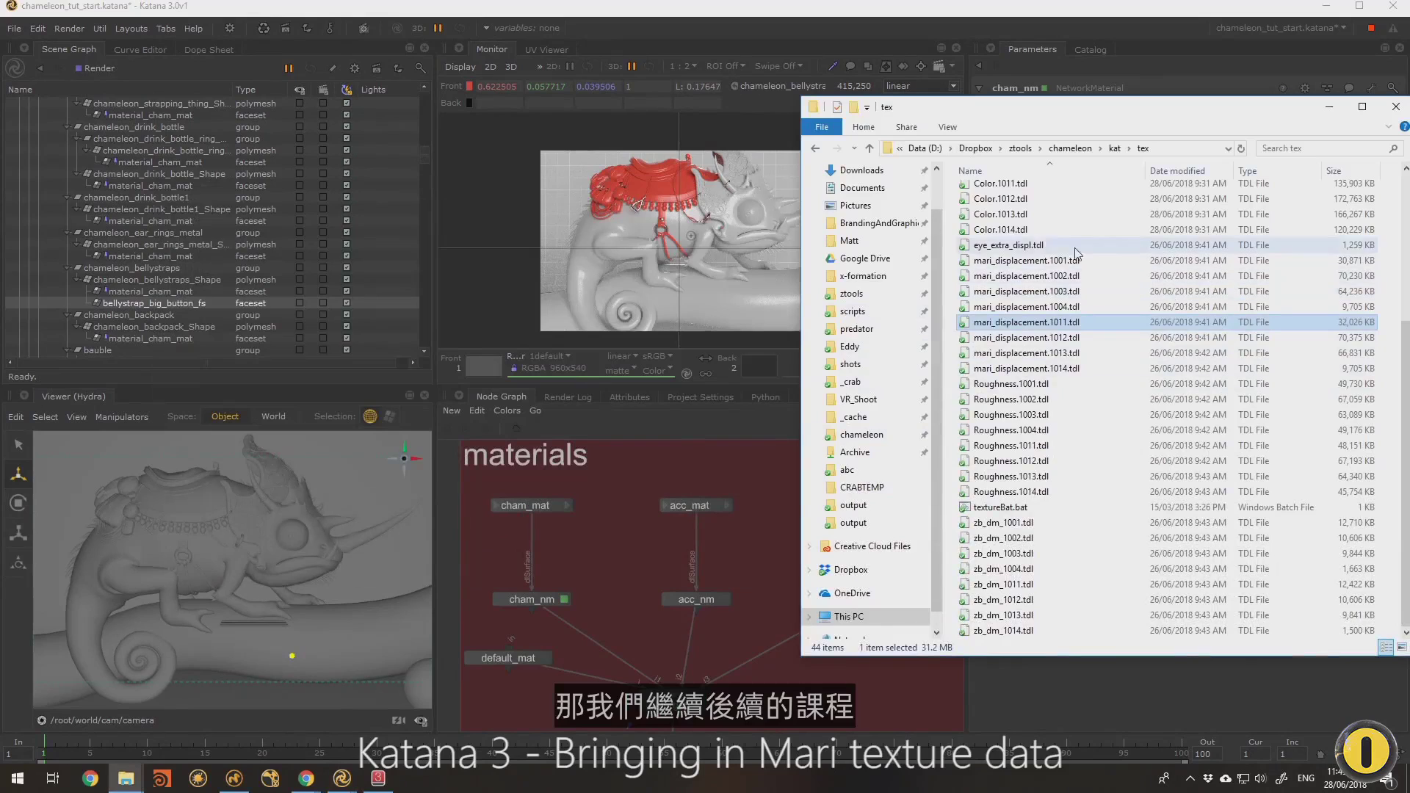
Review the Mari texture files in the tex folder and switch back to Katana
scroll(1069, 389, up, 3)
scroll(1068, 368, down, 3)
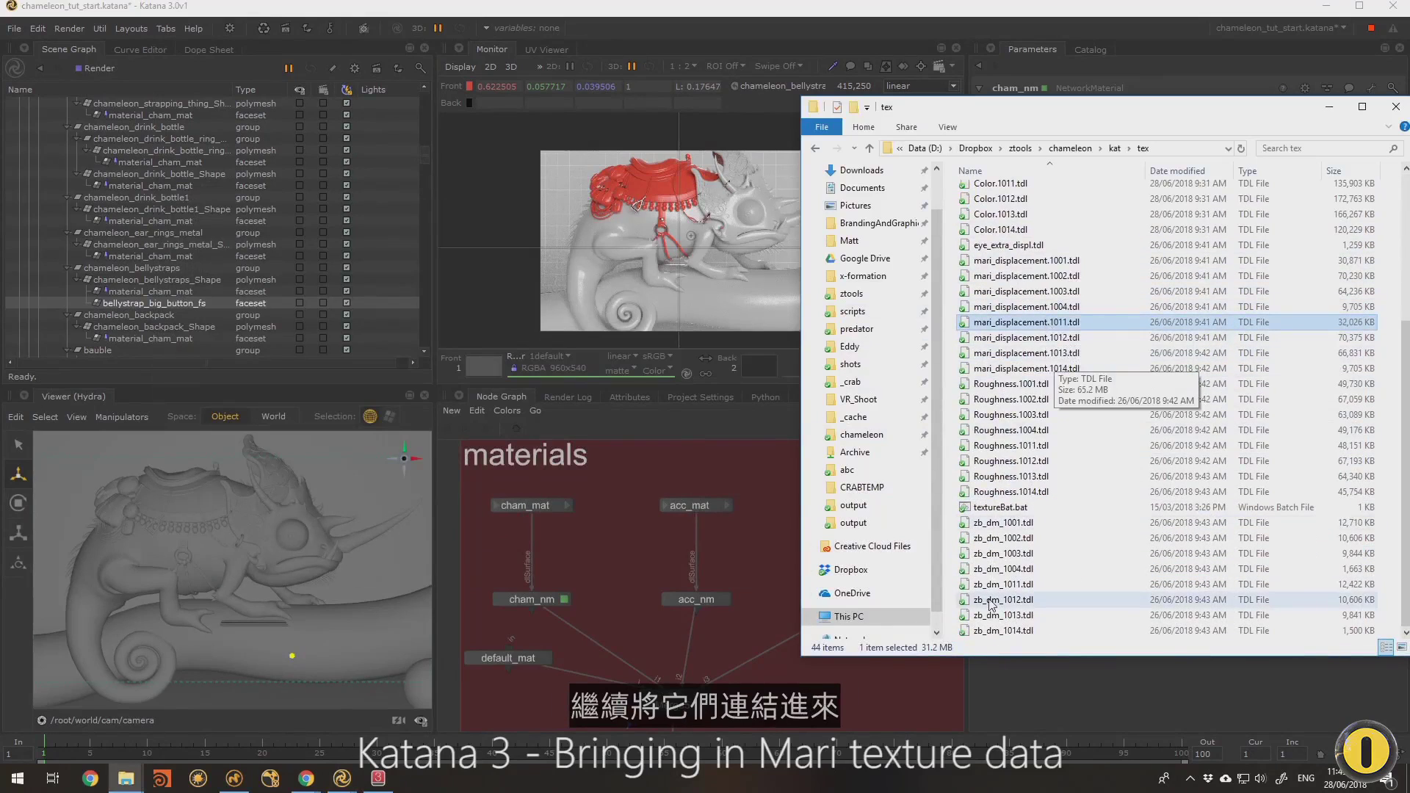
click(587, 544)
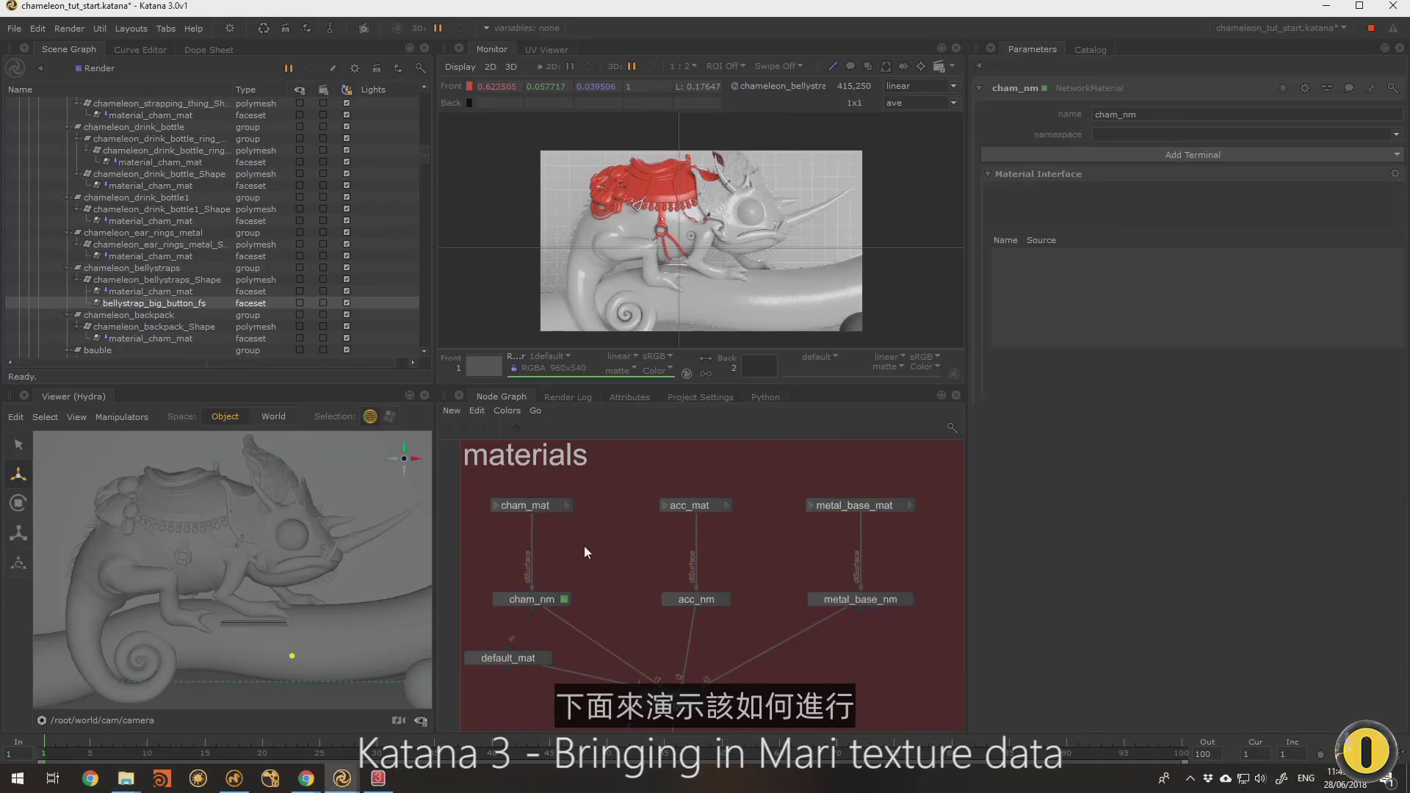
Move the materials backdrop with its nodes away from the neighbouring groups and enlarge it for extra working space
middle_drag(584, 545, 719, 551)
drag(749, 486, 612, 620)
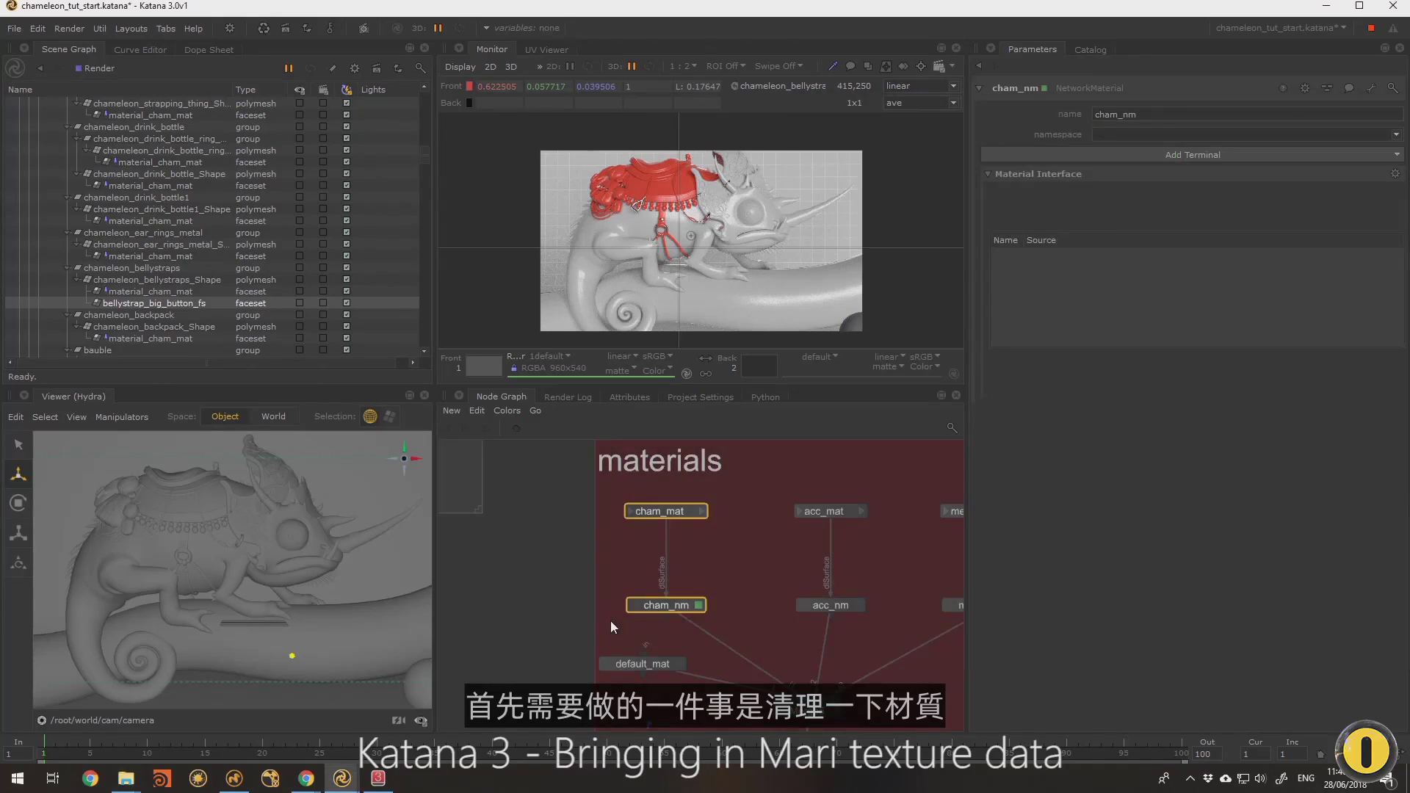
middle_drag(647, 571, 562, 577)
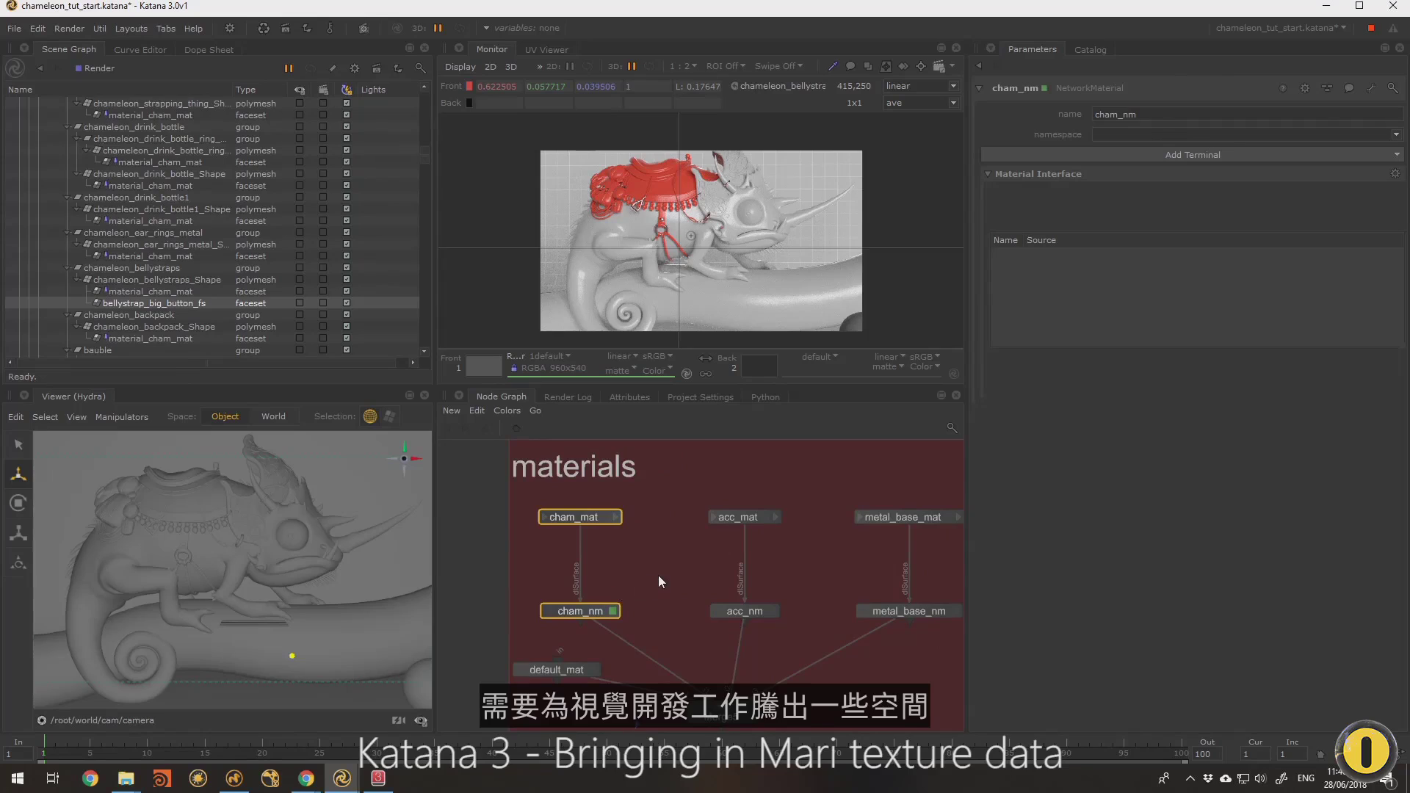
scroll(593, 517, down, 4)
scroll(852, 676, down, 4)
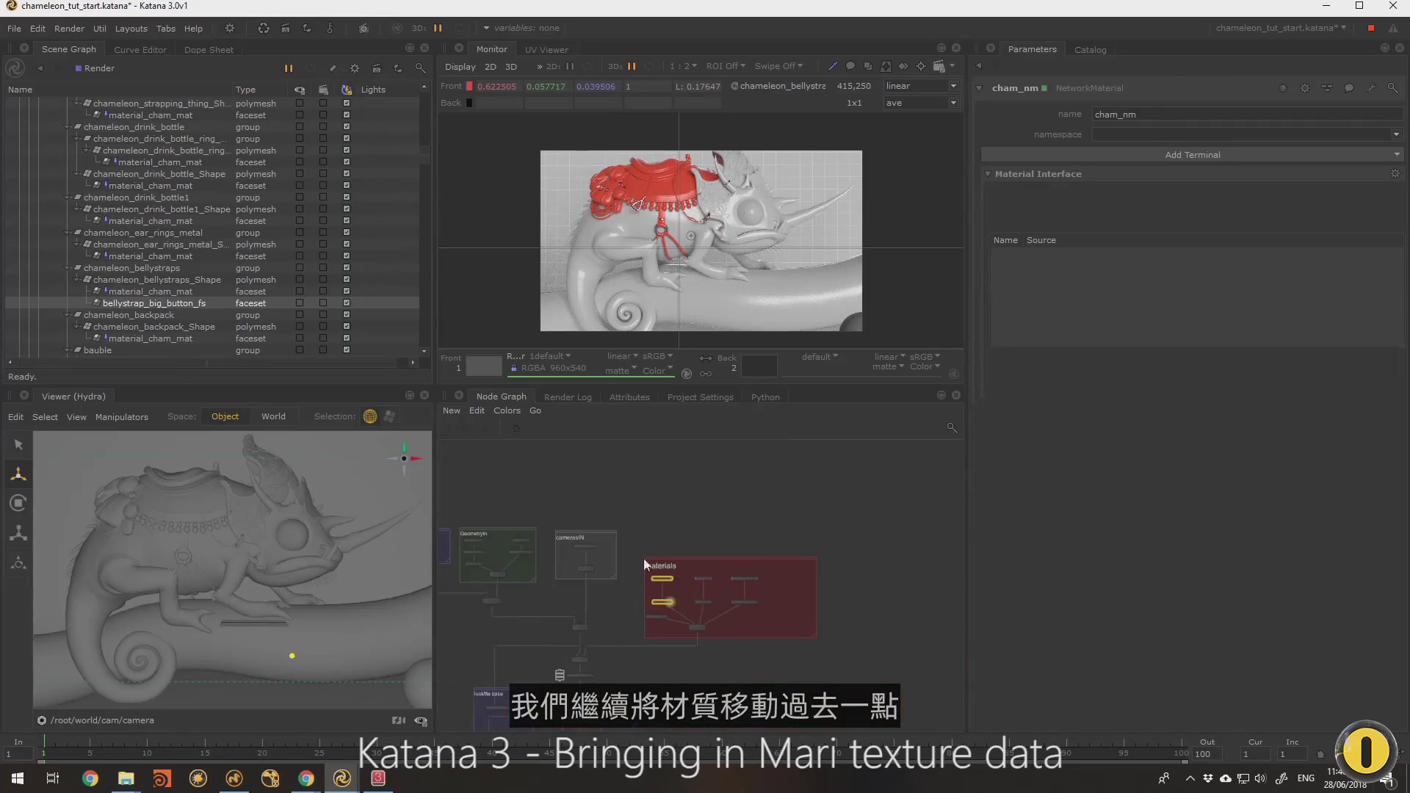
drag(619, 535, 908, 685)
drag(697, 646, 763, 643)
scroll(774, 628, up, 5)
scroll(896, 606, down, 4)
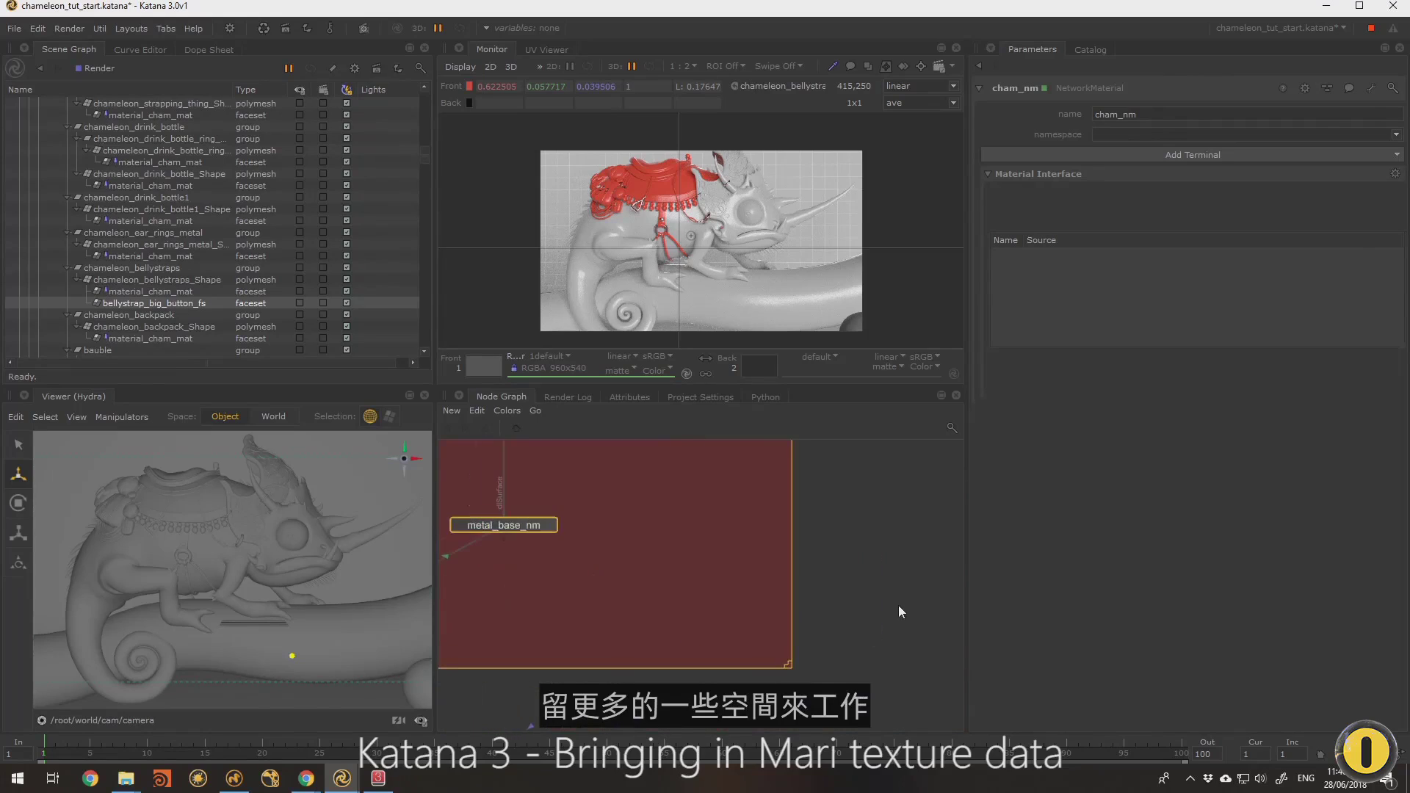
drag(863, 648, 947, 698)
middle_drag(535, 501, 620, 527)
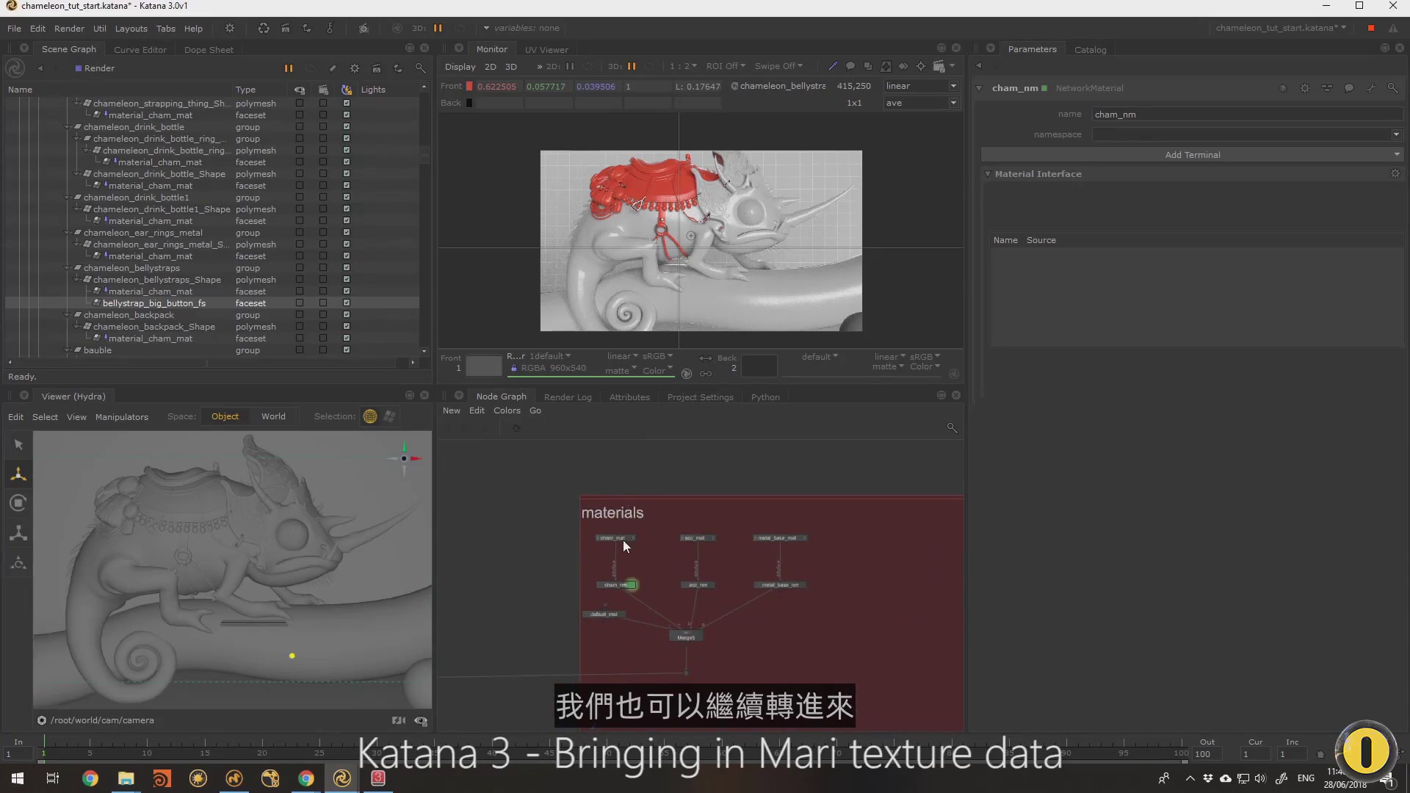
Combine the cham_mat and cham_nm nodes into a Group node named cham_grp
click(623, 540)
drag(656, 522, 586, 592)
scroll(637, 577, up, 3)
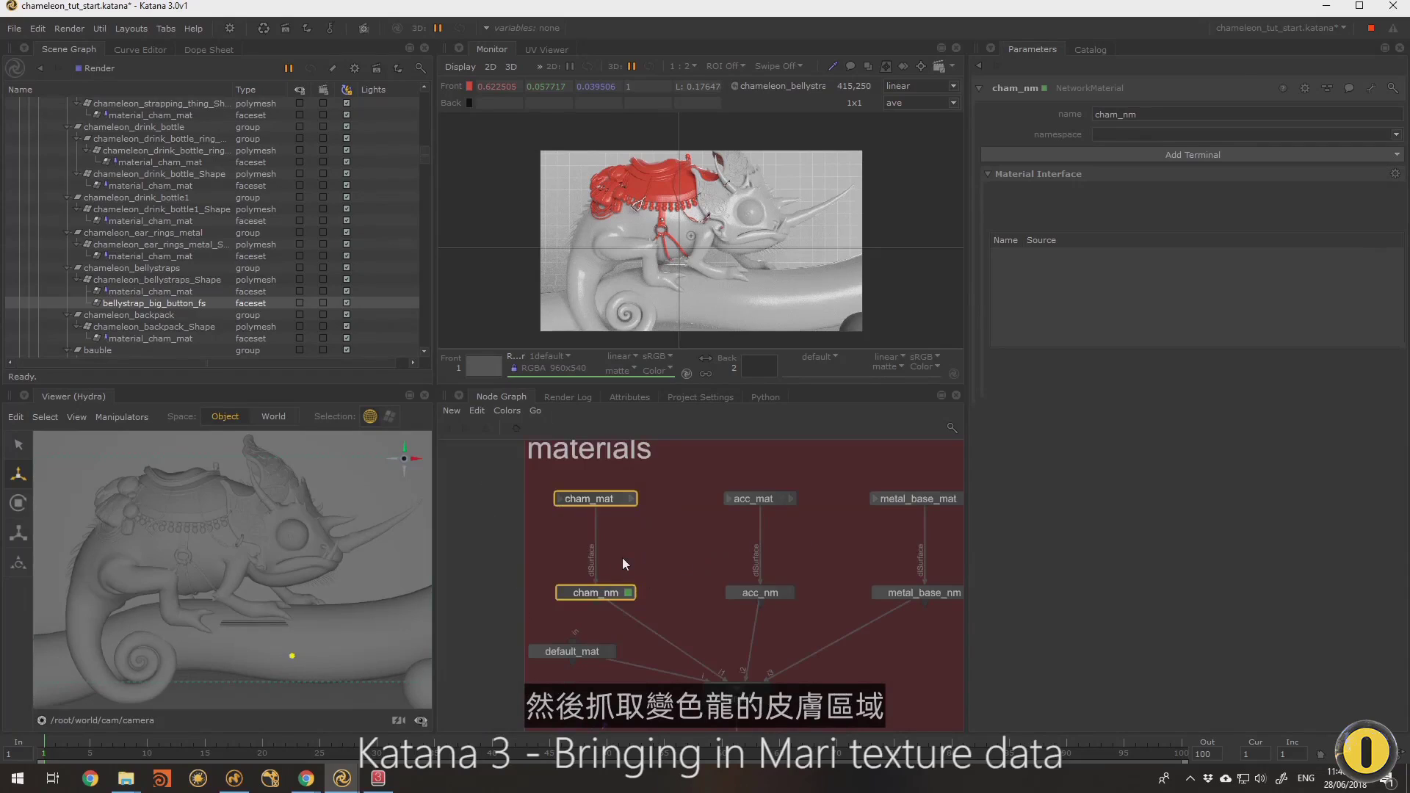
key(g)
scroll(598, 550, up, 4)
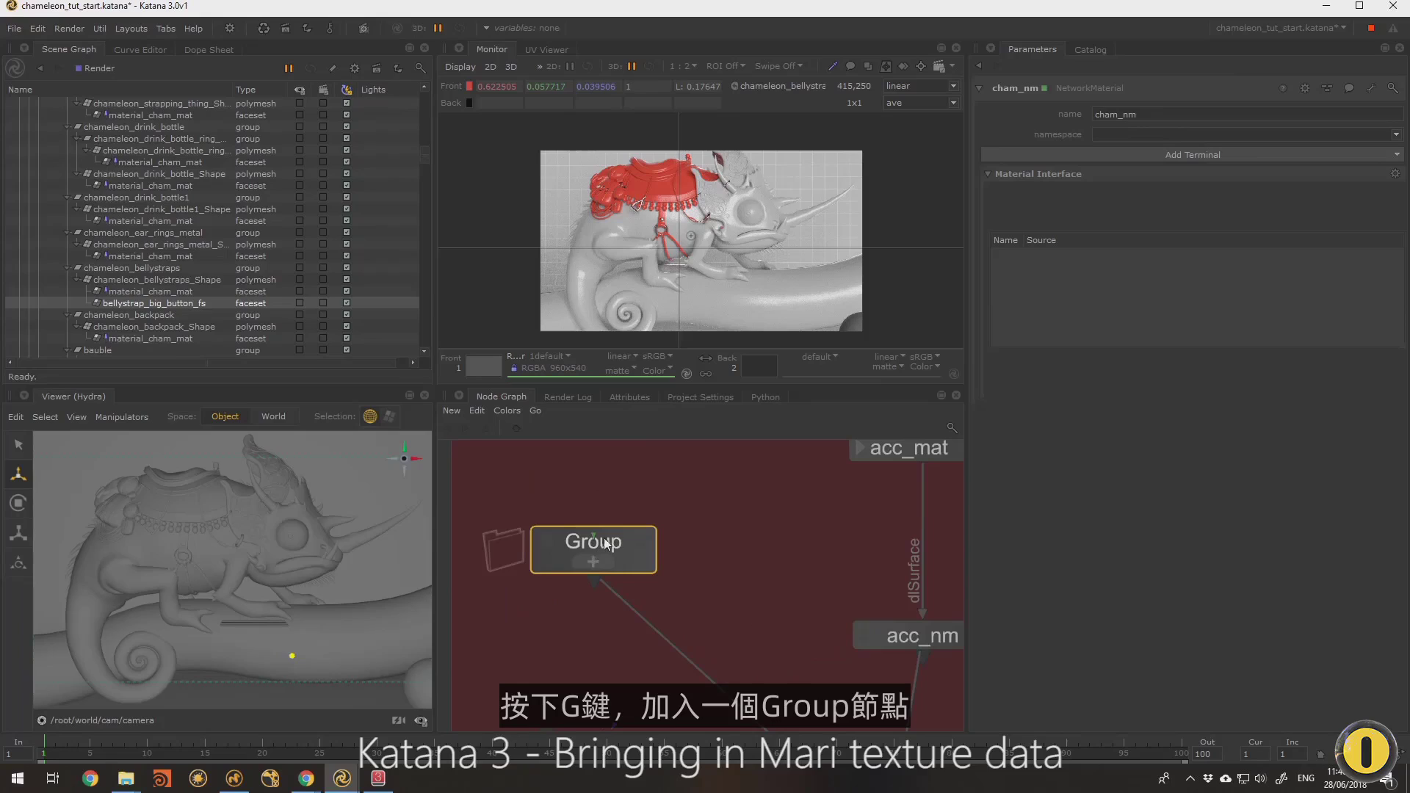
text(n)
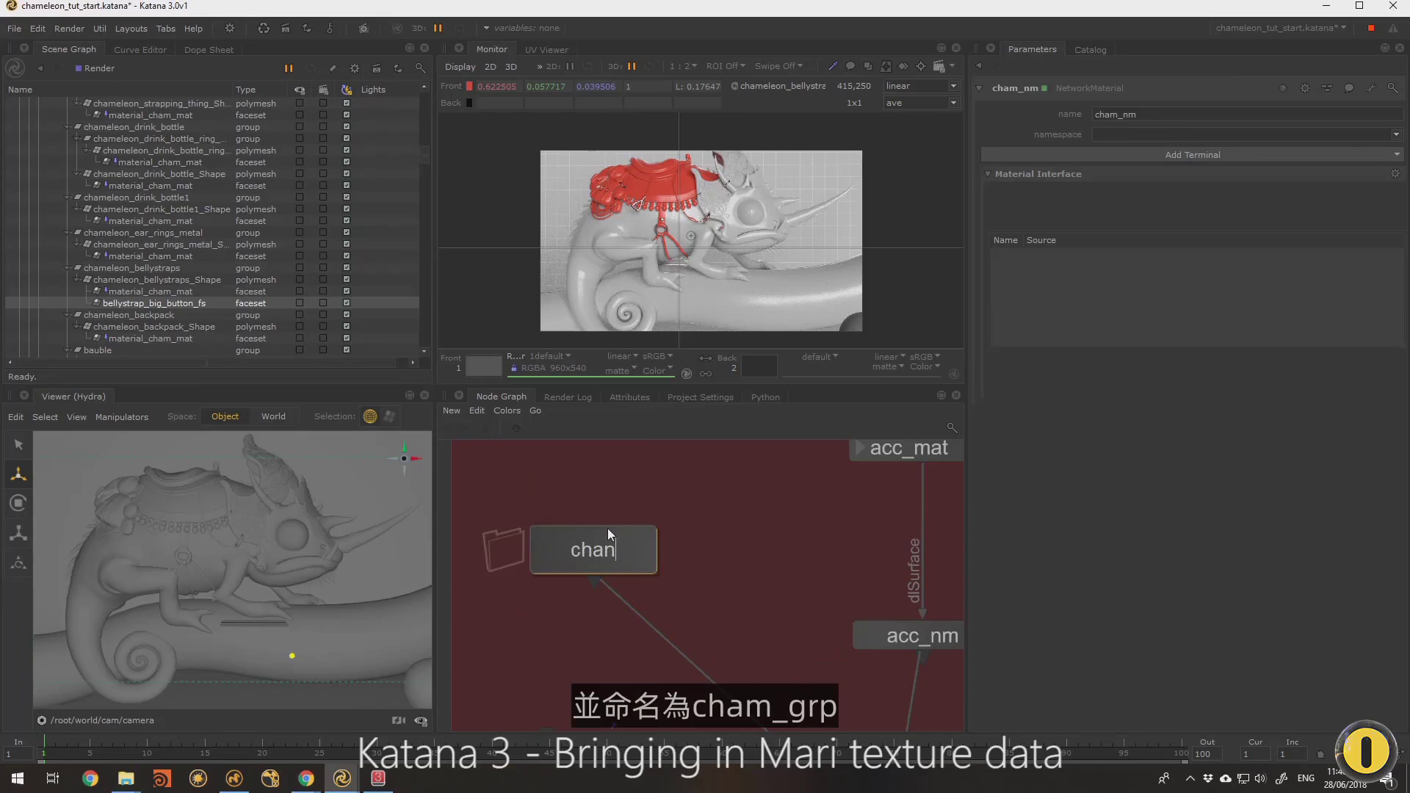
text(cham_grp)
key(Return)
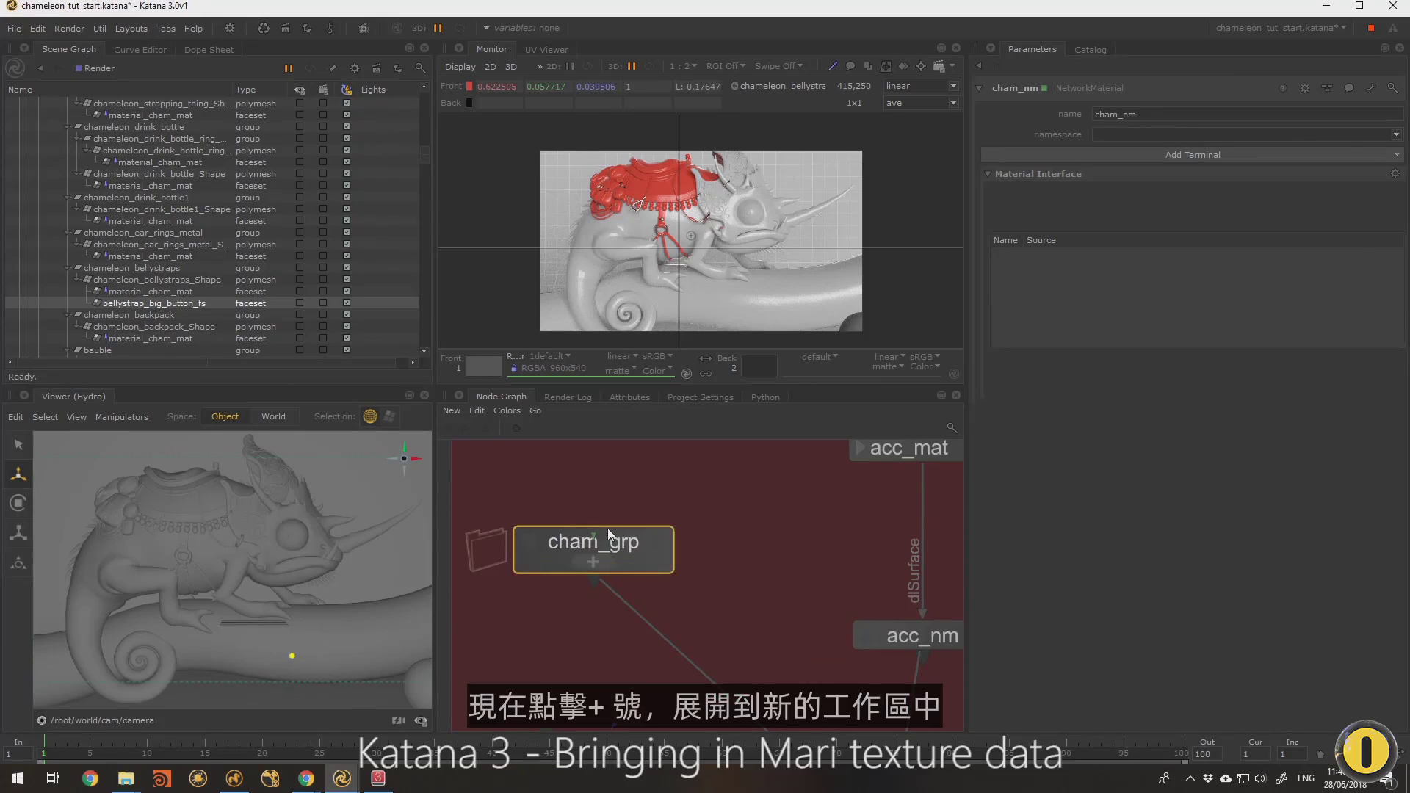
Expand cham_grp within the node graph and check how its contents display at different zoom levels
click(599, 561)
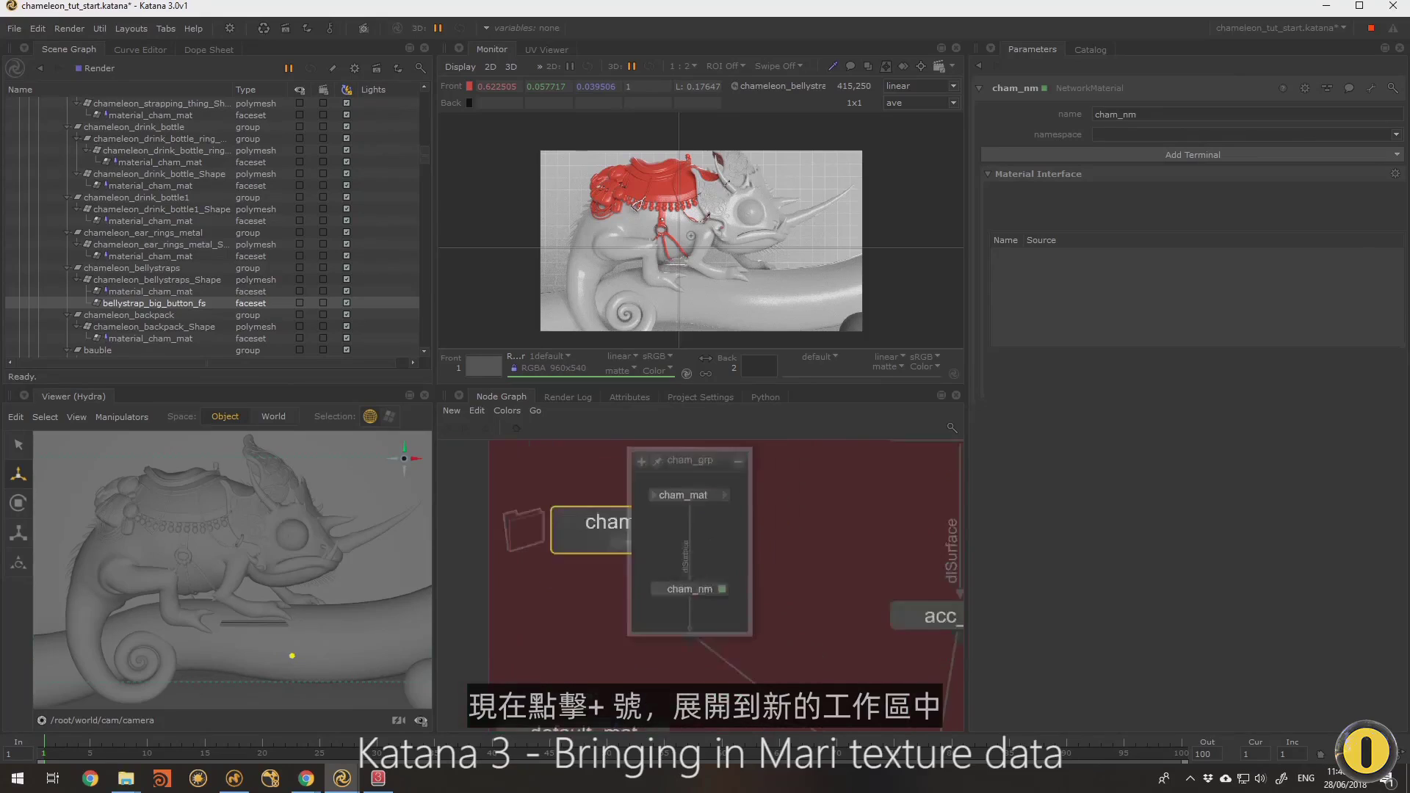
scroll(789, 640, down, 10)
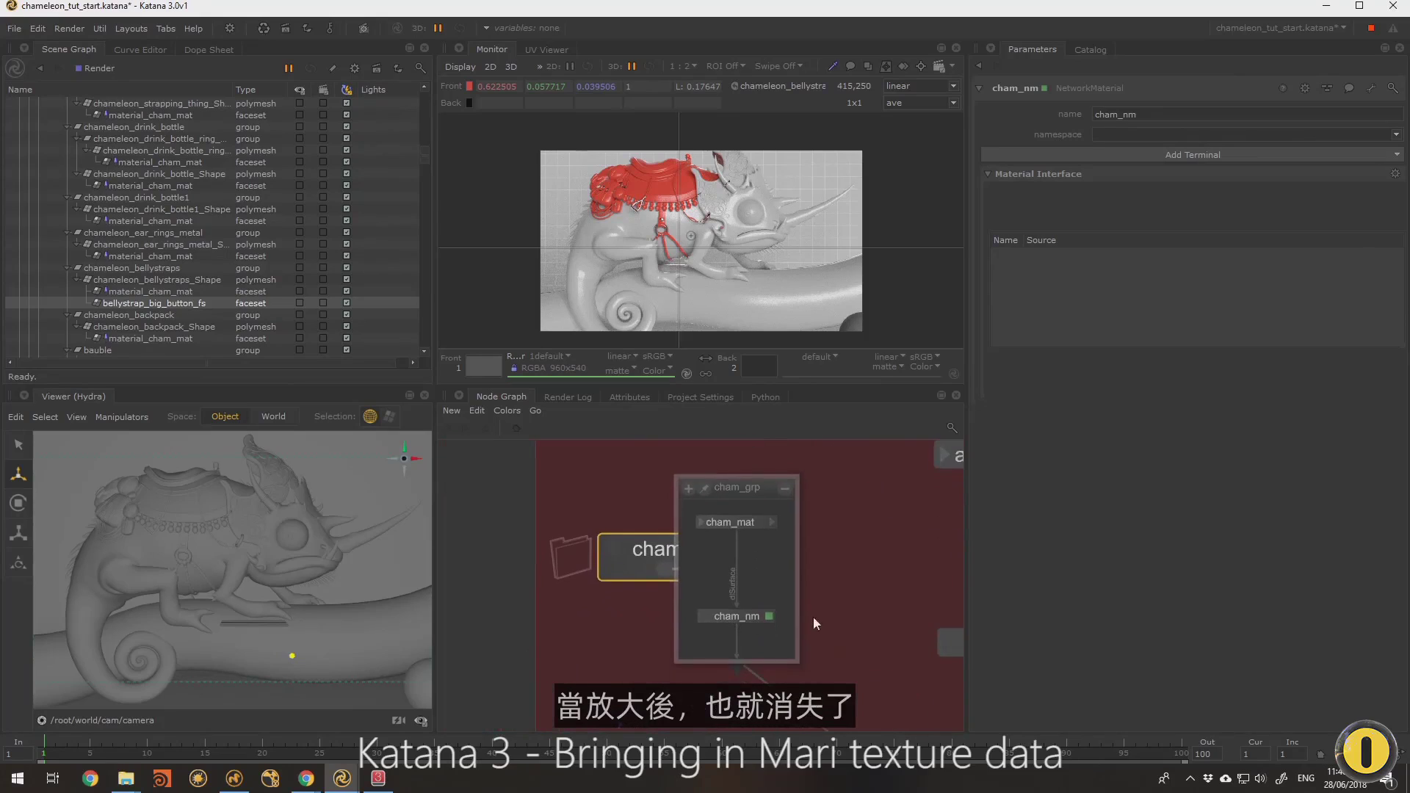
scroll(734, 650, up, 10)
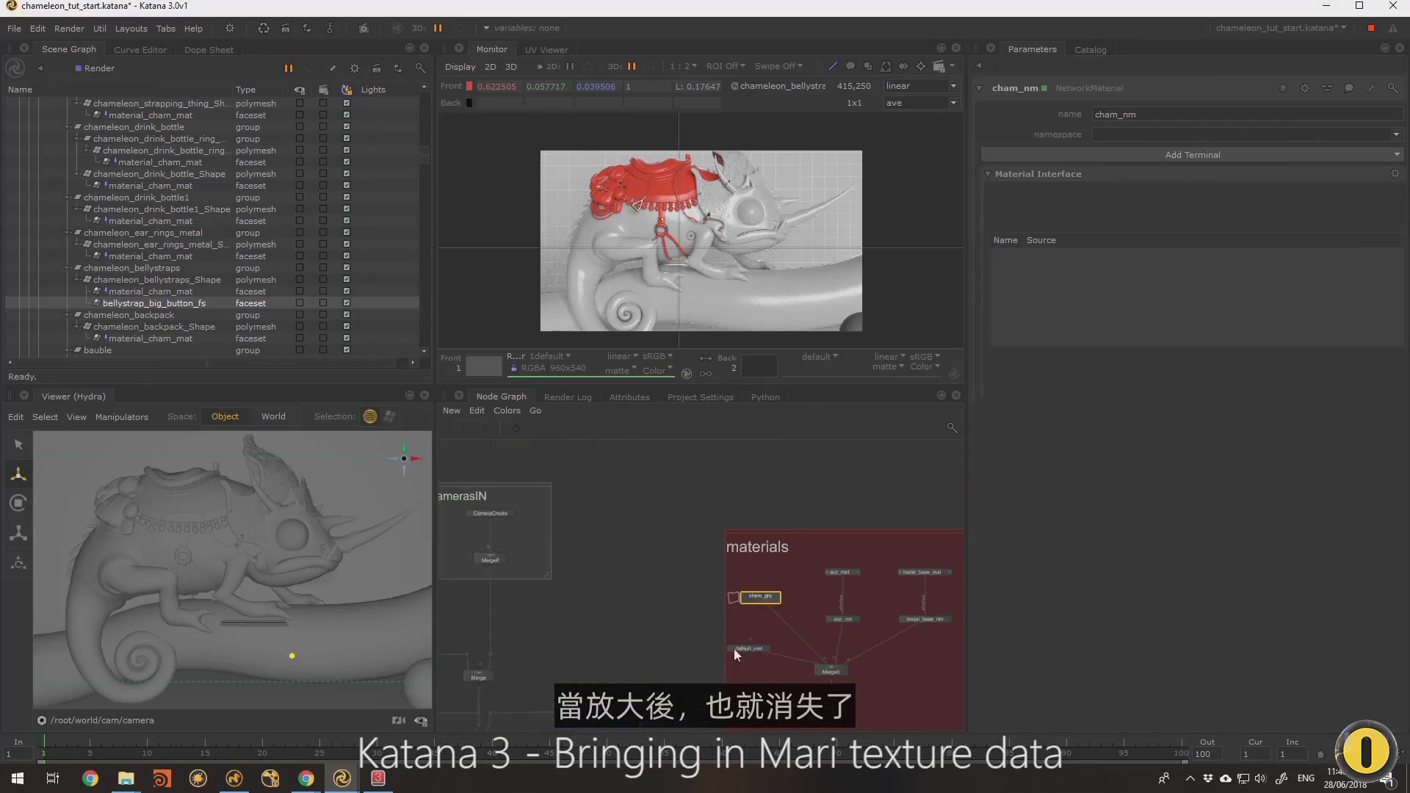
scroll(610, 616, down, 4)
scroll(609, 616, up, 4)
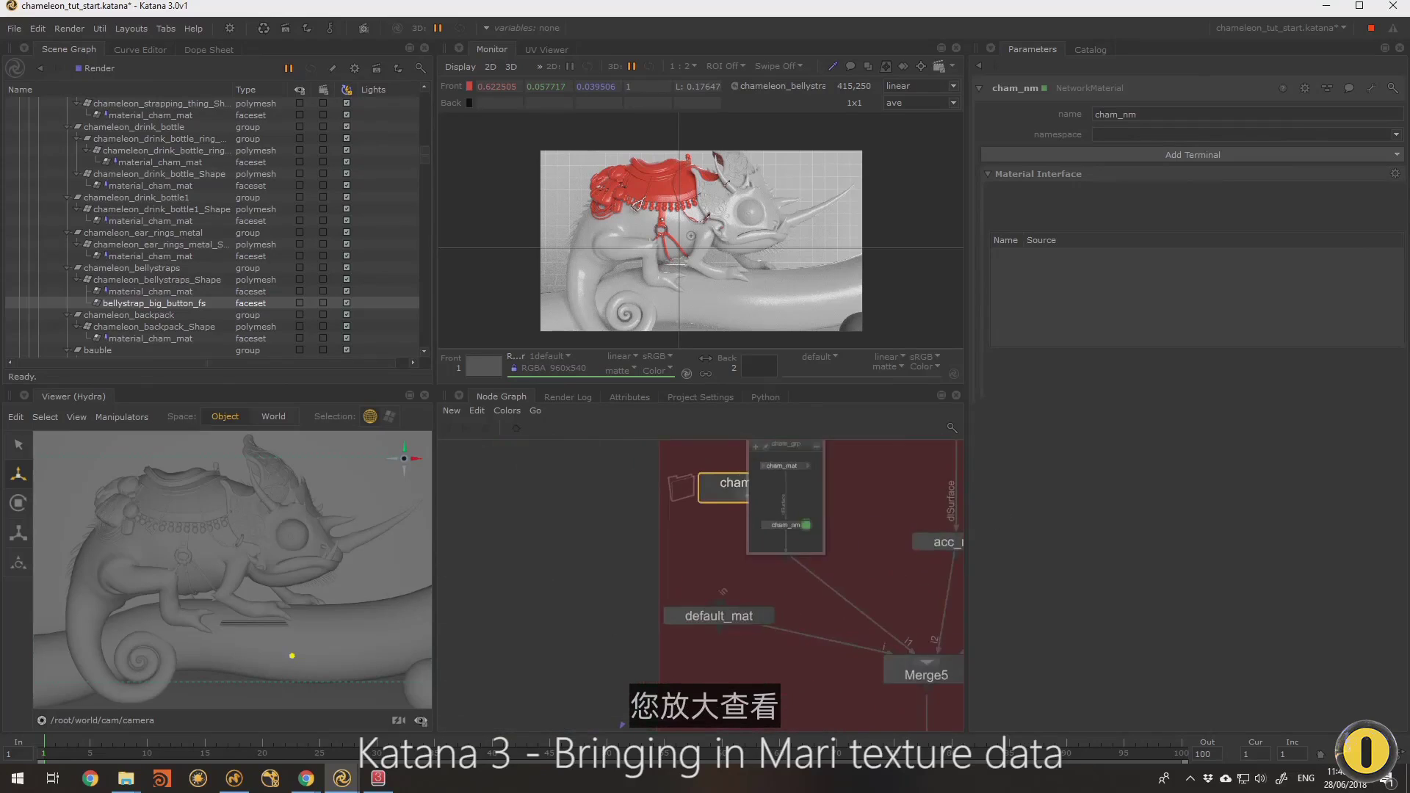
scroll(610, 616, down, 4)
scroll(610, 616, up, 4)
scroll(610, 616, down, 3)
middle_drag(702, 576, 636, 606)
scroll(702, 598, up, 2)
scroll(650, 595, up, 4)
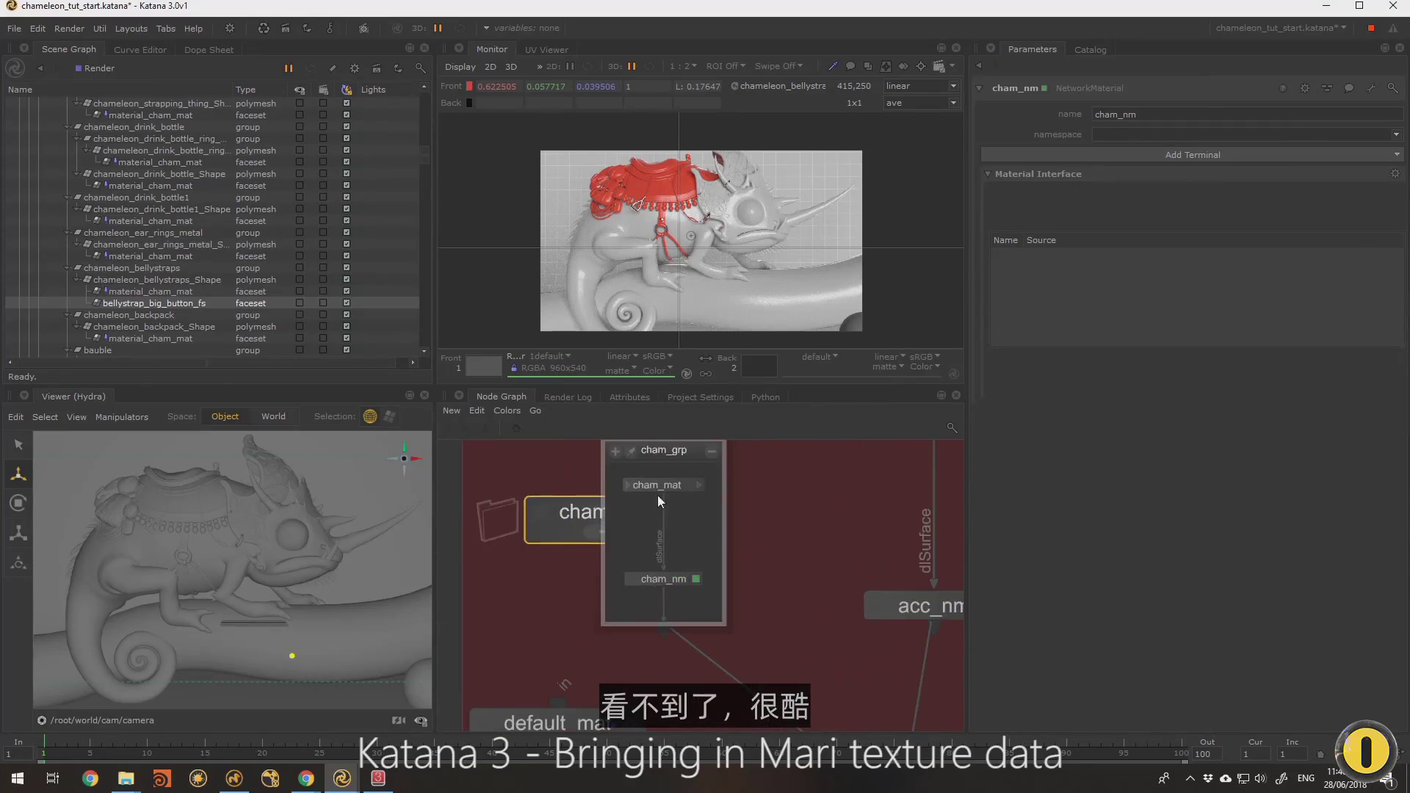
Move cham_mat closer to cham_nm inside cham_grp and add a DlShadingNode placed above them
drag(665, 490, 668, 527)
scroll(655, 545, down, 1)
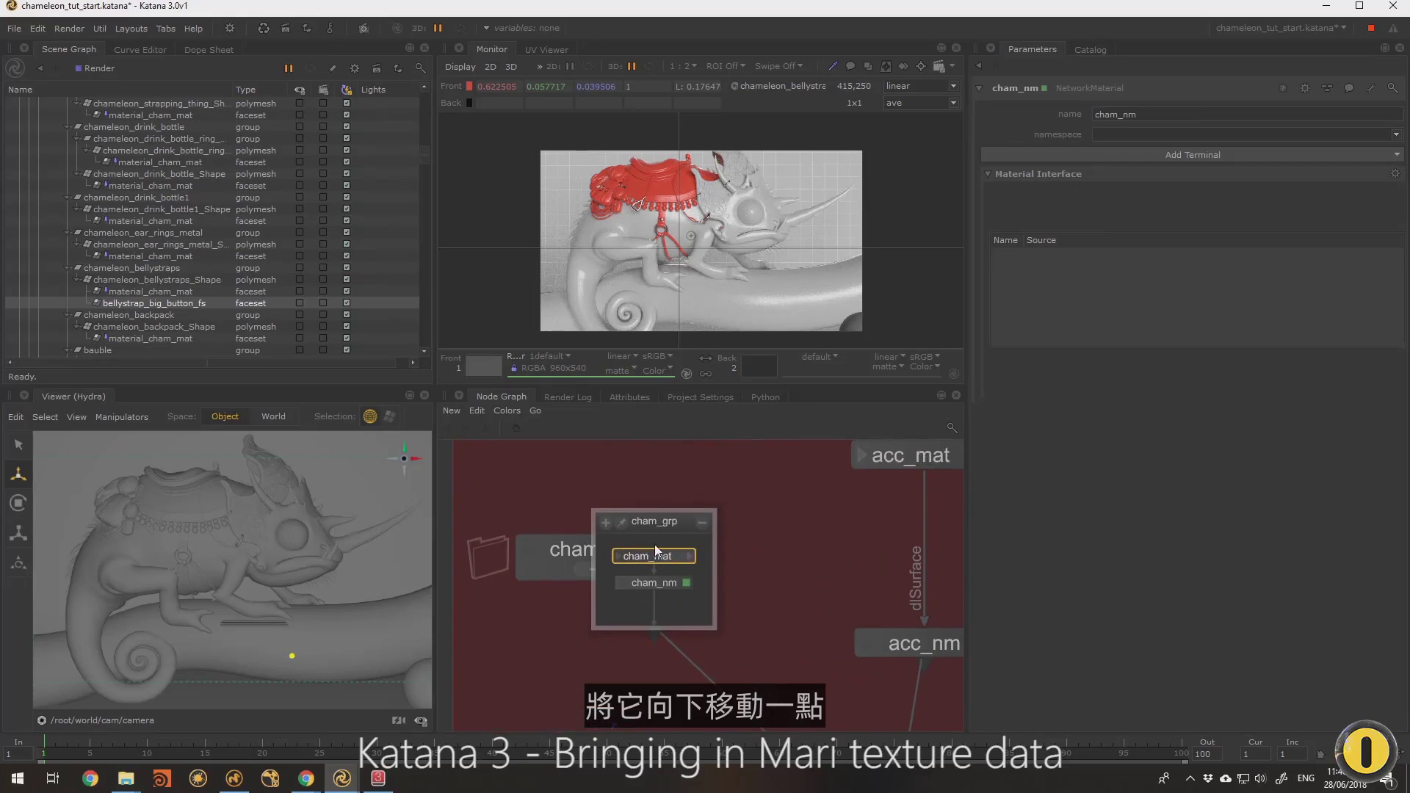
key(Tab)
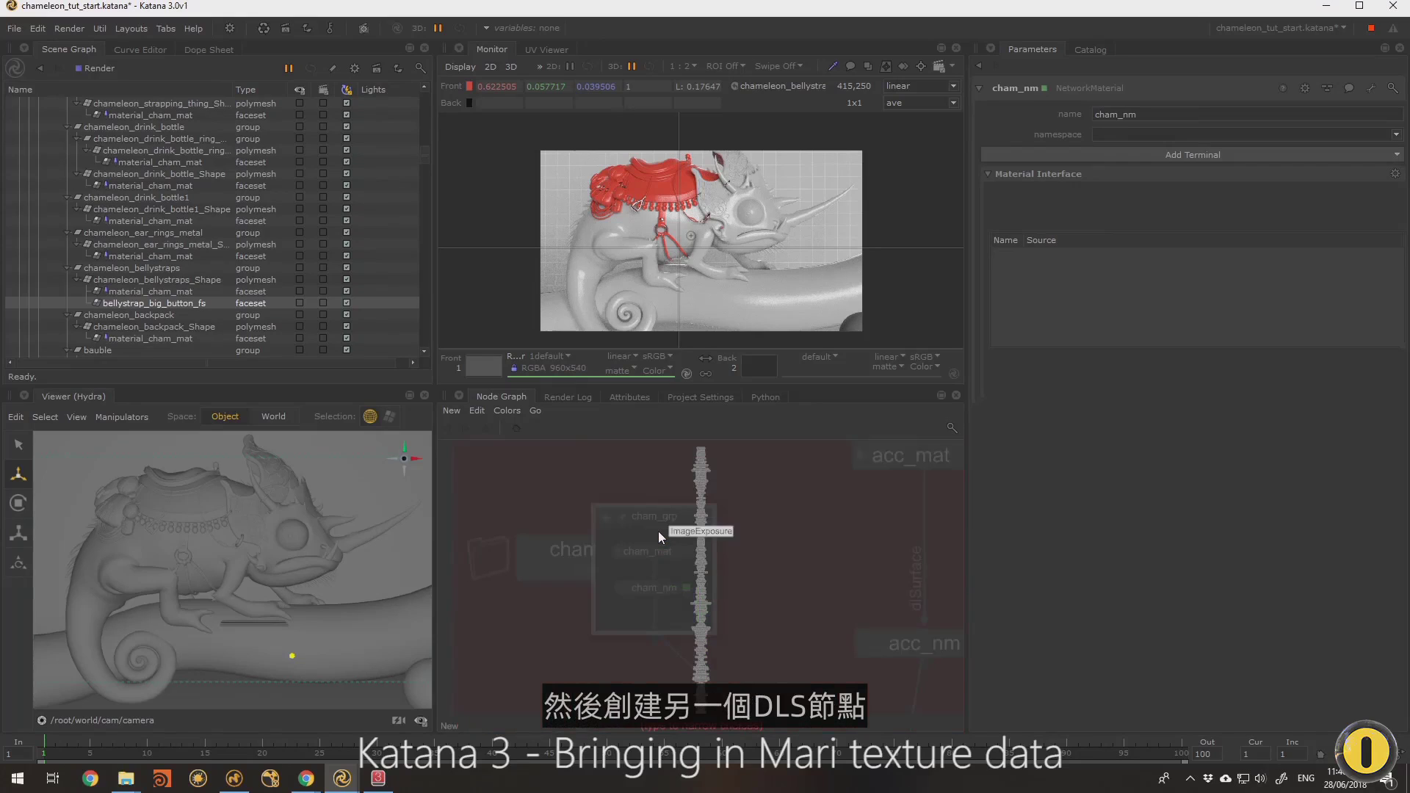
text(dls)
key(Return)
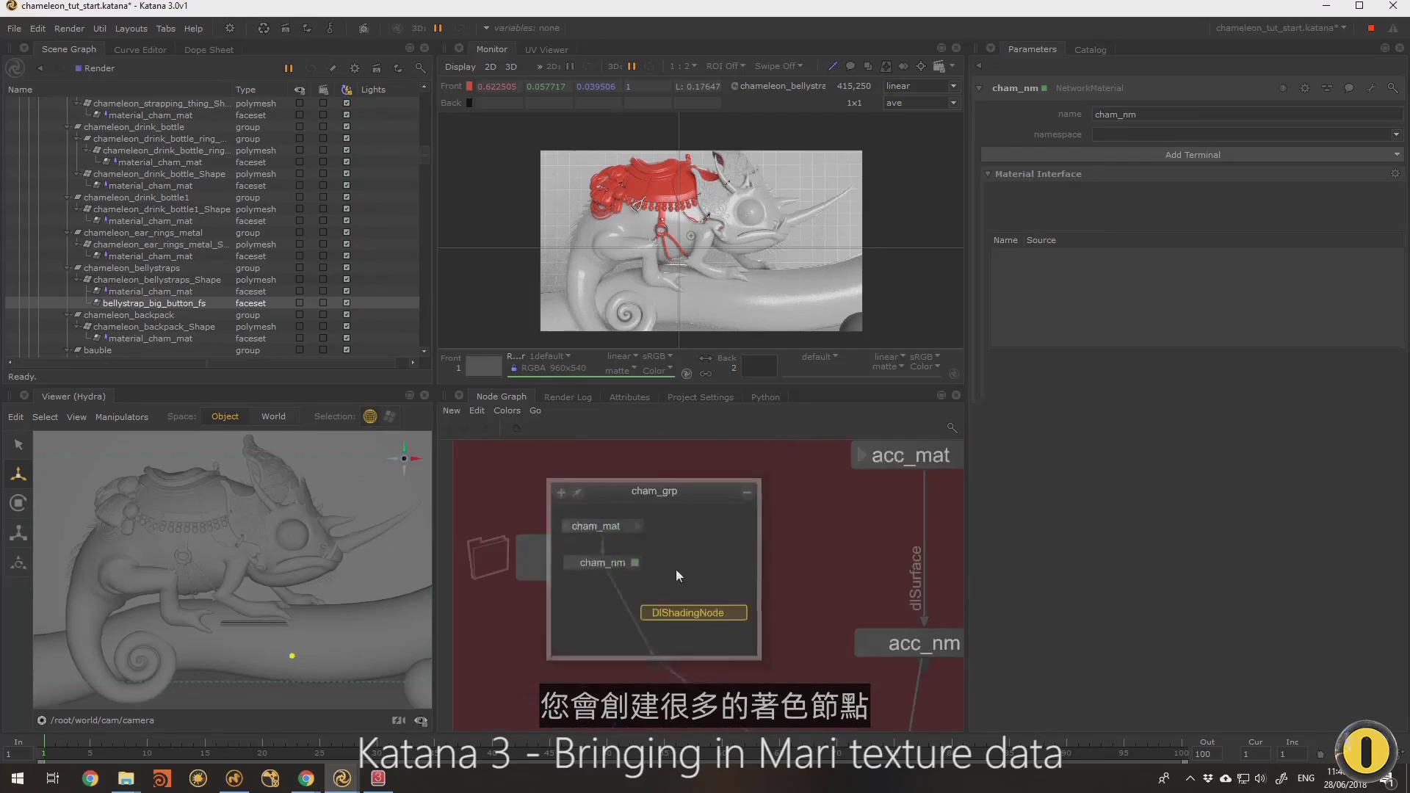
click(625, 470)
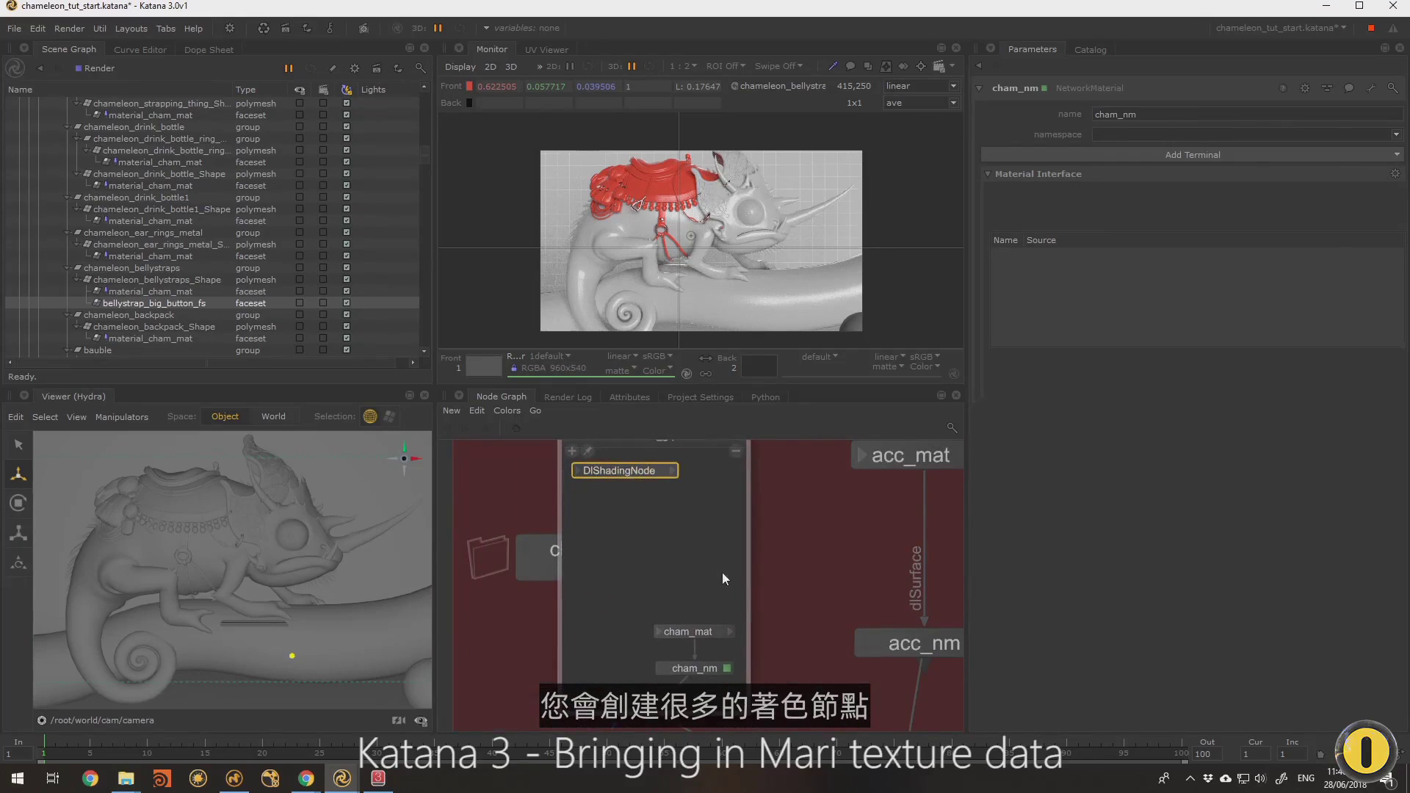
Open the DlShadingNode's parameters and set its nodeType to file
click(685, 513)
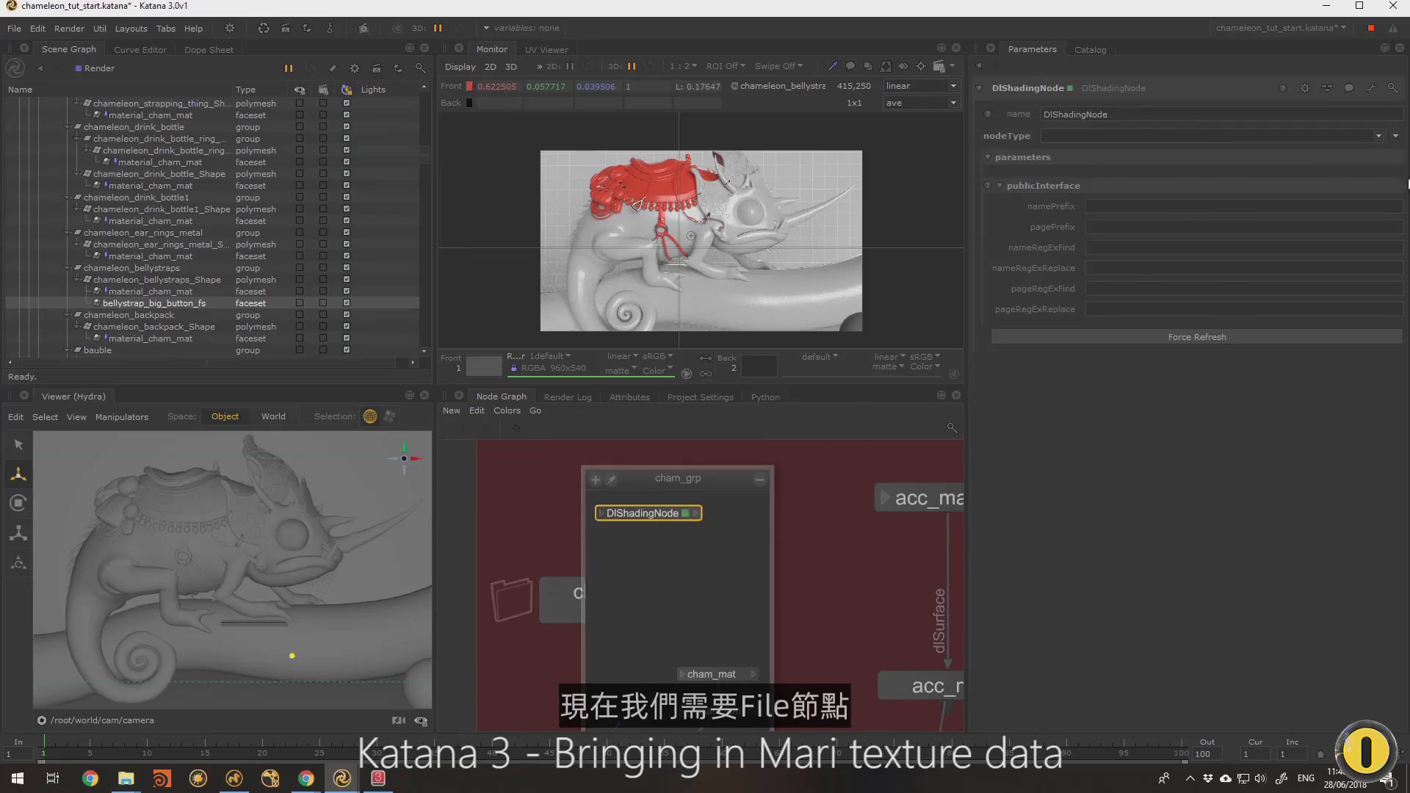
click(1379, 136)
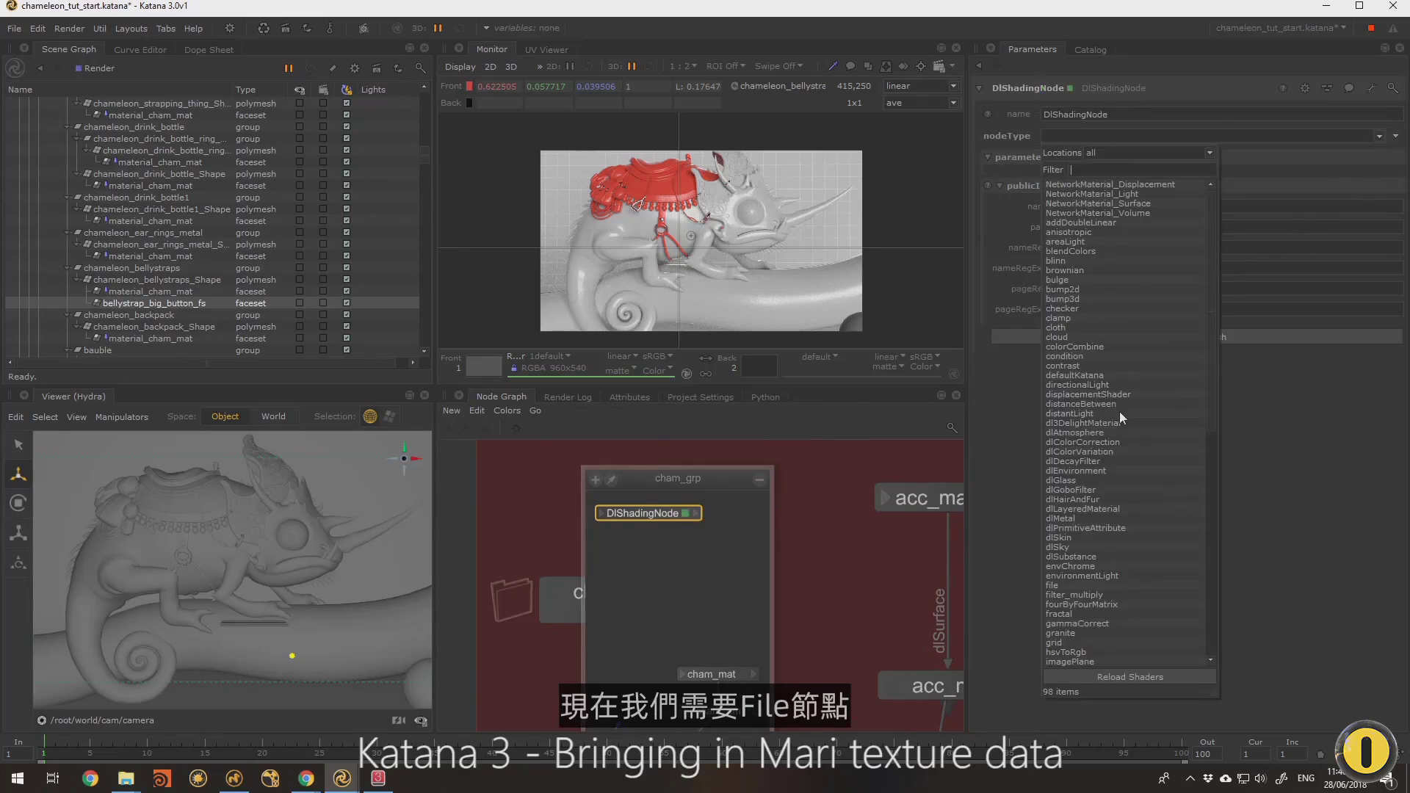
click(1080, 585)
Load Color.1001.tdl from the chameleon/kat/tex folder as the file node's Image Name
click(1378, 203)
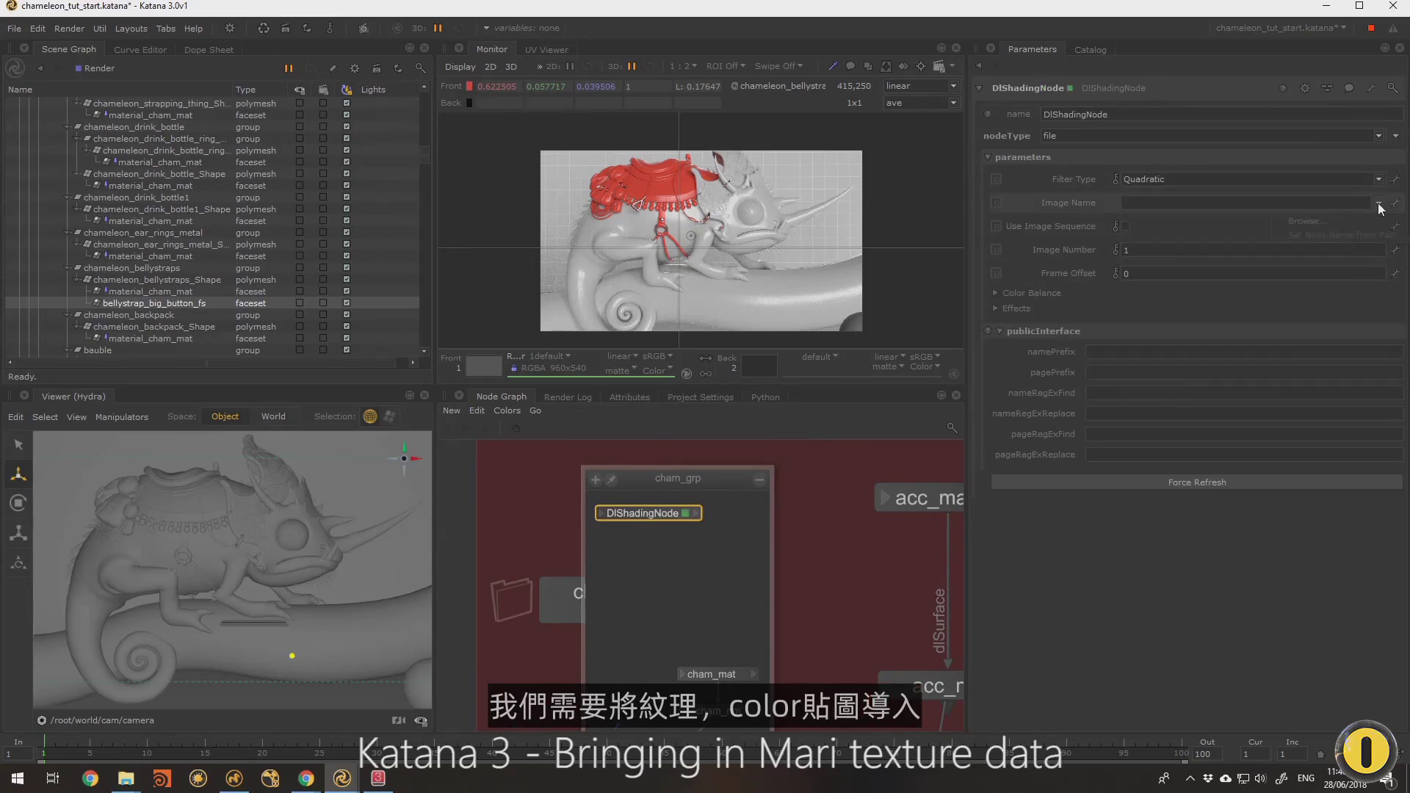
click(1311, 218)
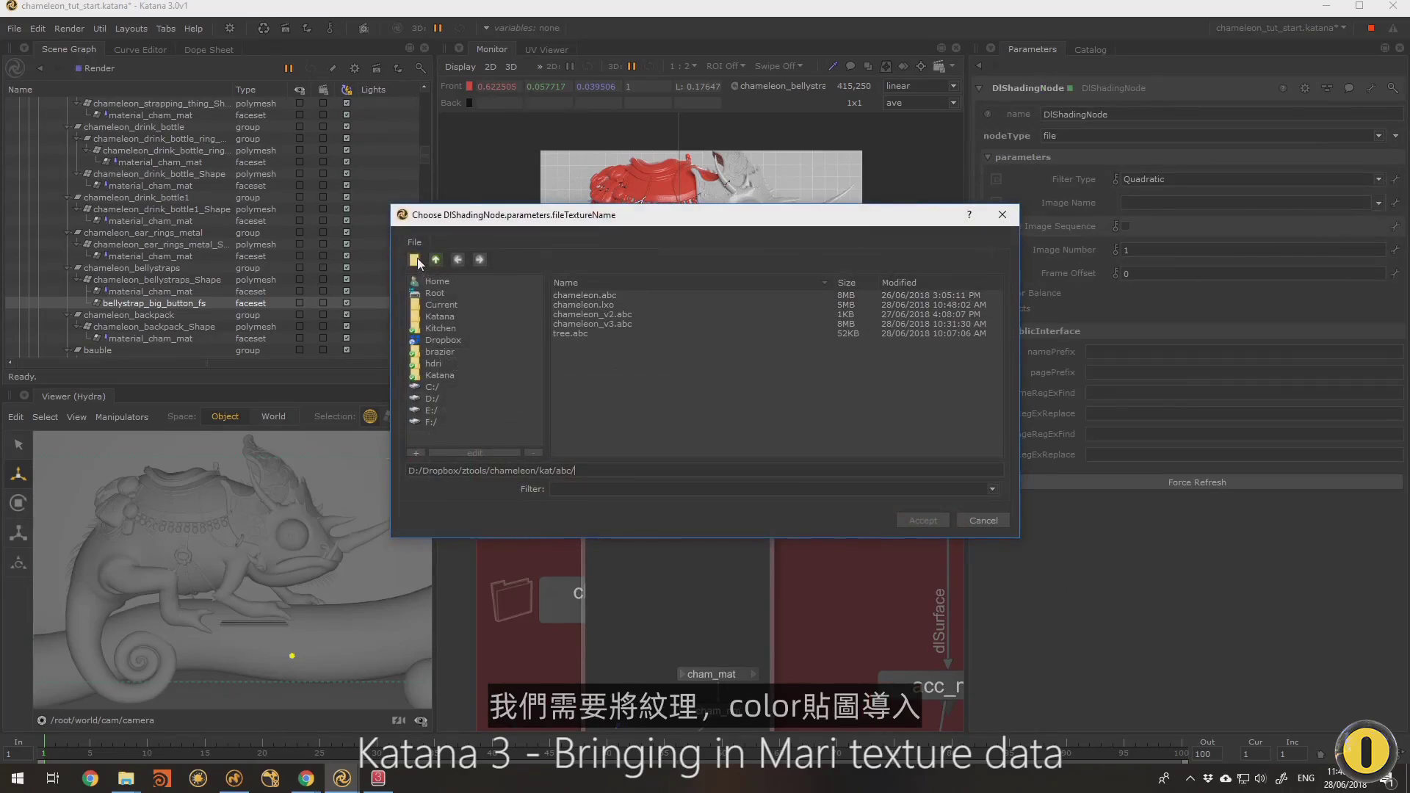
click(436, 260)
double_click(569, 371)
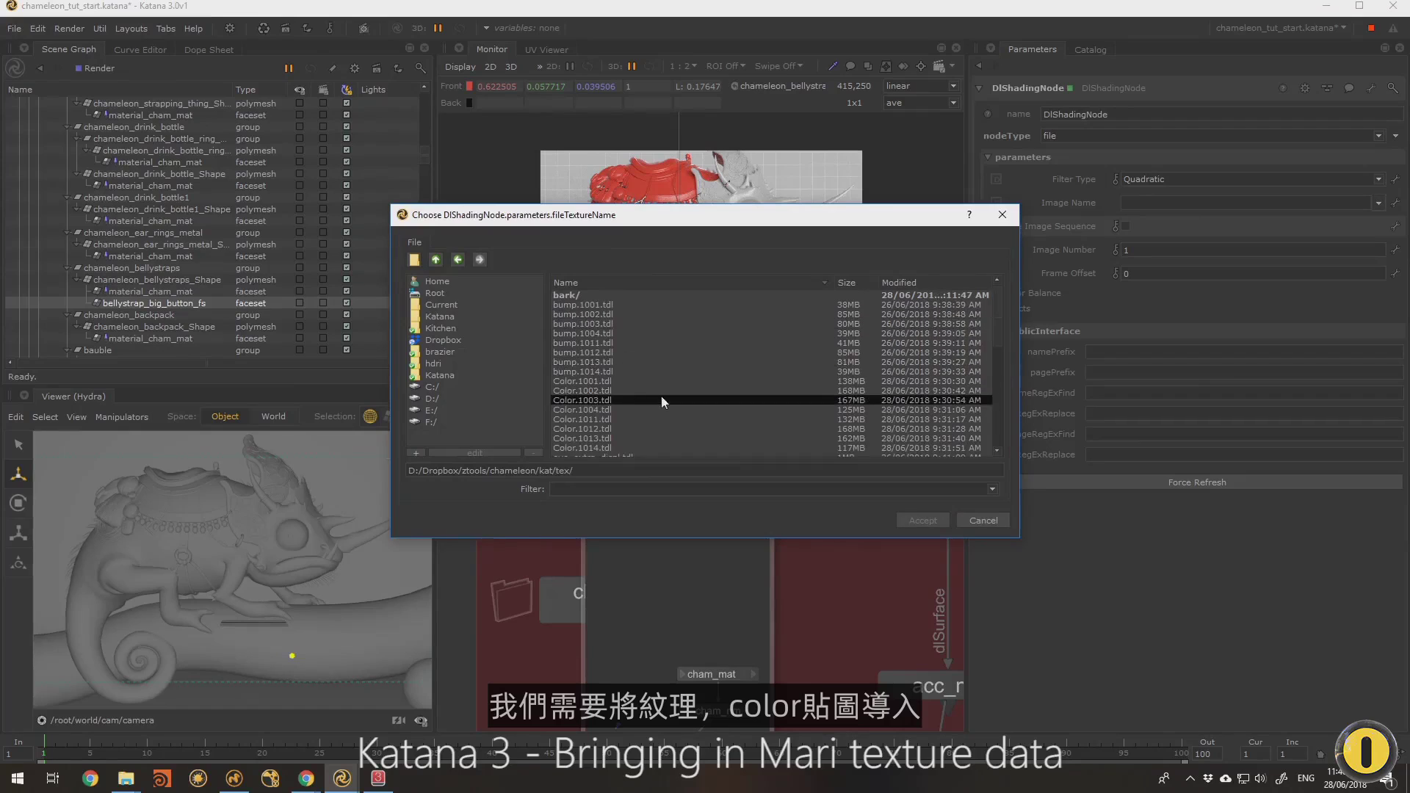
click(588, 381)
click(924, 520)
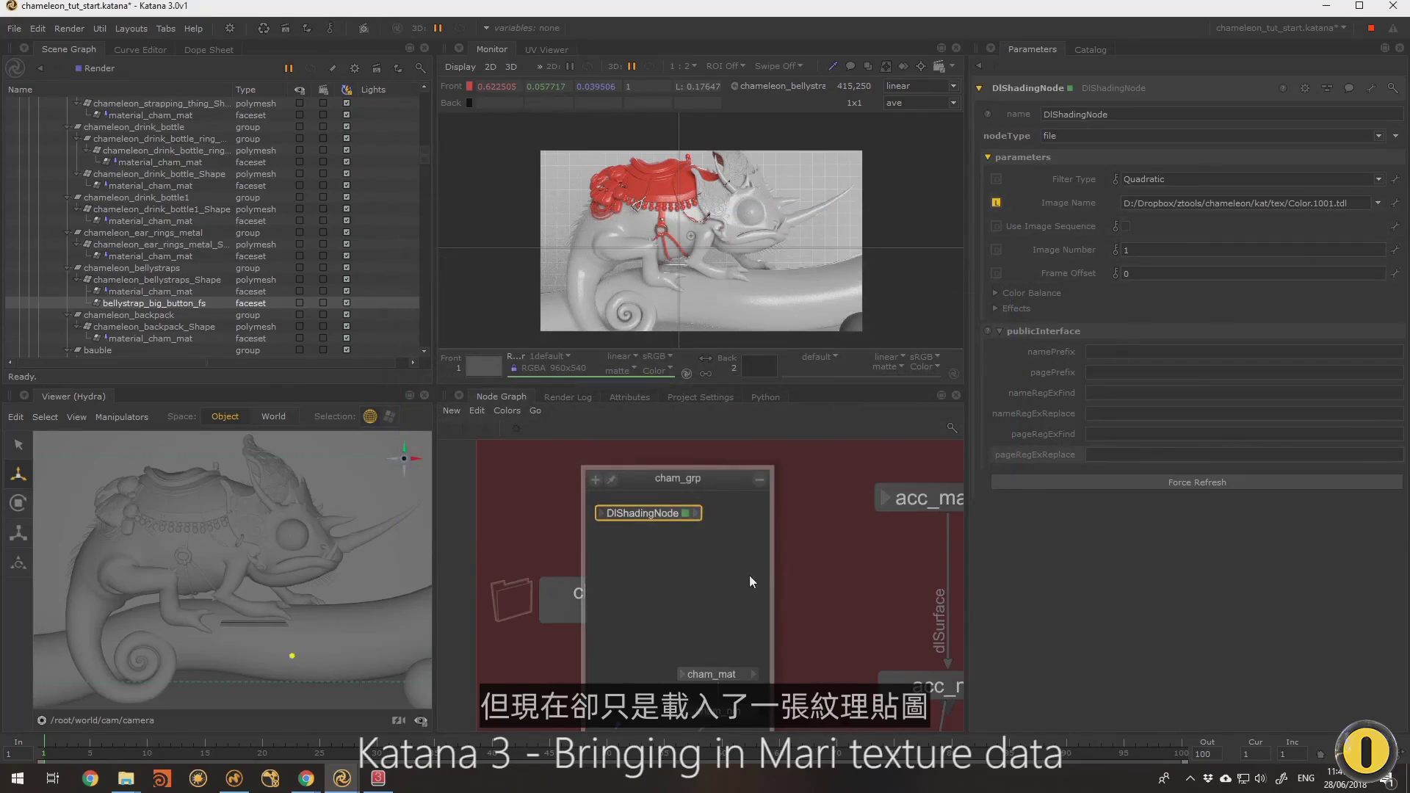
Connect the DlShadingNode's outColor output to cham_mat's Base Layer > Diffuse and Subsurface > Color input
click(696, 514)
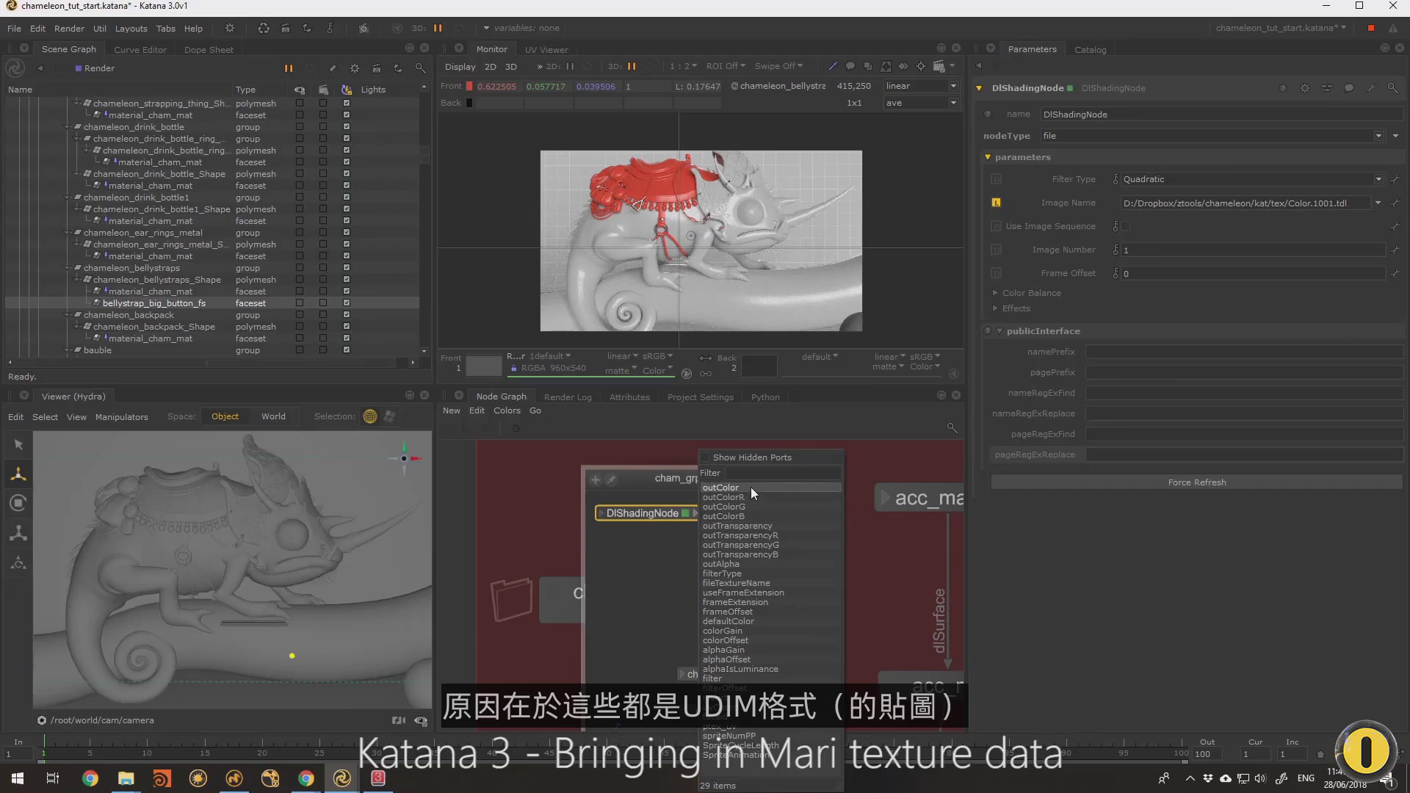
click(750, 487)
click(681, 685)
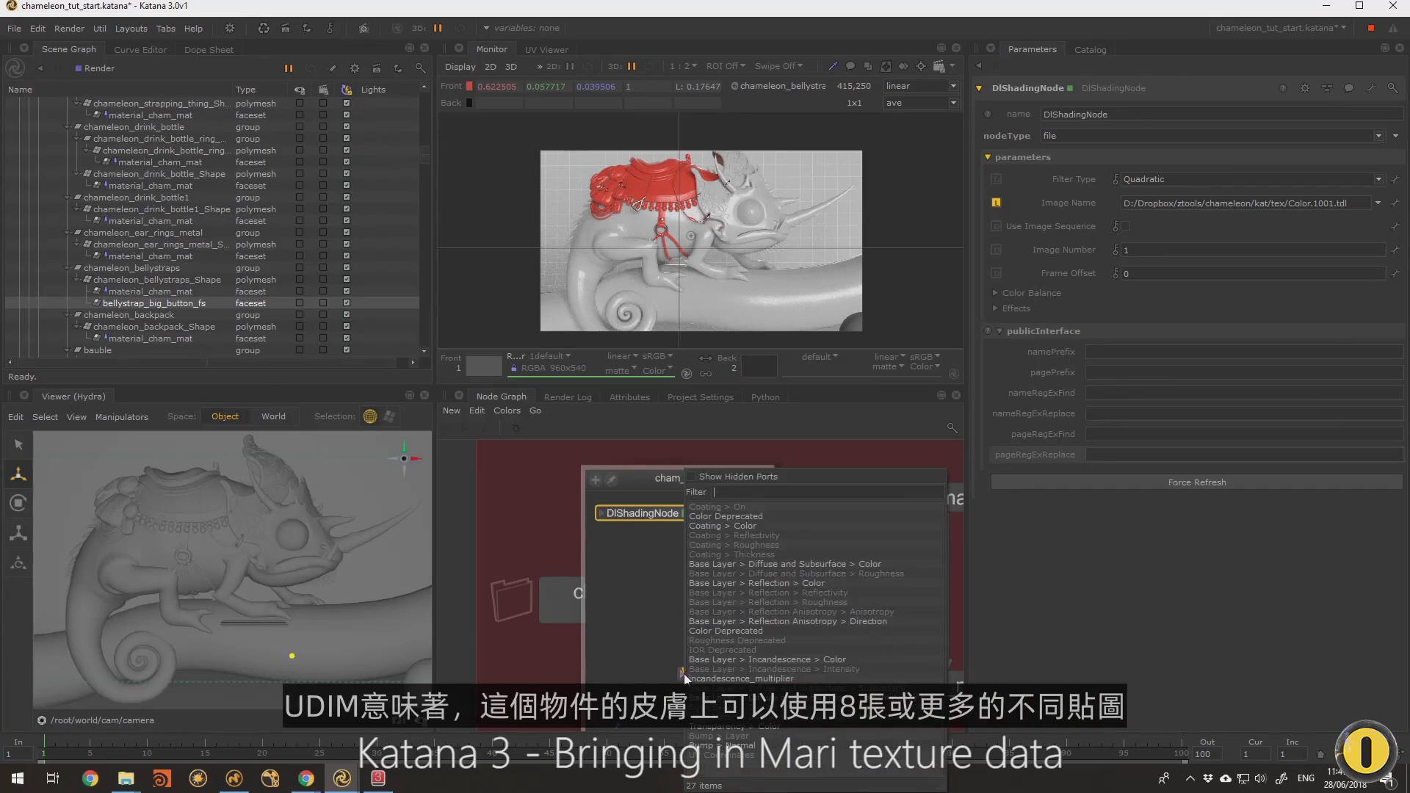
click(784, 563)
middle_drag(704, 628, 658, 624)
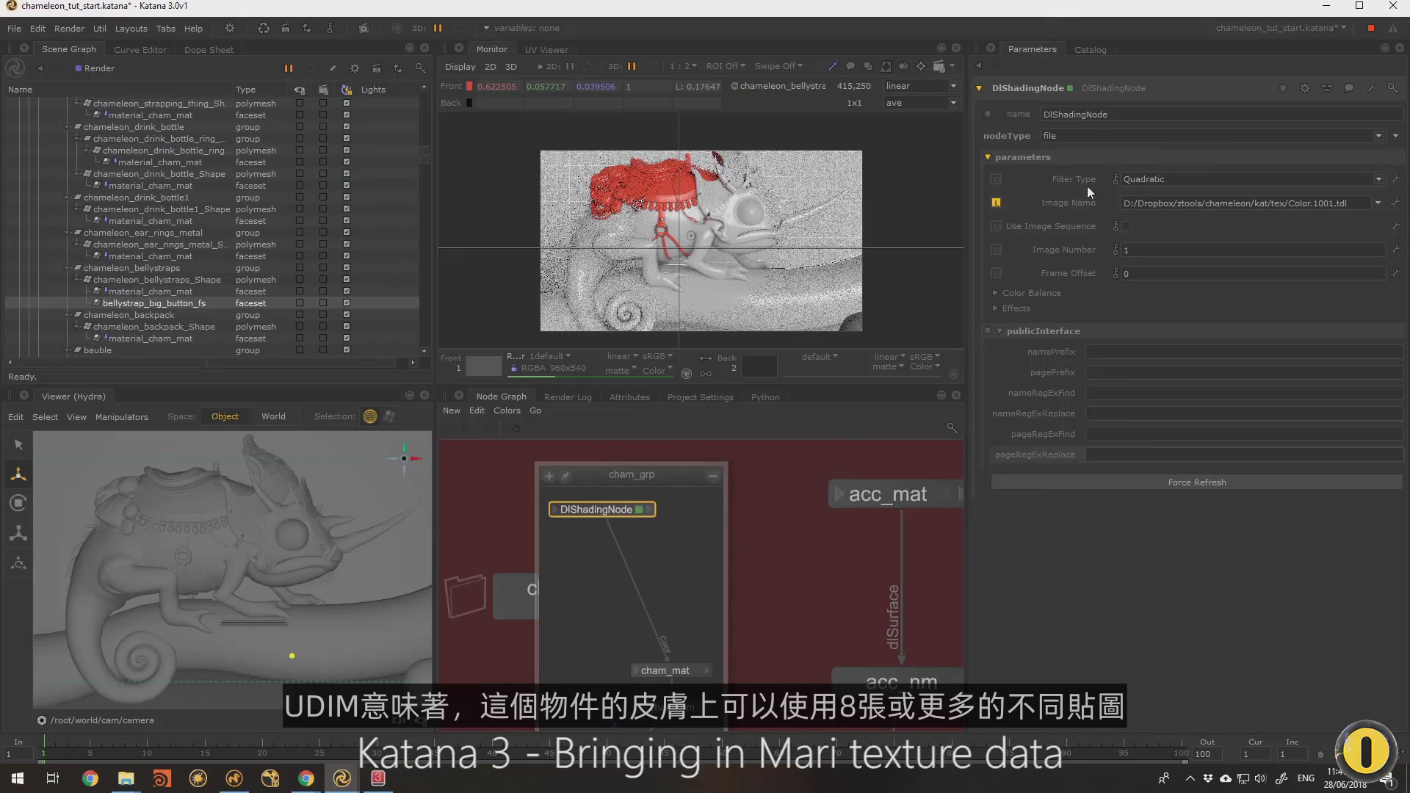
Replace 1001 with UDIM in the Image Name path so it reads Color.UDIM.tdl
double_click(1321, 203)
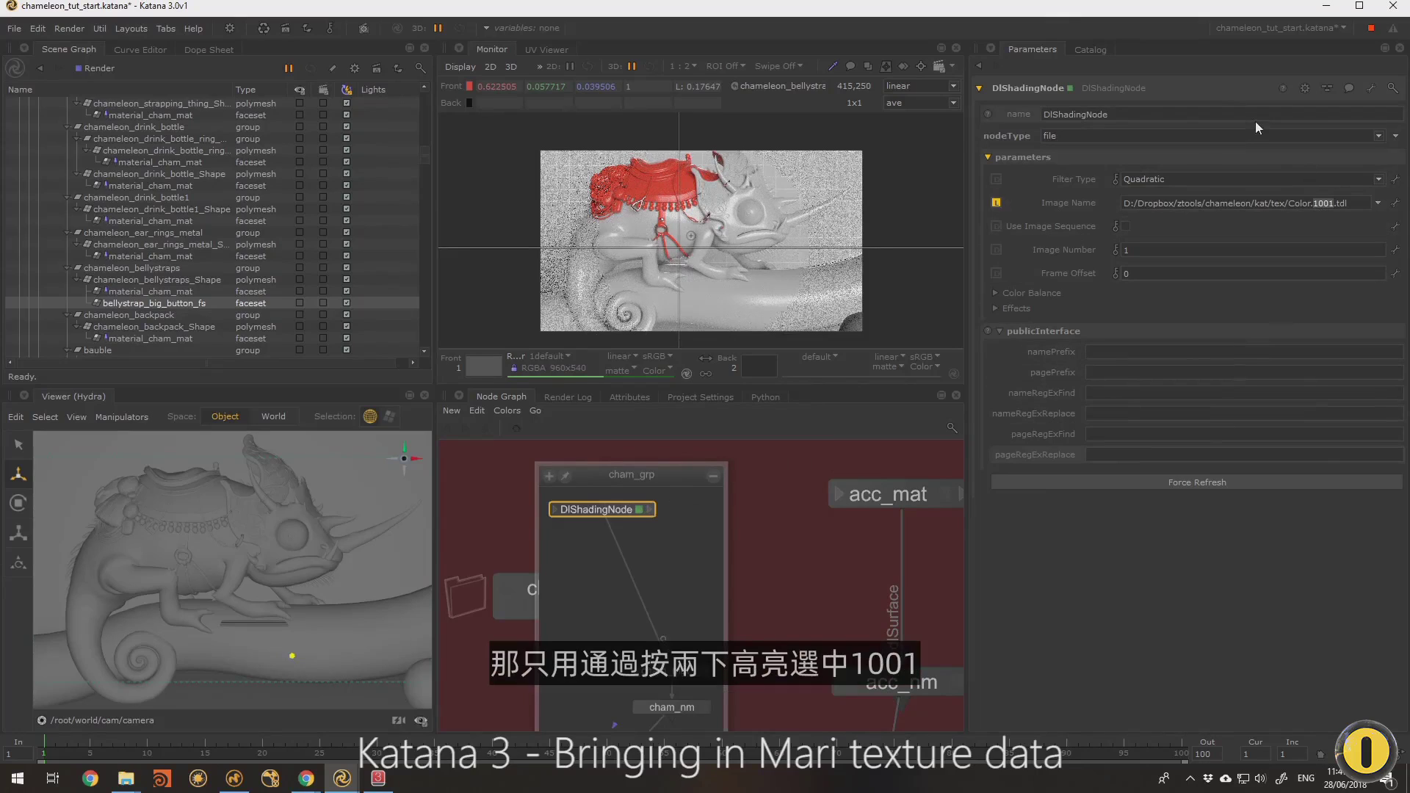
double_click(1330, 203)
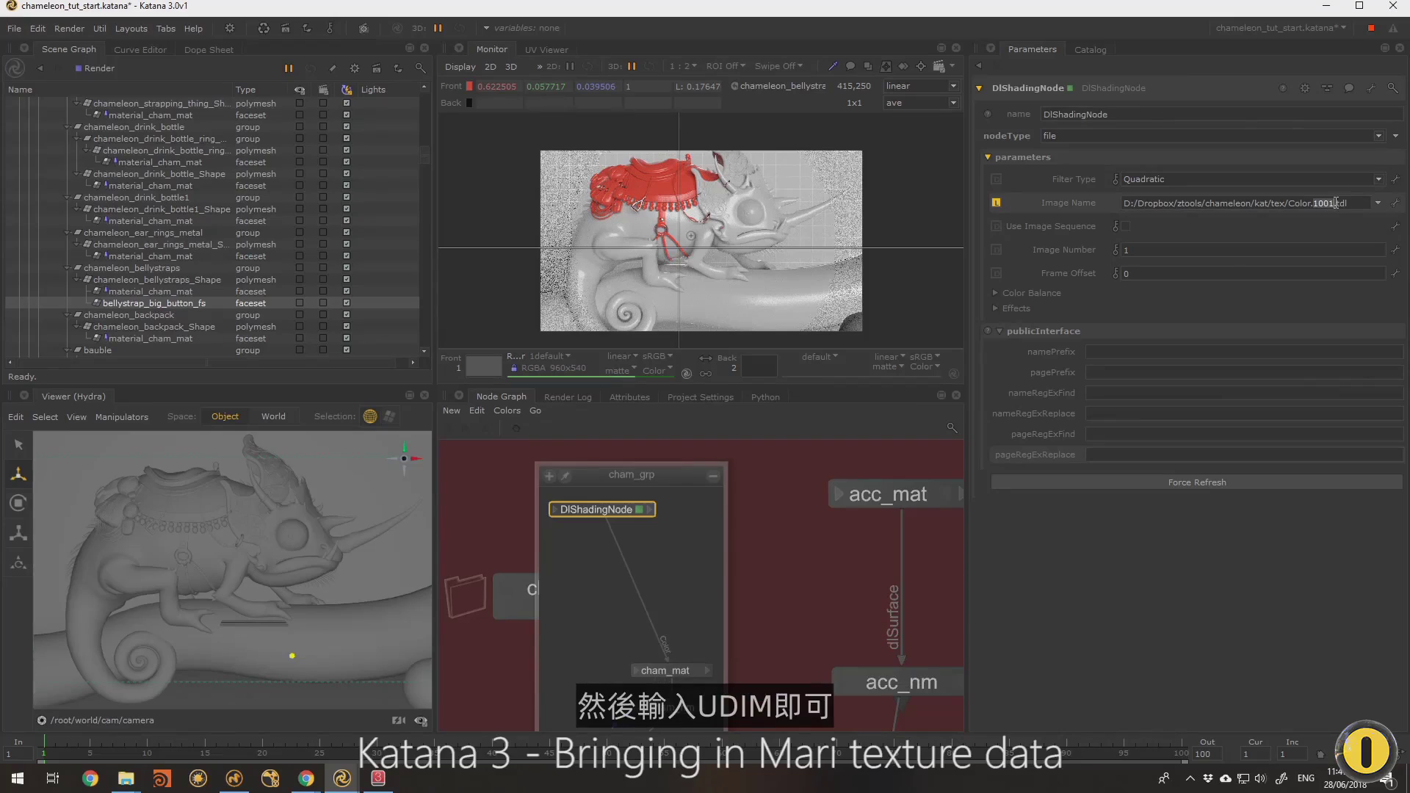
text(UDIMM)
key(Return)
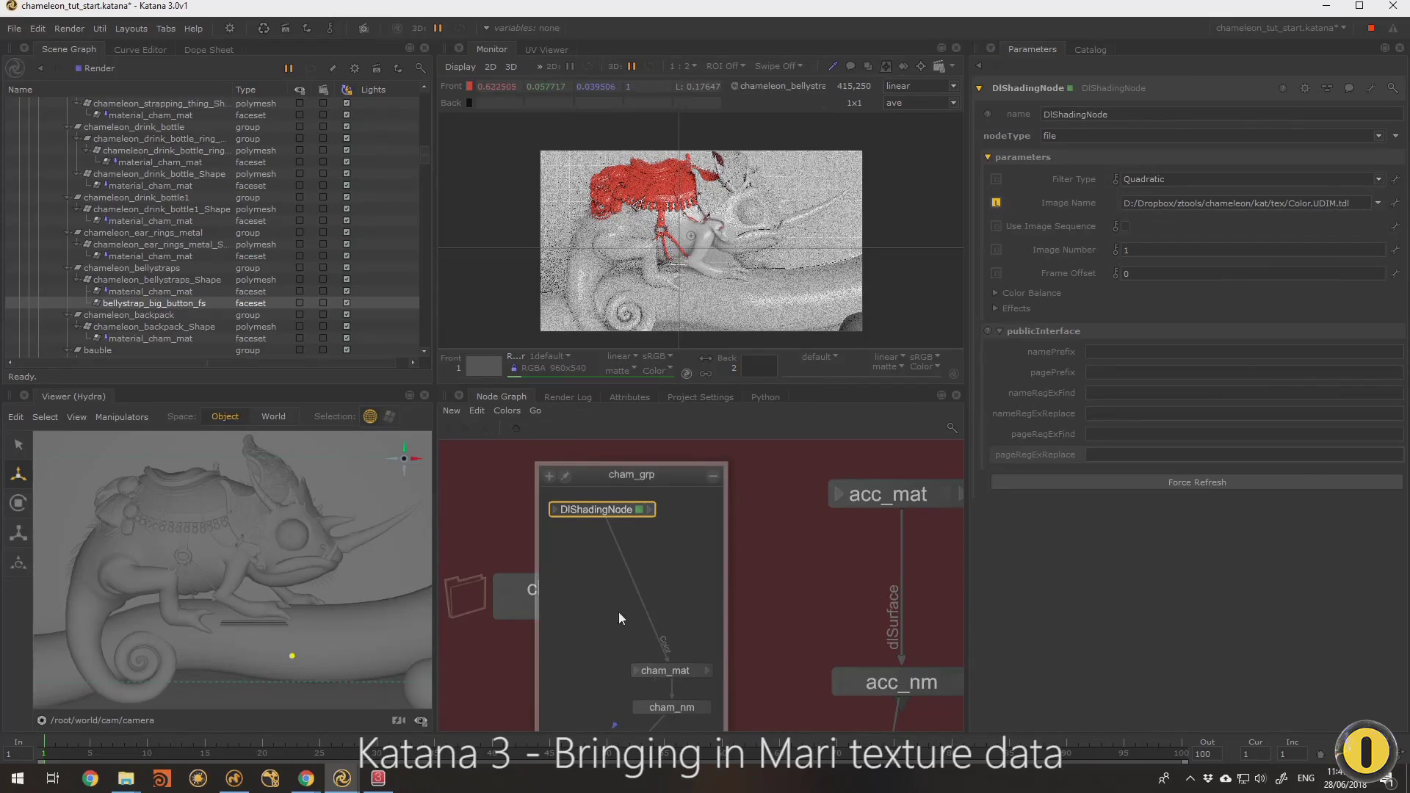
Reconnect the file node's outColor output to cham_mat's Base Layer > Diffuse and Subsurface > Color input
middle_drag(618, 611, 579, 595)
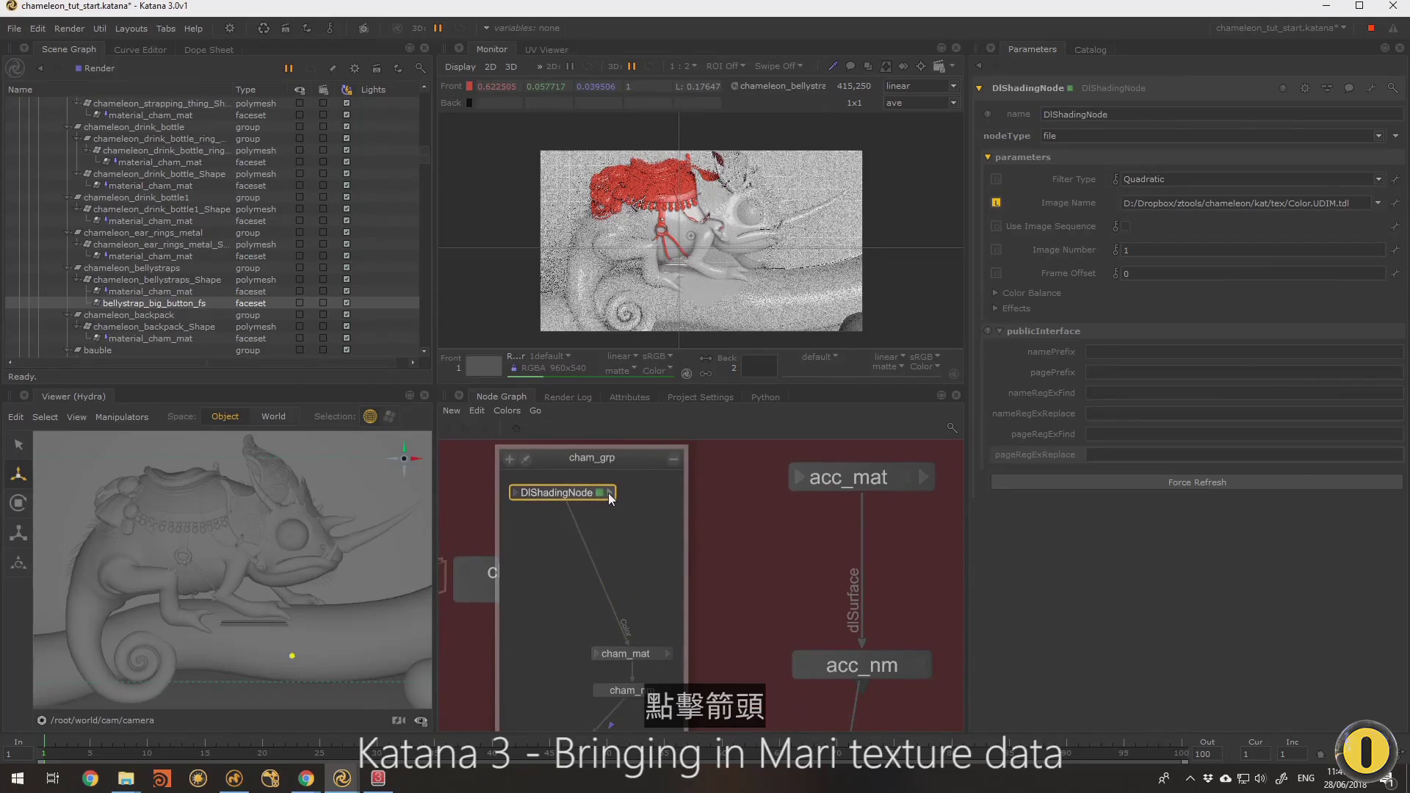
click(611, 493)
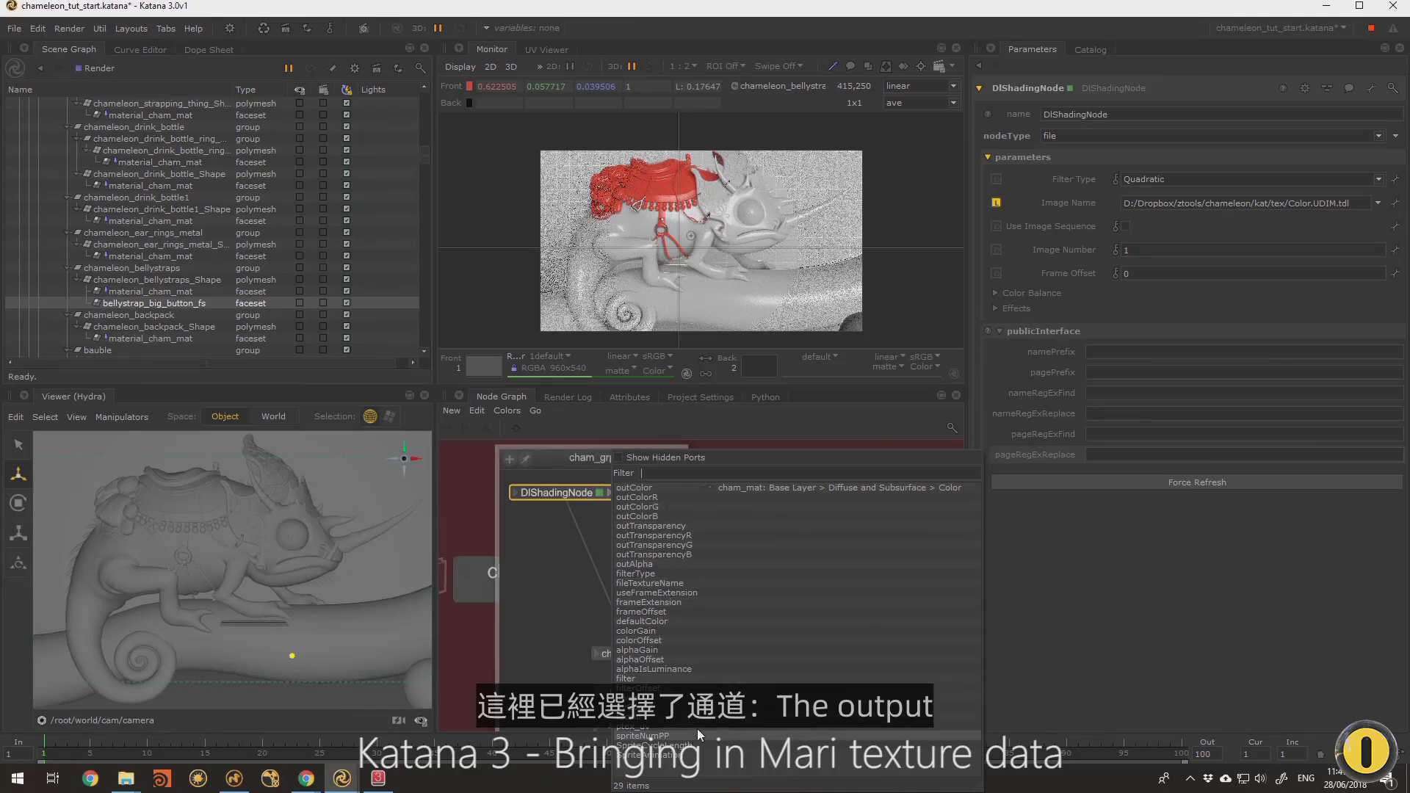
click(706, 488)
click(629, 646)
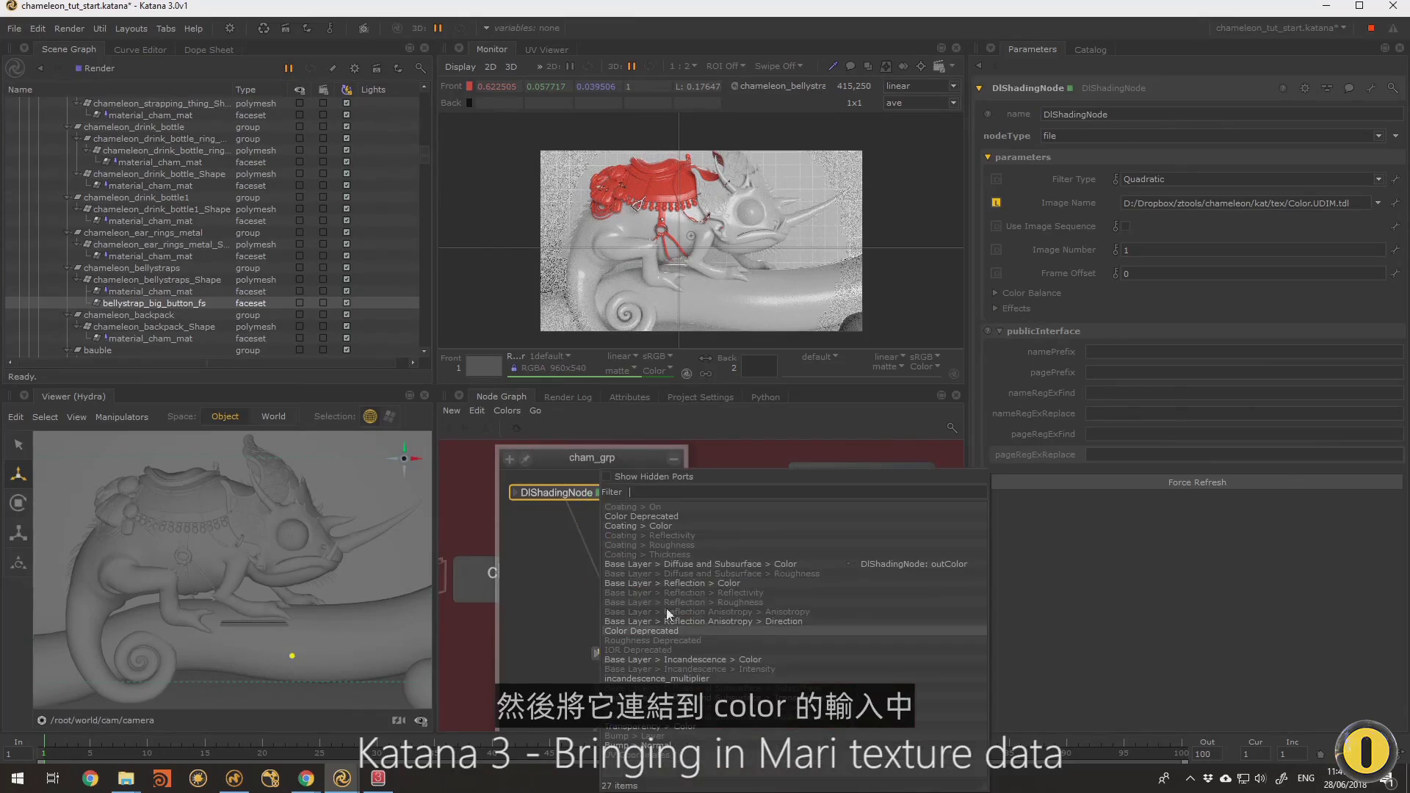
click(769, 563)
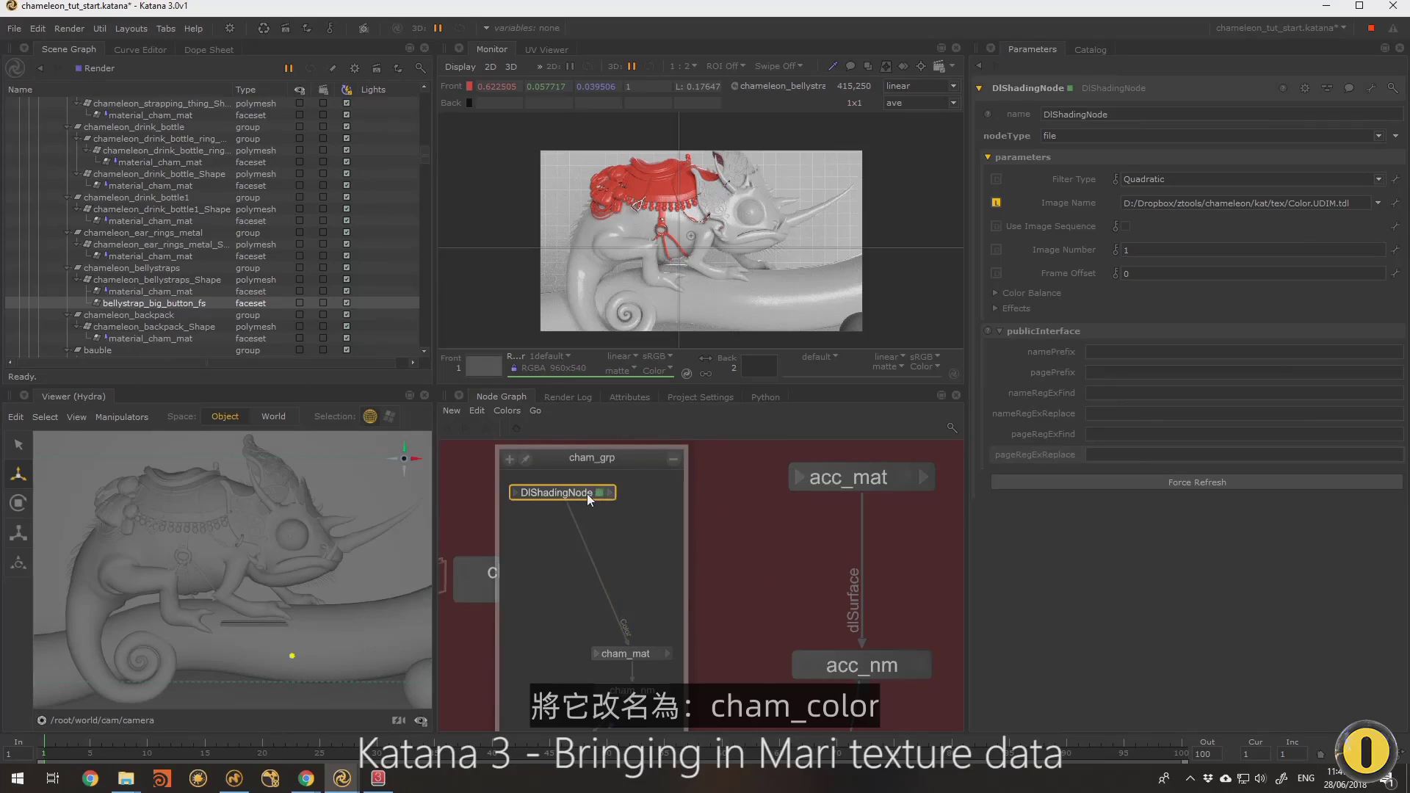
Rename the DlShadingNode as cham_color
text(n)
text(color)
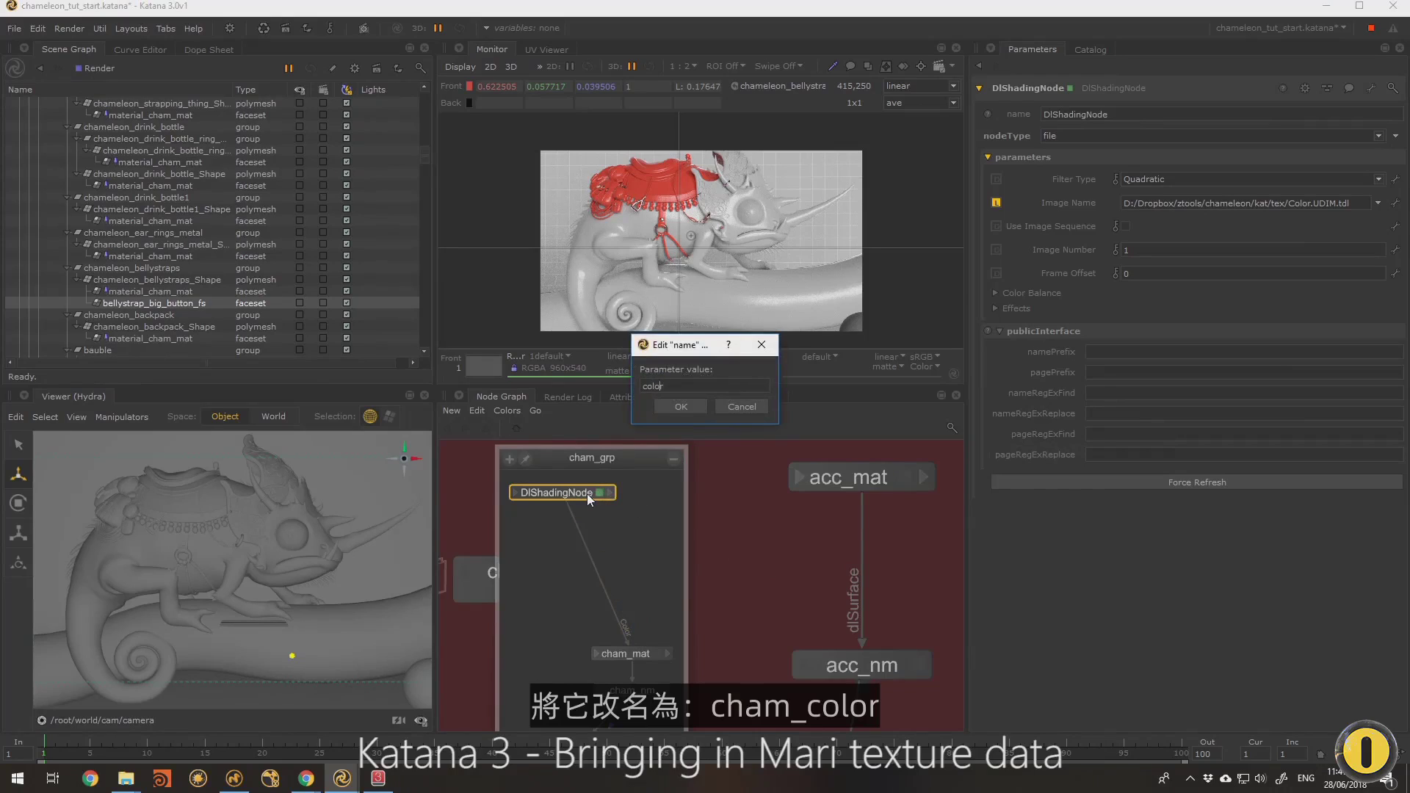
text(cham_)
key(Return)
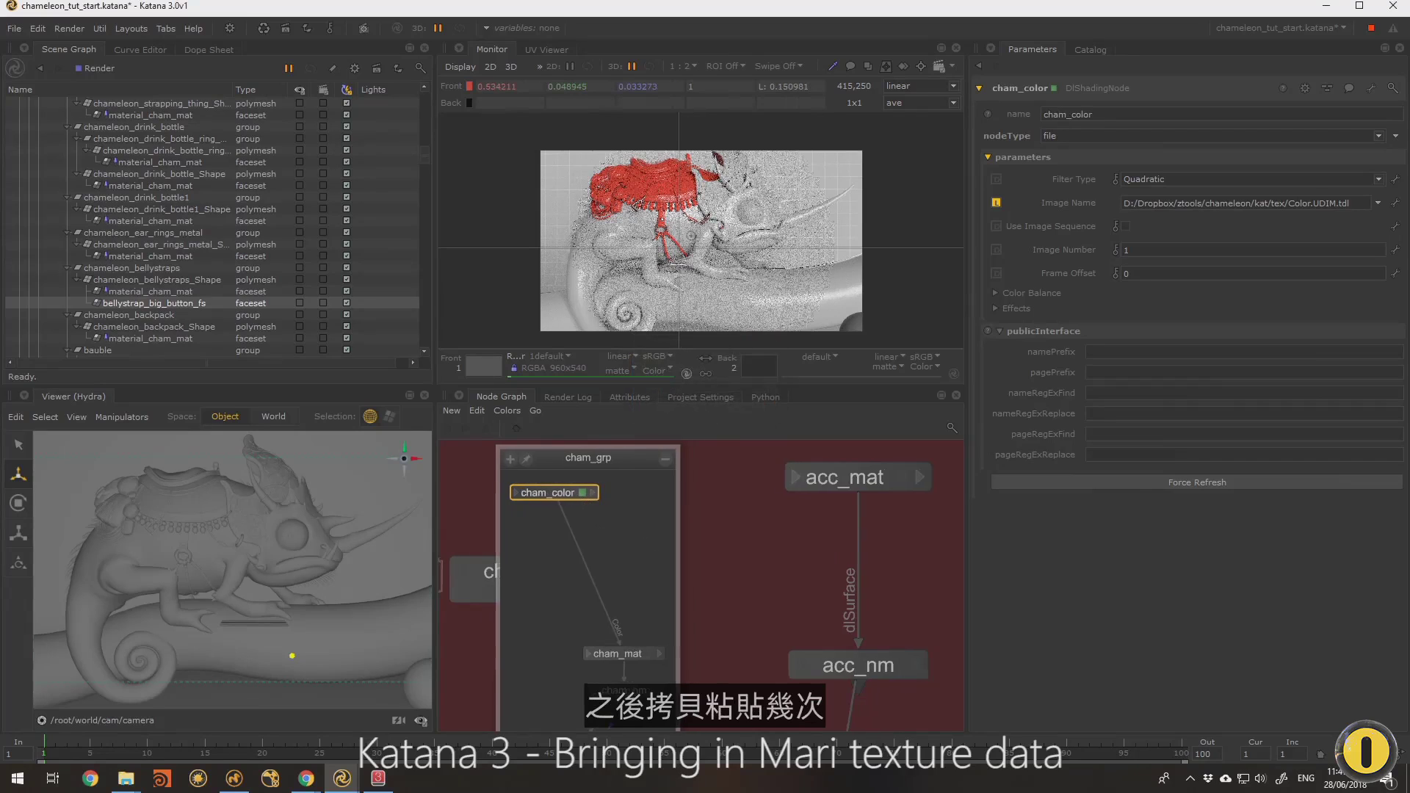
Make two copies of the cham_color node and place them beside it inside cham_grp
middle_drag(587, 493, 525, 496)
key(ctrl+c)
key(ctrl+v)
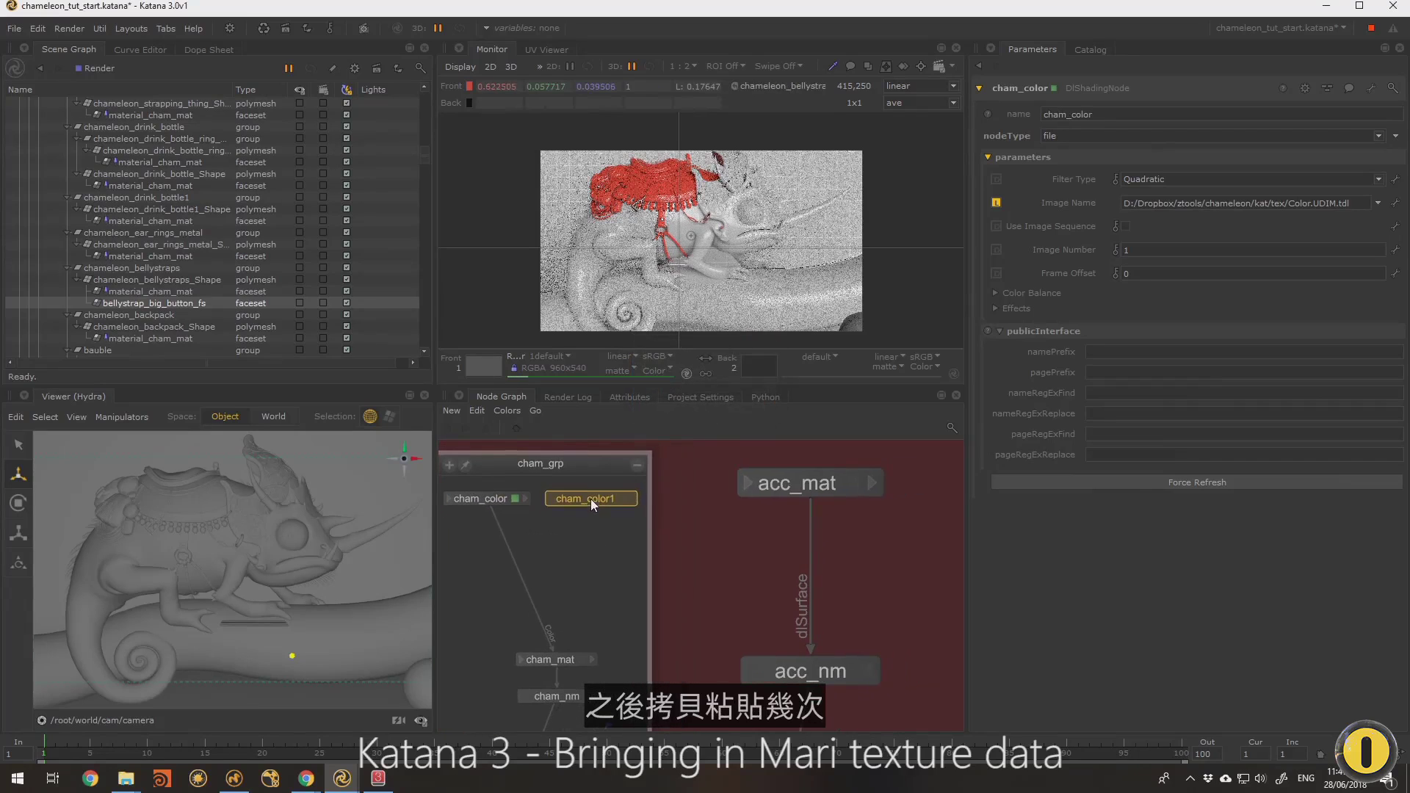
click(591, 500)
key(ctrl+v)
middle_drag(519, 540, 676, 523)
Load bump.1001.tdl as the Image Name of cham_color1 and change the path to bump.UDIM.tdl
click(654, 495)
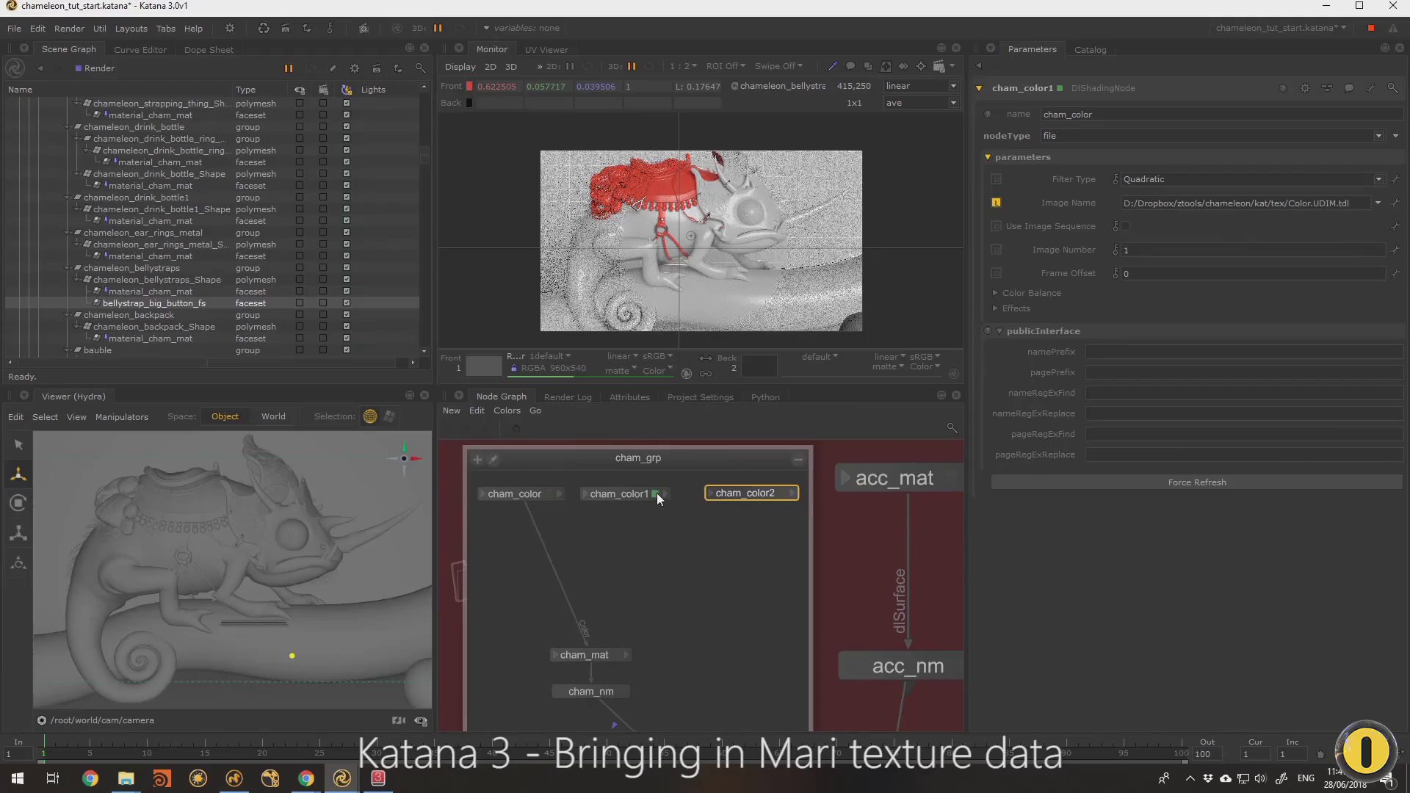
click(1380, 204)
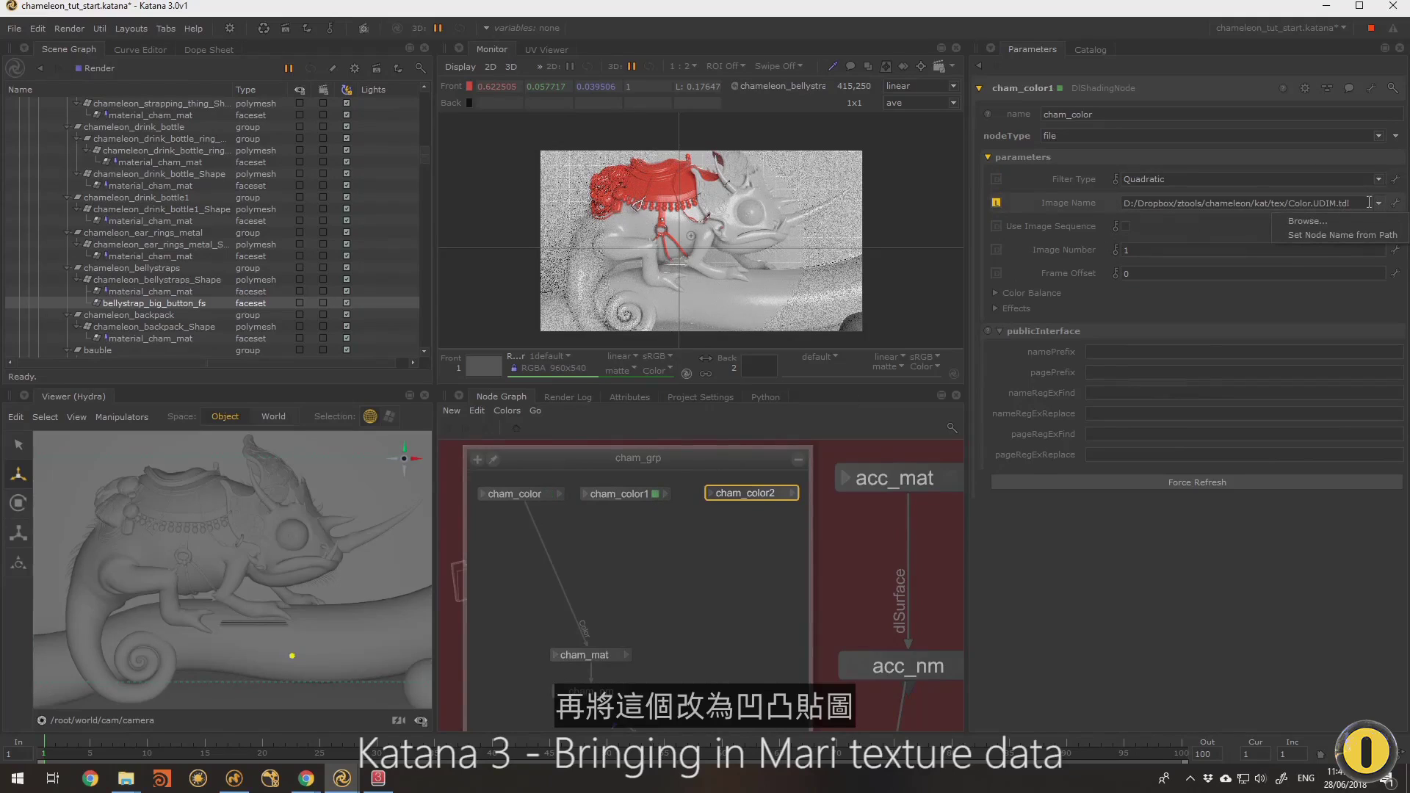
click(1307, 221)
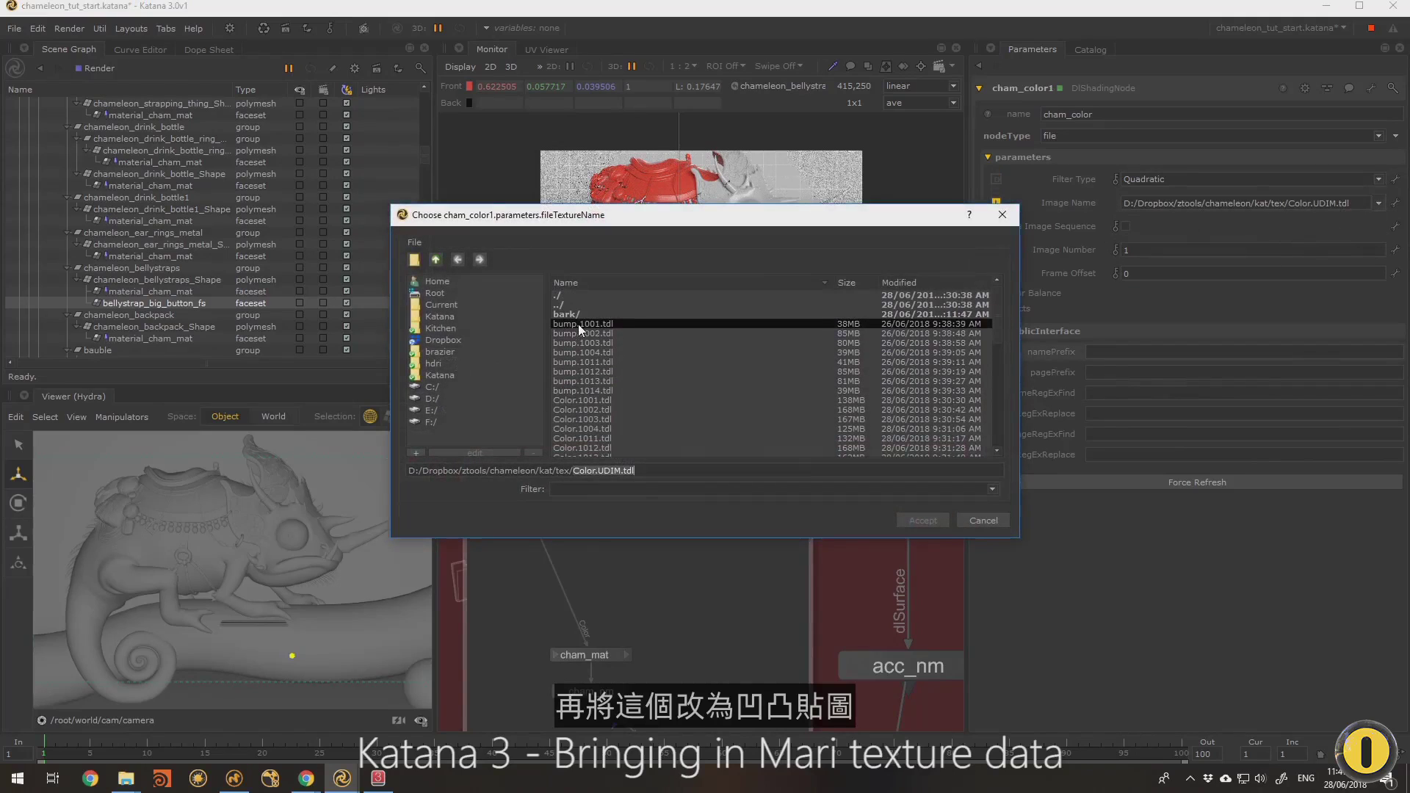
double_click(579, 324)
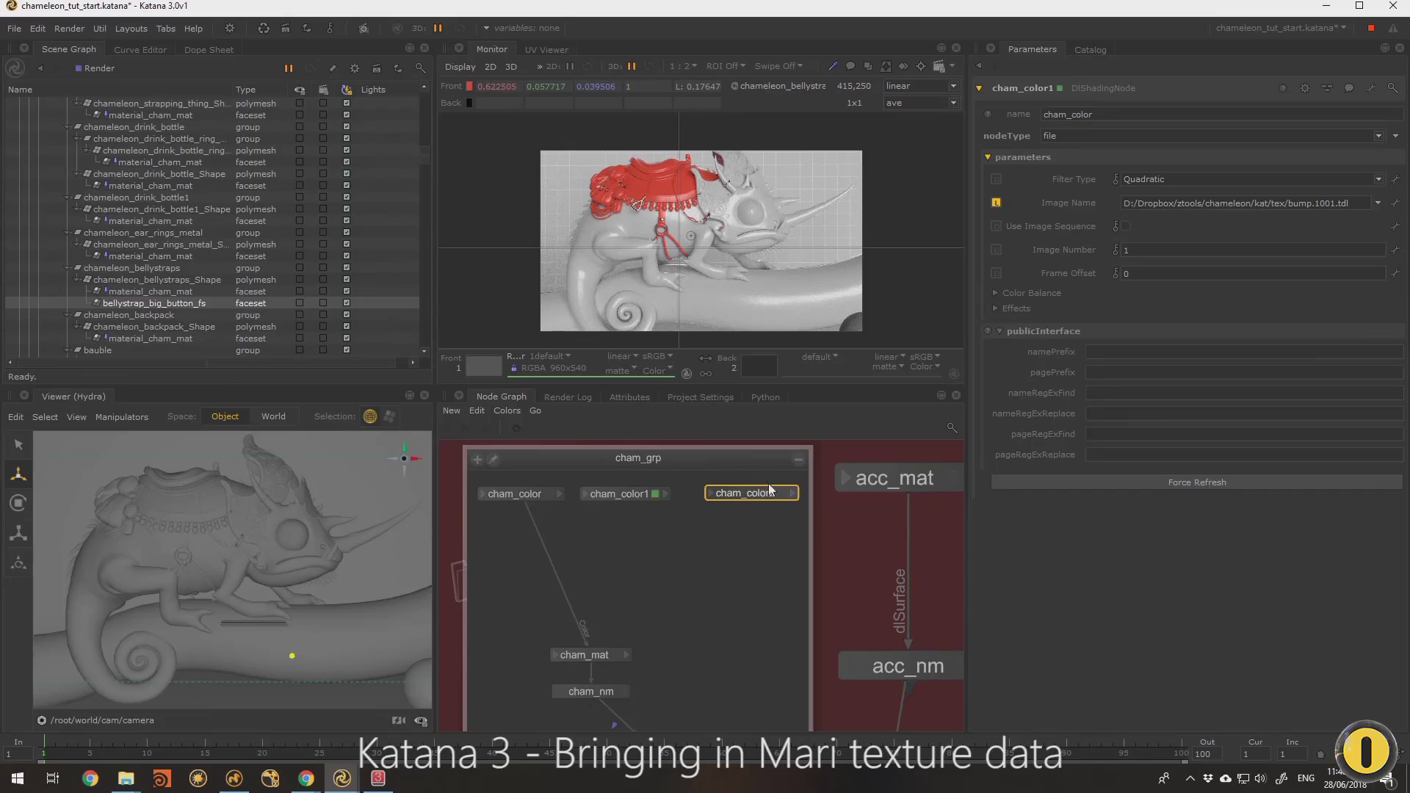
double_click(1333, 205)
text(UDIM)
key(Return)
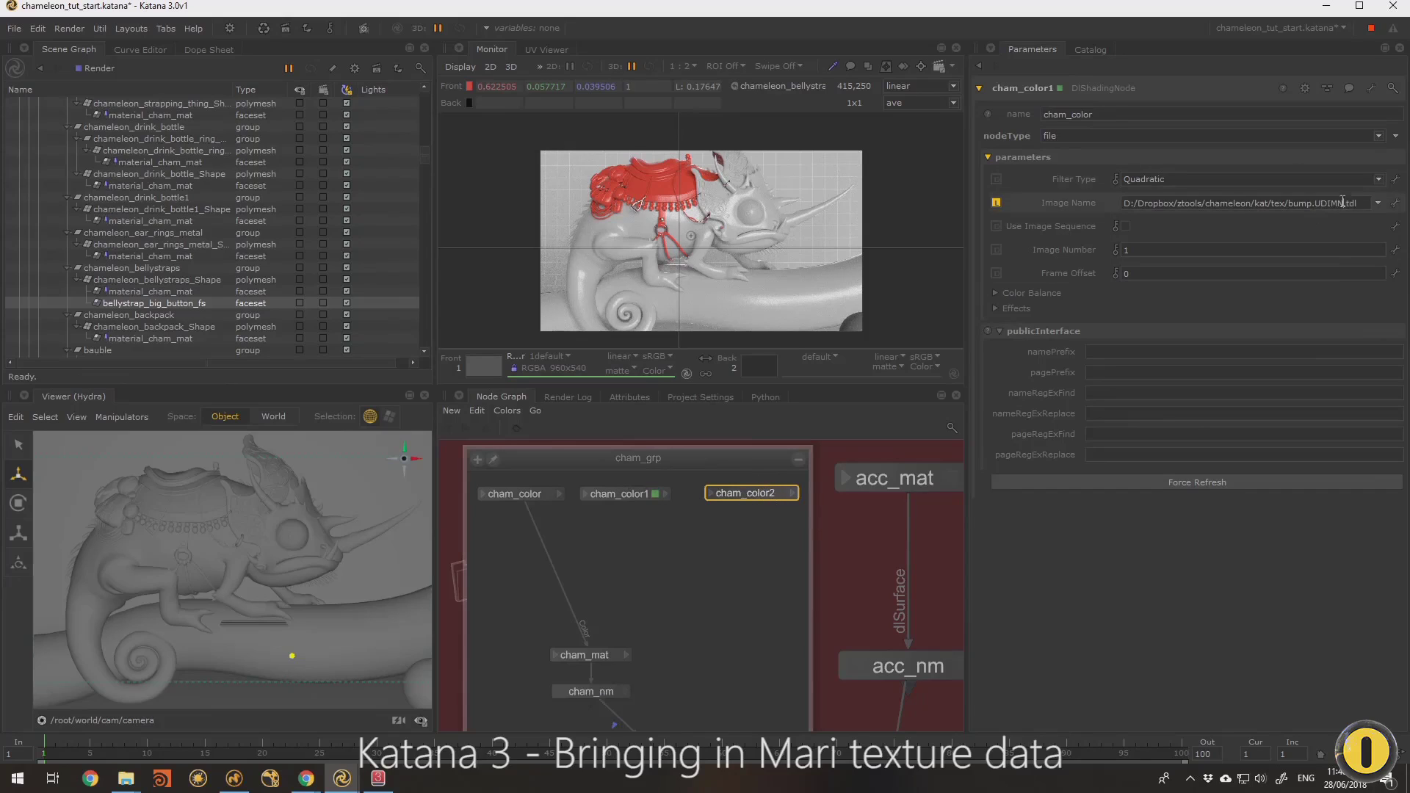
Rename the cham_color1 node that holds the bump texture as cham_bump
text(ncham_bump)
key(Return)
click(638, 491)
key(n)
key(Escape)
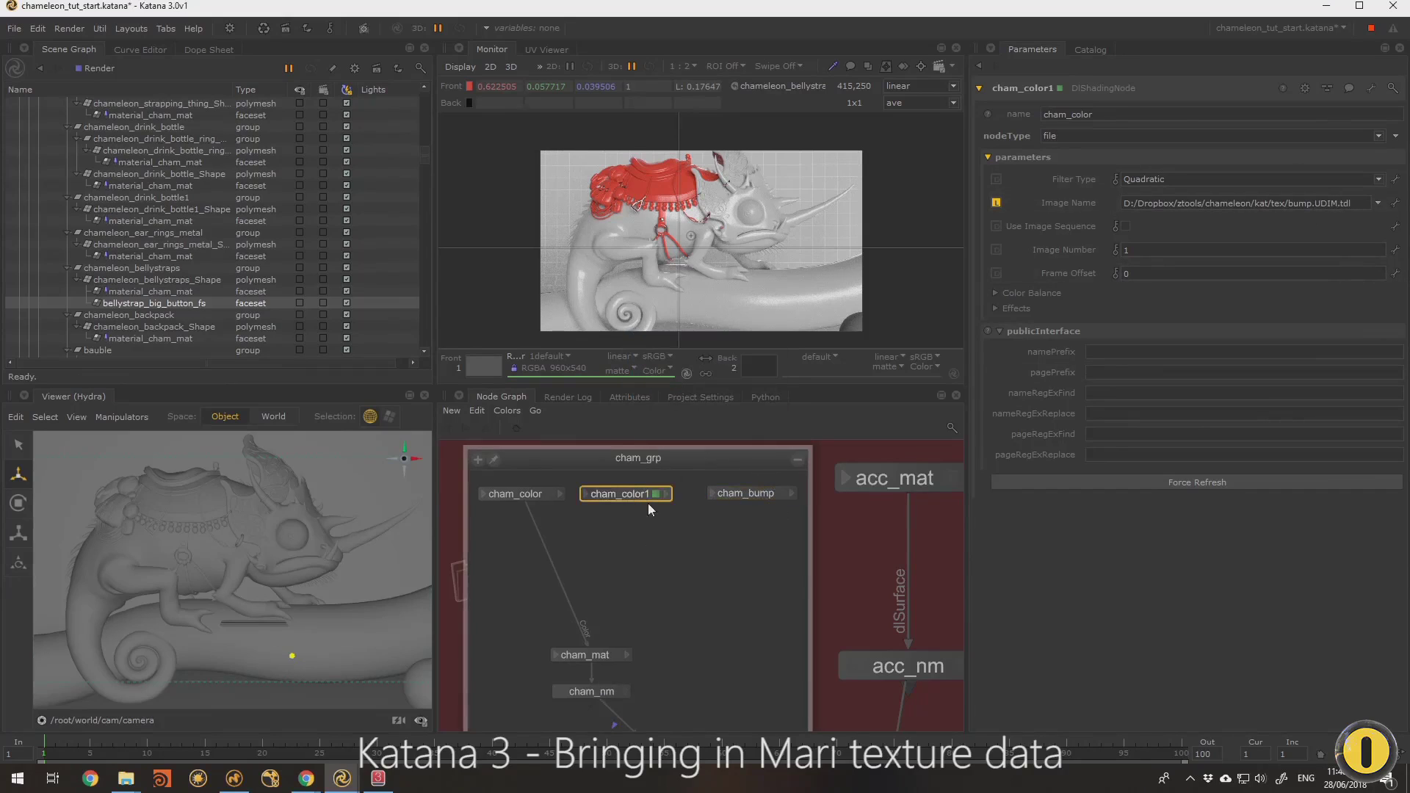
click(765, 492)
text(eencham_bump)
key(Return)
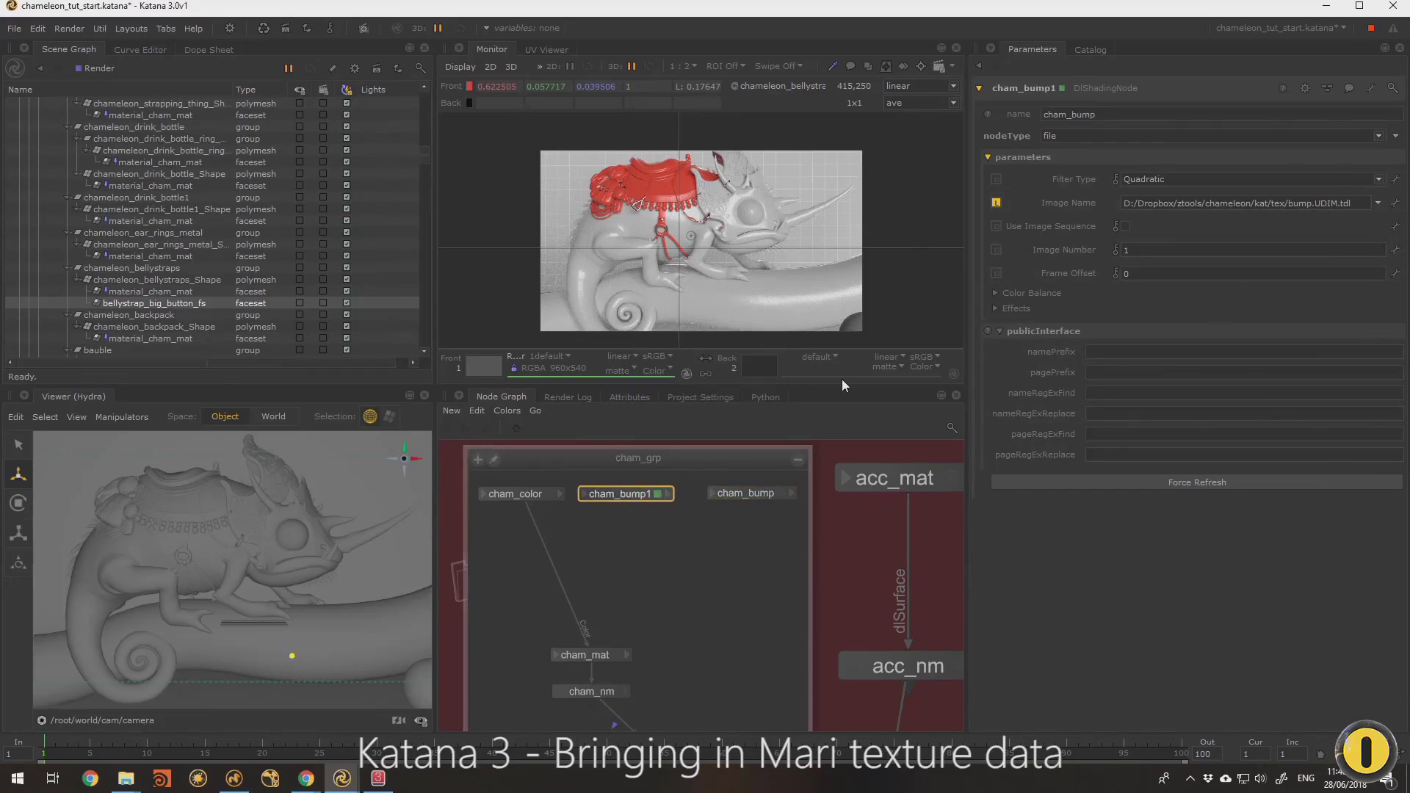
Rename the other copied file node, cham_bump, as cham_roughness
click(765, 495)
text(ncham_roughness)
key(Return)
Duplicate the cham_roughness node and name the copy cham_displ_mari
key(ctrl+c)
key(ctrl+v)
click(818, 492)
text(ncham_displ)
key(Return)
key(n)
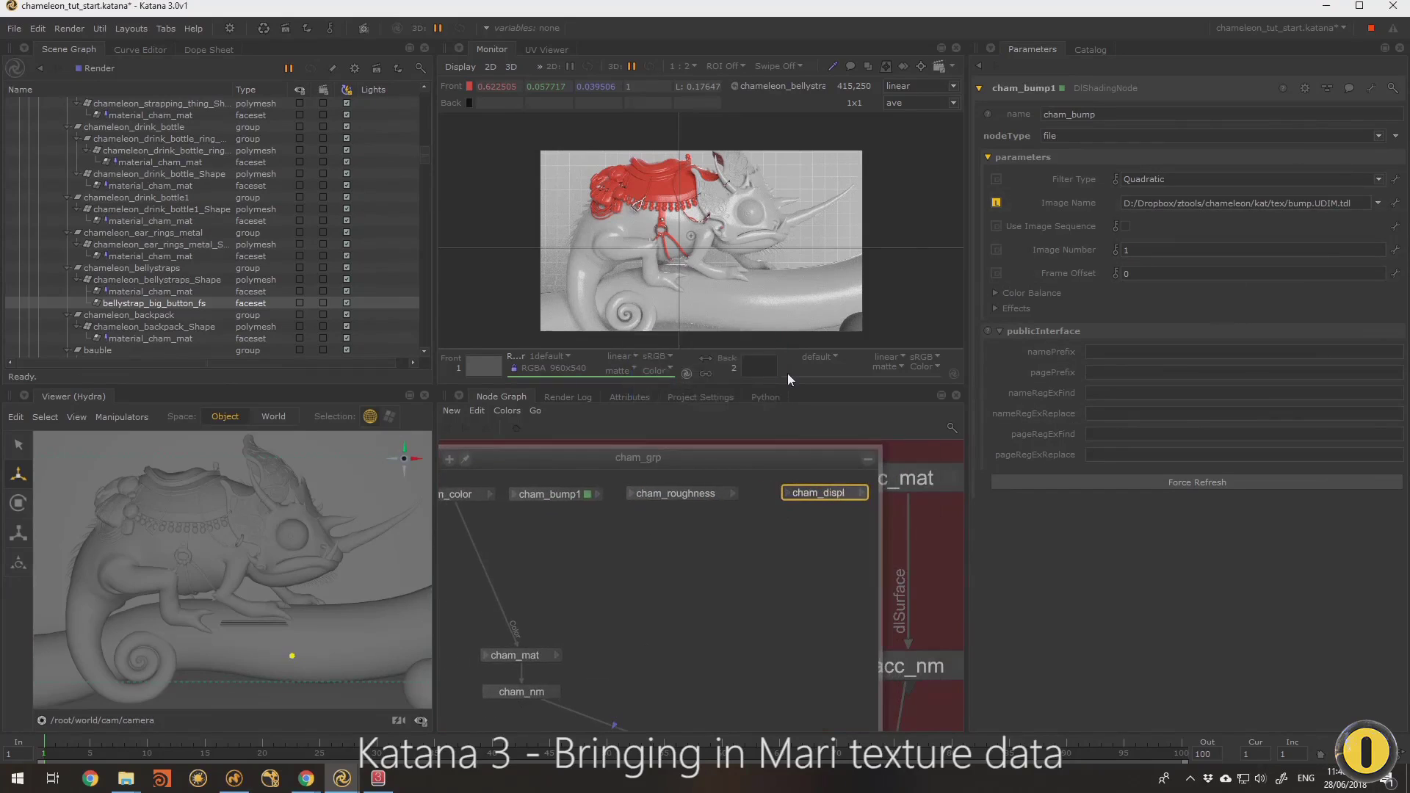
click(700, 384)
text(_mari)
key(Return)
Add one more copy of the file node and name it cham_displ_zb
key(ctrl+c)
key(ctrl+v)
click(899, 503)
text(ncham_displ_zb)
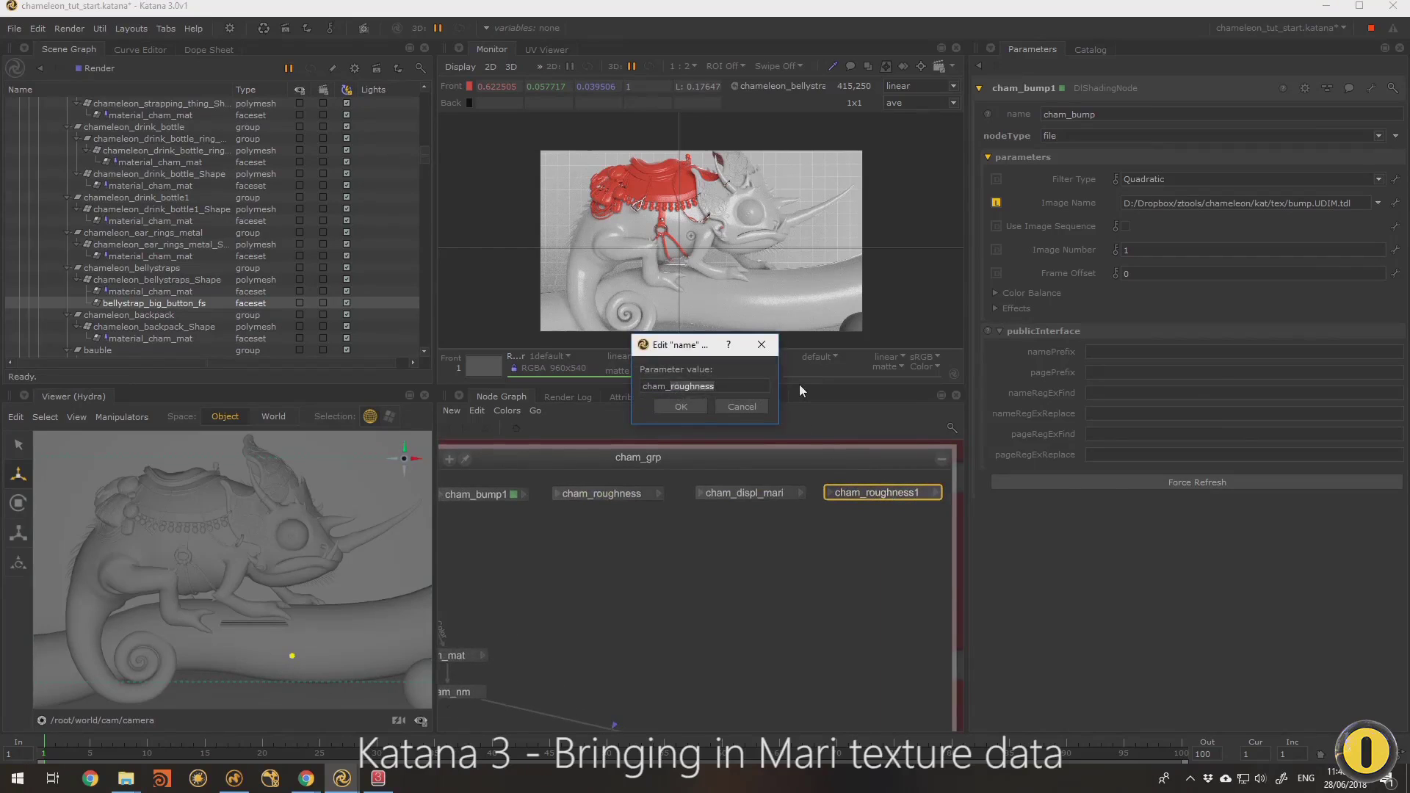
key(Return)
Load the Roughness texture from chameleon/kat/tex into cham_roughness and replace its tile number with UDIM
click(1378, 202)
click(1344, 221)
double_click(670, 401)
double_click(1345, 203)
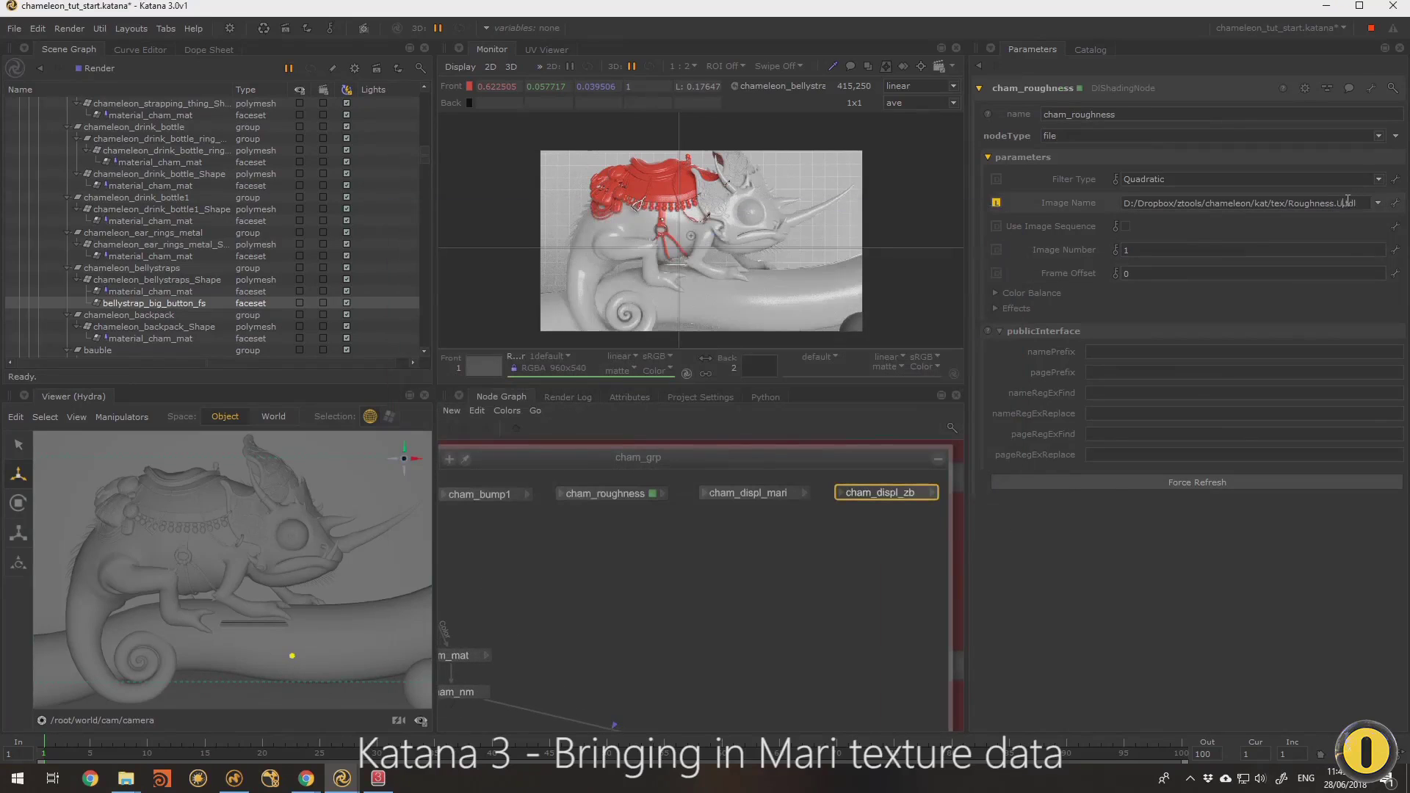
text(UDIM)
Load the mari_displacement texture into cham_displ_mari and replace the tile number in its Image Name with UDIM
click(795, 493)
click(1378, 203)
click(1344, 221)
double_click(652, 392)
double_click(1347, 203)
text(UDIM)
key(Return)
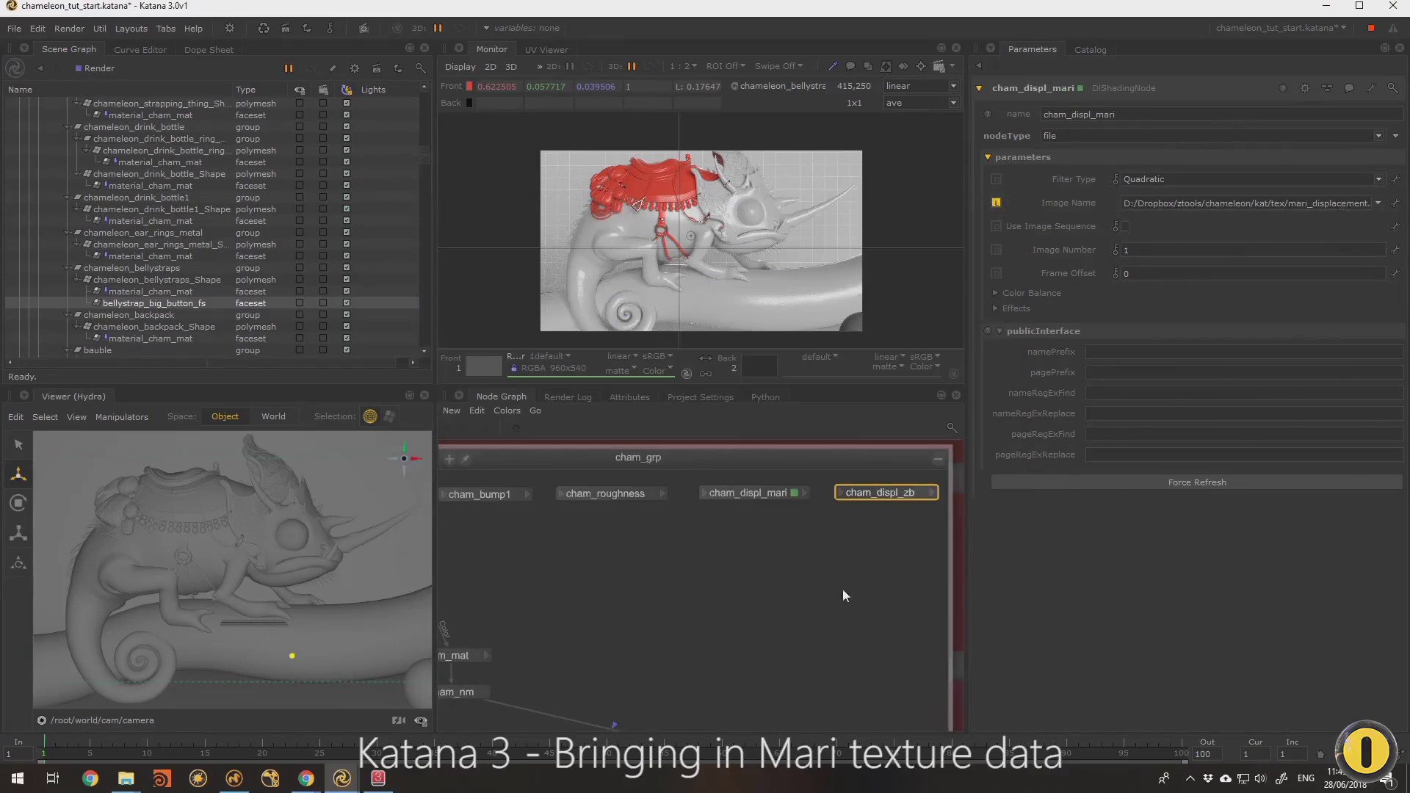
Load zb_dm_1001.tdl as the Image Name of cham_displ_zb and replace 1001 with UDIM
click(928, 491)
click(1378, 202)
click(1344, 221)
drag(663, 215, 619, 153)
double_click(587, 386)
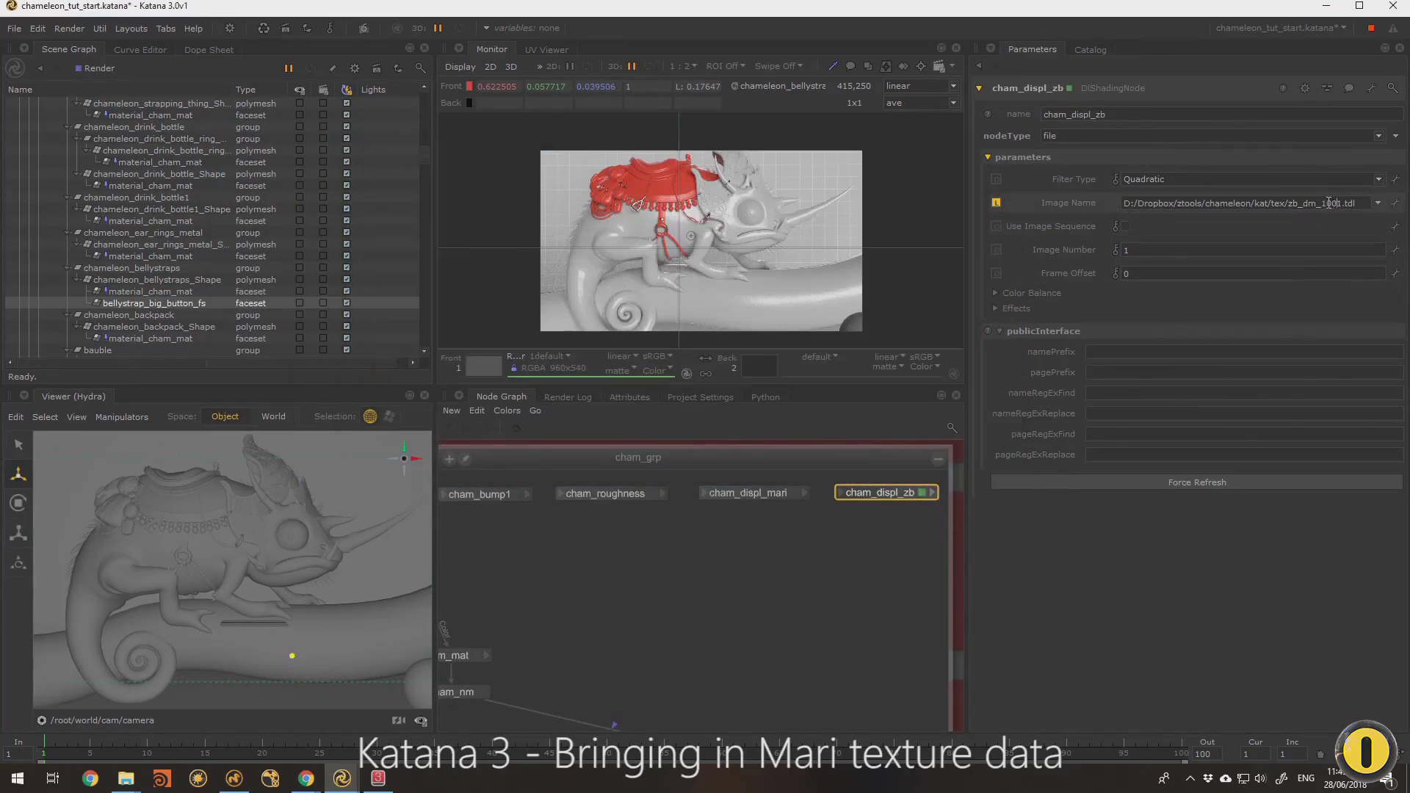
text(UDIM)
drag(1321, 203, 1391, 202)
Check the parameters of the texture nodes in cham_grp, back to cham_color and its link to cham_mat
click(795, 493)
click(653, 494)
scroll(674, 505, up, 4)
click(908, 480)
scroll(735, 507, down, 2)
click(891, 544)
click(605, 544)
middle_drag(463, 549, 960, 597)
click(743, 596)
middle_drag(743, 596, 654, 455)
scroll(692, 574, down, 4)
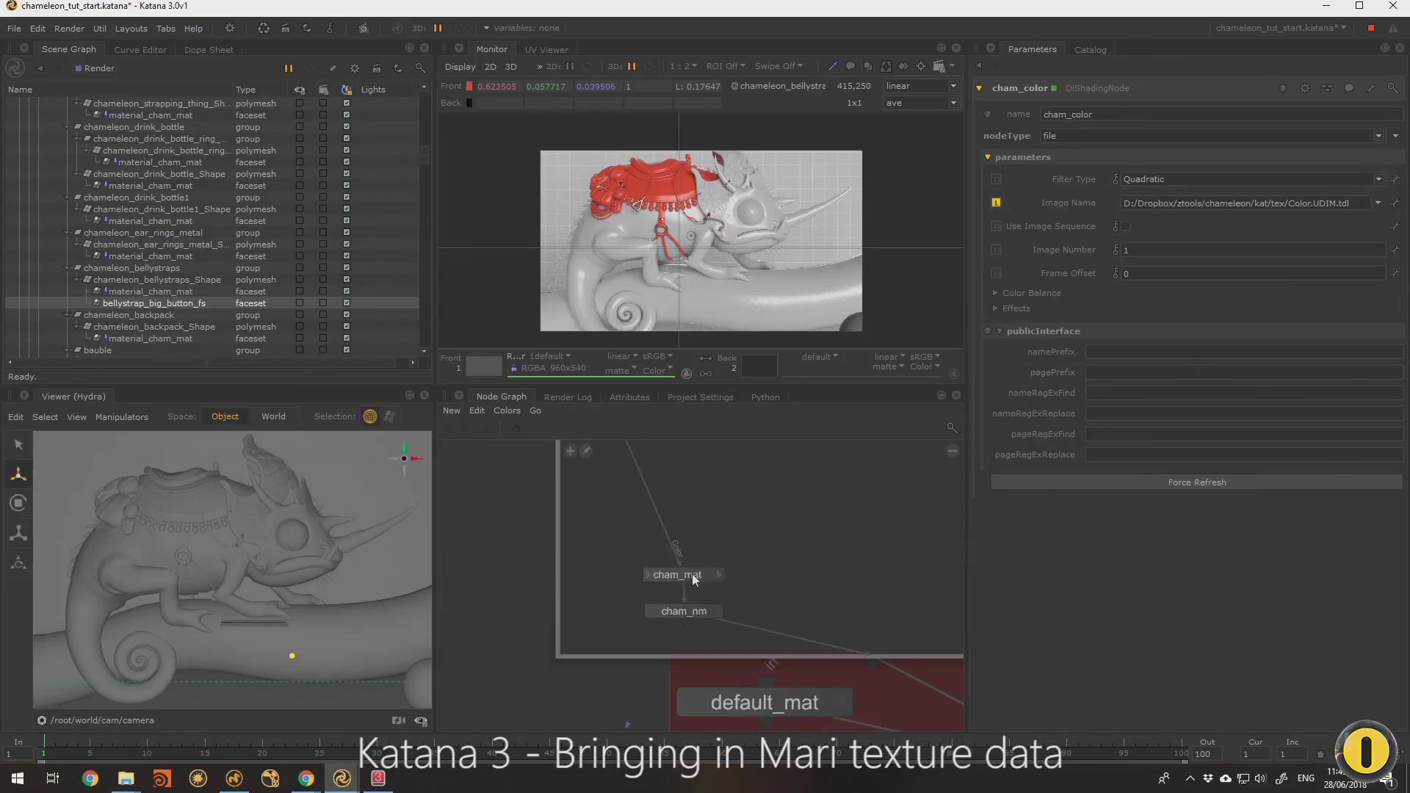
Restart the live render from the Render node to load the textures, and return to the materials area of the node graph
key(j)
click(704, 505)
right_click(706, 677)
click(737, 470)
key(j)
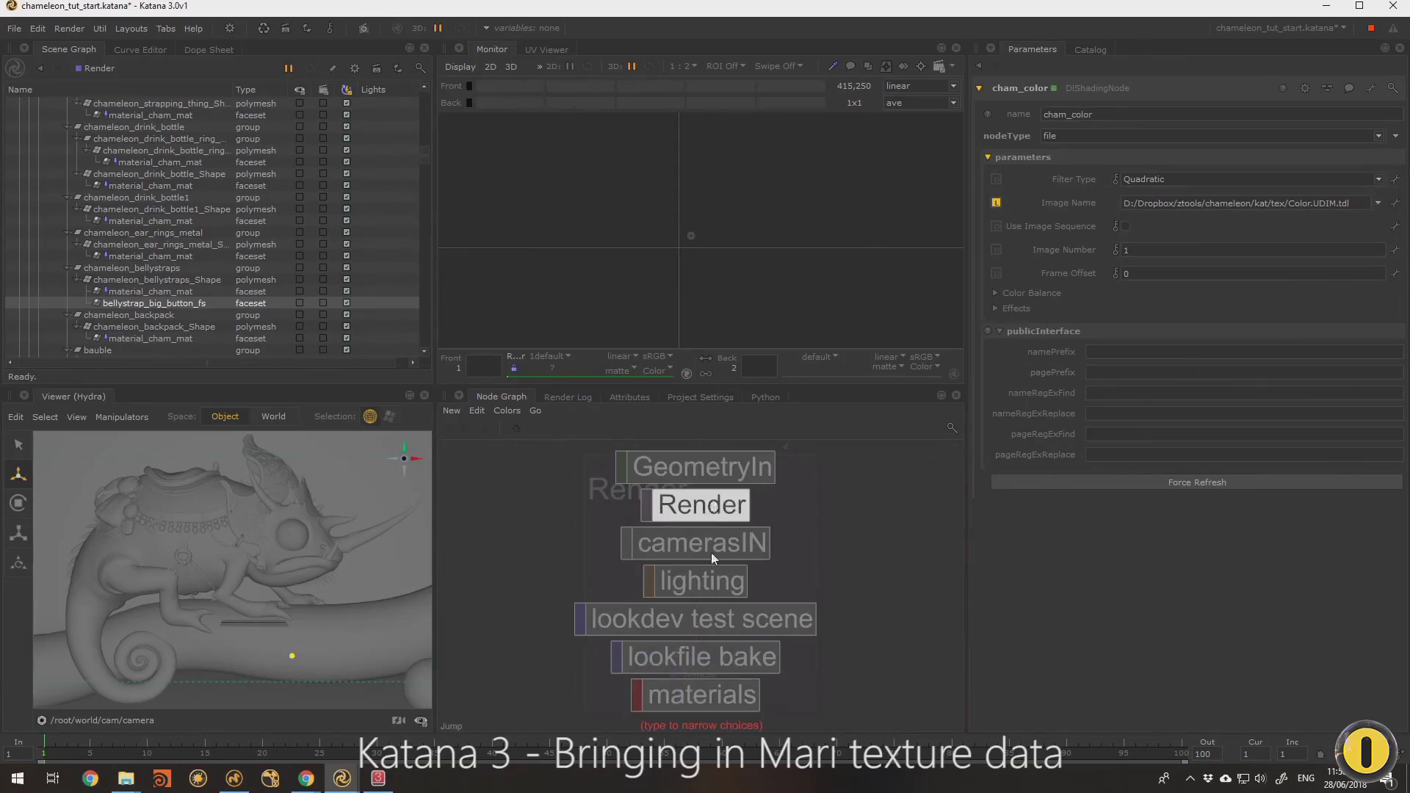
click(696, 696)
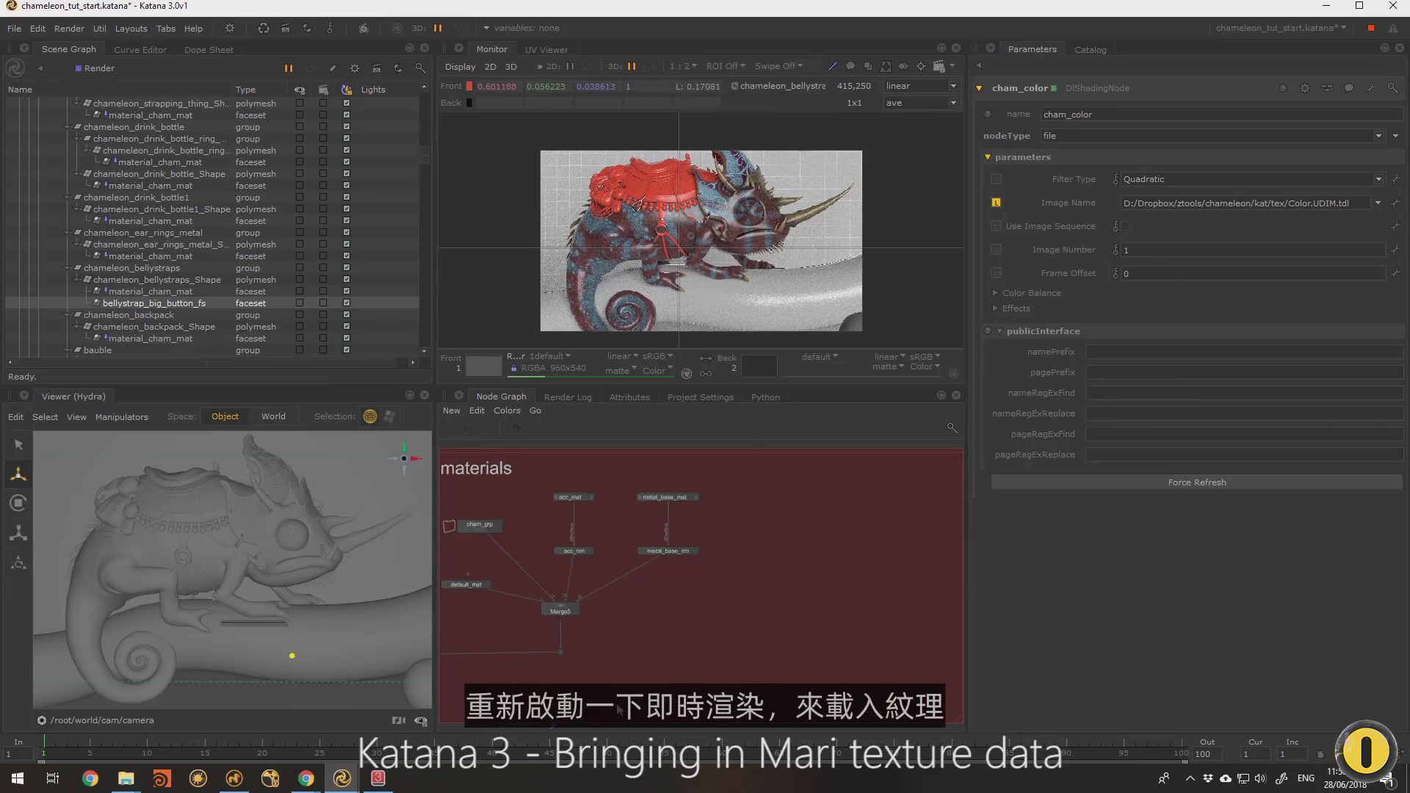
middle_drag(620, 639, 656, 634)
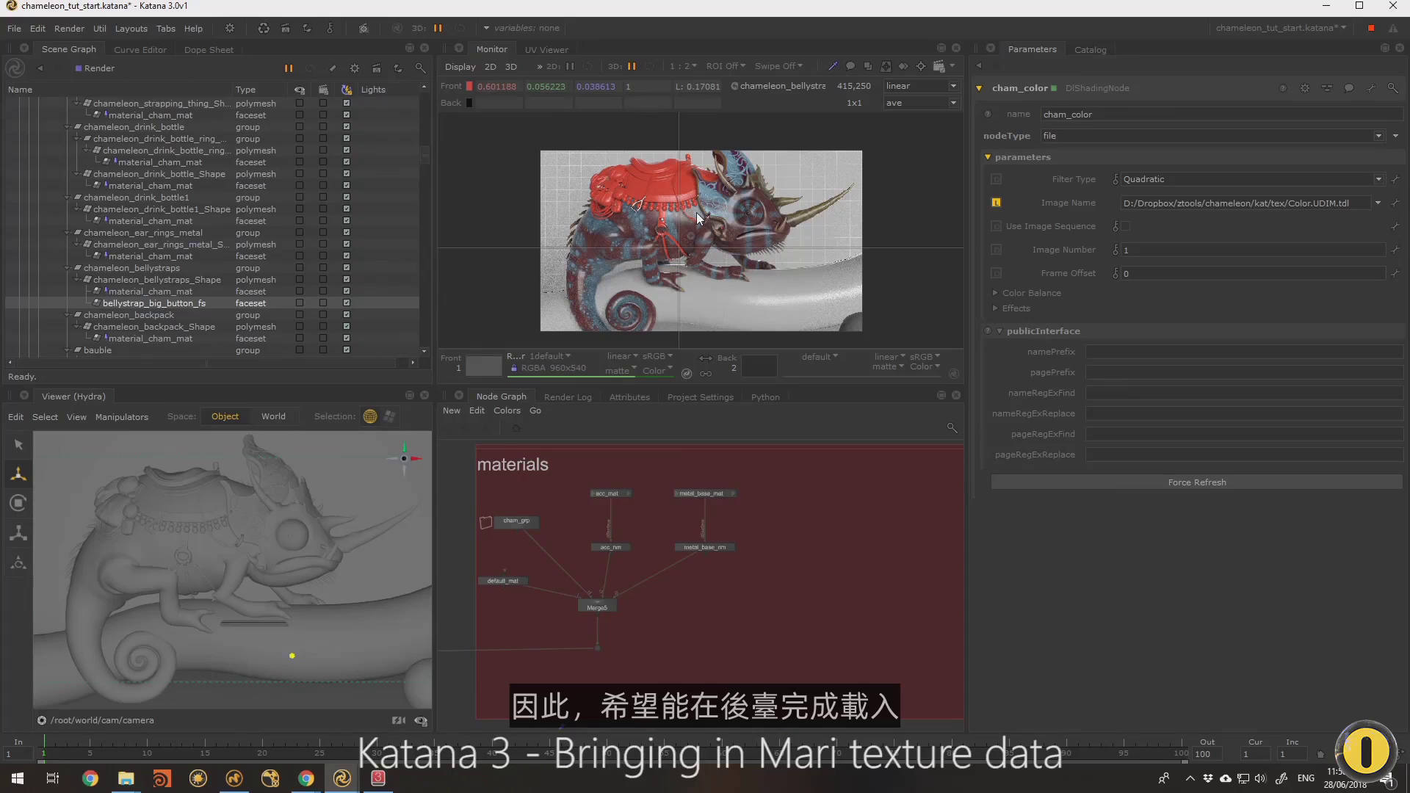
scroll(682, 230, up, 1)
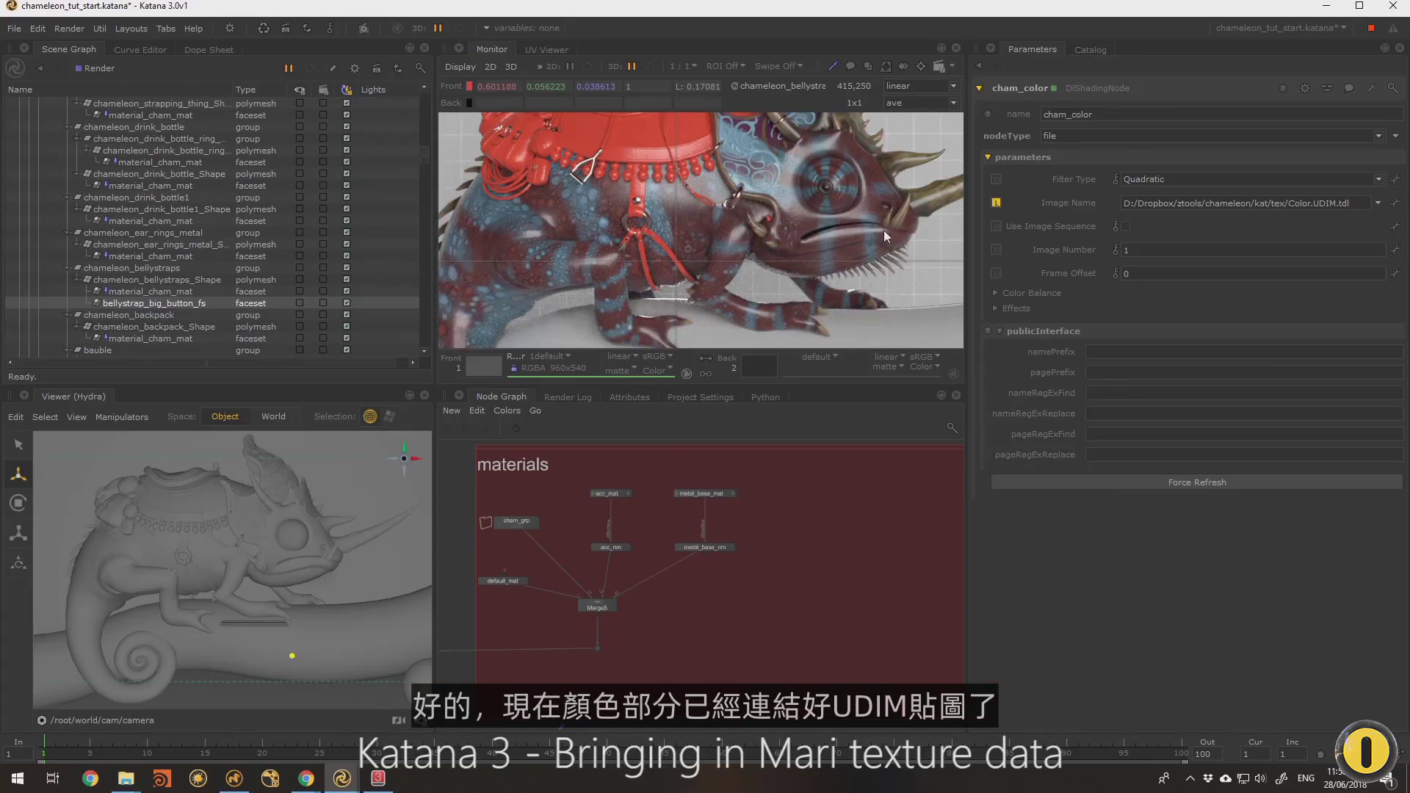
Open cham_grp and line up the cham_mat and cham_nm nodes vertically beneath cham_color
shift+middle_click(524, 522)
scroll(579, 527, up, 3)
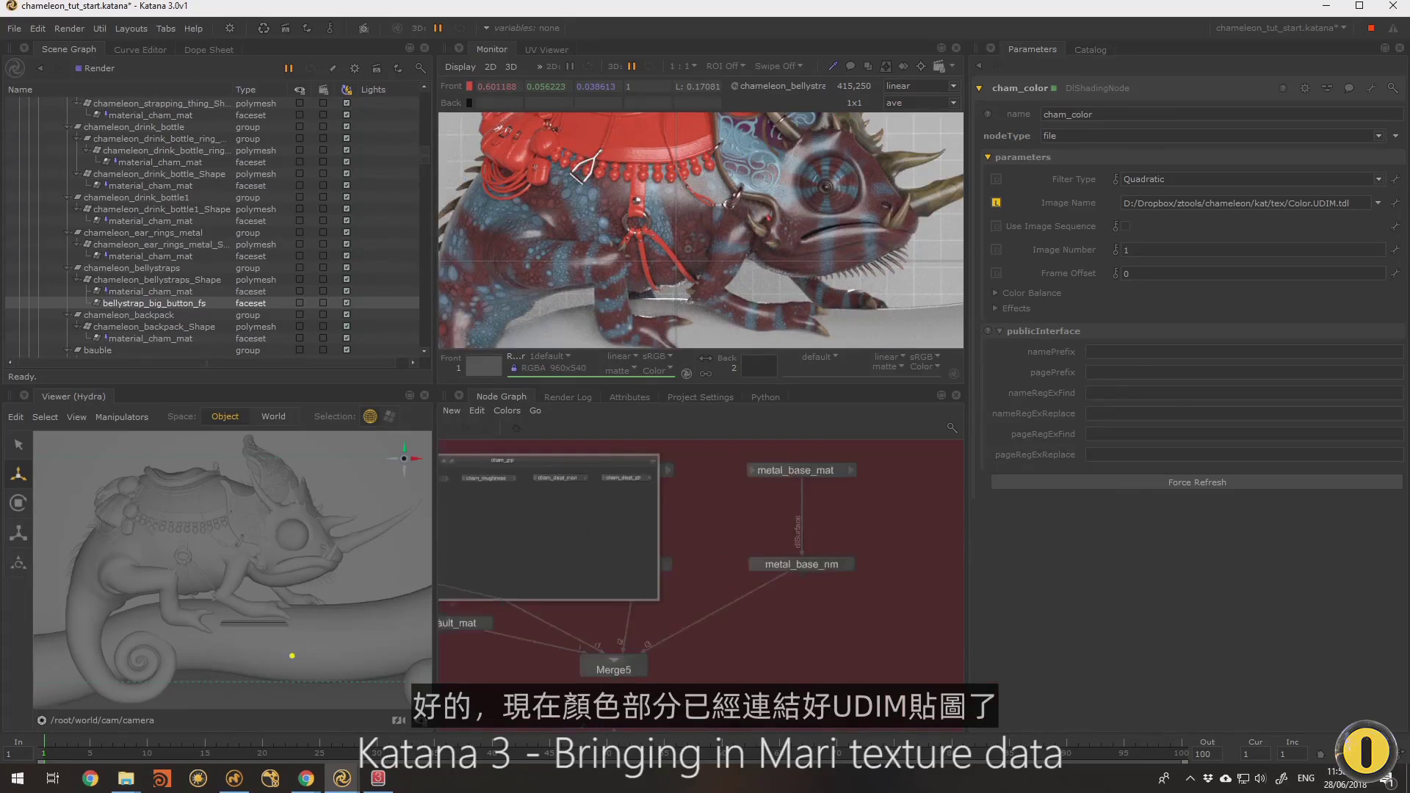
middle_drag(584, 526, 848, 559)
scroll(672, 567, up, 3)
drag(670, 617, 616, 545)
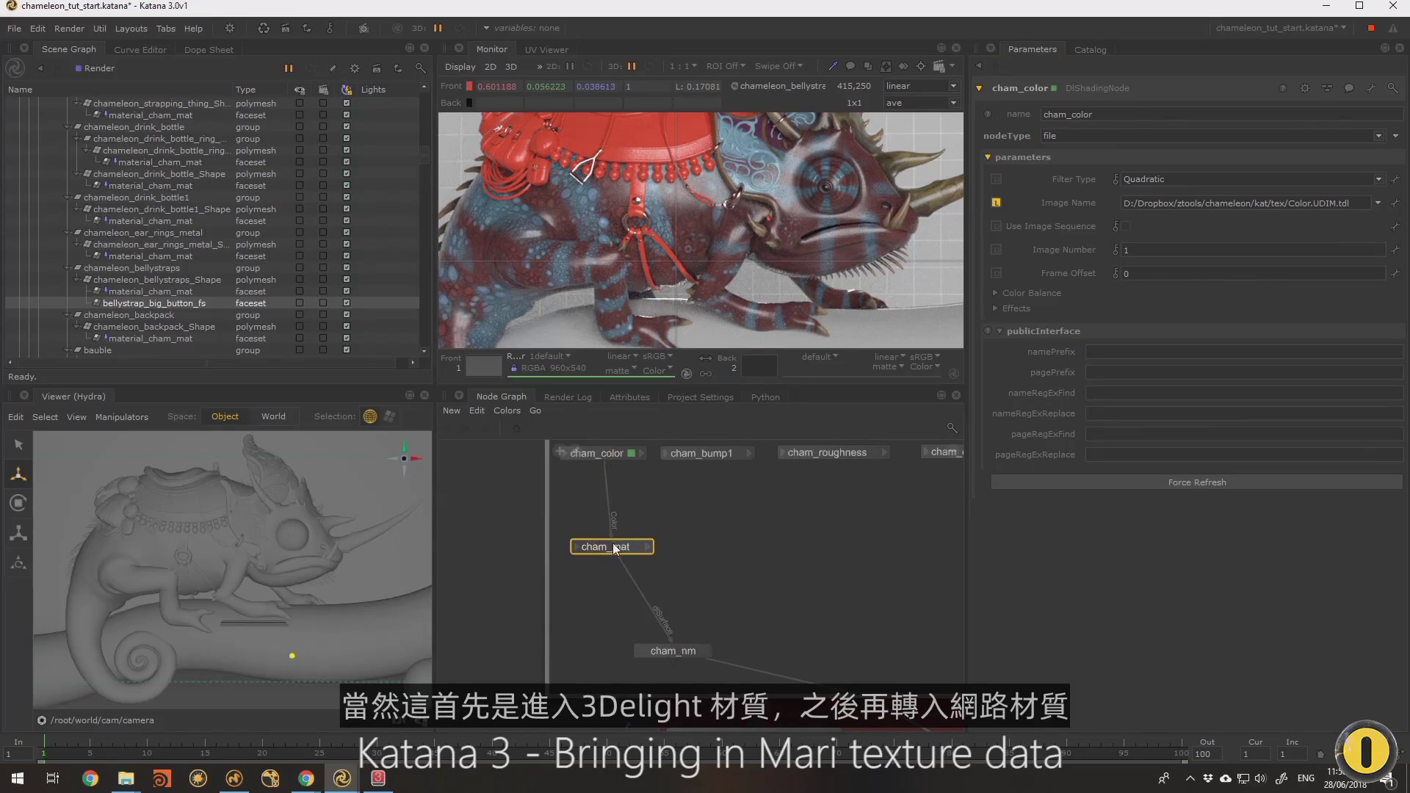
drag(676, 650, 614, 649)
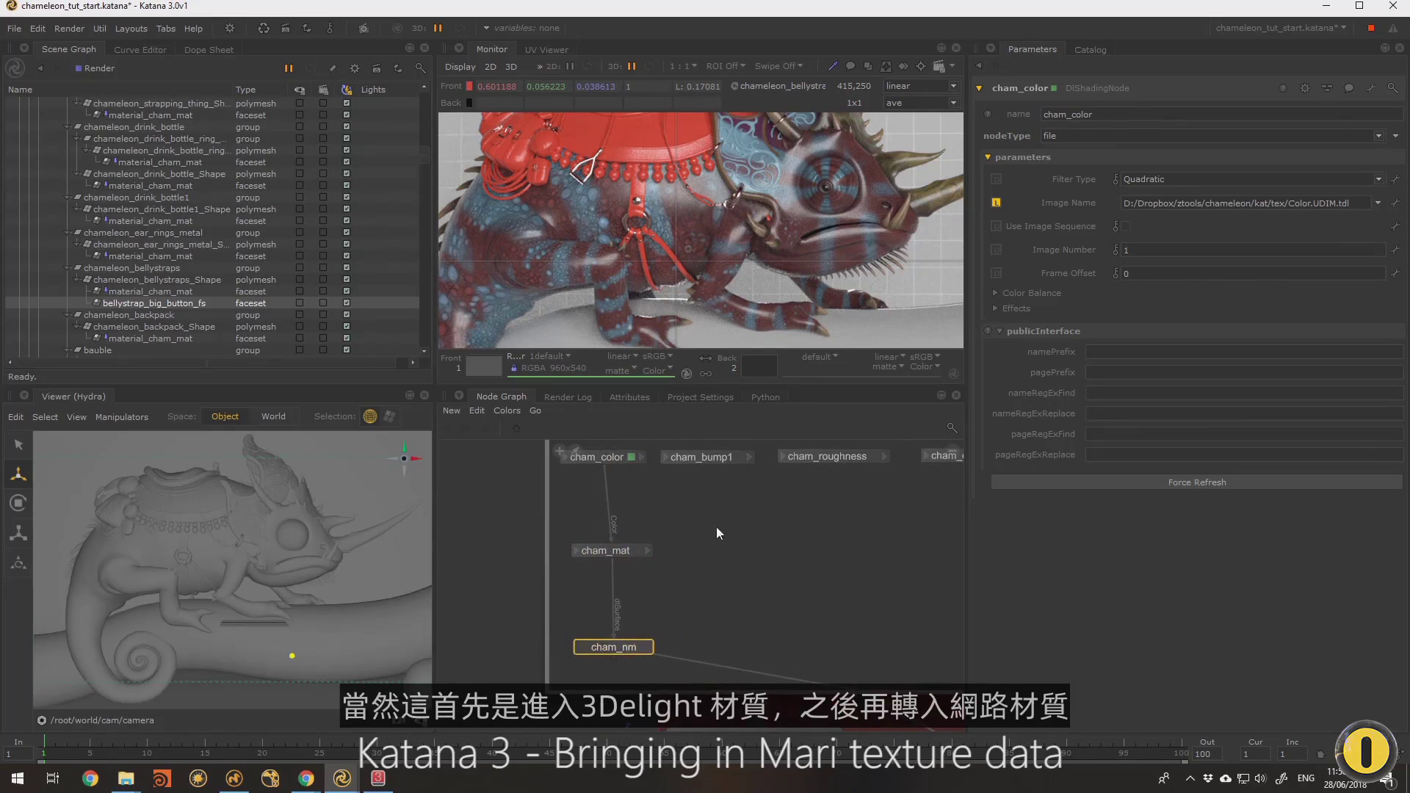
Try to connect cham_bump1's outColorR output to a bump input on cham_mat
middle_drag(633, 446, 641, 491)
click(694, 504)
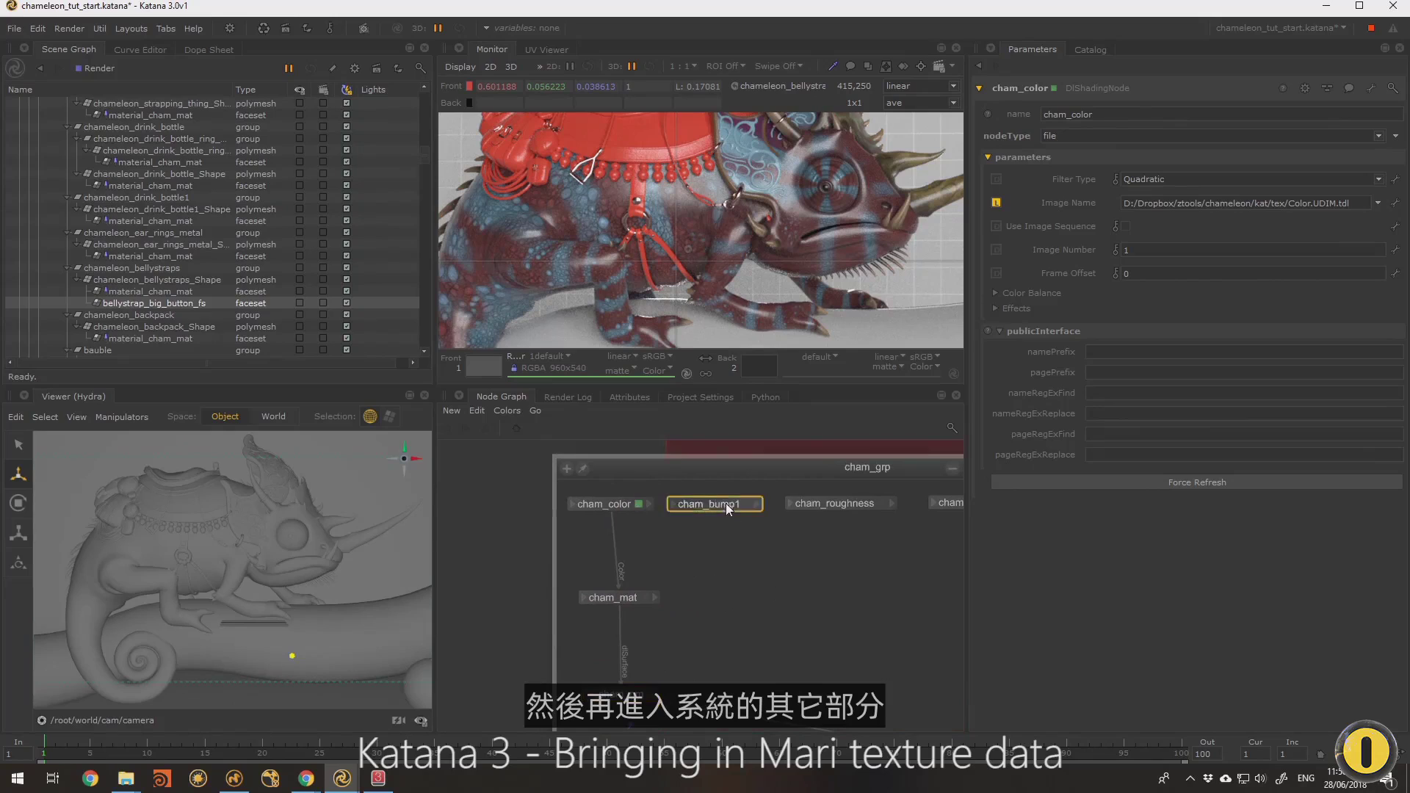
click(632, 502)
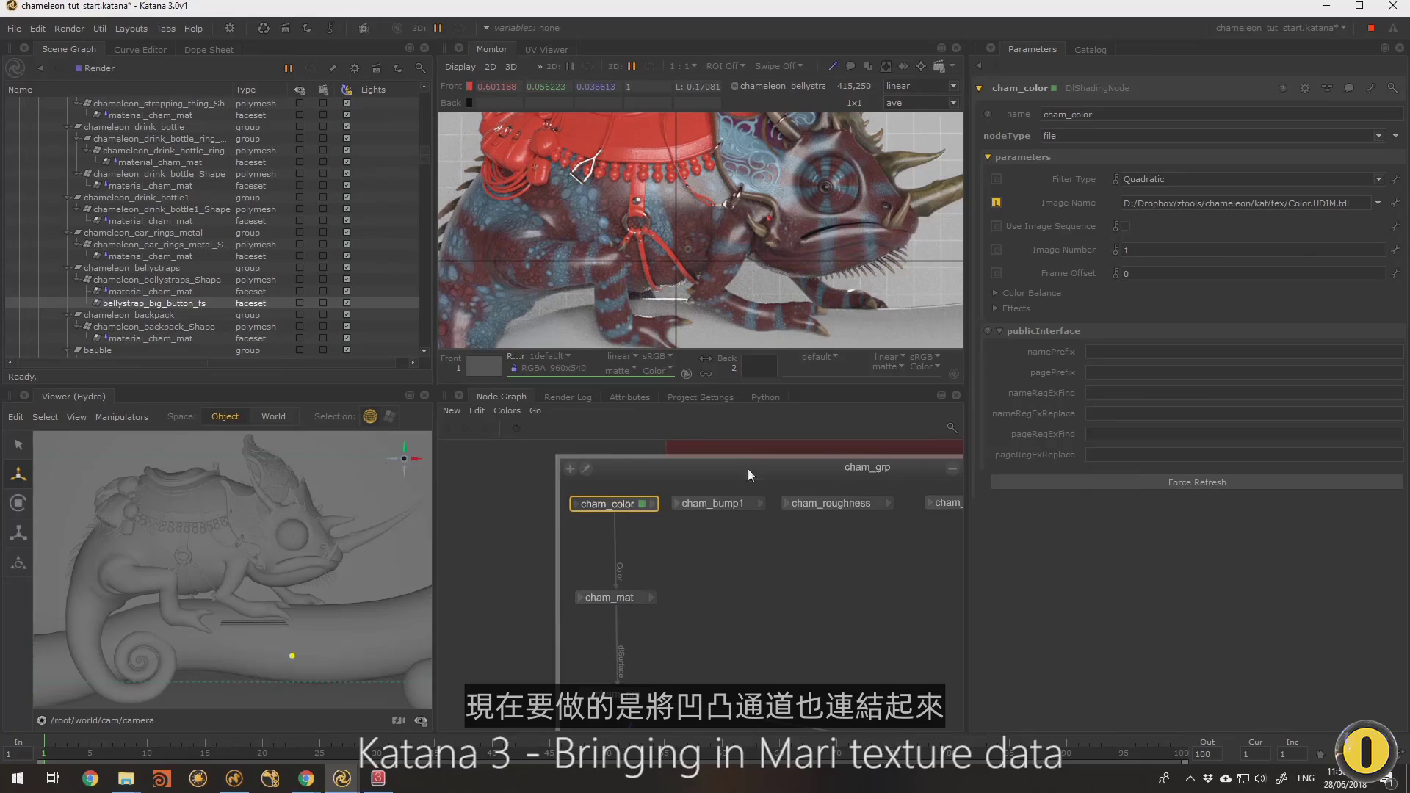
click(761, 504)
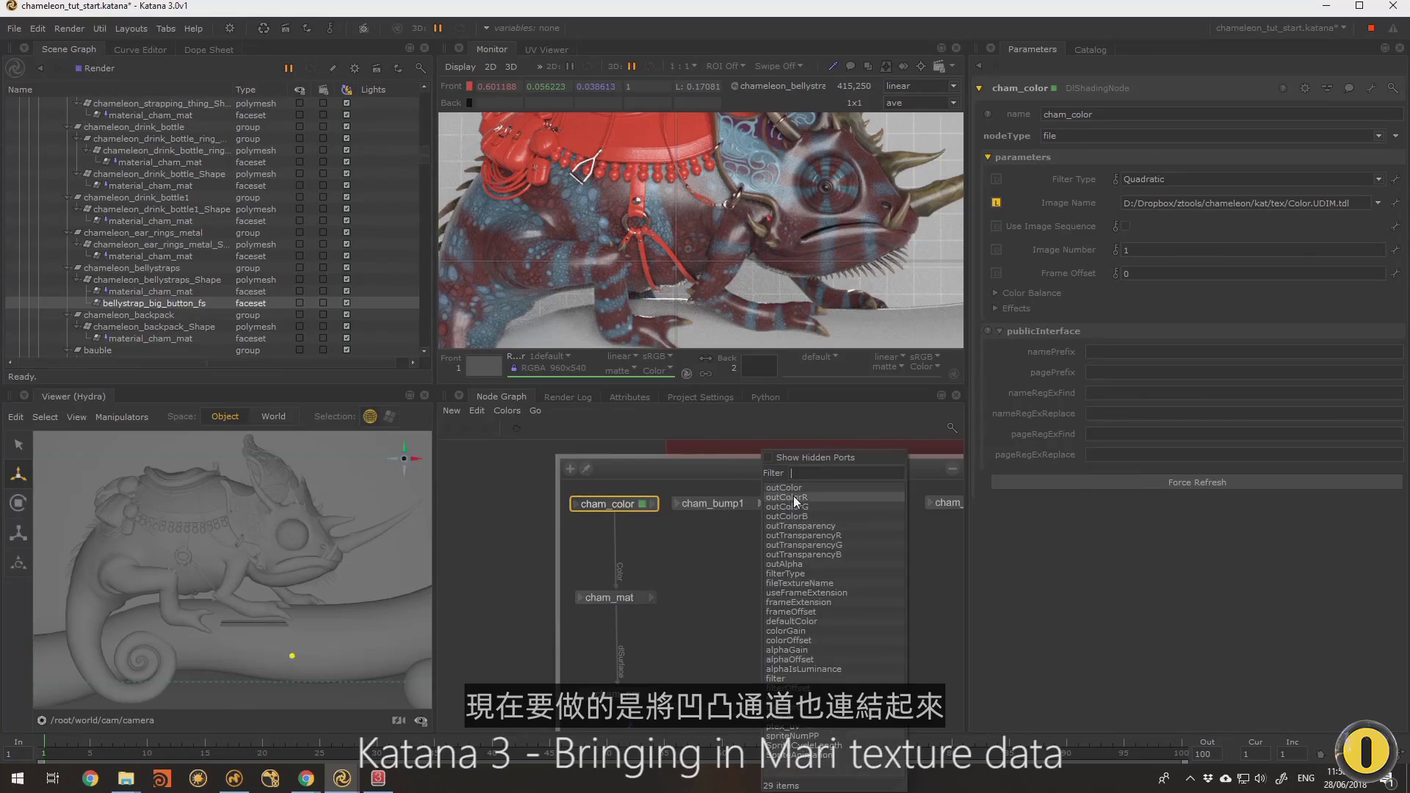
click(803, 496)
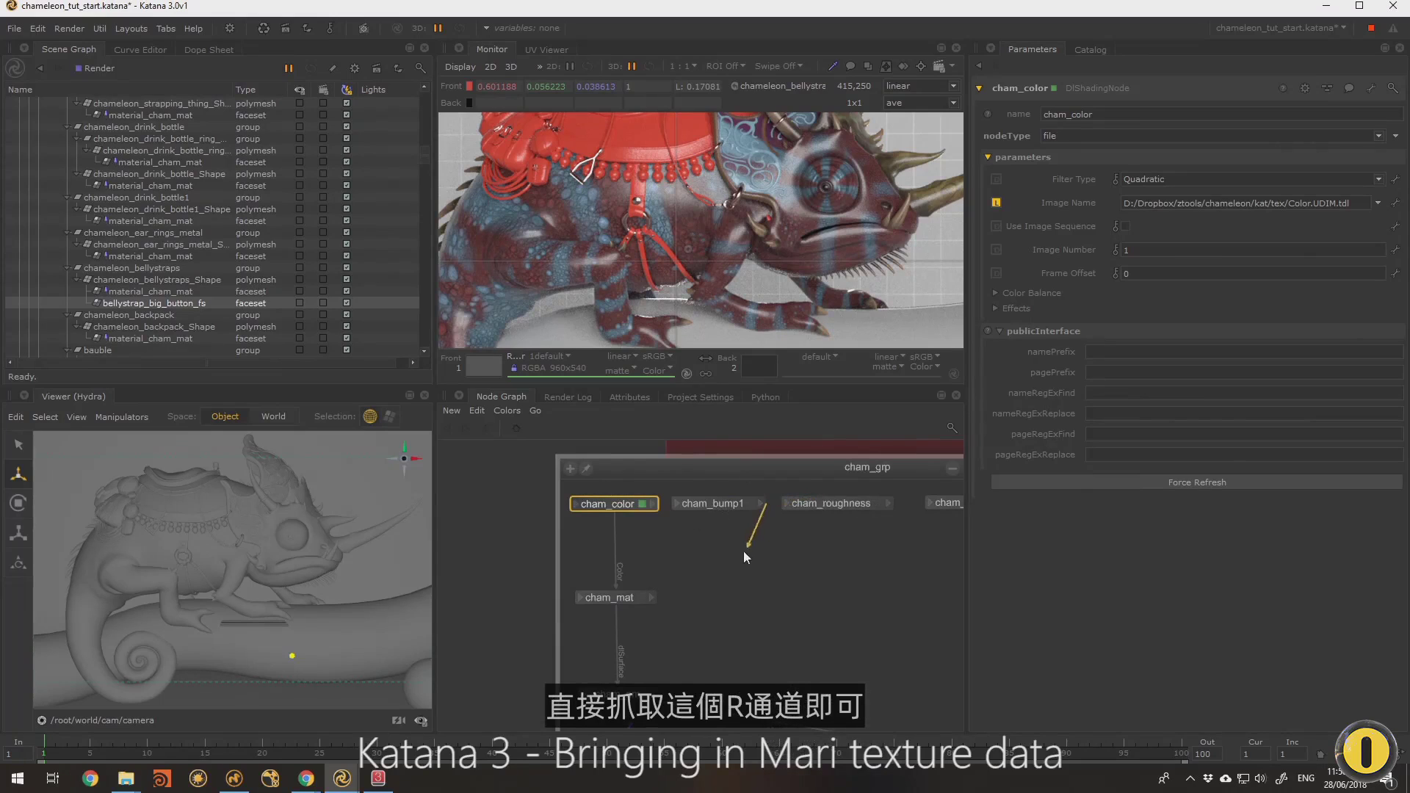
click(581, 597)
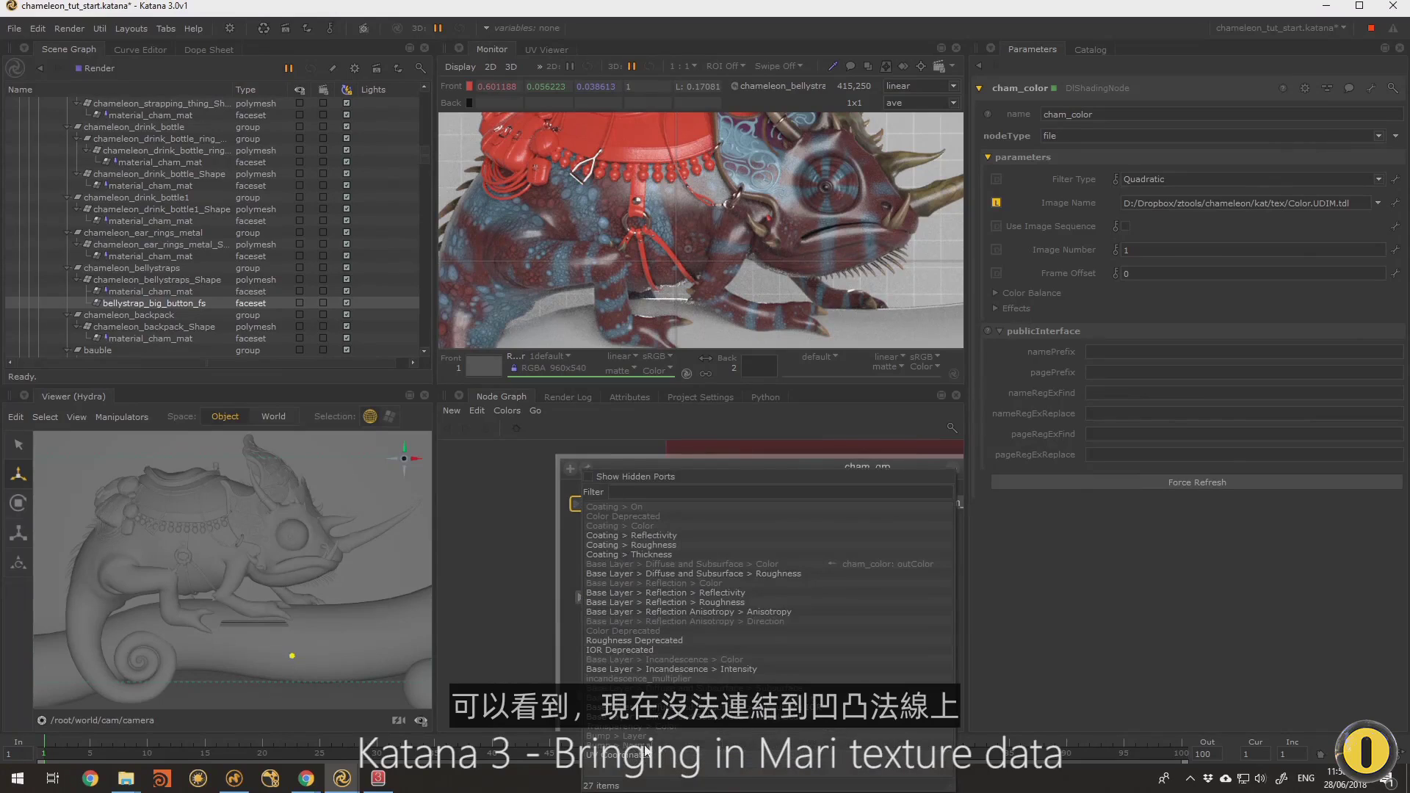
key(Escape)
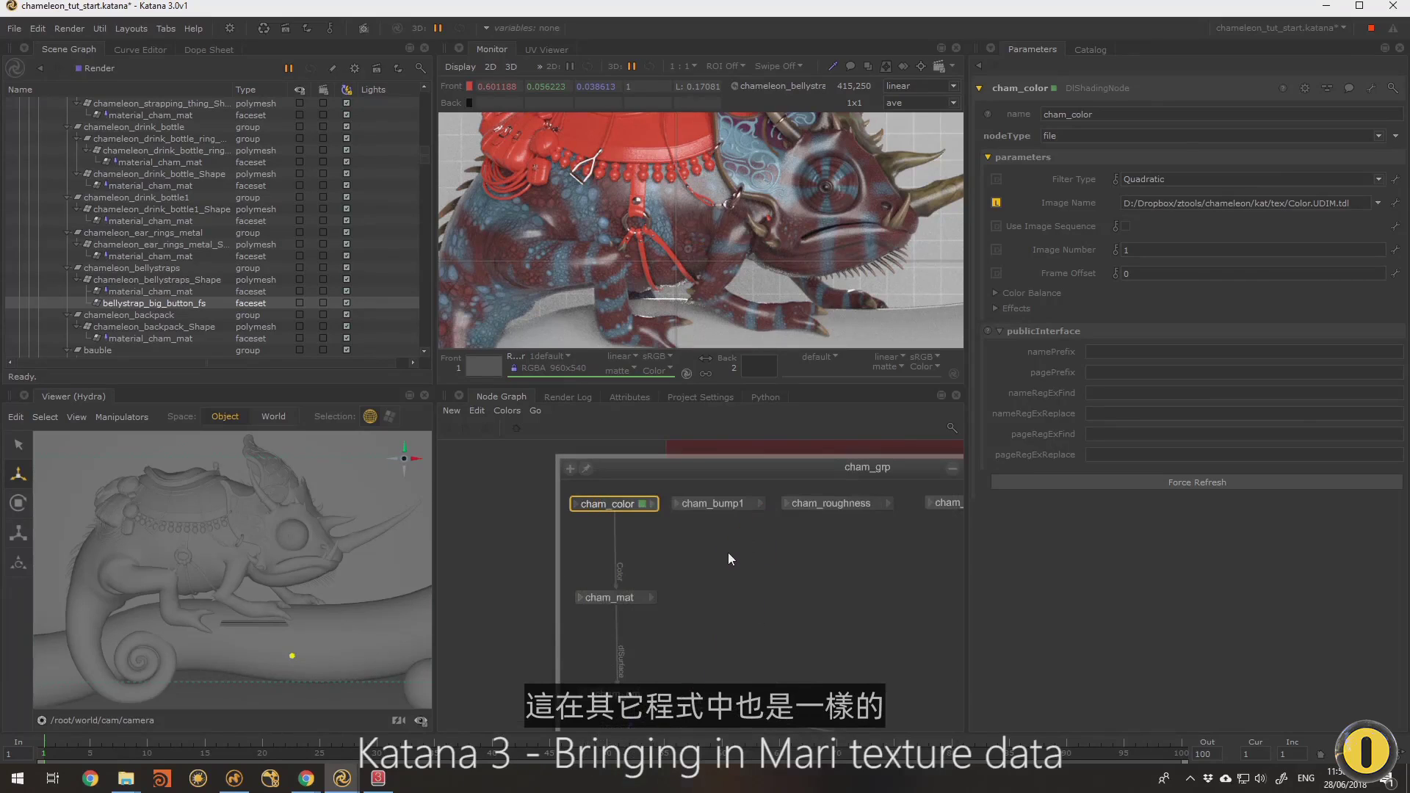
Add a DlShadingNode beneath cham_bump1 in cham_grp and set its node type to bump2d
key(Tab)
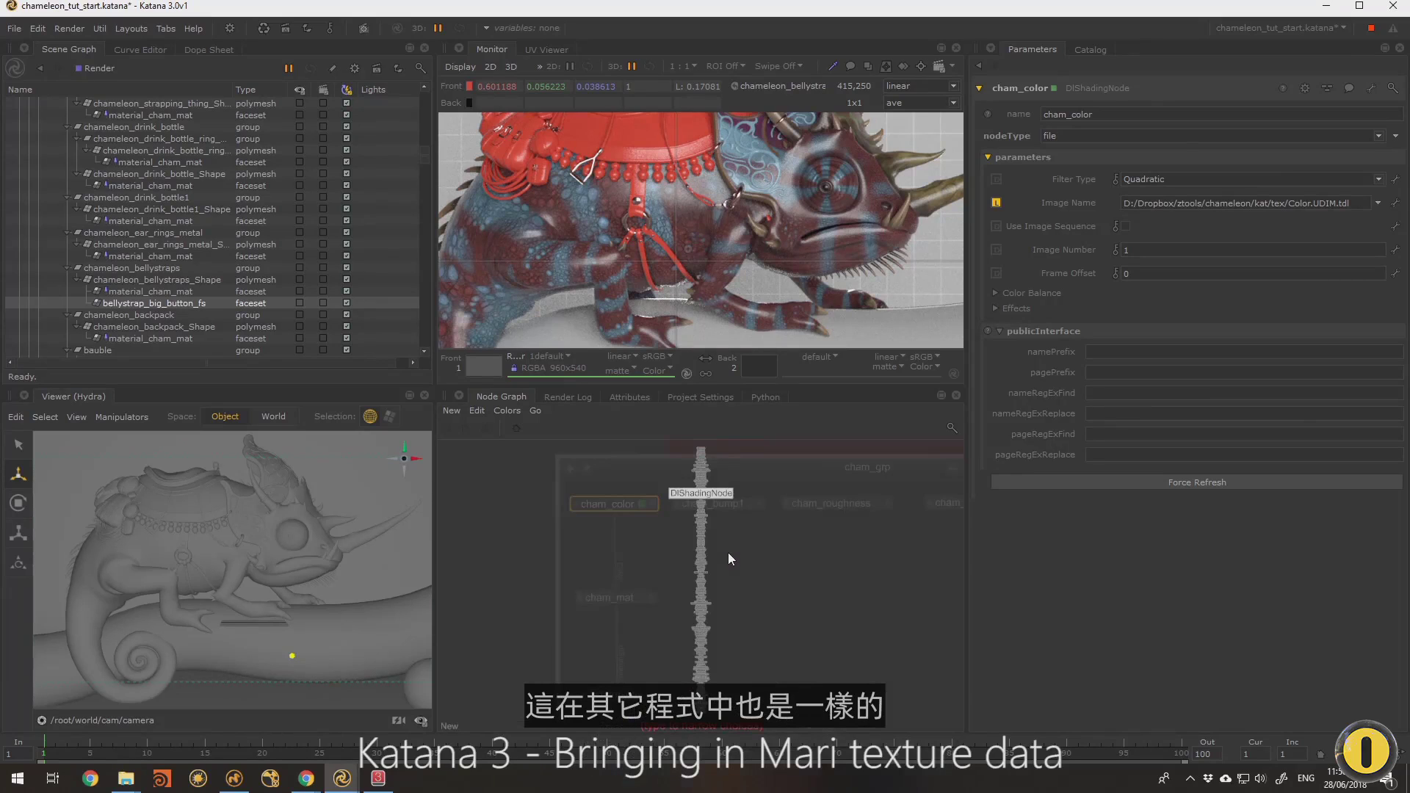
text(dls)
key(Down)
key(Return)
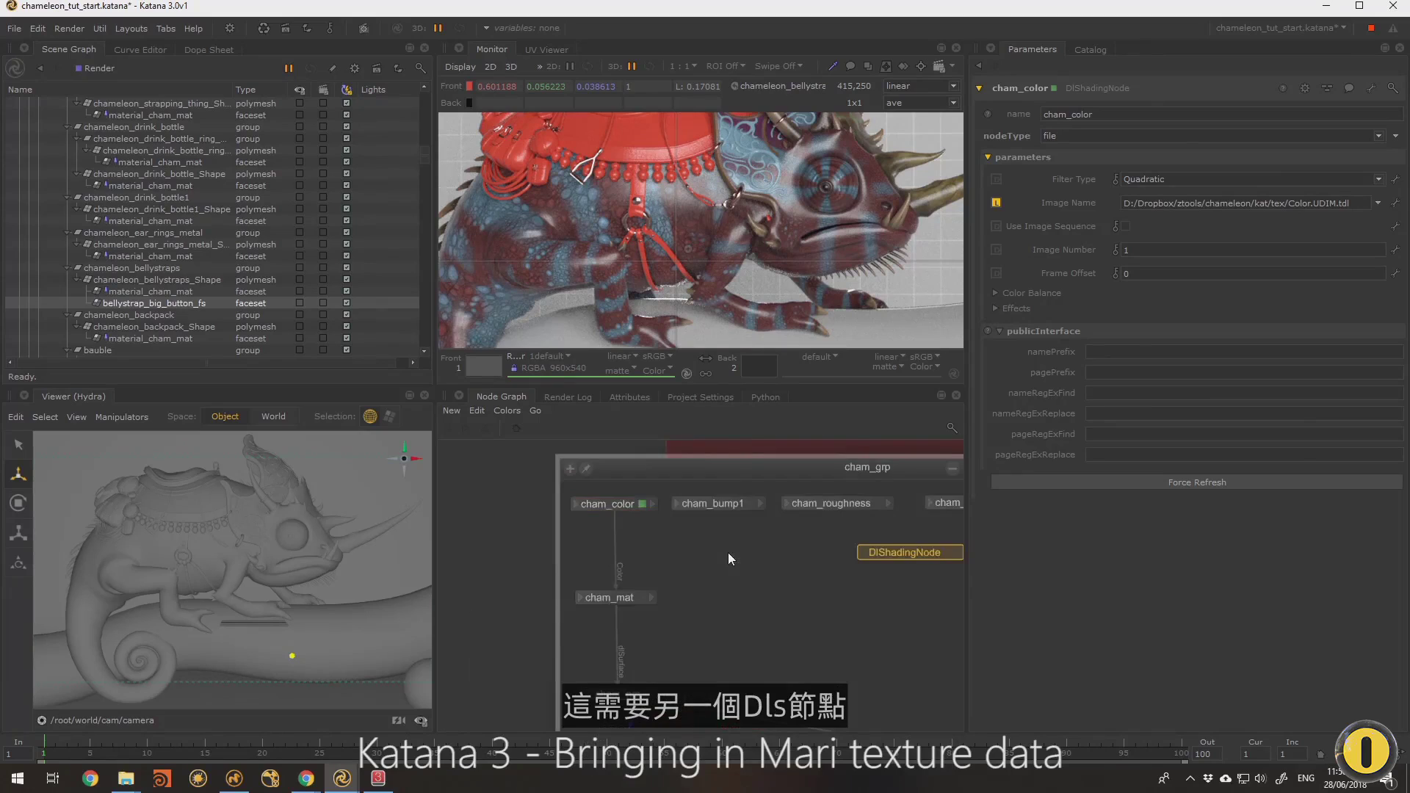
click(724, 570)
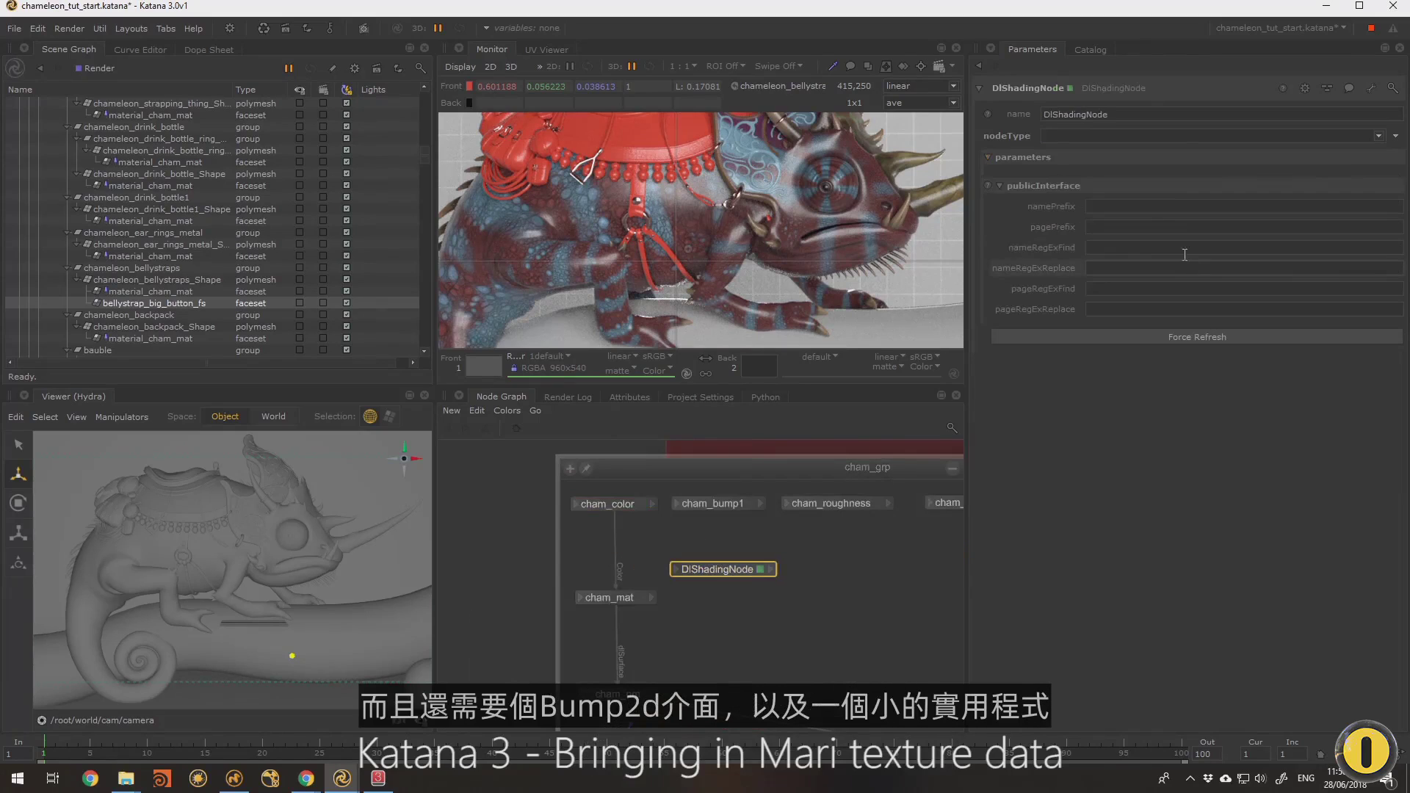
click(1379, 136)
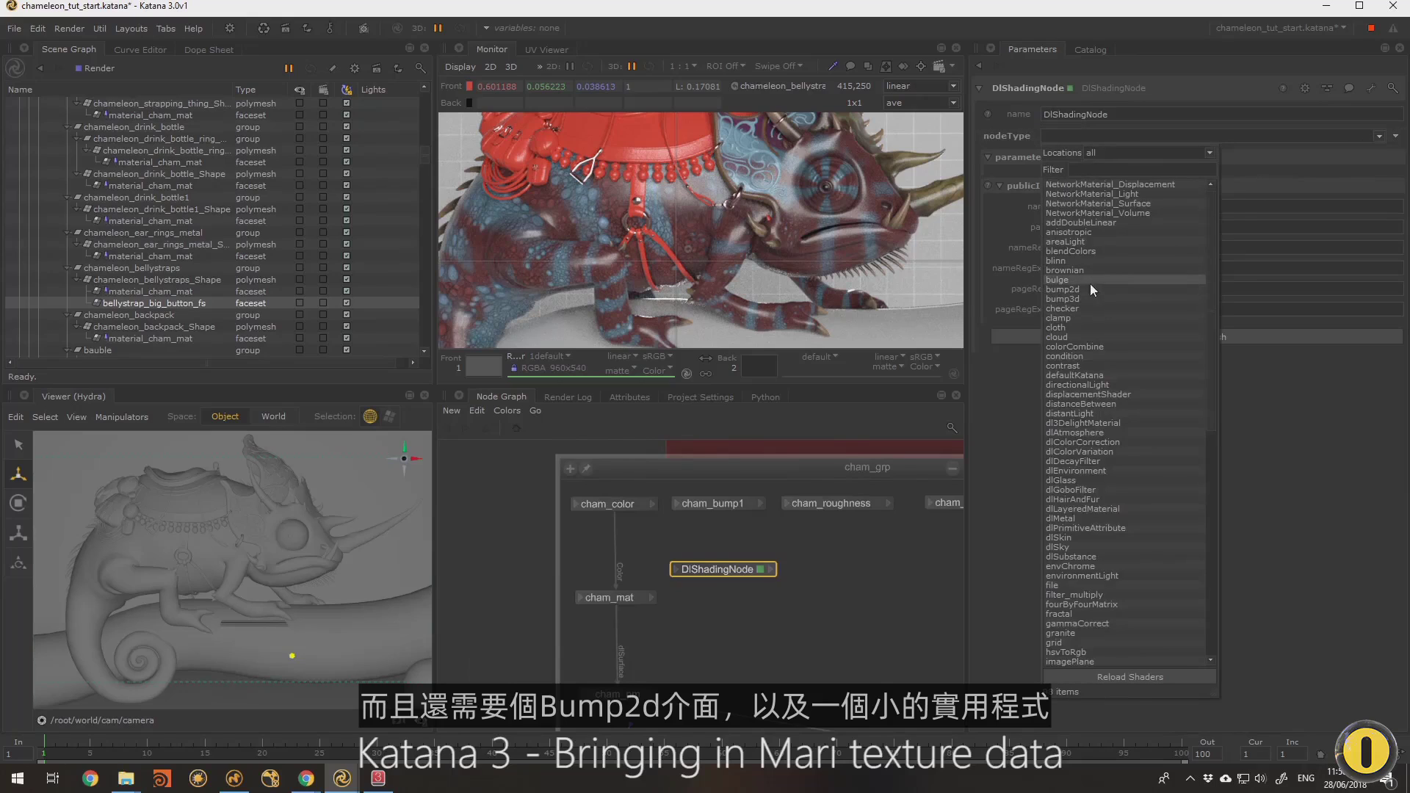
click(1072, 289)
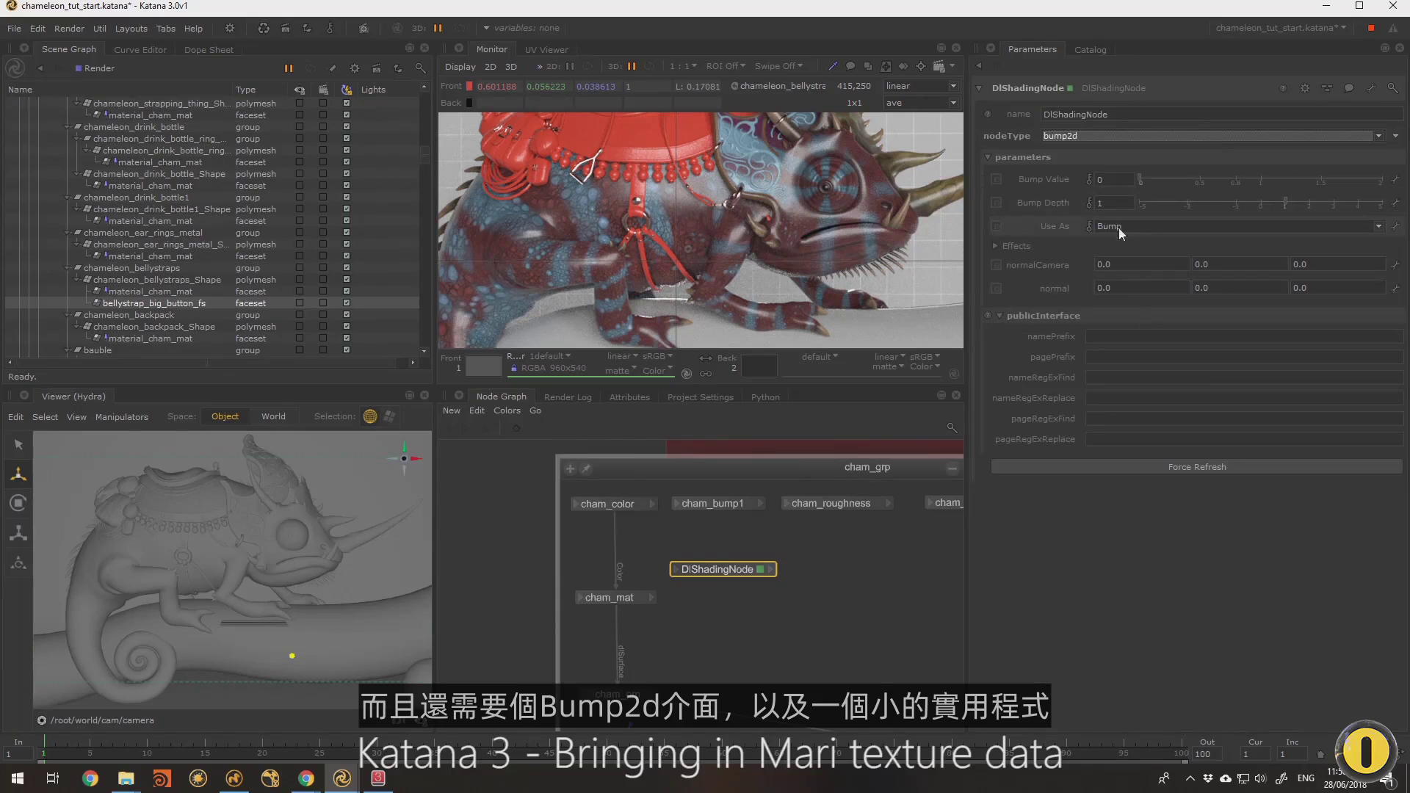
Set the bump2d node's Use As option to Bump and rename the node cham_bump2d
click(1123, 227)
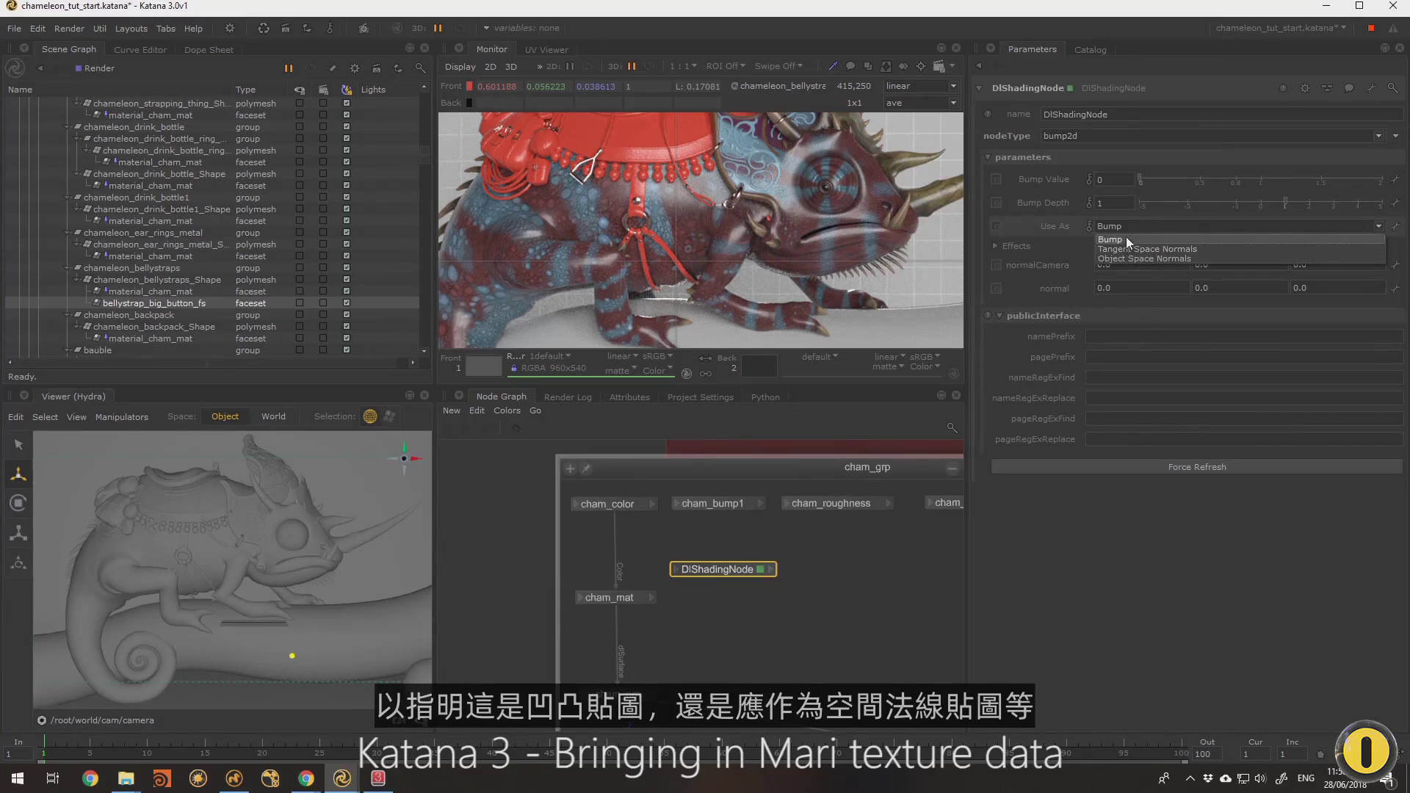
click(1131, 236)
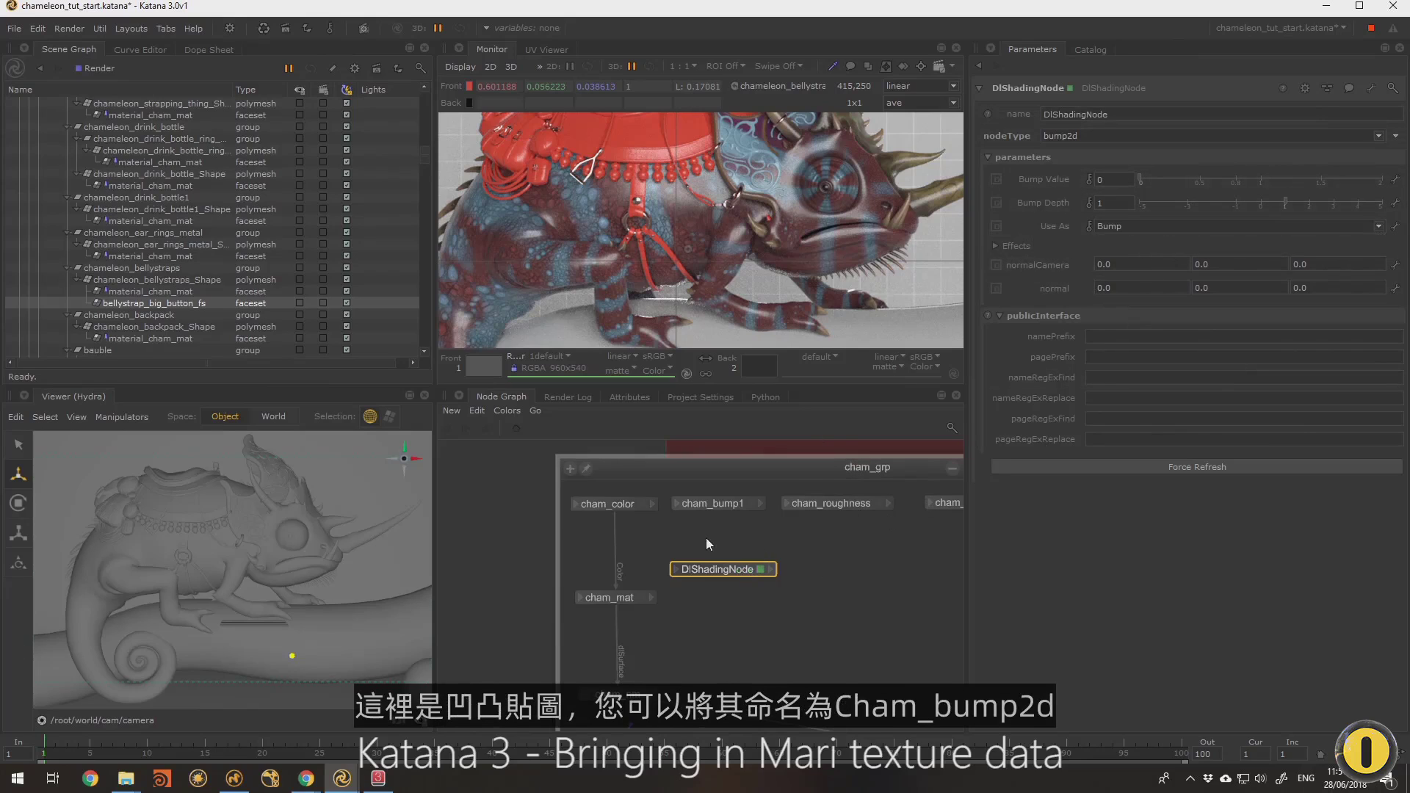
text(n)
text(cham)
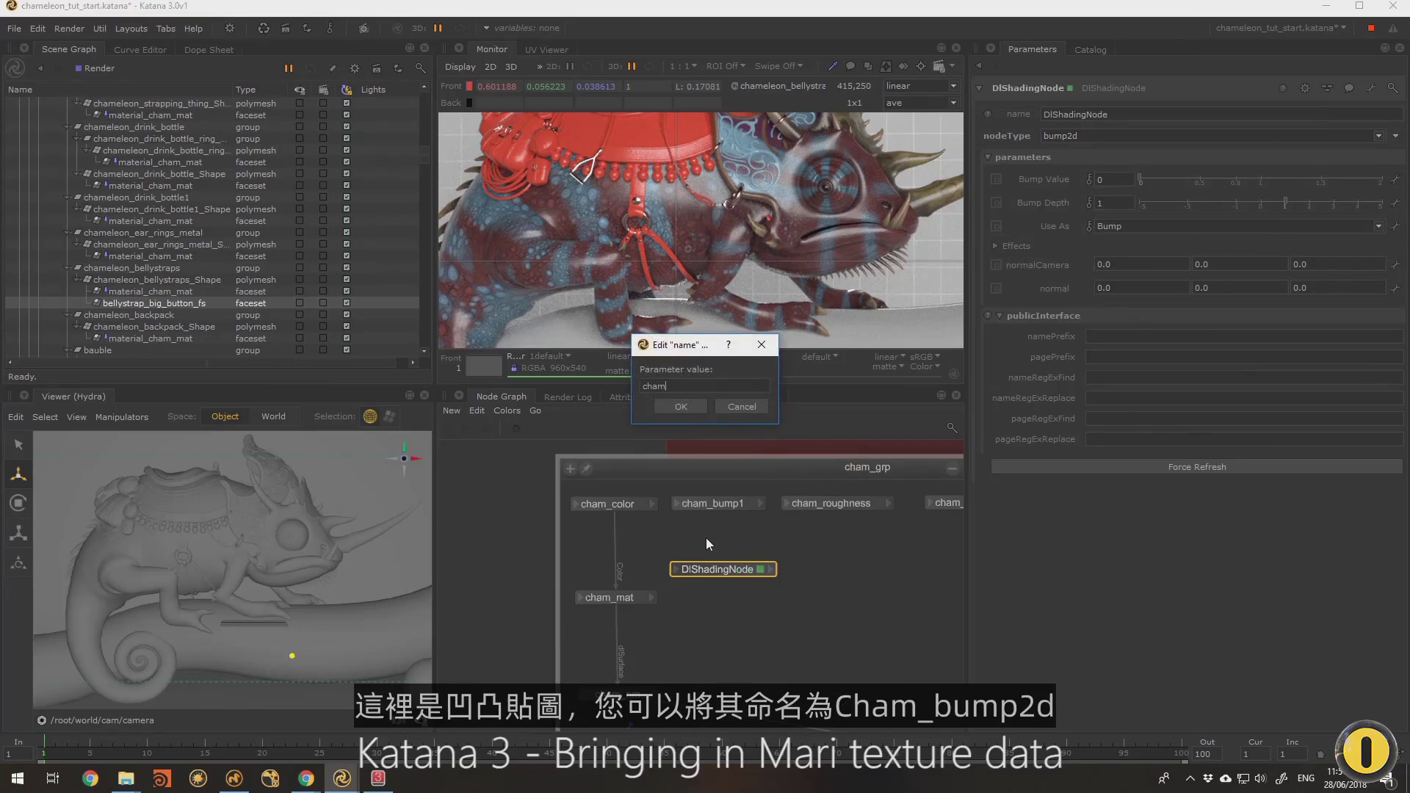
text(_bump2d)
key(Return)
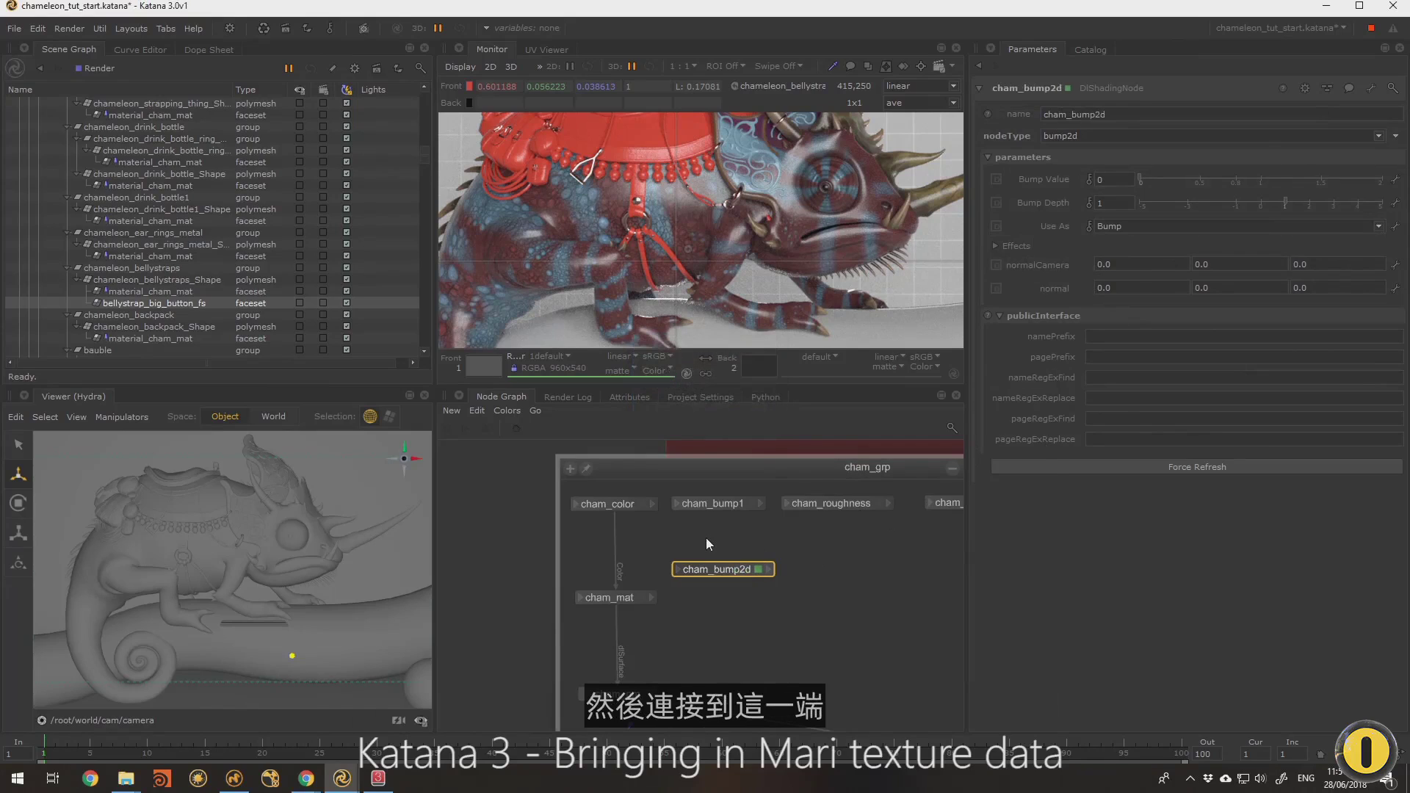
Connect cham_bump1's outColorR output to cham_bump2d's Bump Value input and shift cham_bump2d slightly lower in the graph
click(759, 504)
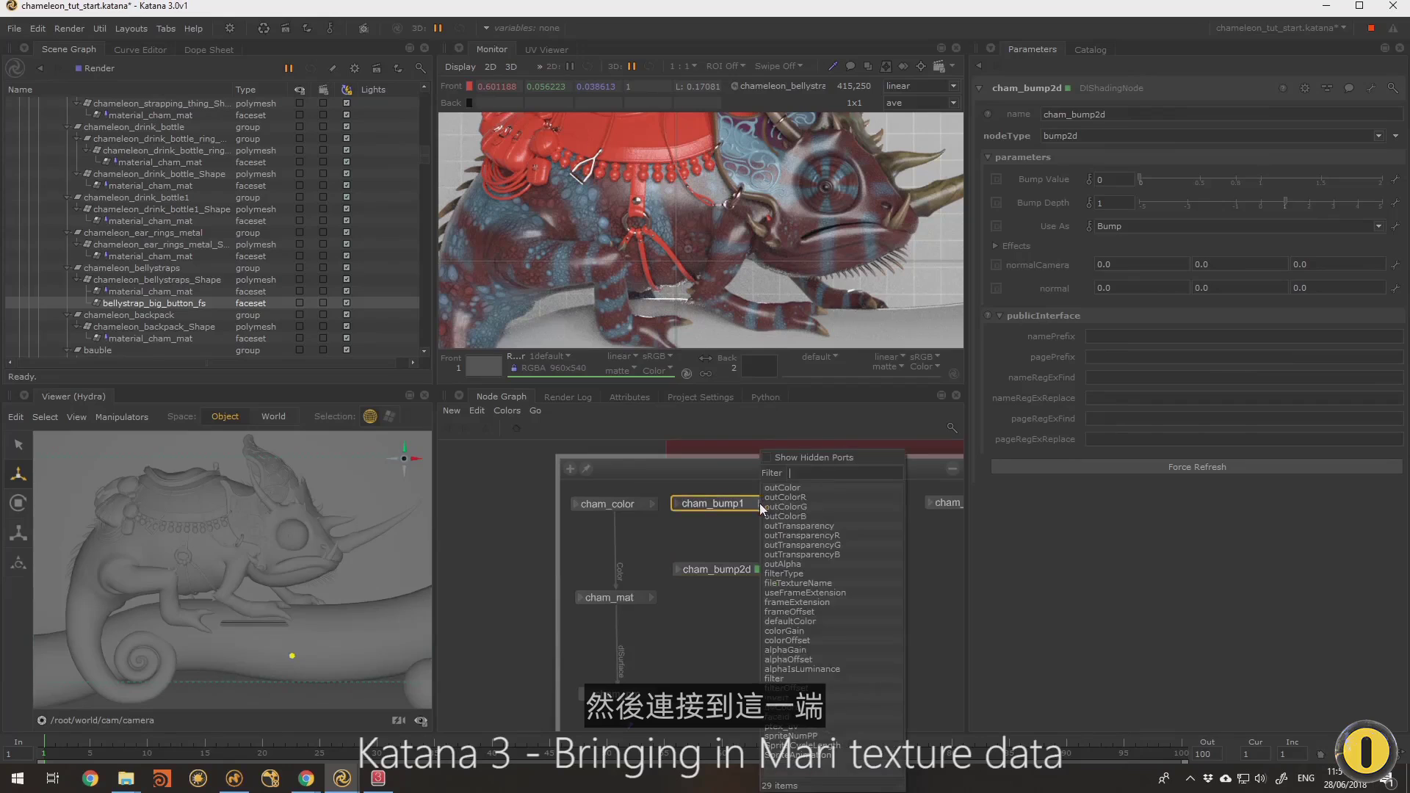
click(796, 496)
click(679, 570)
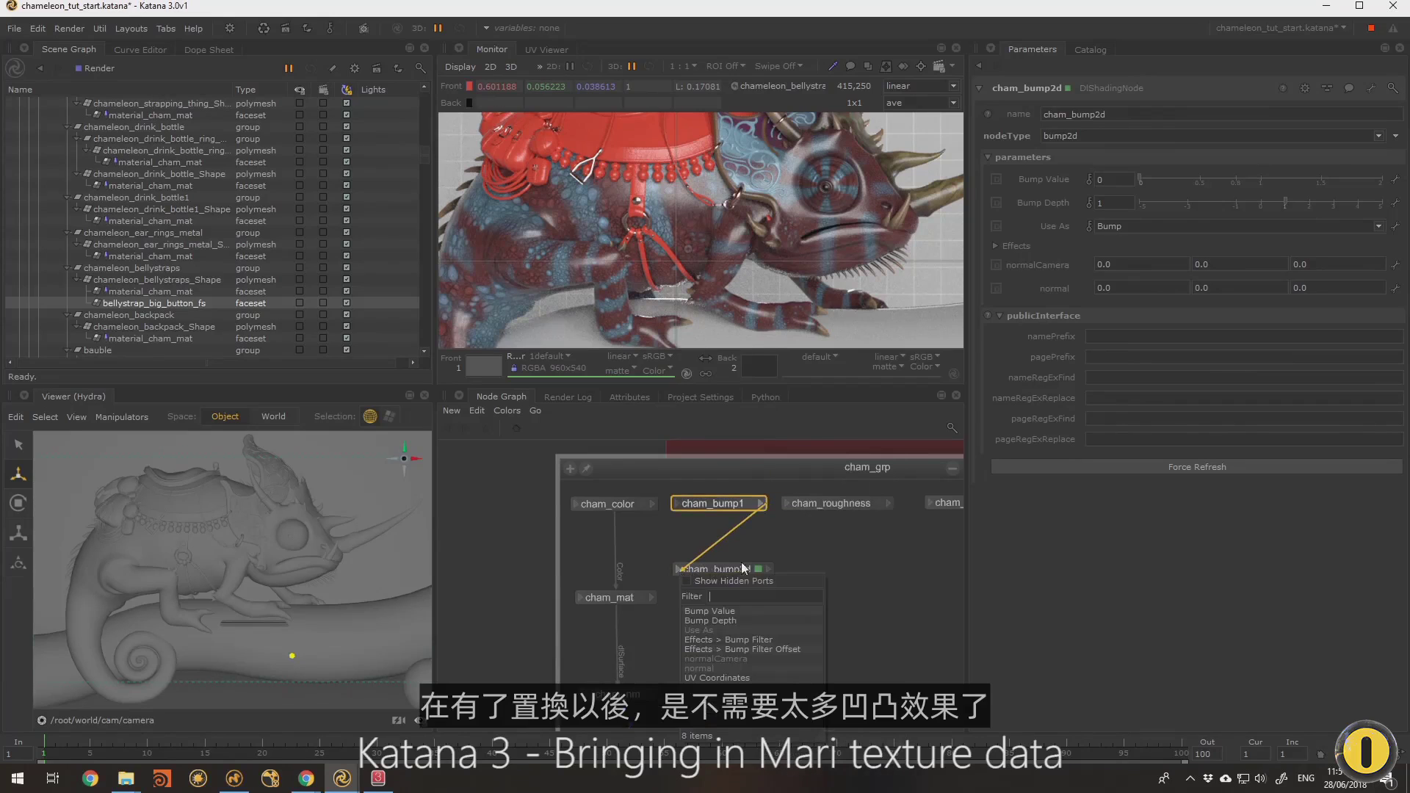
click(736, 611)
drag(733, 572, 739, 594)
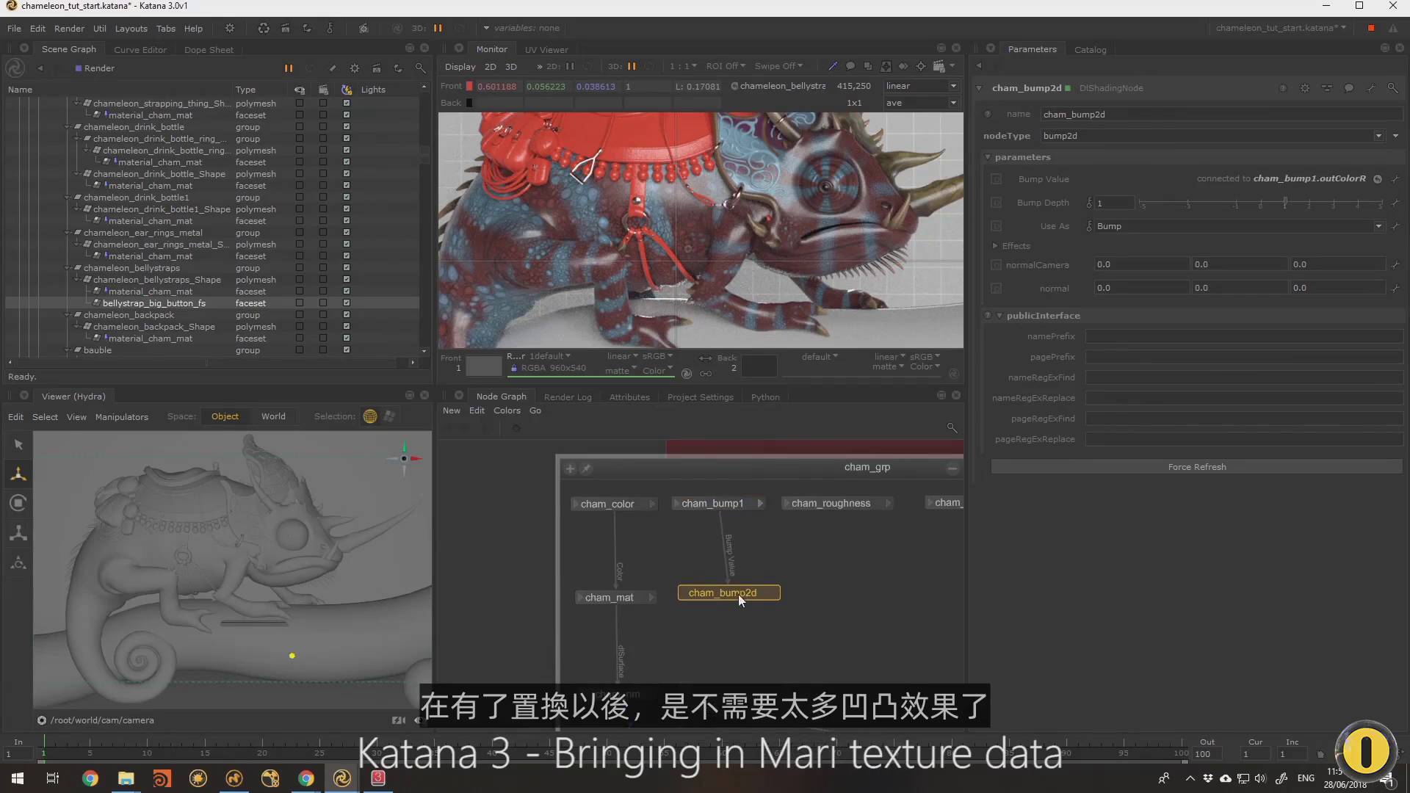
Connect cham_bump2d's outNormal output to the bump input on cham_mat
click(774, 593)
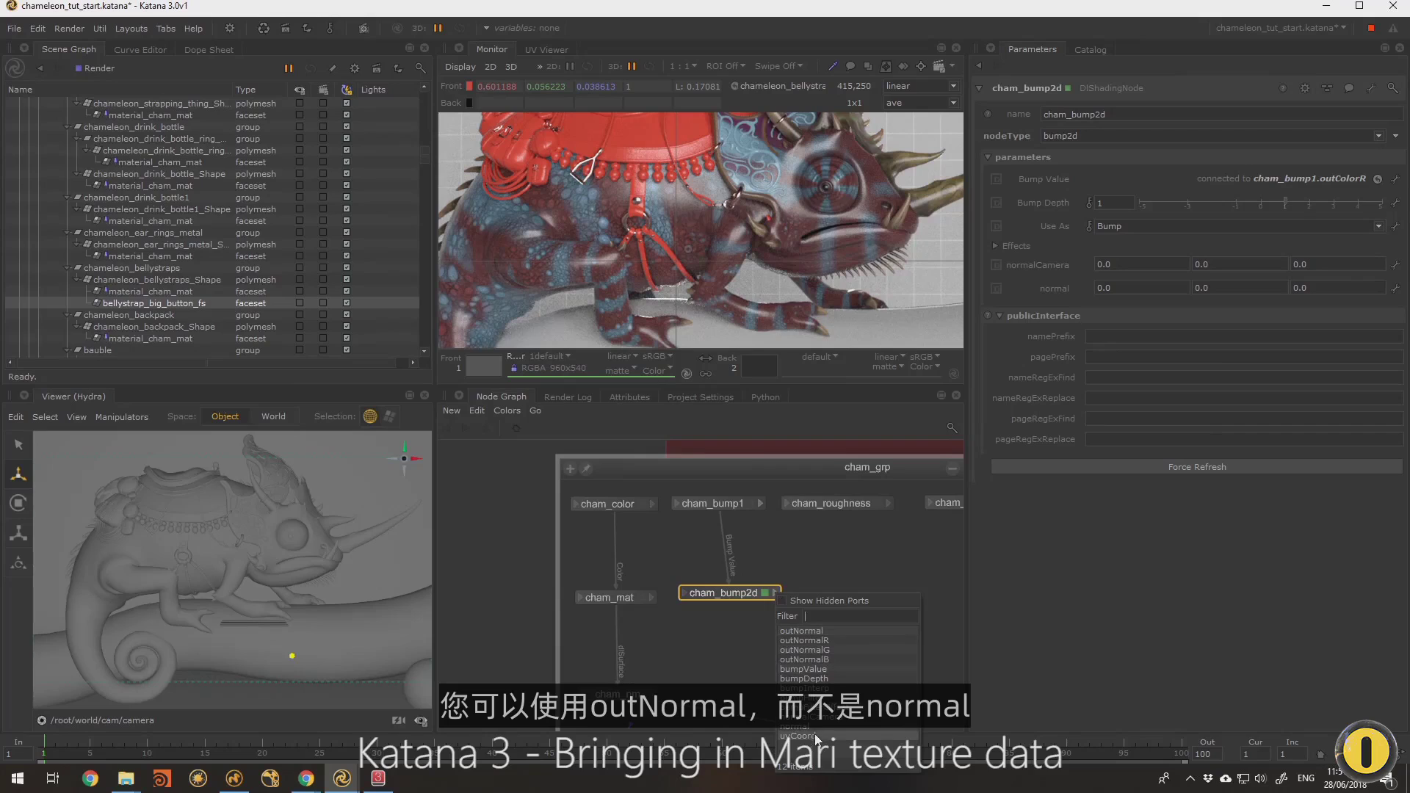
click(799, 631)
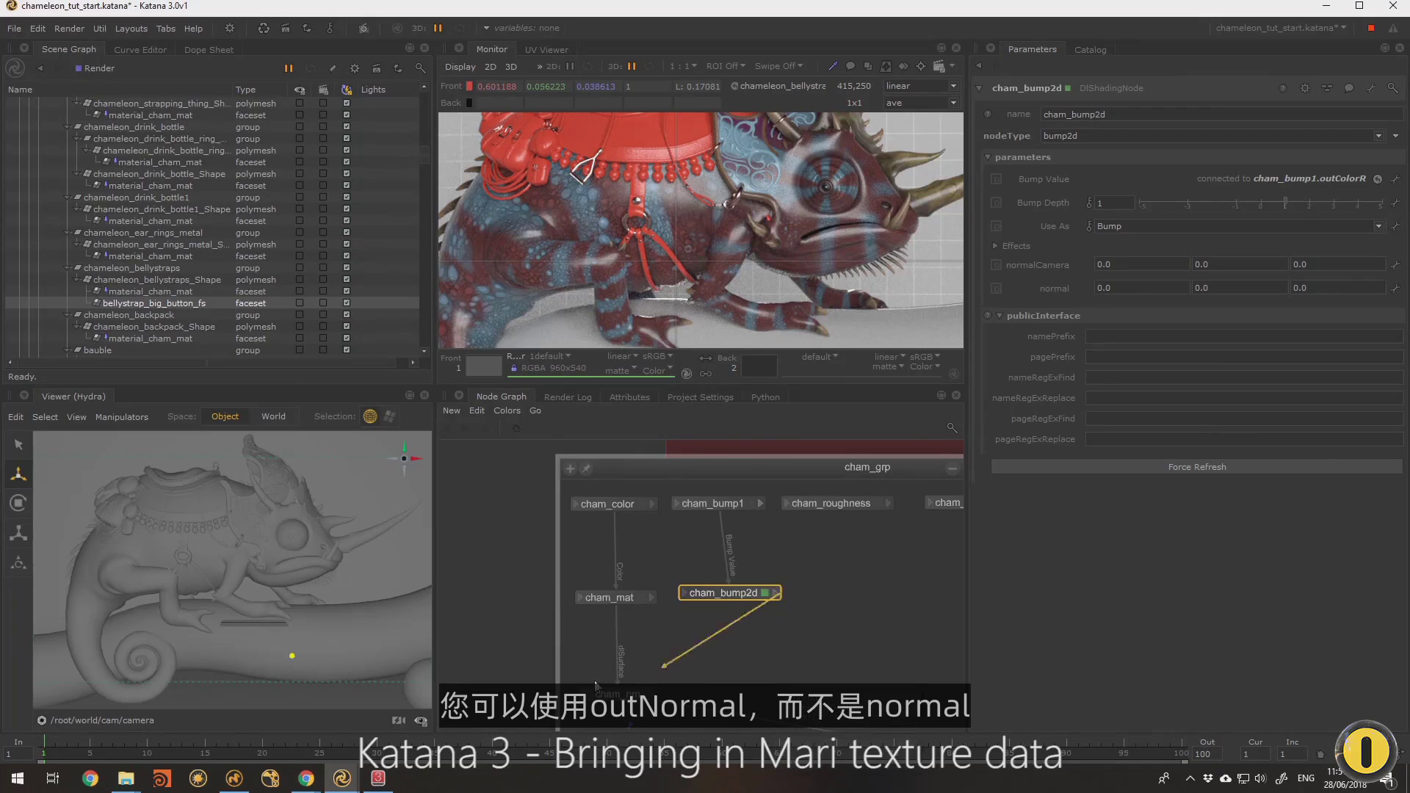
click(583, 599)
click(705, 746)
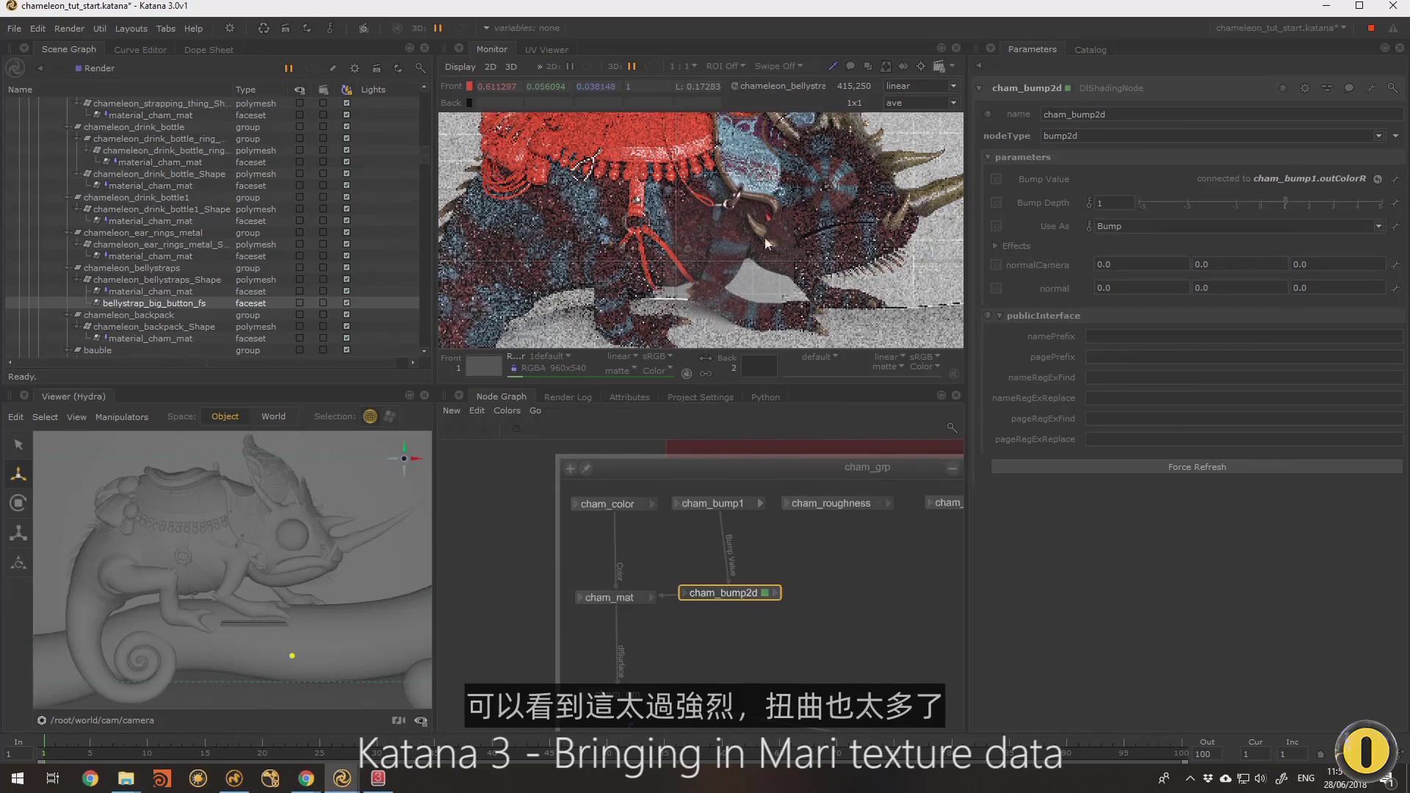
Set the Bump Depth of cham_bump2d to 0.1
drag(1109, 203, 1088, 201)
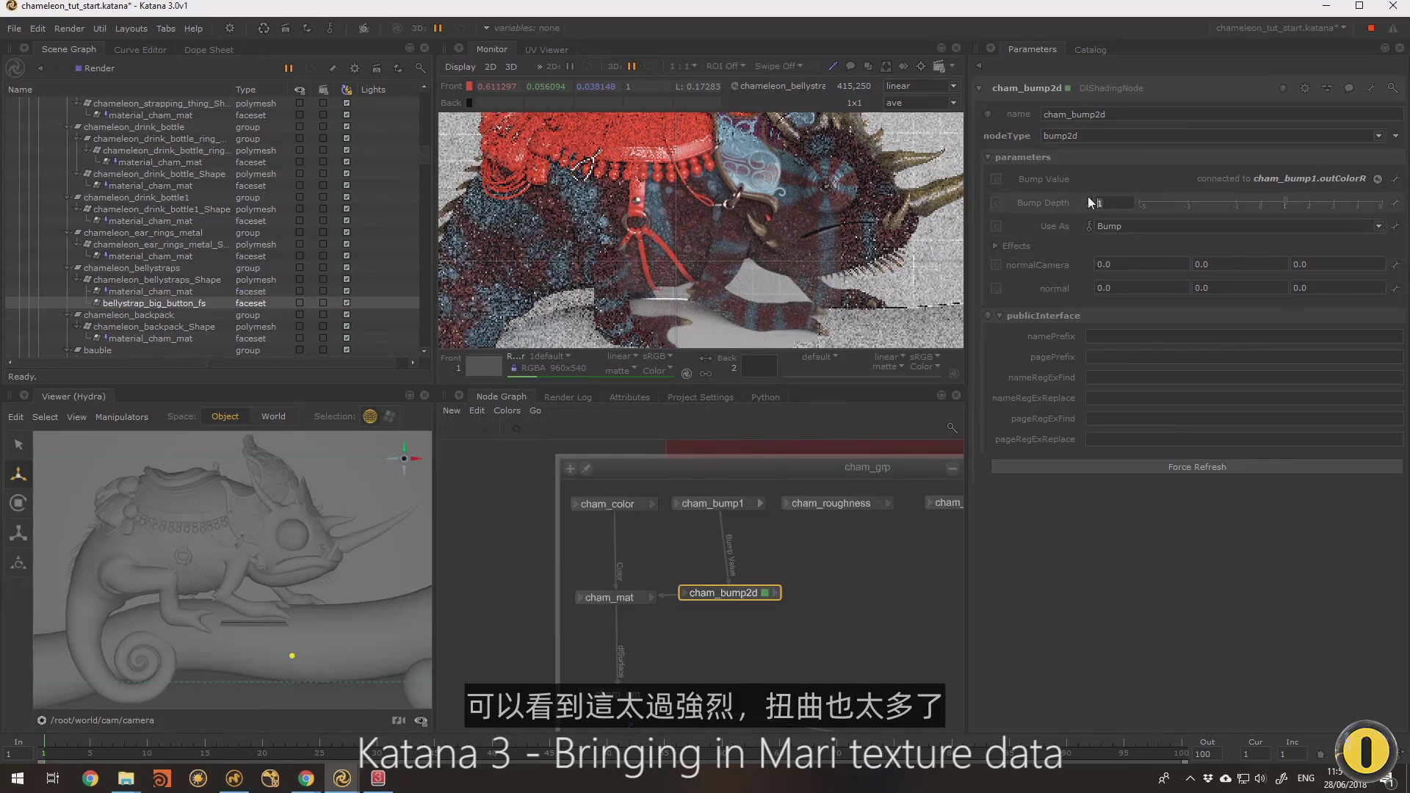
text(0.1)
key(Return)
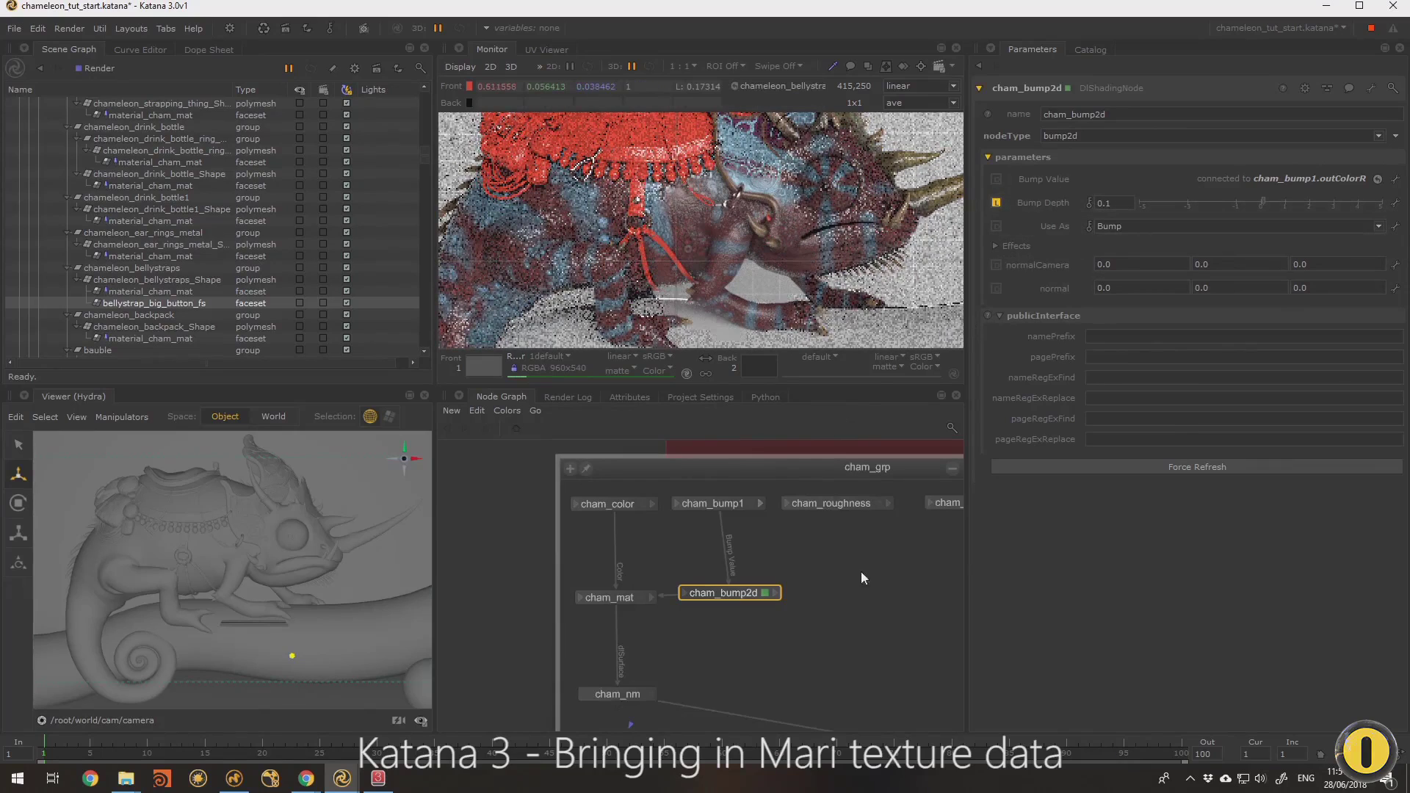
Tidy the nodes so that cham_bump1 sits above cham_bump2d and cham_roughness lines up beside cham_bump1
drag(713, 506, 735, 531)
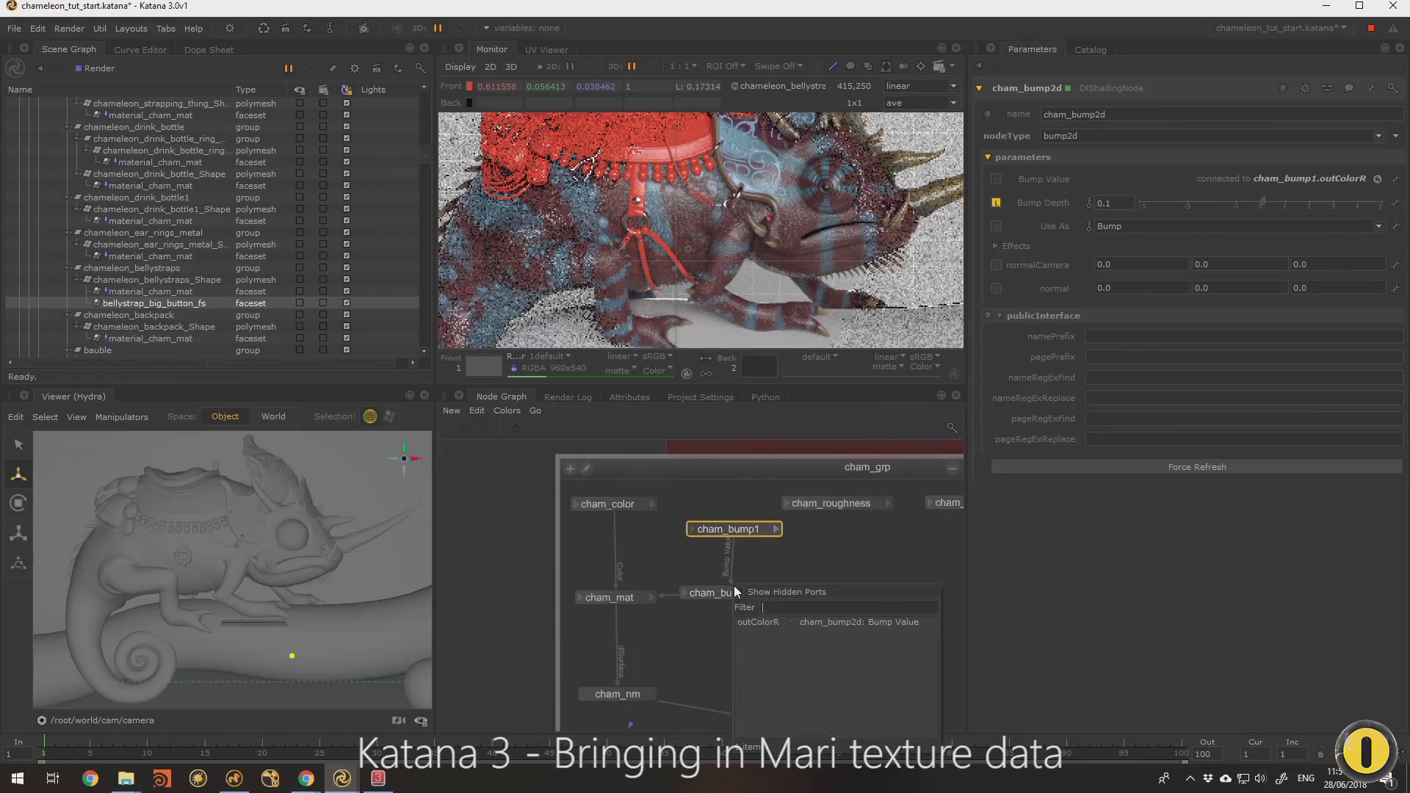
drag(713, 590, 716, 596)
middle_drag(716, 597, 627, 599)
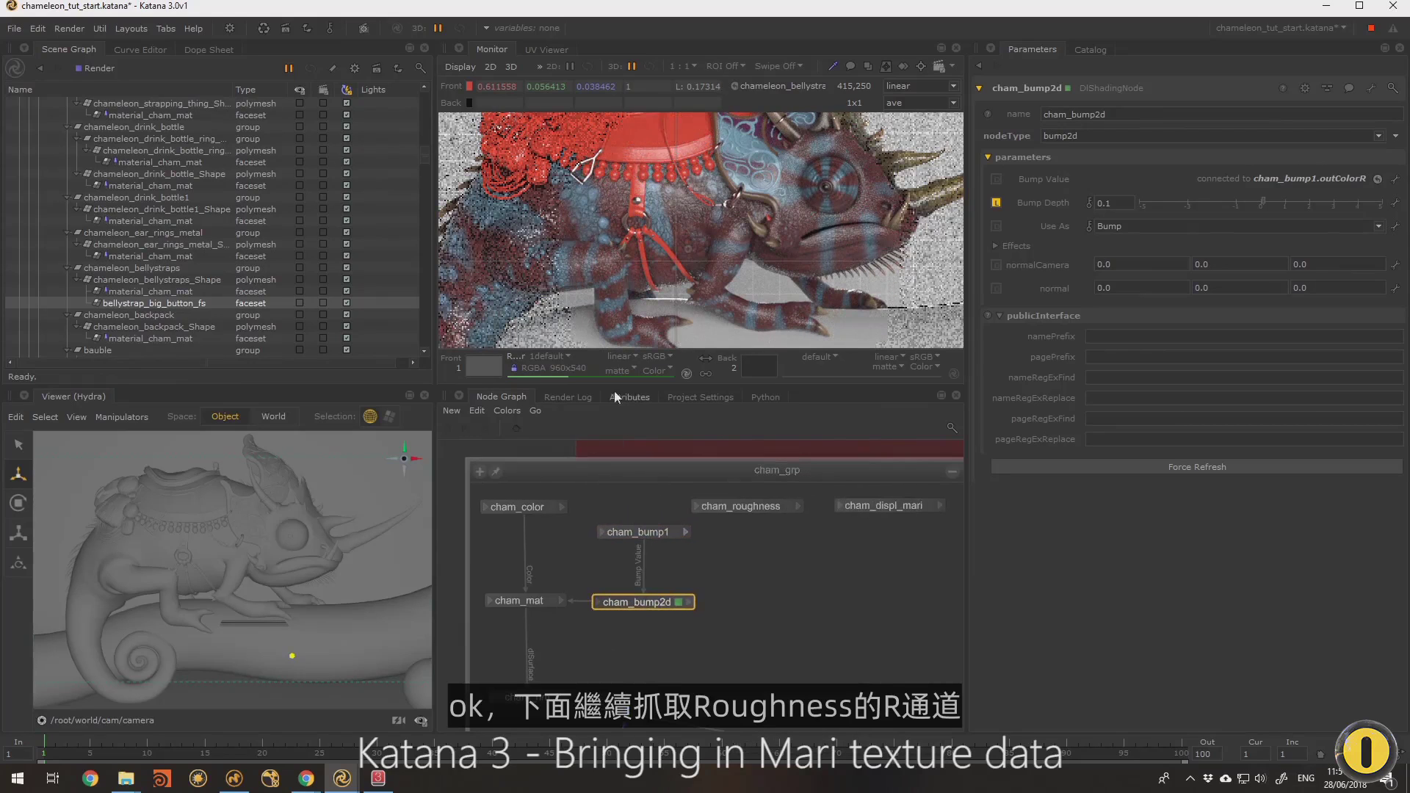
drag(652, 531, 664, 504)
click(780, 510)
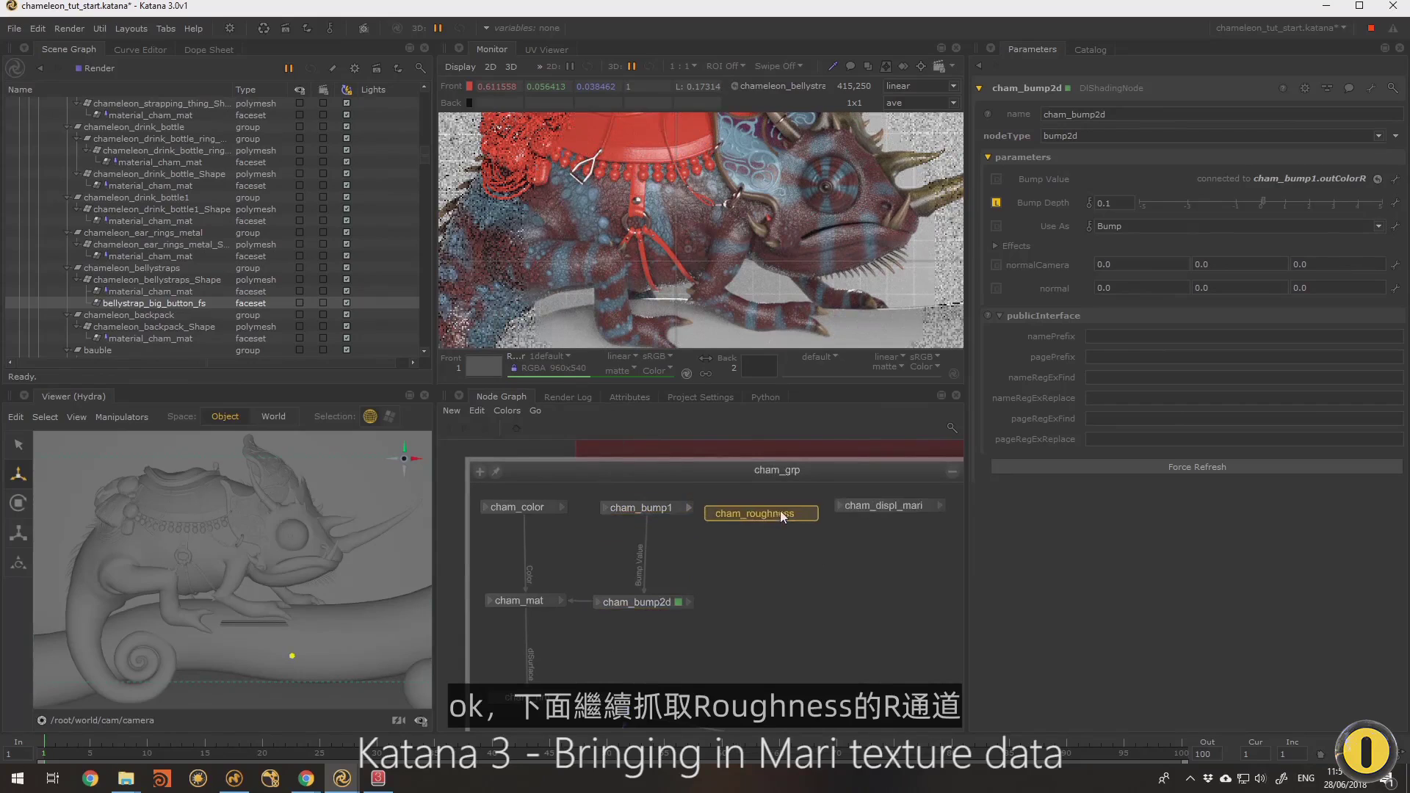
drag(787, 508, 794, 508)
Connect cham_roughness's outColorR output to the Base Layer > Reflection > Roughness input on cham_mat
click(805, 507)
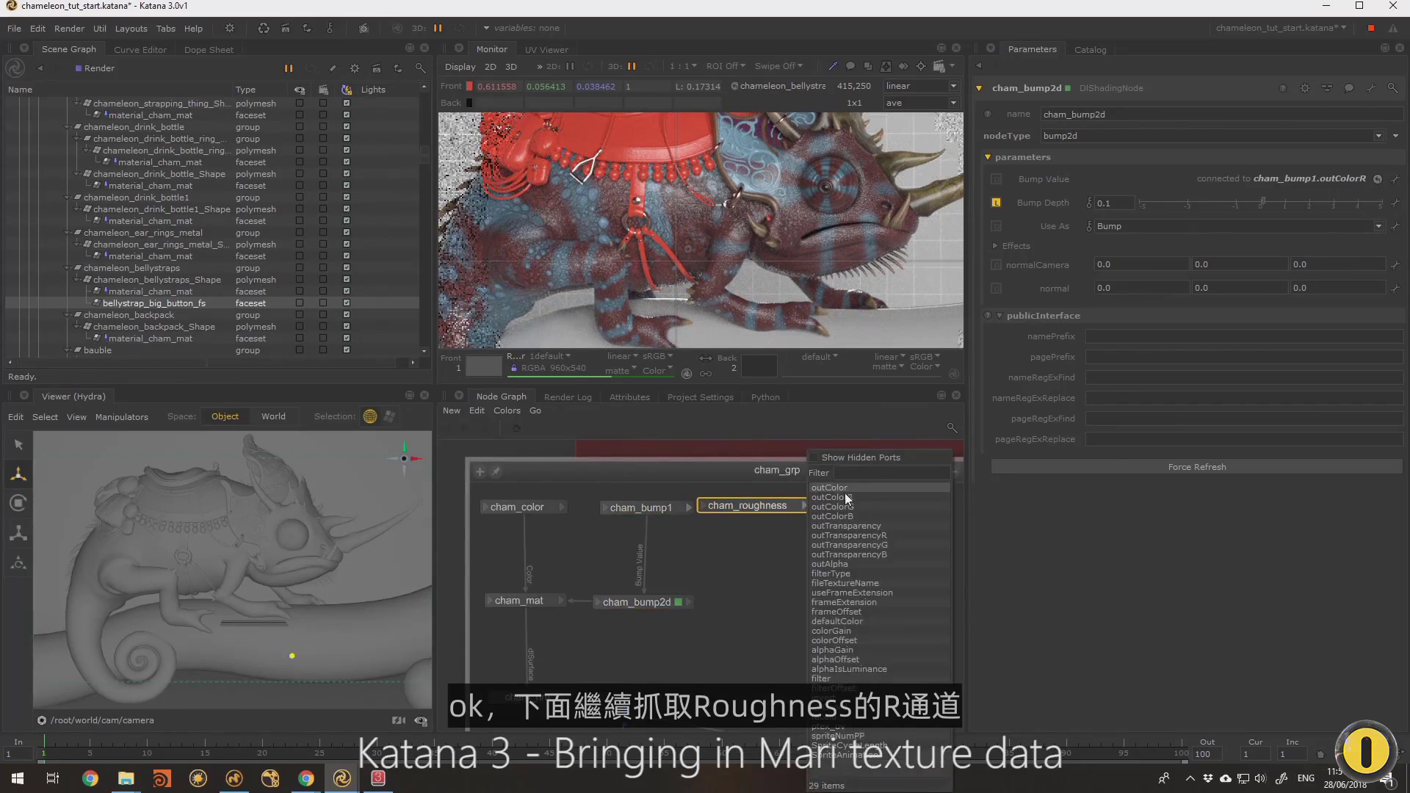
click(845, 497)
click(493, 601)
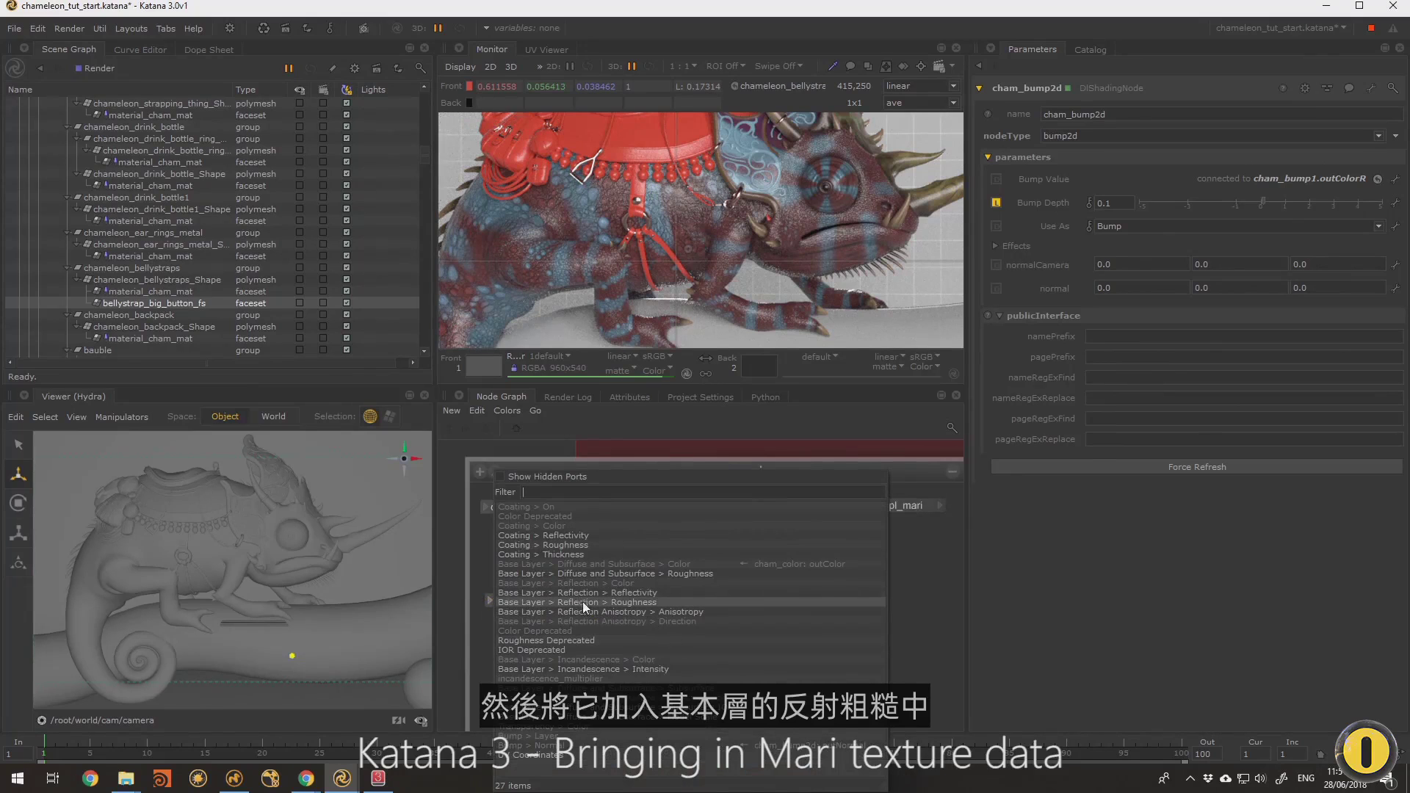
click(627, 602)
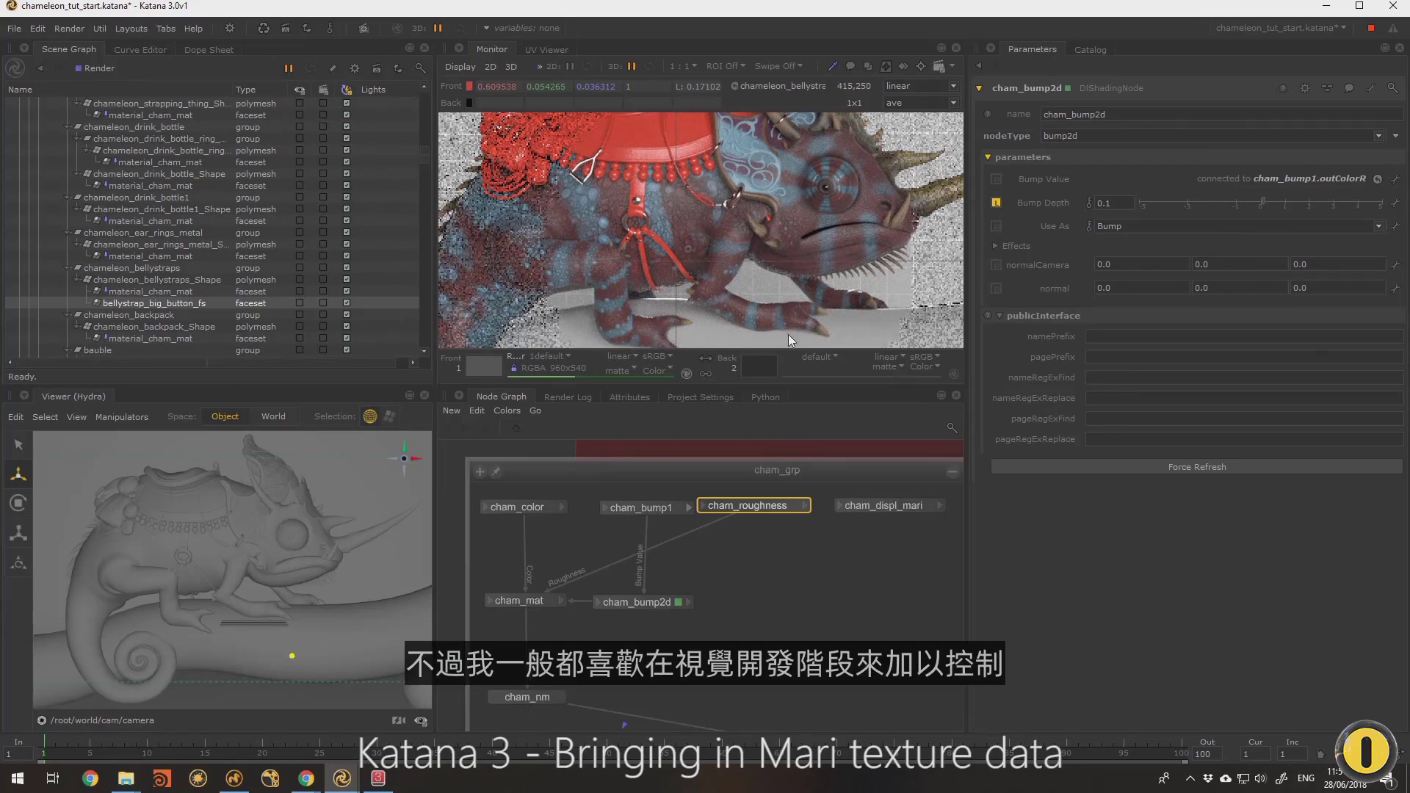
click(761, 558)
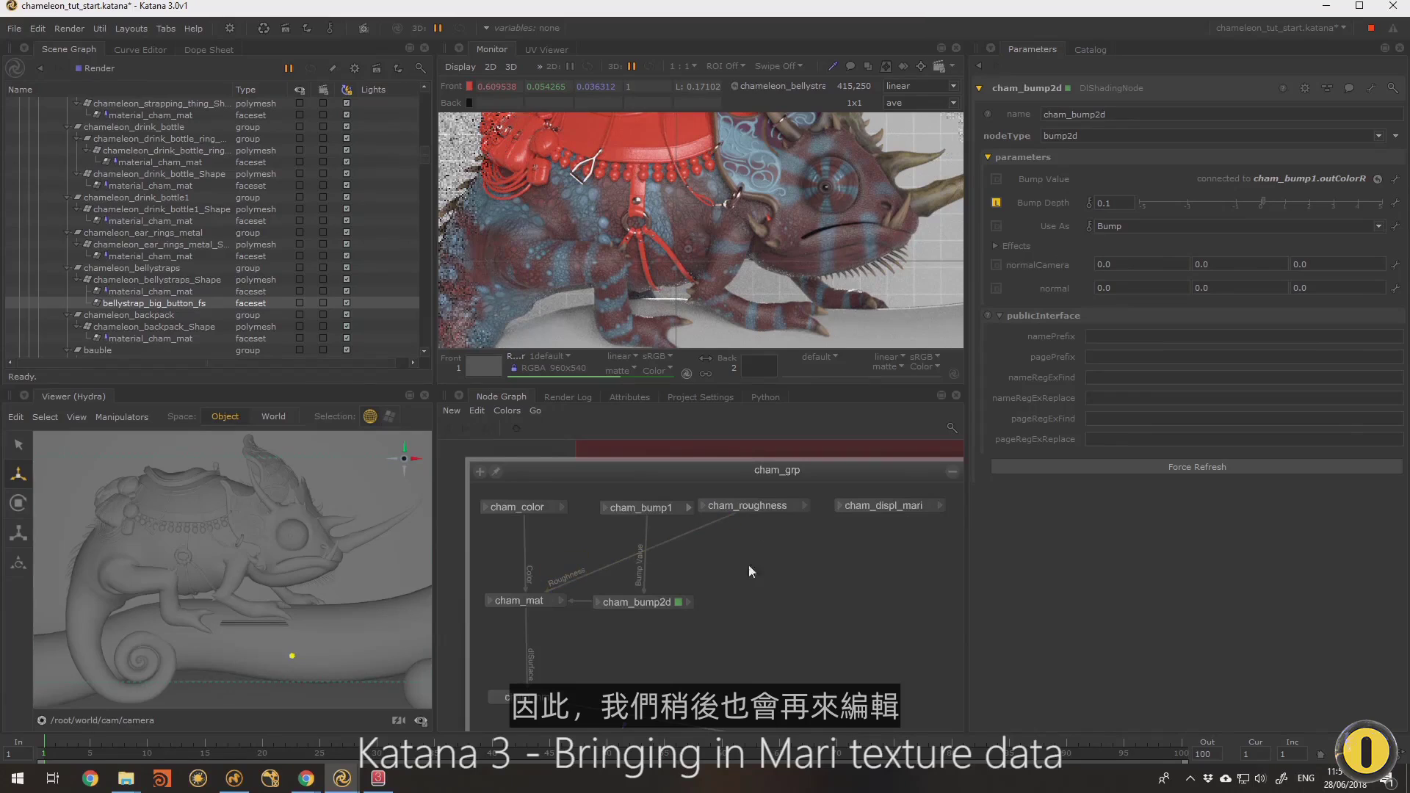
Add a DlShadingNode beneath the cham_displ_mari and cham_displ_zb nodes and set its node type to displacementShader
middle_drag(761, 563, 682, 570)
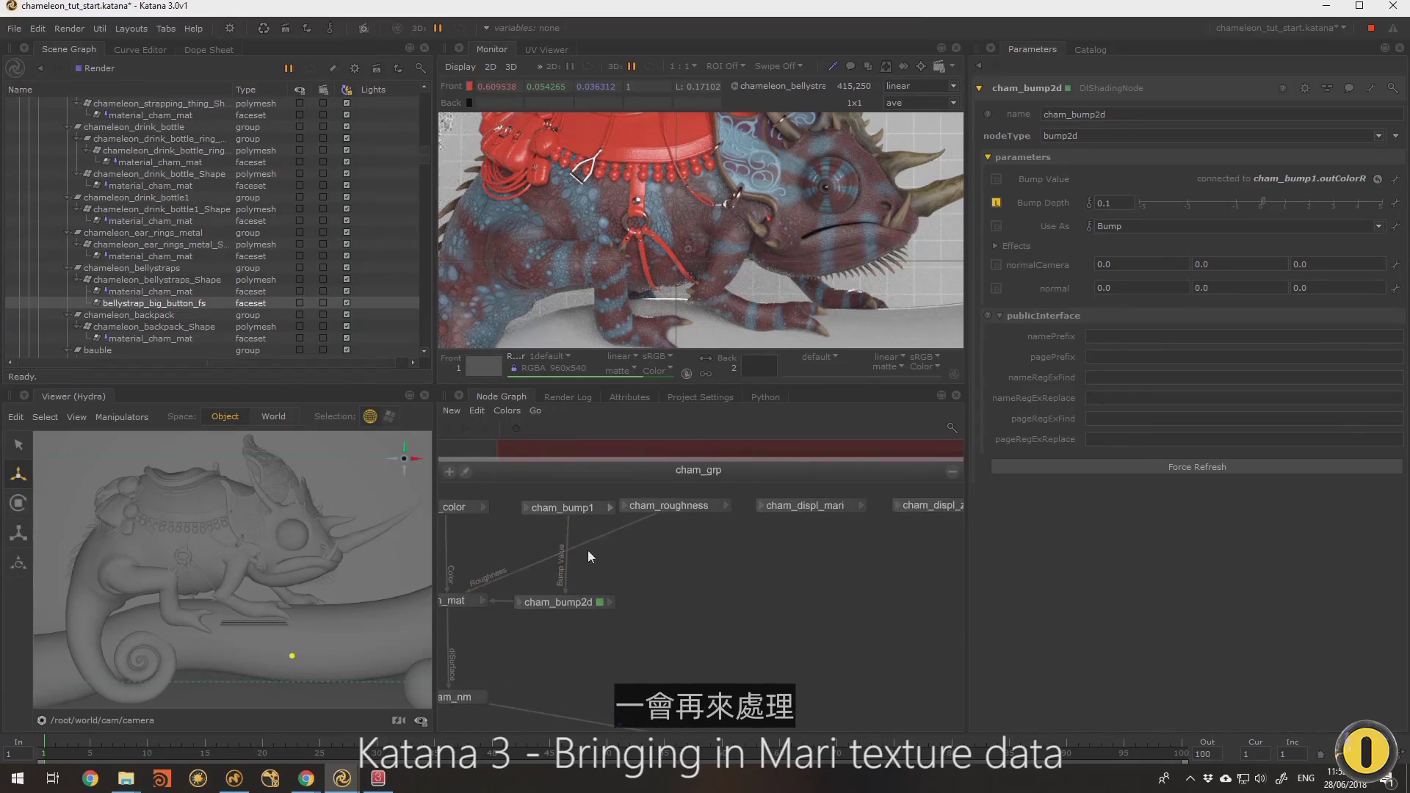
middle_drag(802, 556, 756, 557)
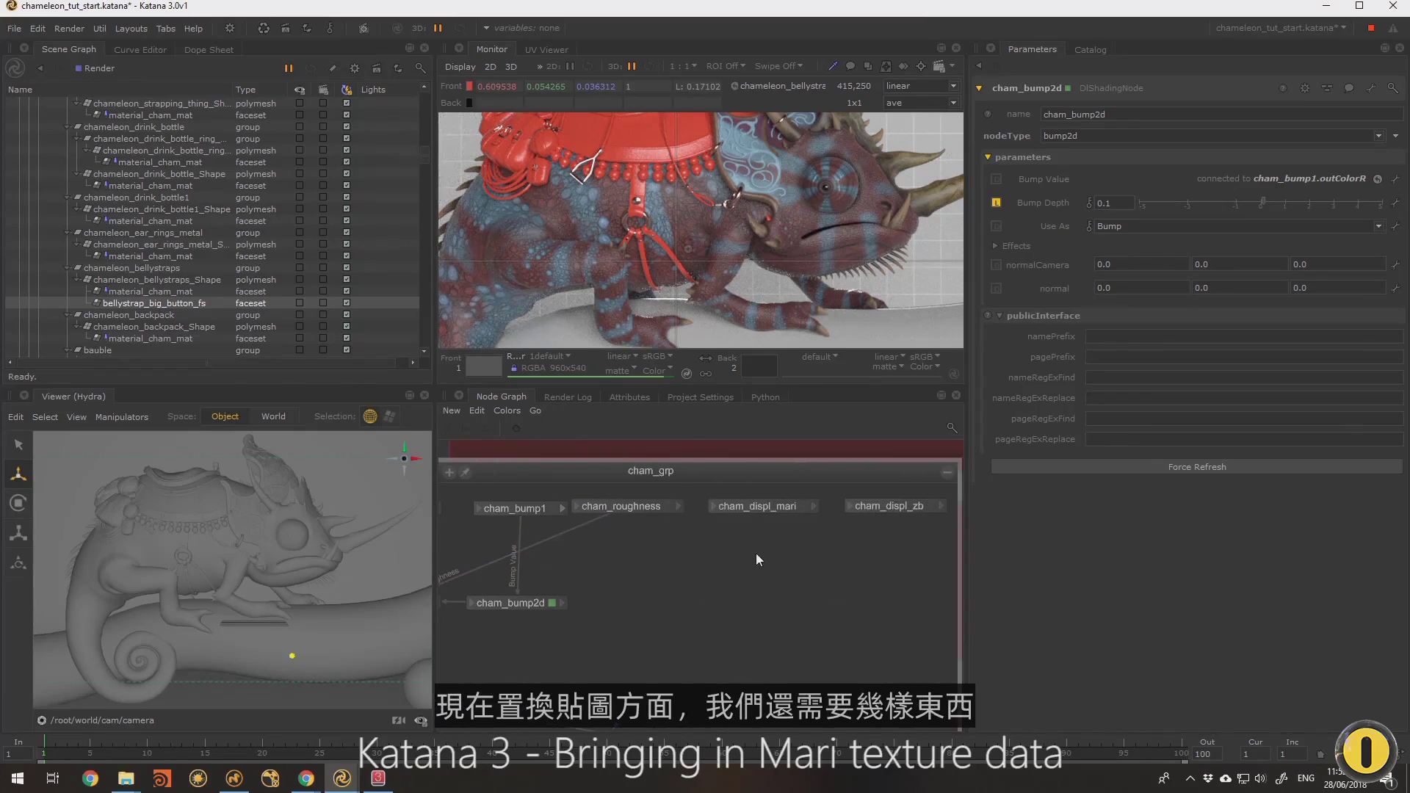
click(769, 509)
click(787, 628)
key(Tab)
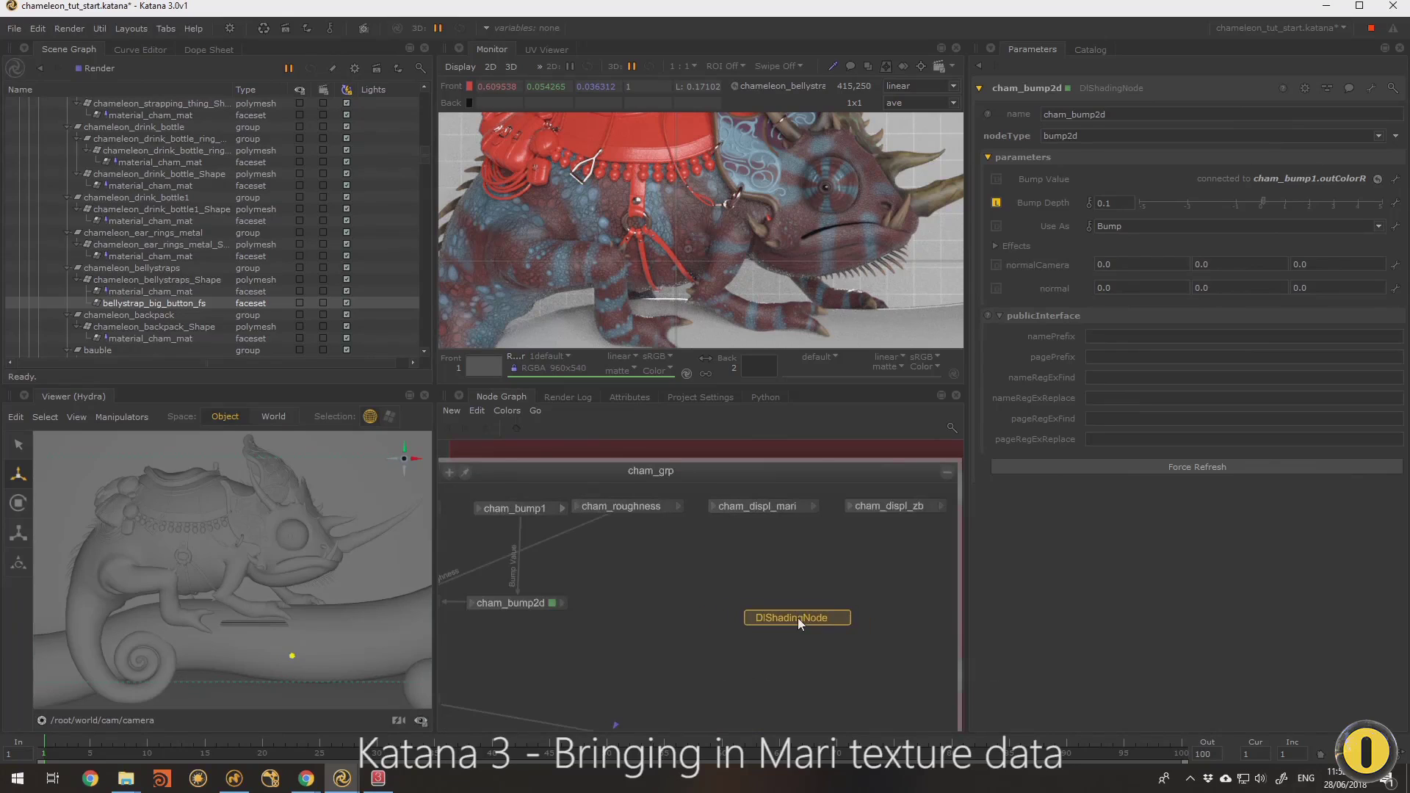
click(797, 619)
click(1368, 136)
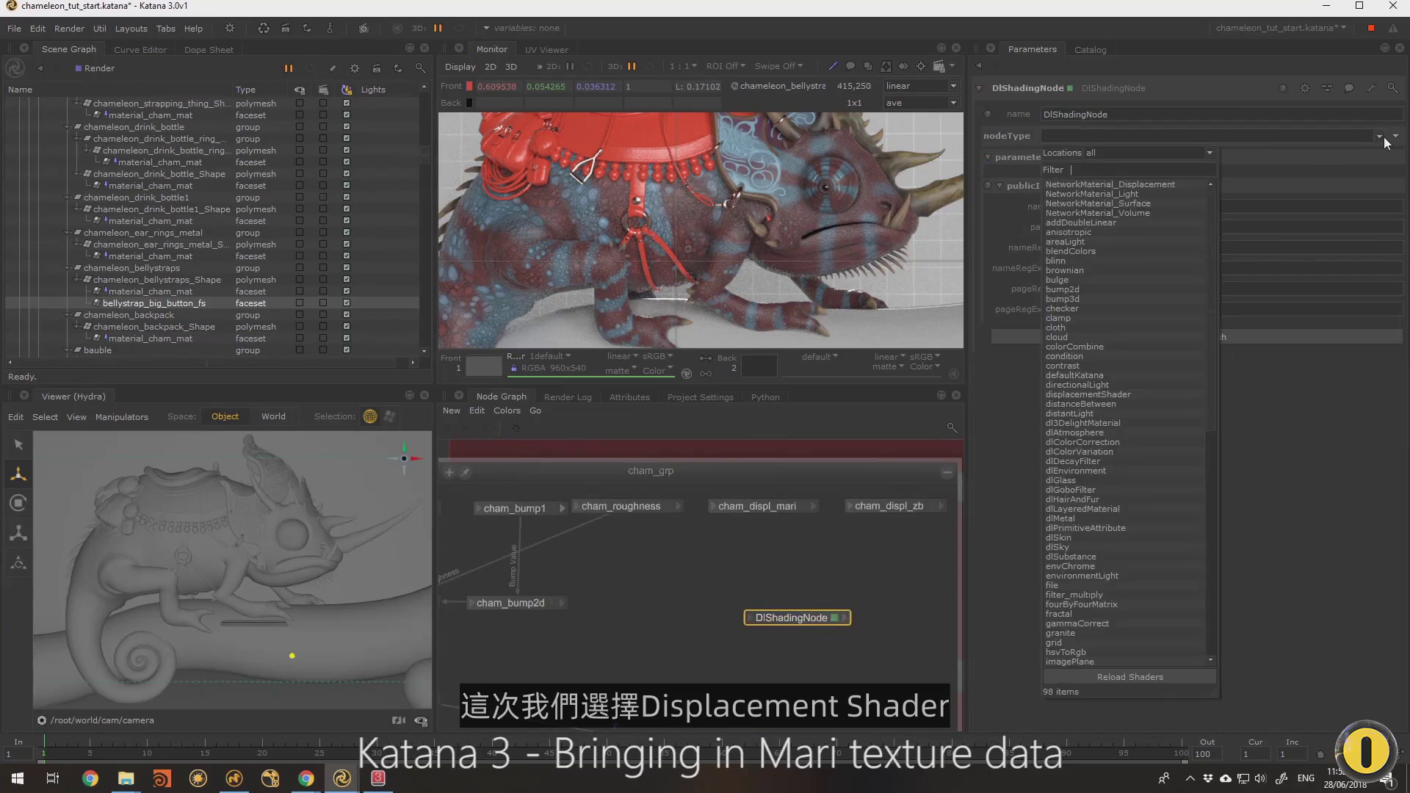
click(1103, 397)
drag(794, 617, 788, 623)
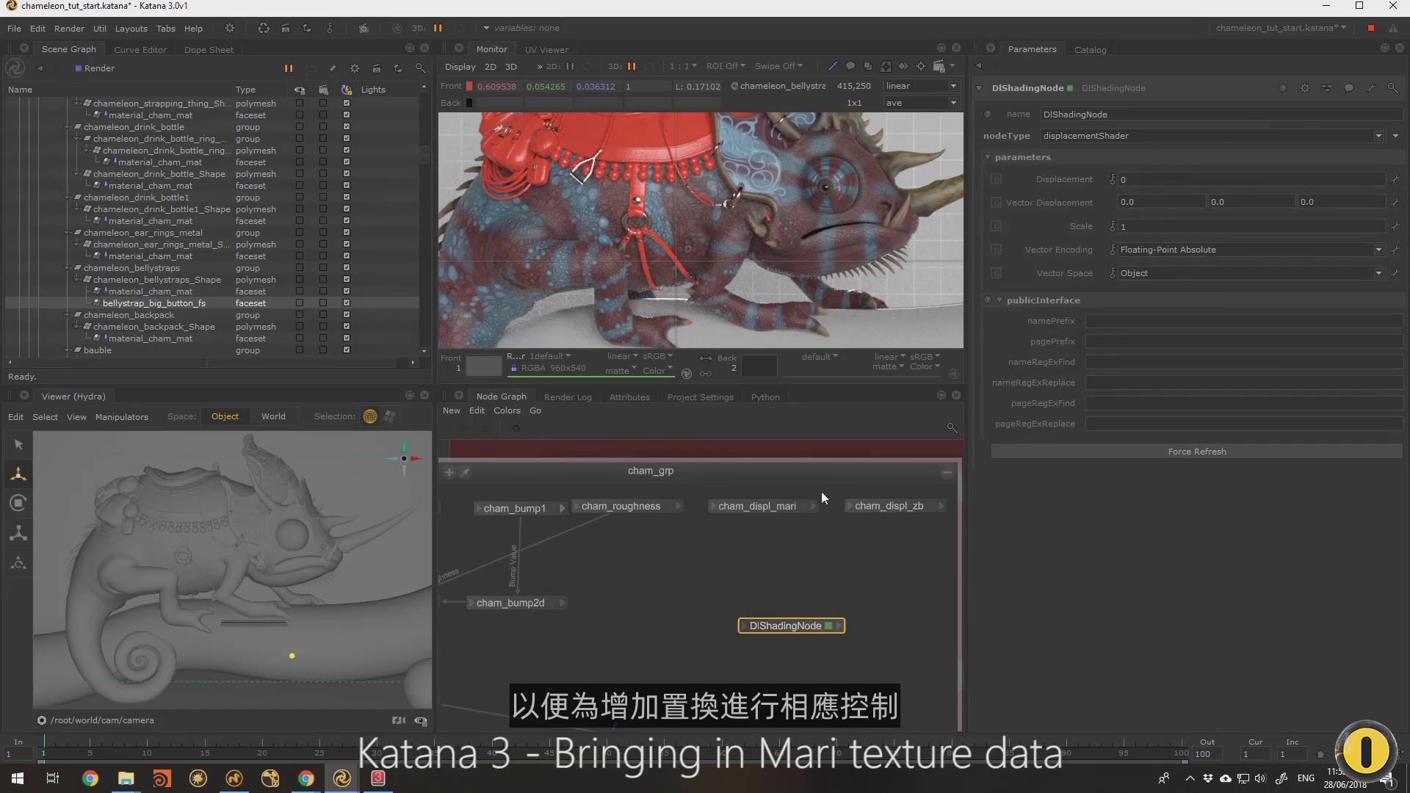
Rename the displacementShader node beneath the displacement textures to cham_displ_shd
click(941, 506)
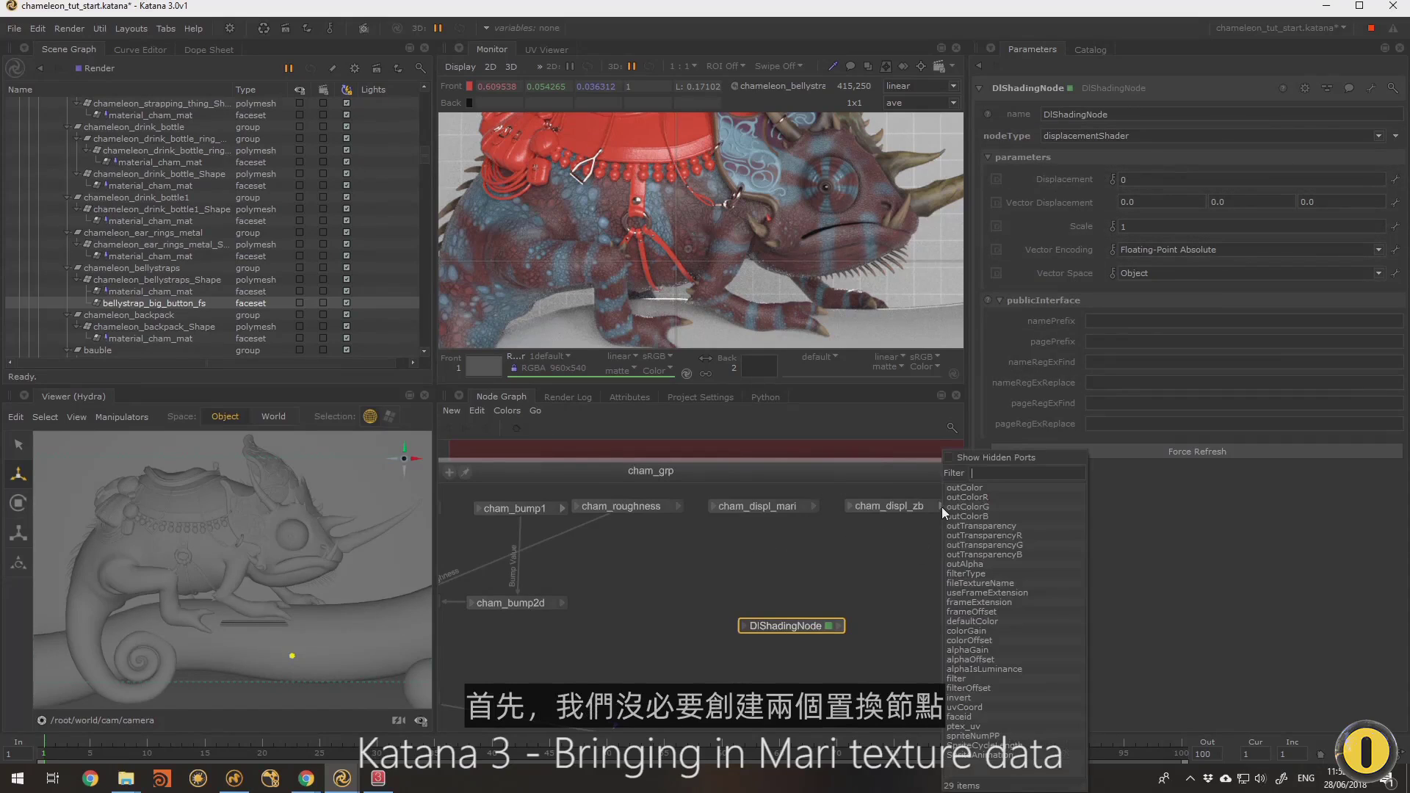
click(831, 544)
drag(796, 625, 822, 633)
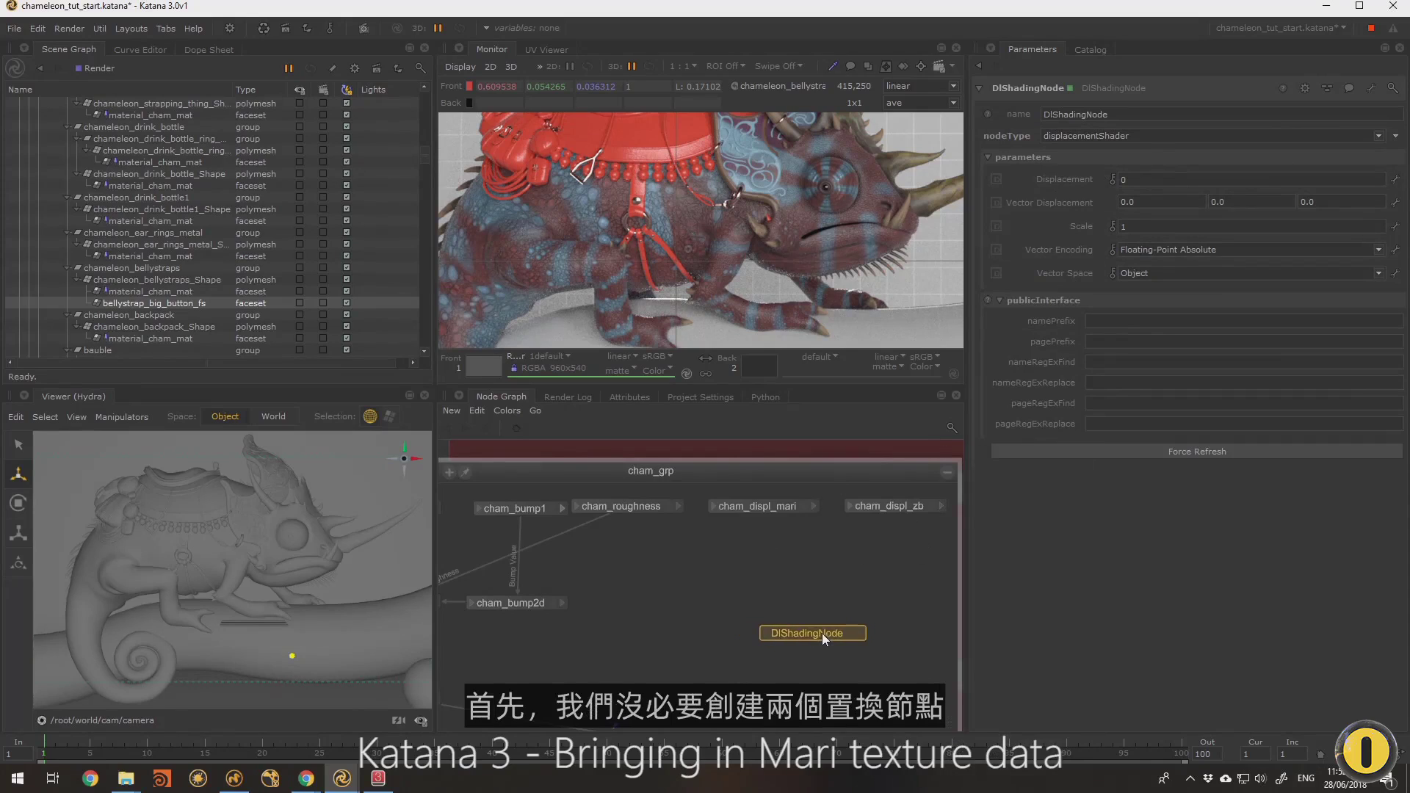
key(n)
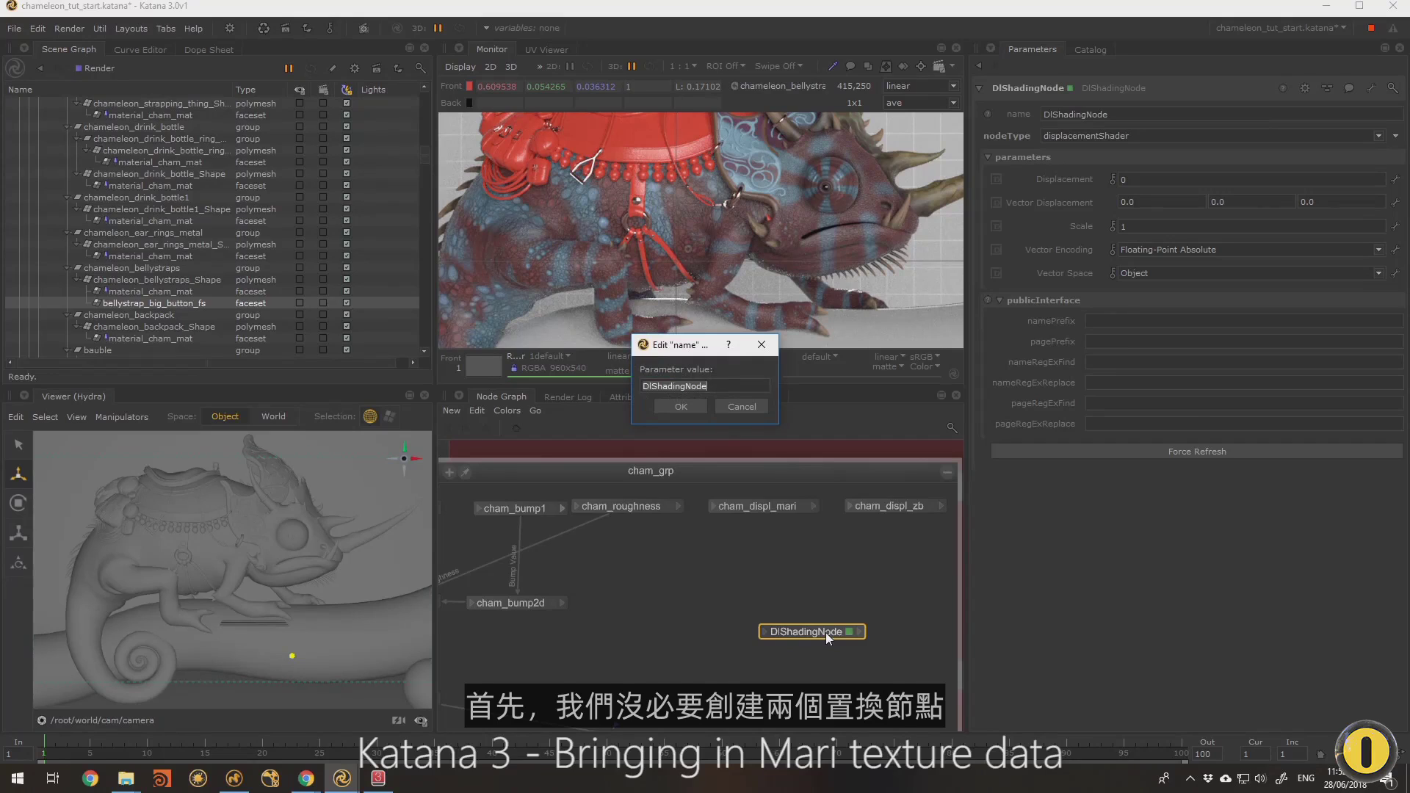
text(displ)
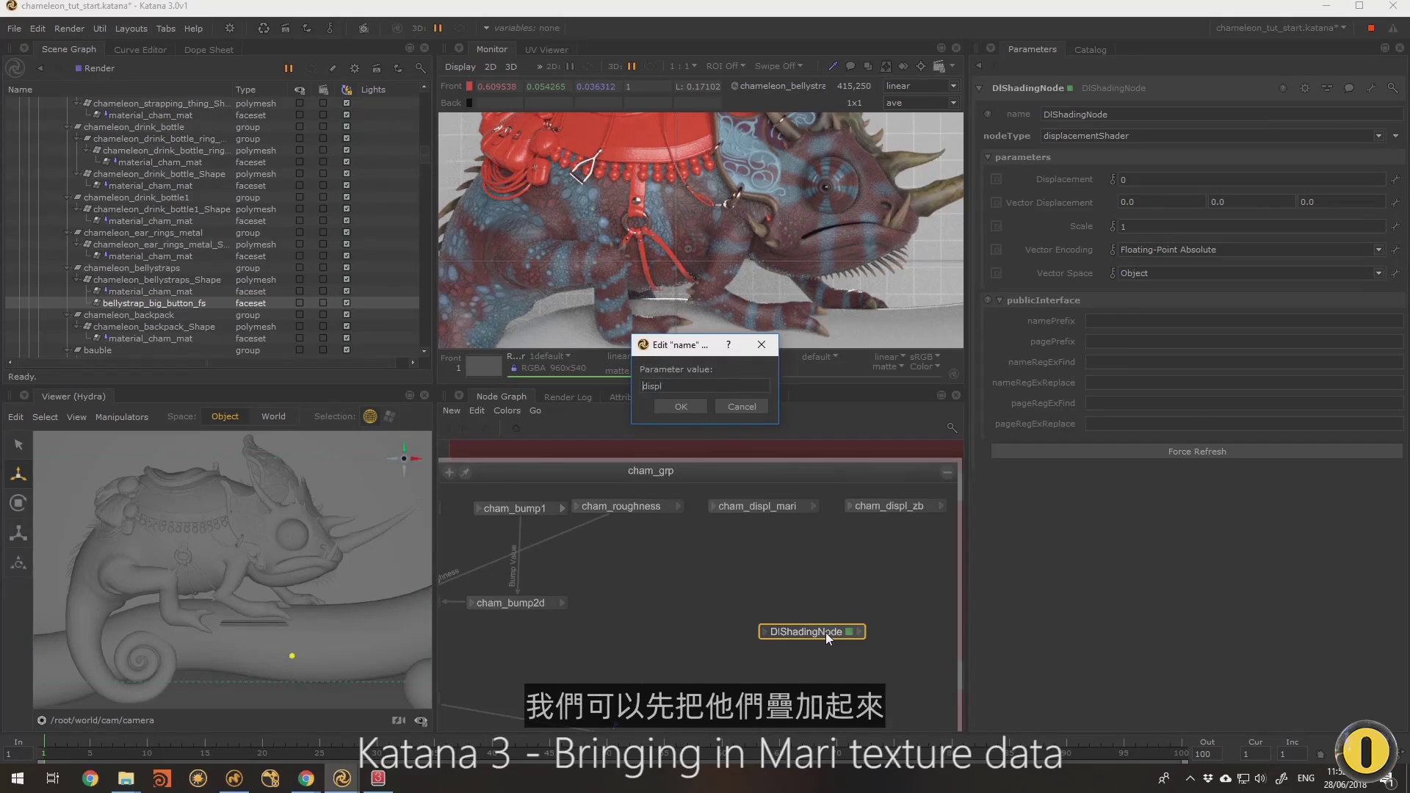
text(cham_)
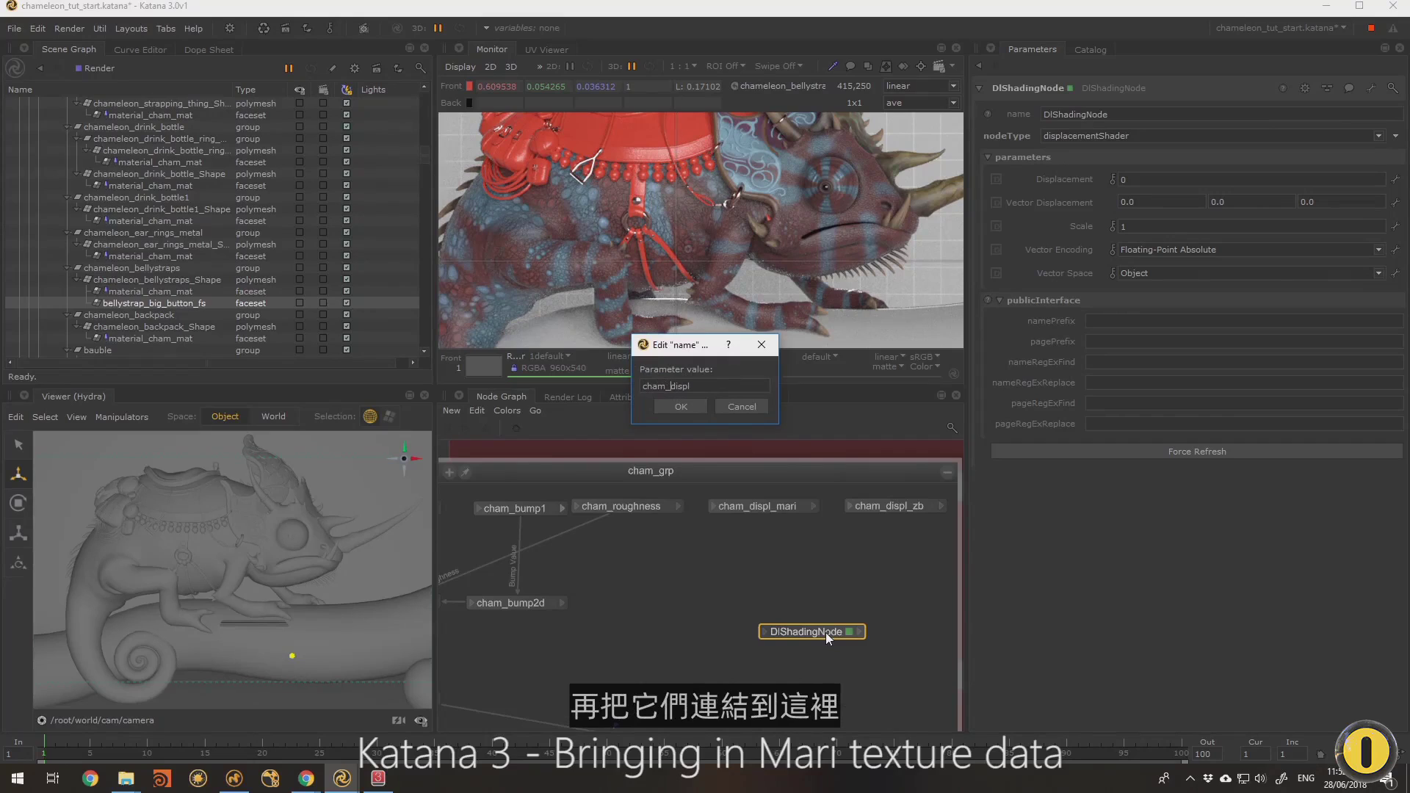
key(End)
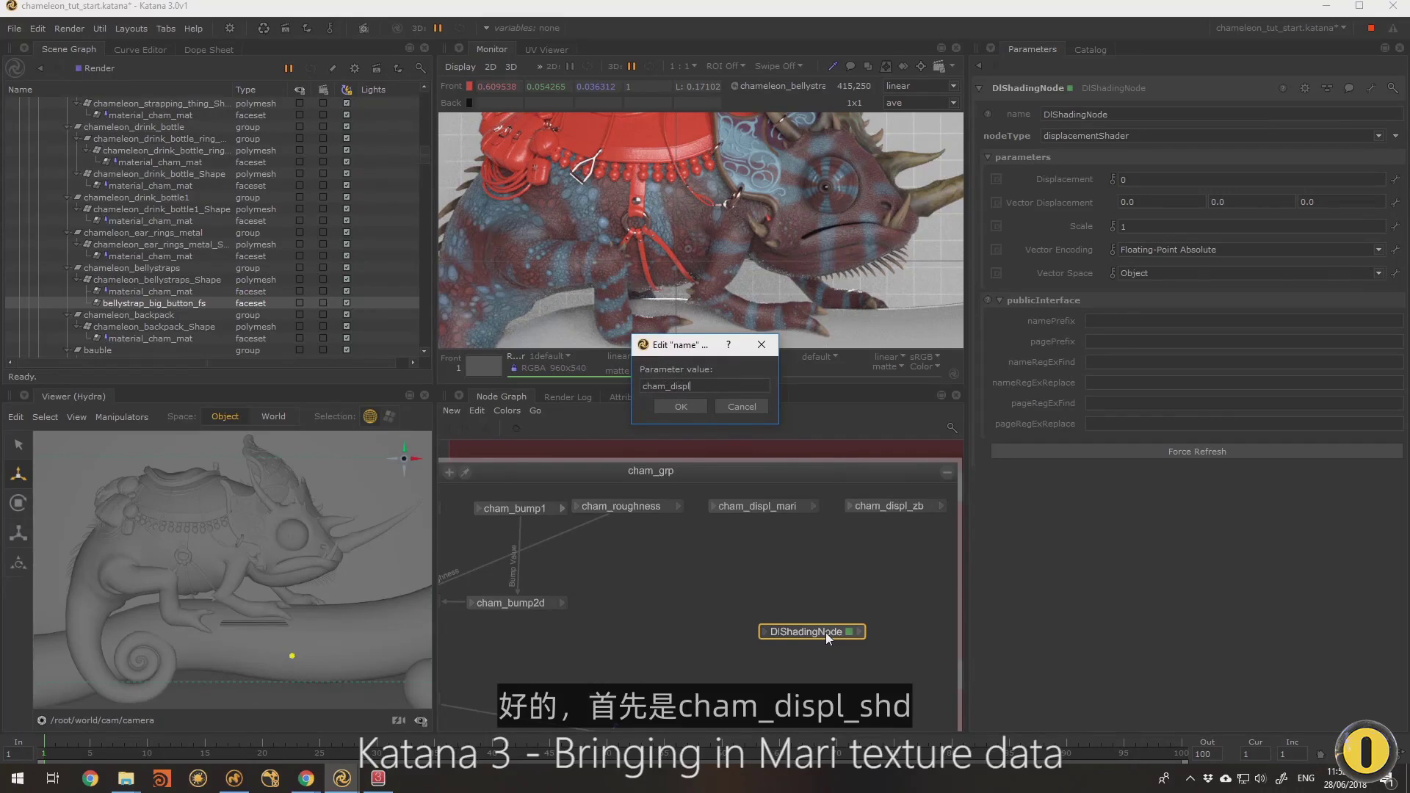
text(_shd)
key(Return)
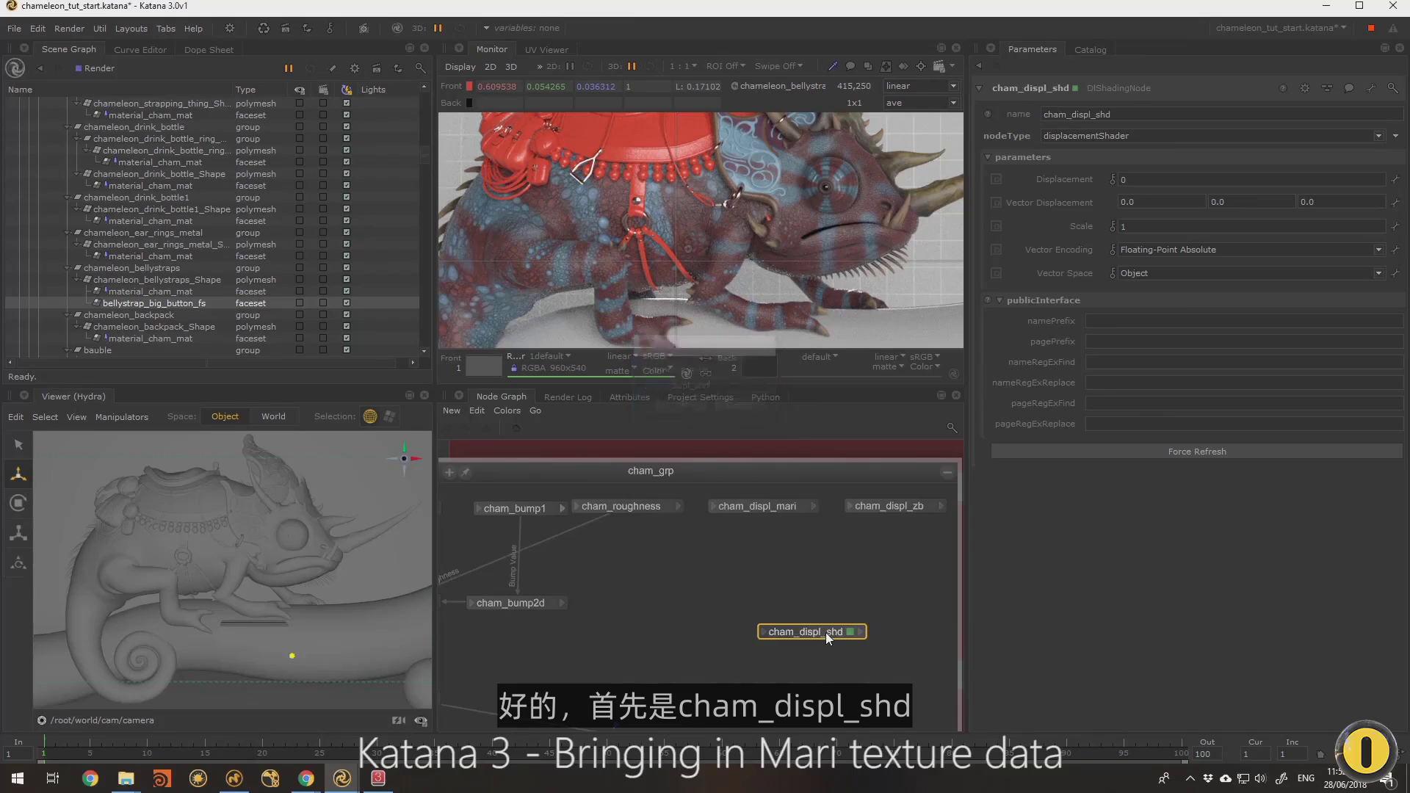
Add another DlShadingNode between the displacement textures and cham_displ_shd, and set its node type to addDoubleLinear
click(776, 505)
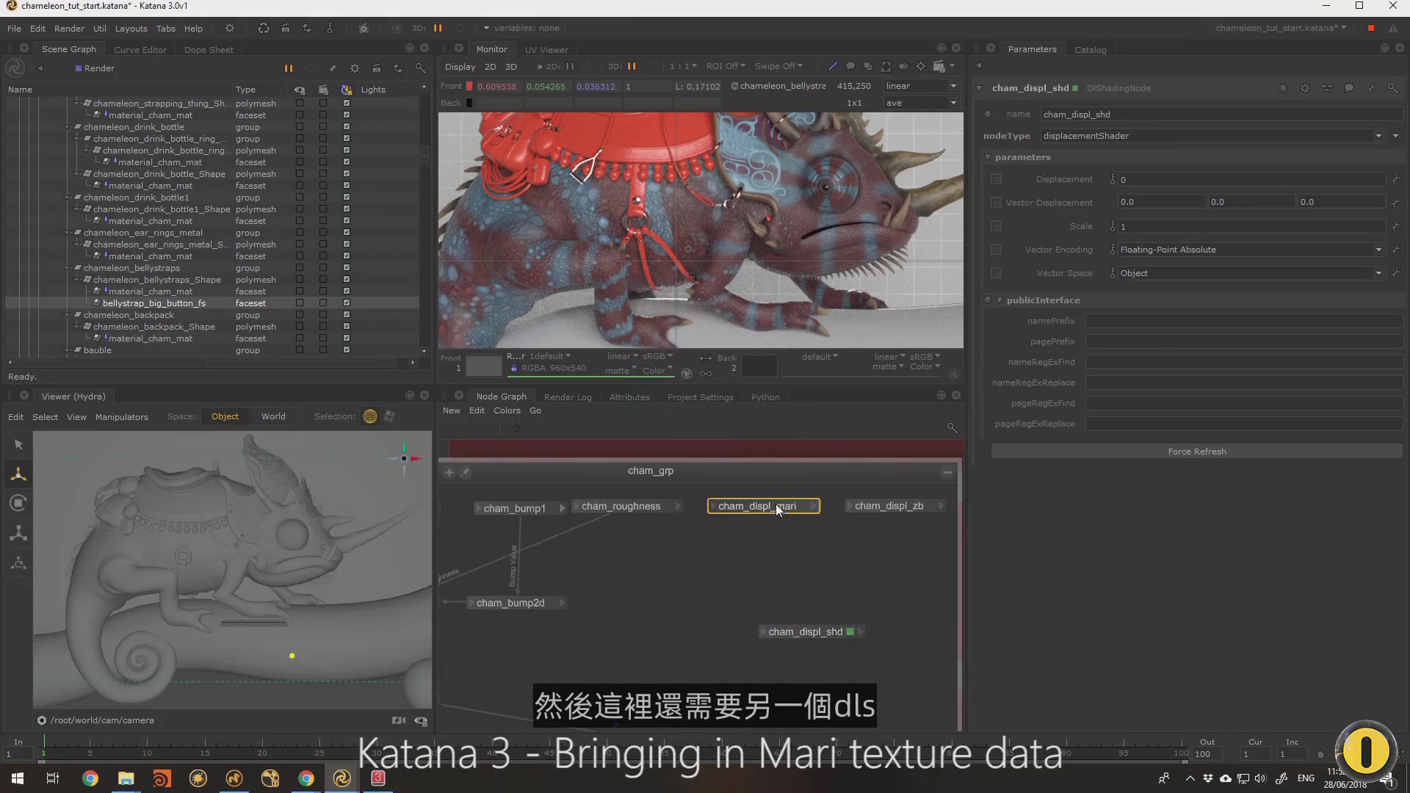
click(801, 547)
key(Tab)
key(Return)
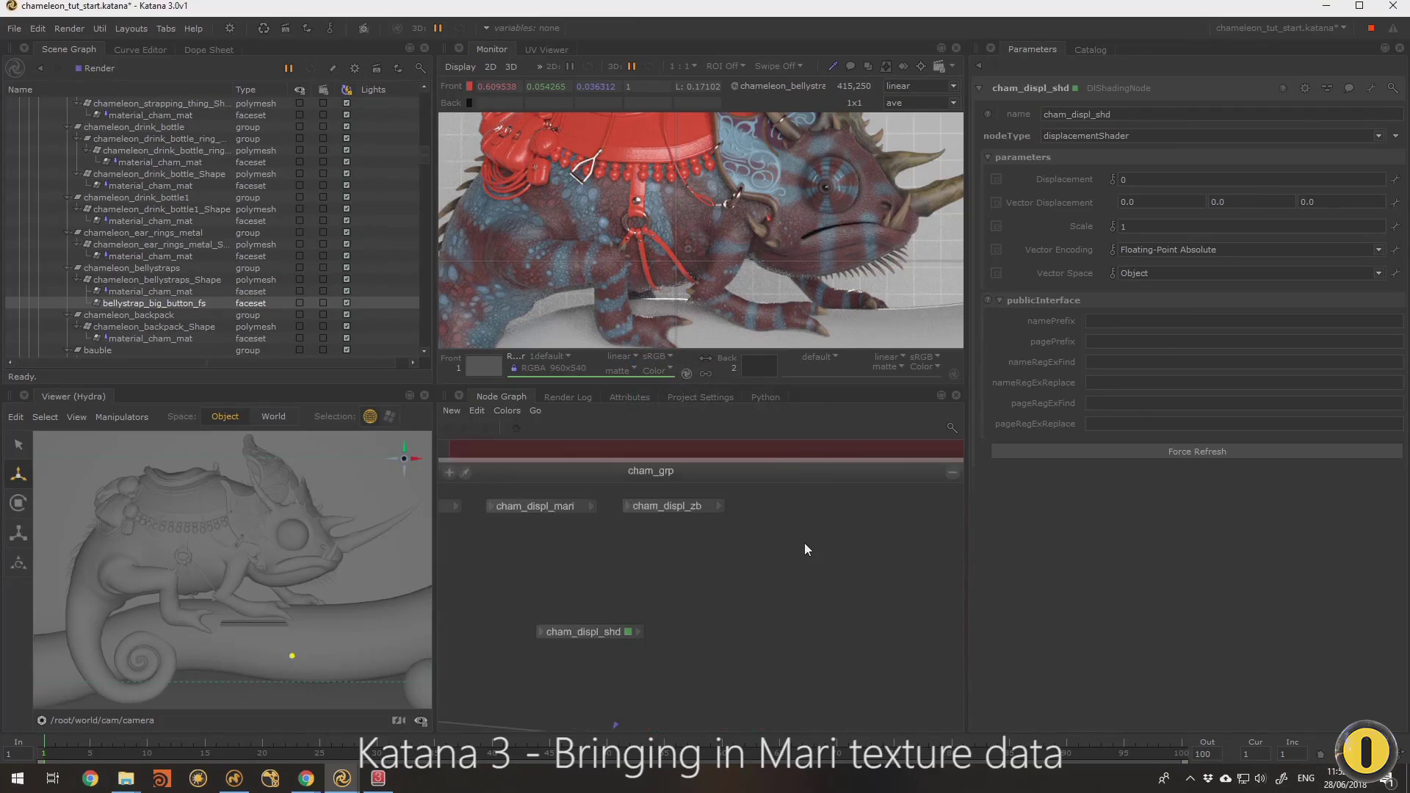
key(Tab)
text(DlShadingNode)
key(Return)
click(818, 557)
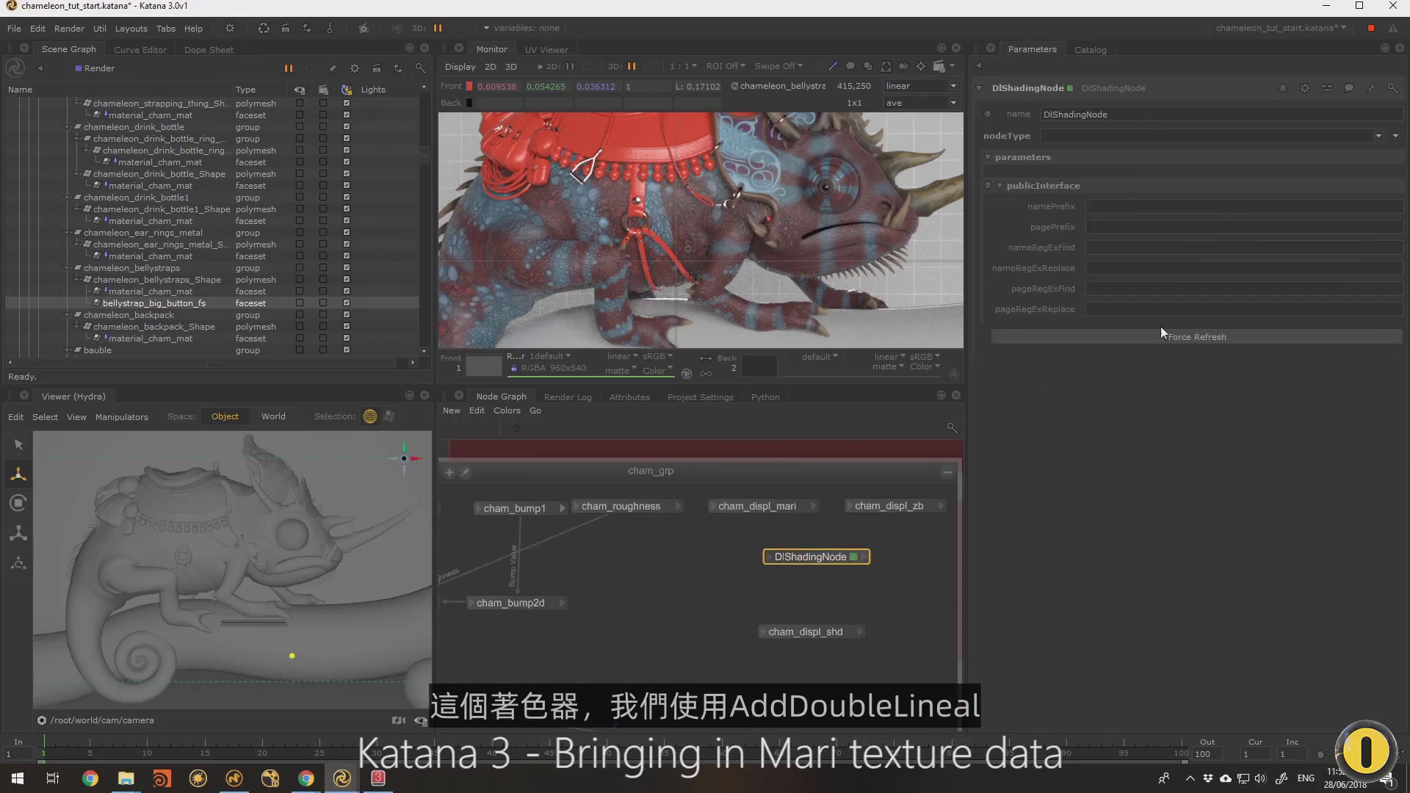
click(1196, 135)
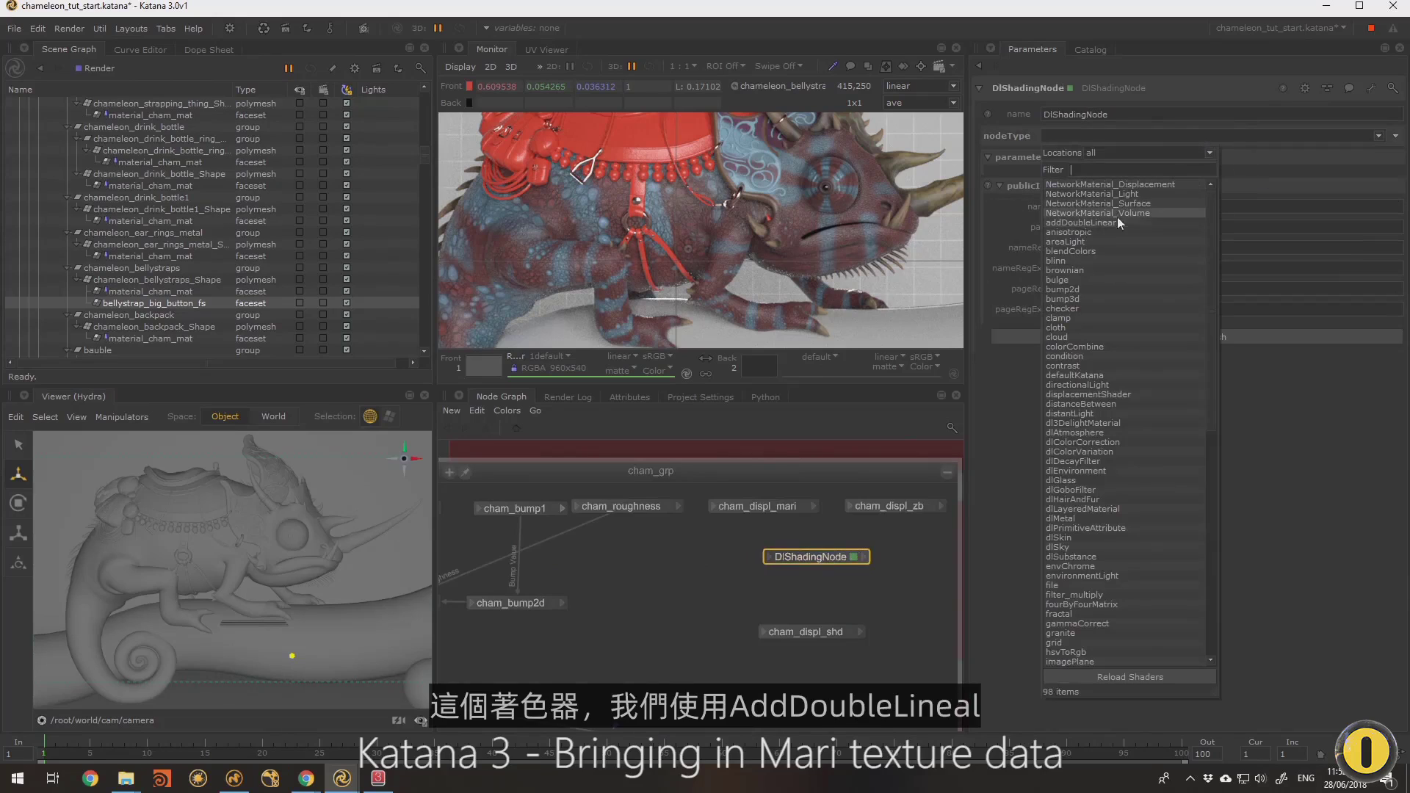
click(1086, 222)
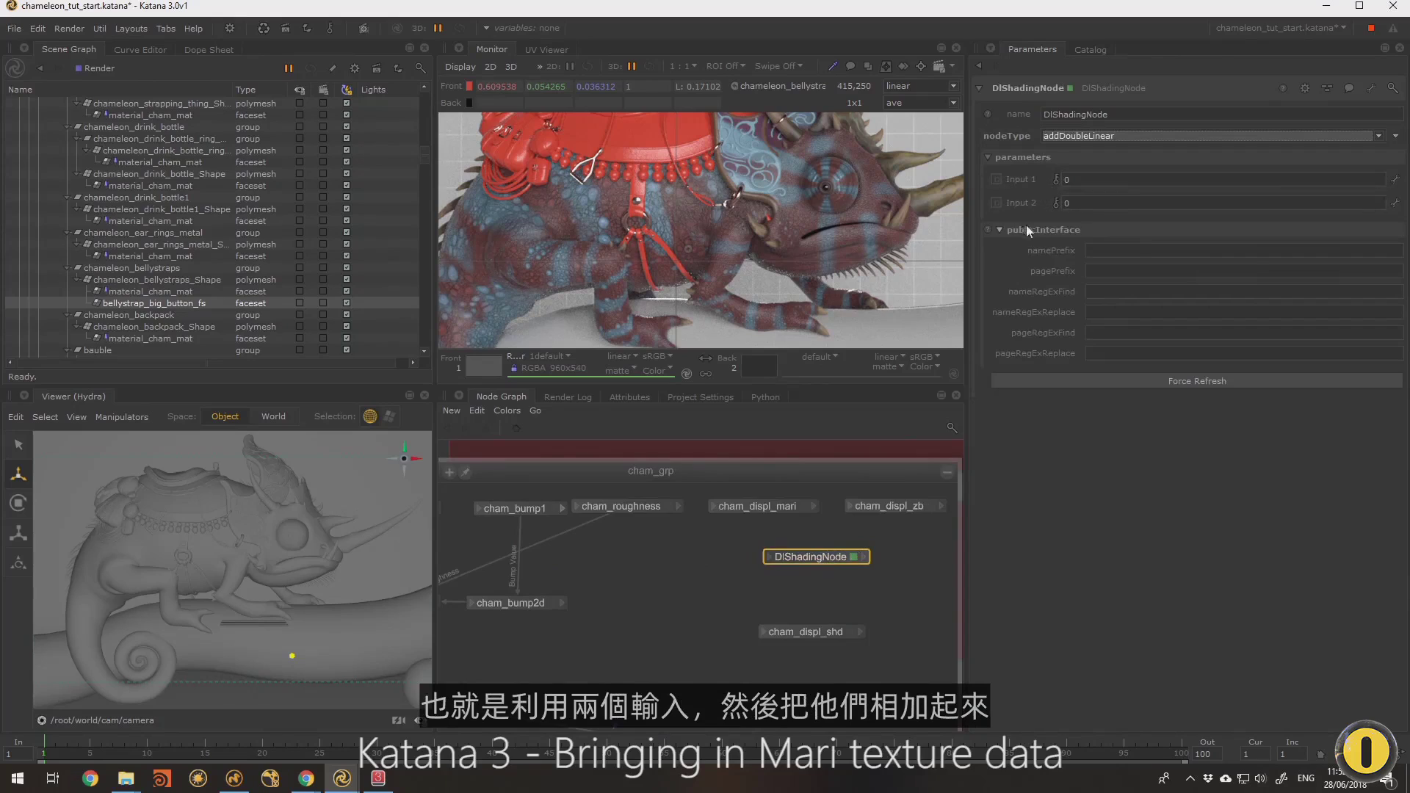
Connect cham_displ_mari's outColorR output to Input 1 of the addDoubleLinear node
click(813, 505)
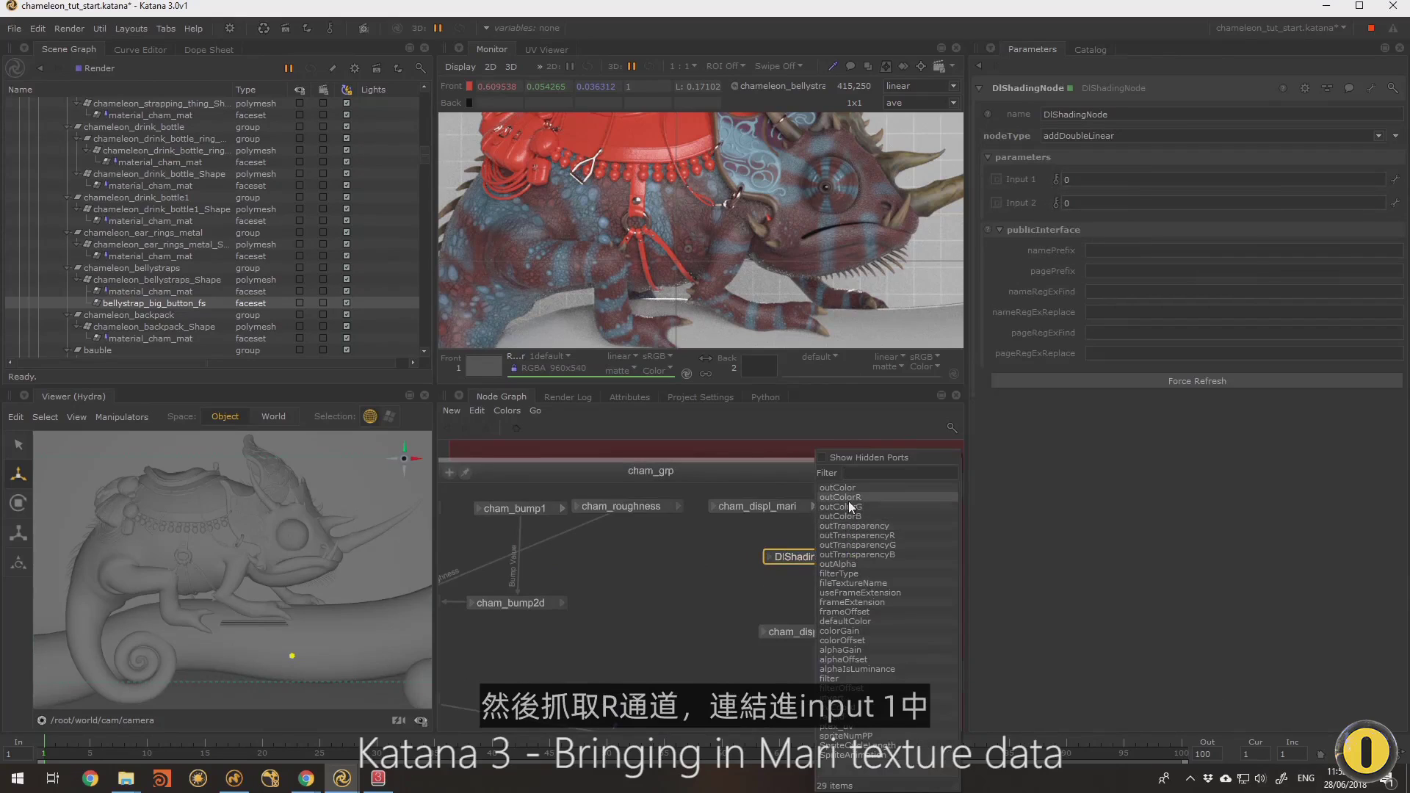
click(848, 500)
click(772, 557)
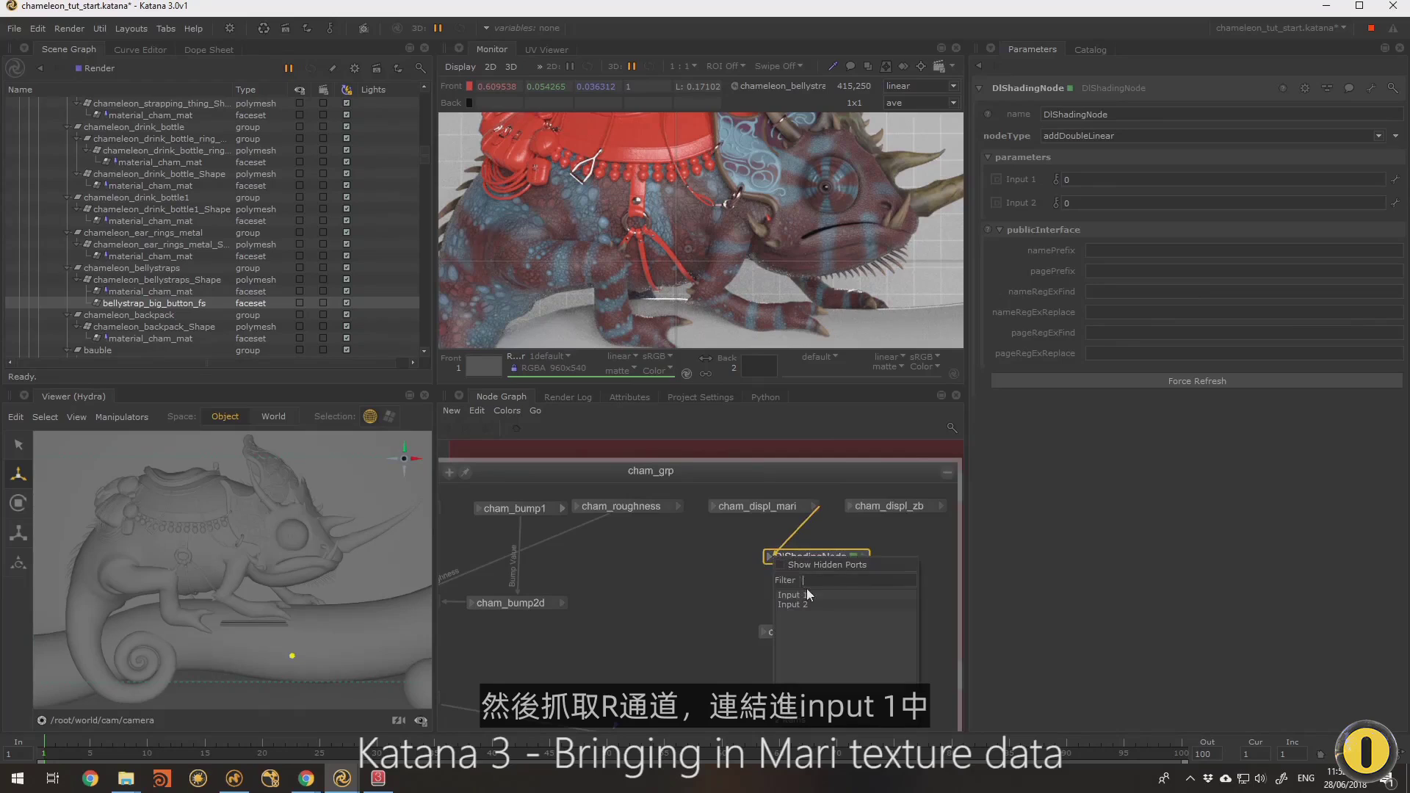
click(808, 595)
Connect cham_displ_zb's outColorR output to Input 2 of the addDoubleLinear node
click(941, 508)
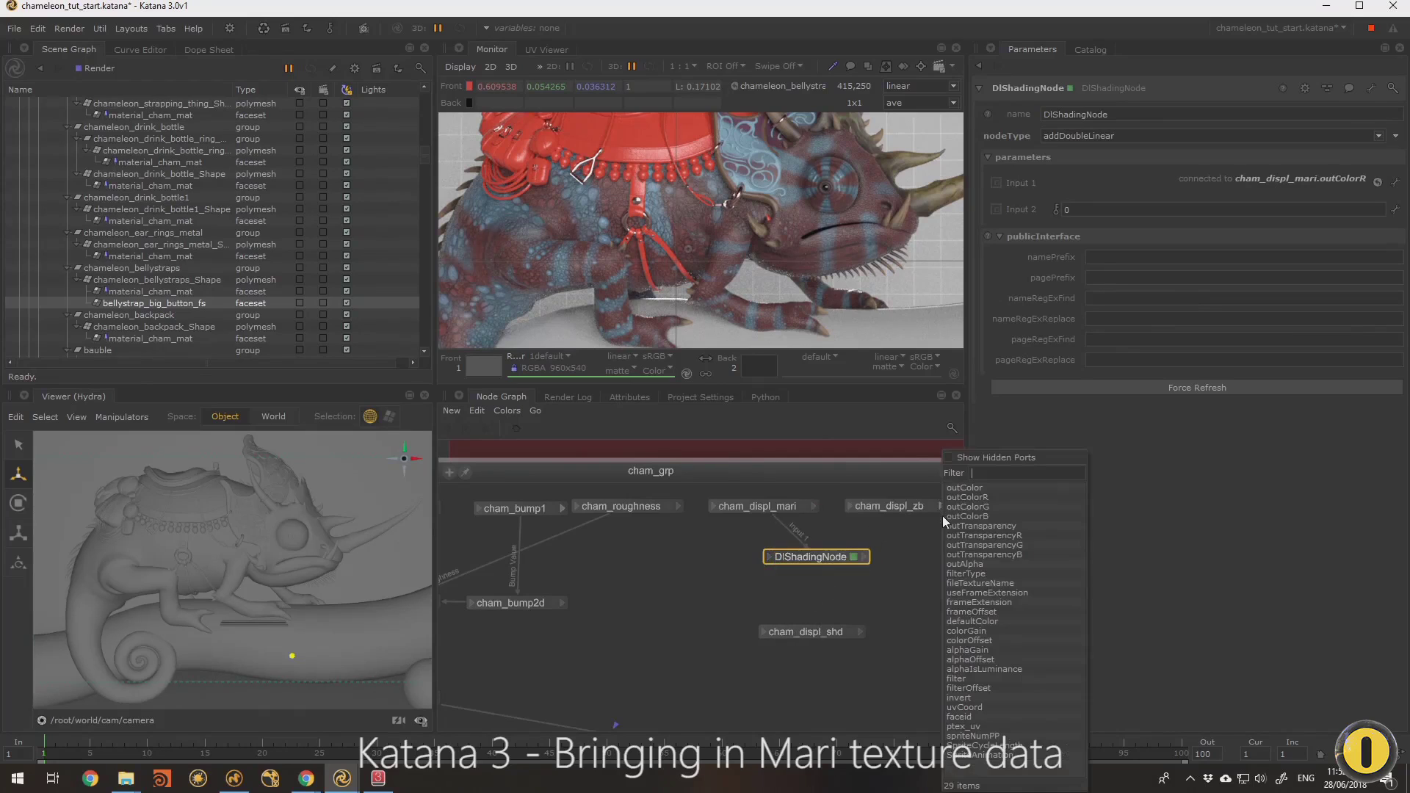
click(972, 497)
click(770, 561)
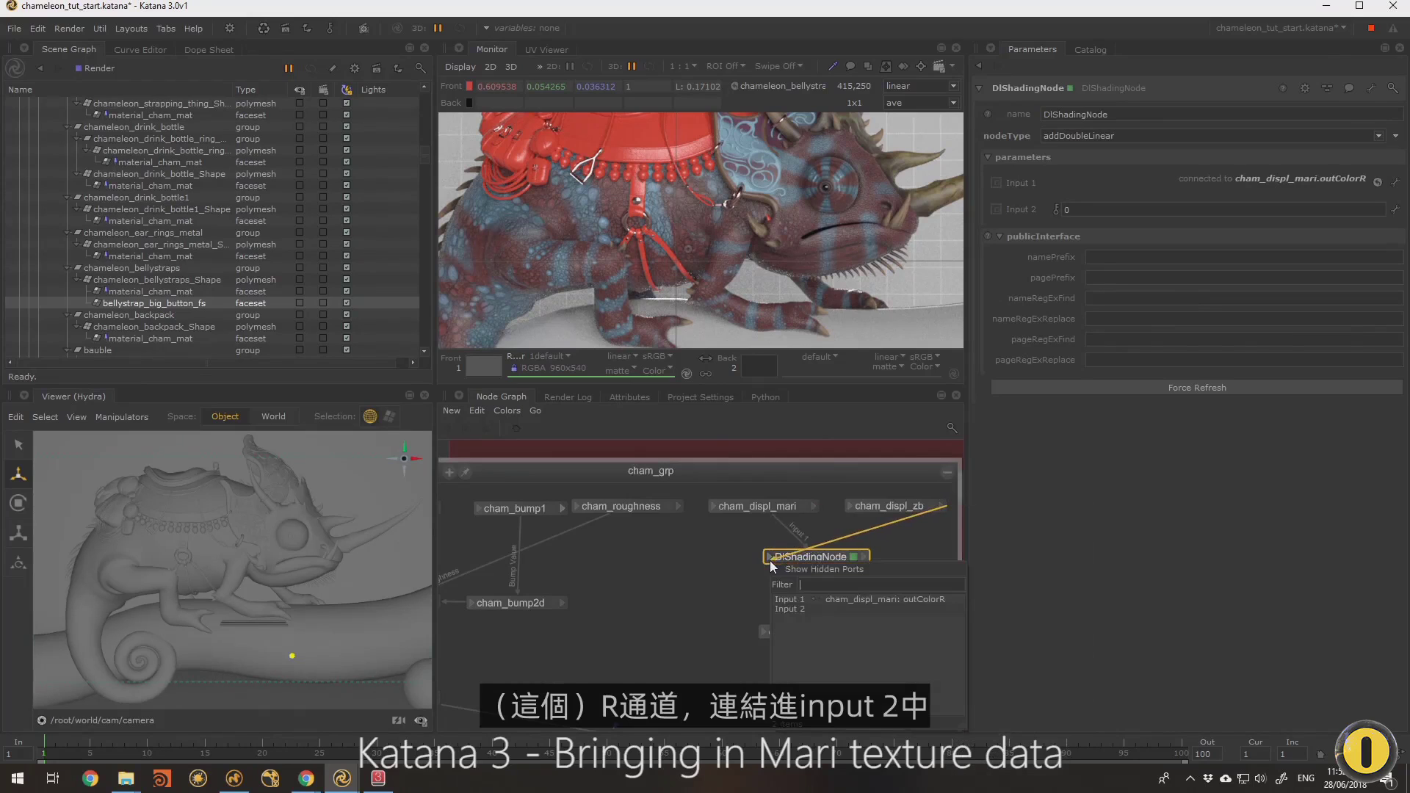
click(827, 609)
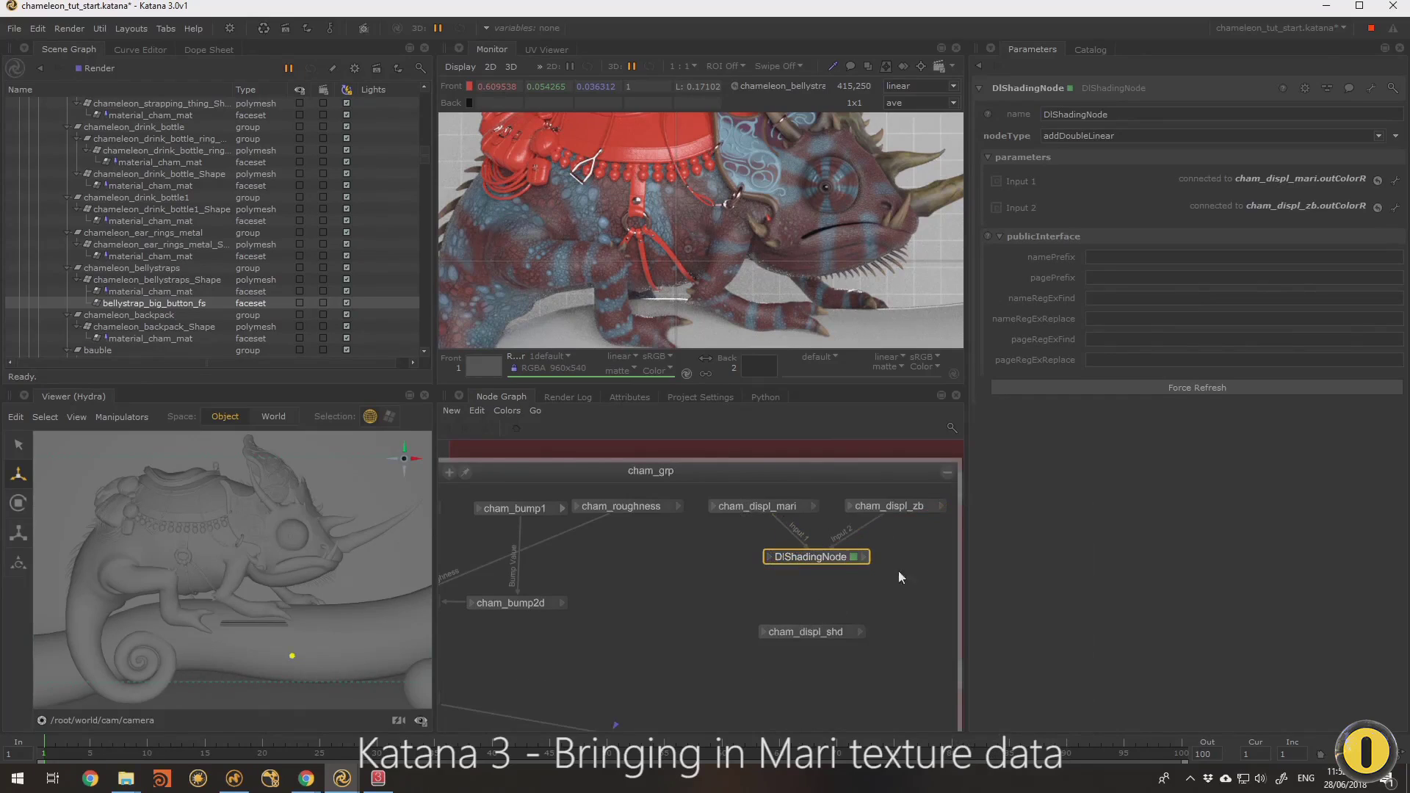
Connect the addDoubleLinear node's output to the Displacement input of cham_displ_shd and place cham_displ_shd directly beneath it
click(866, 560)
click(908, 595)
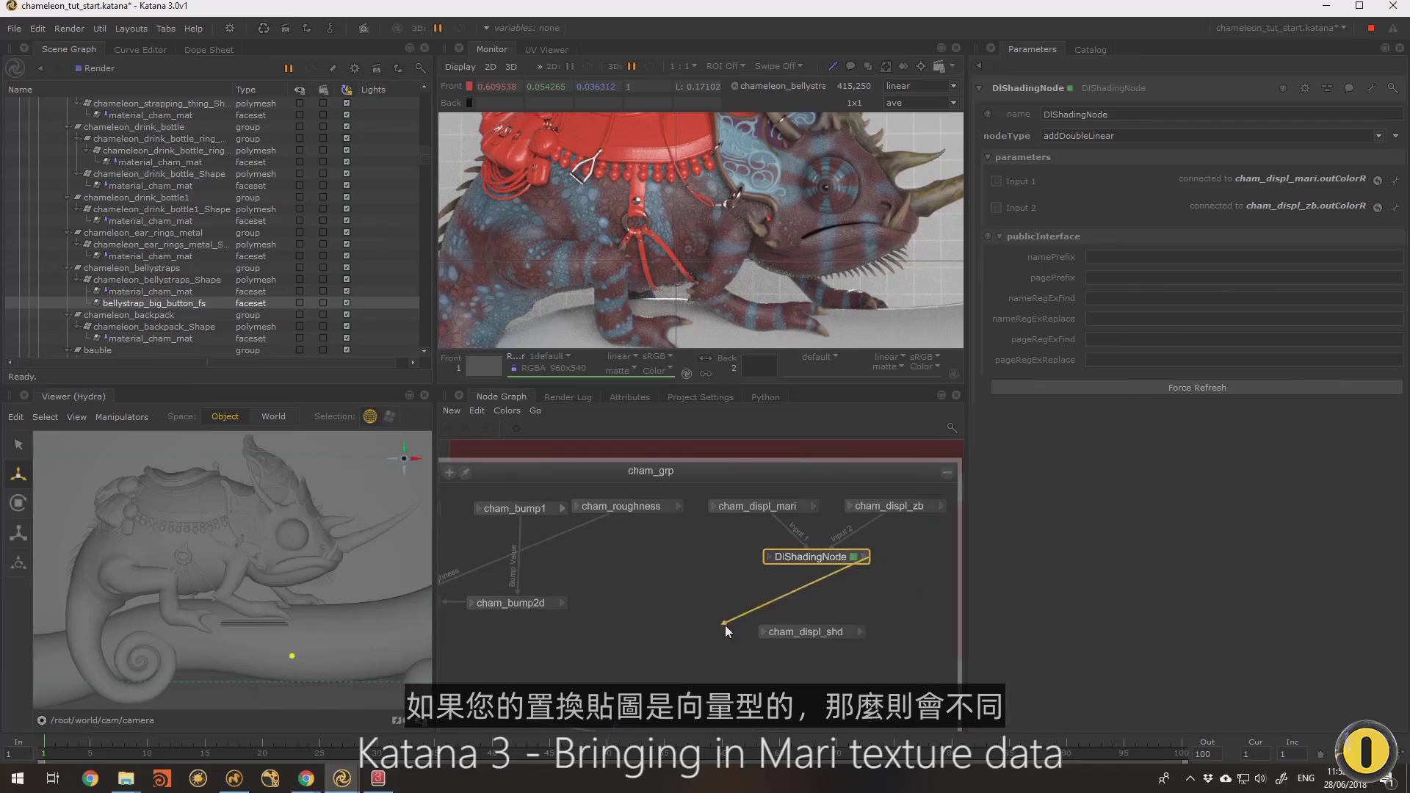
click(764, 632)
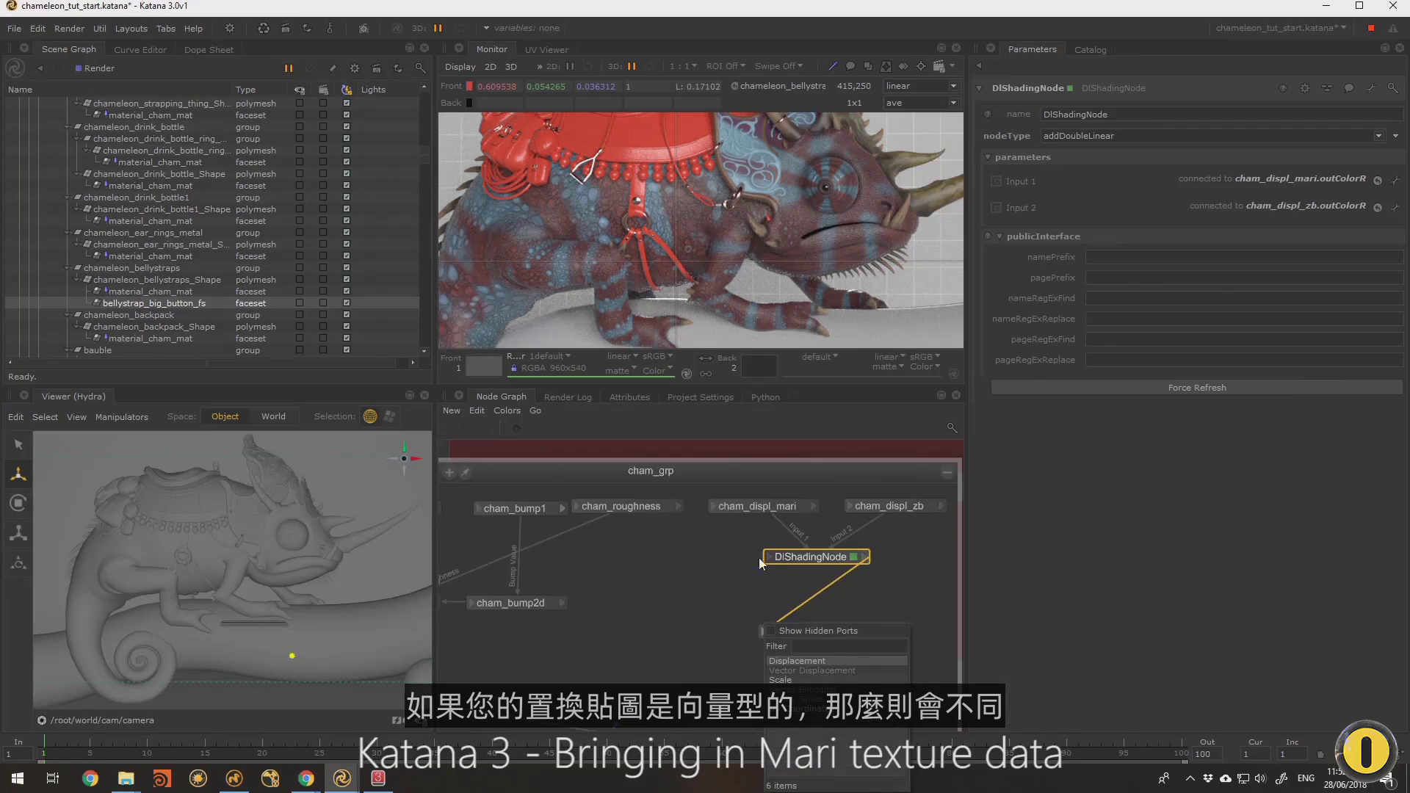
click(808, 662)
drag(834, 647, 827, 652)
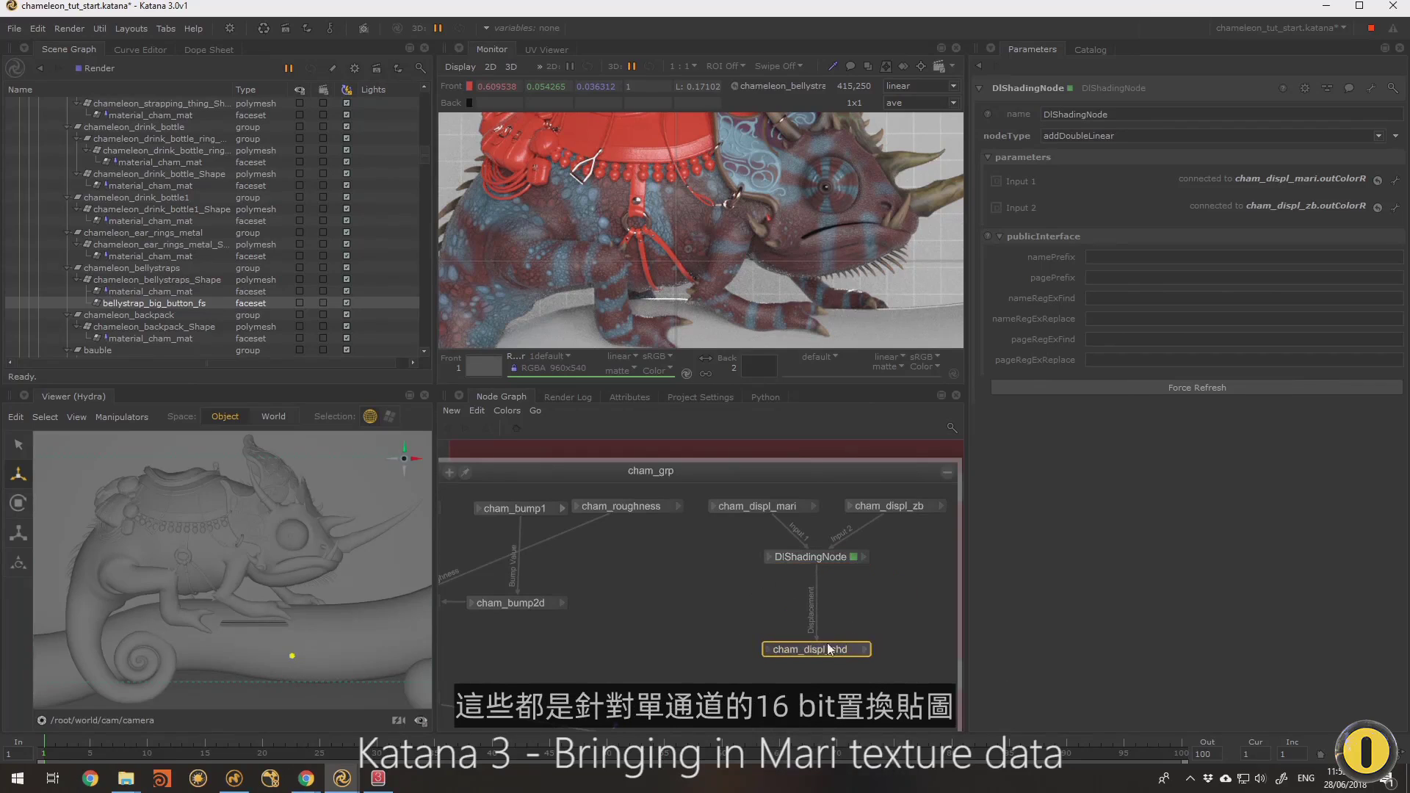
Open the parameters of cham_displ_mari and examine its Image Name and Color Balance settings
click(779, 511)
click(911, 507)
drag(910, 507, 916, 507)
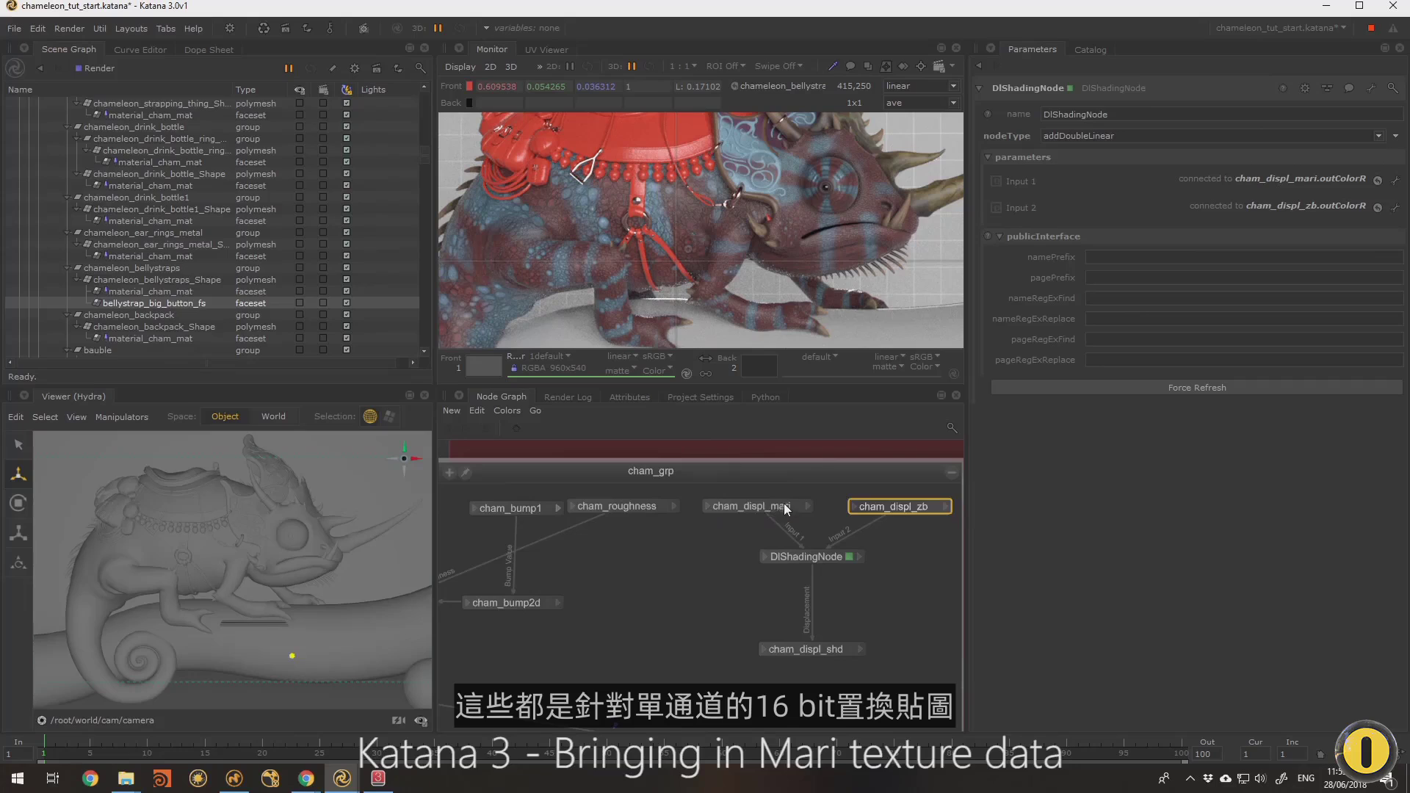
drag(906, 510, 897, 510)
click(802, 507)
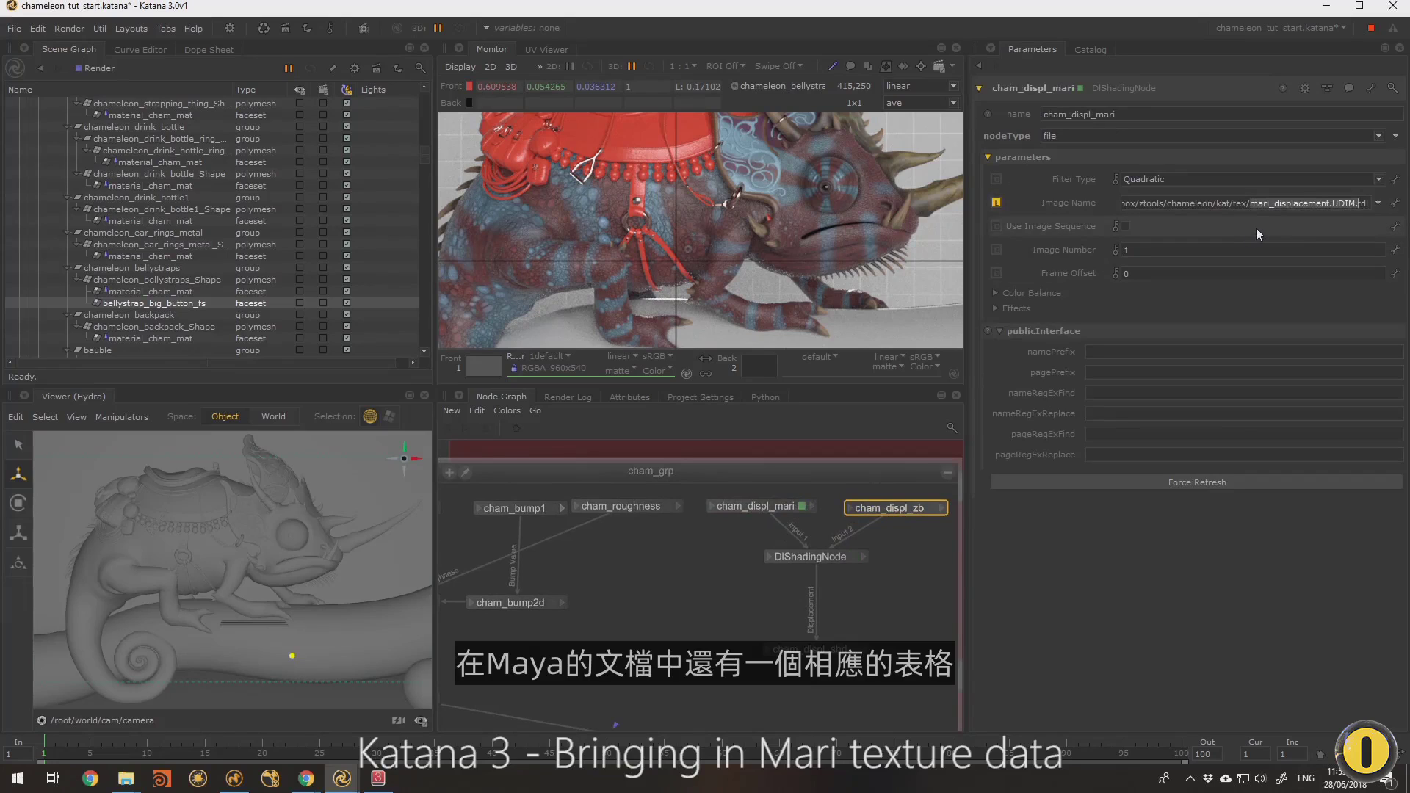
drag(1250, 204, 1370, 205)
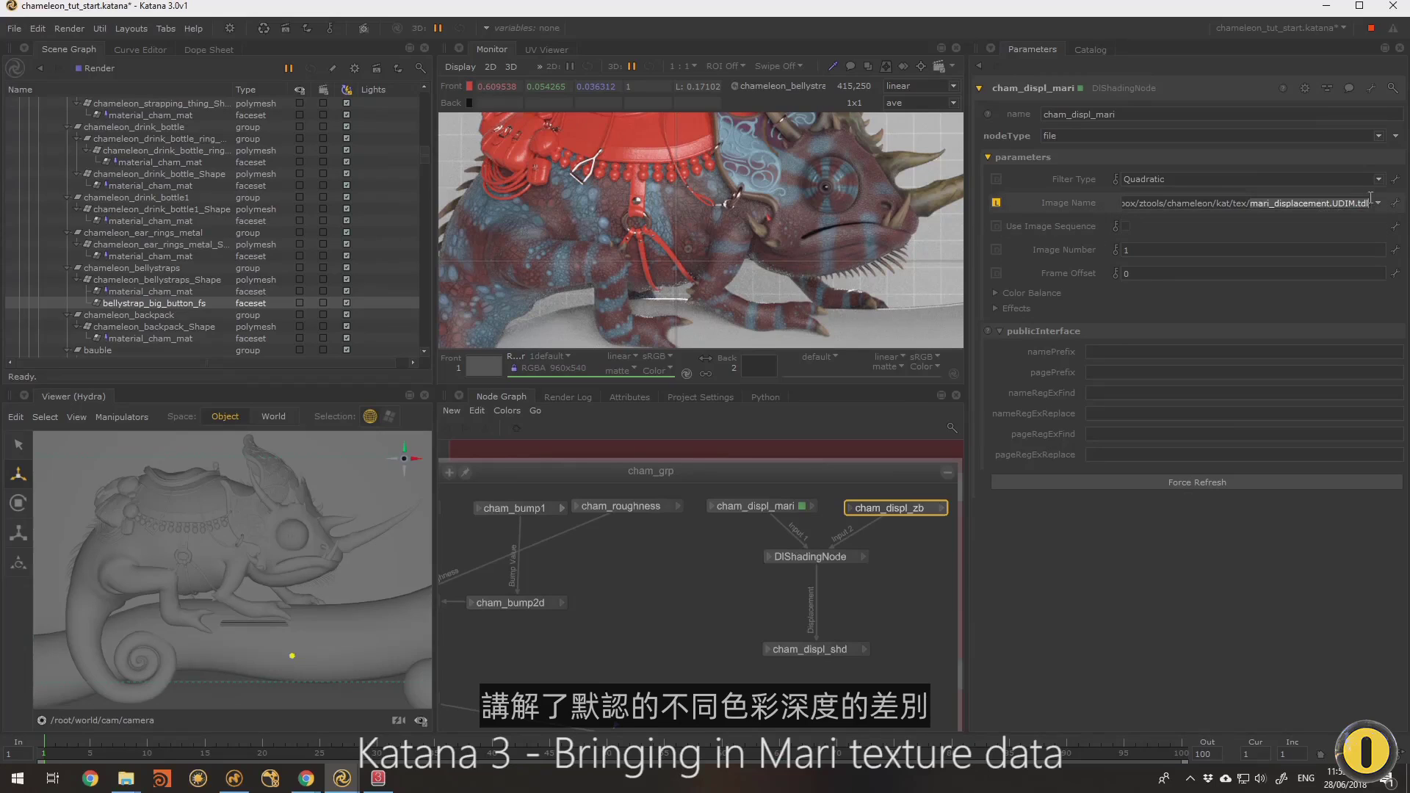
click(1301, 202)
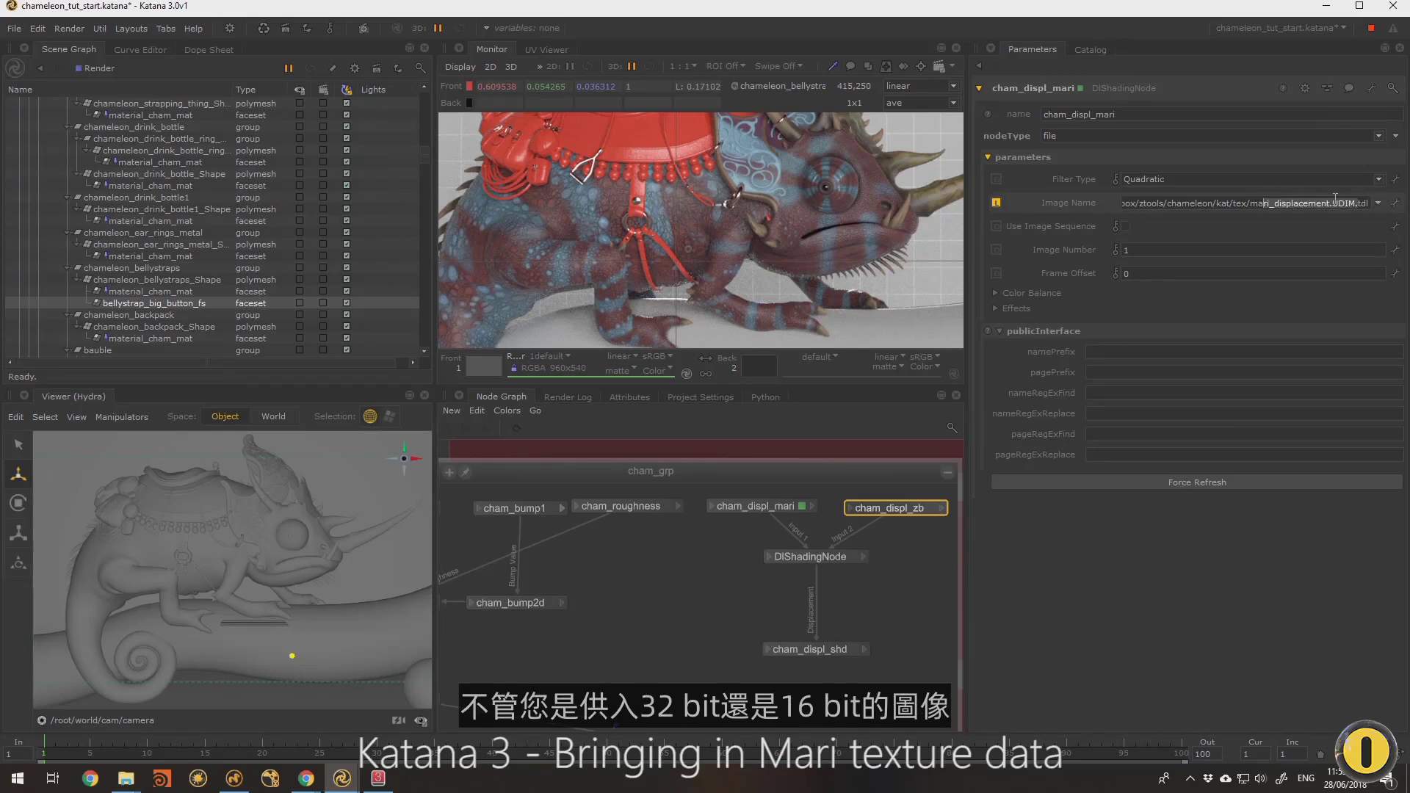
drag(1331, 203, 1369, 203)
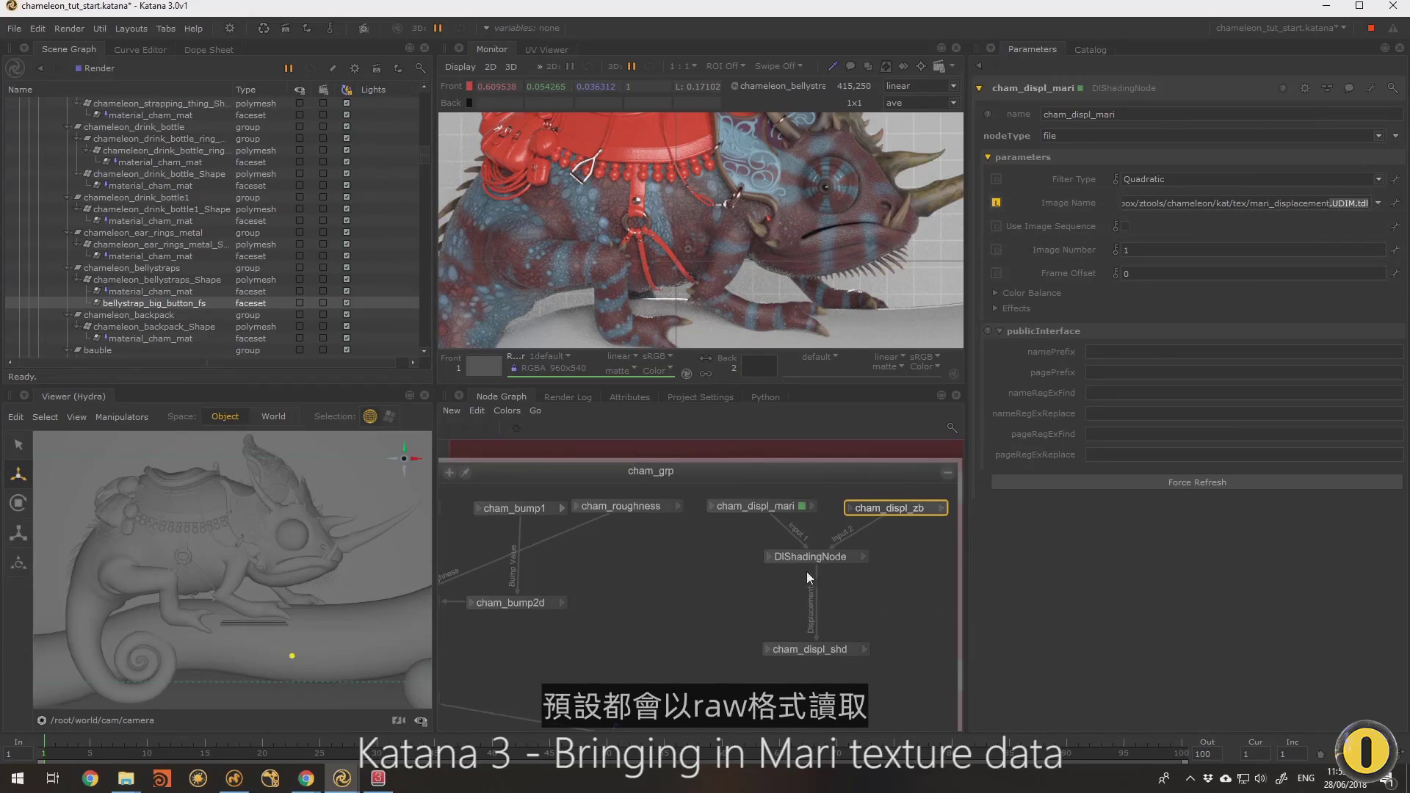
drag(840, 560, 839, 561)
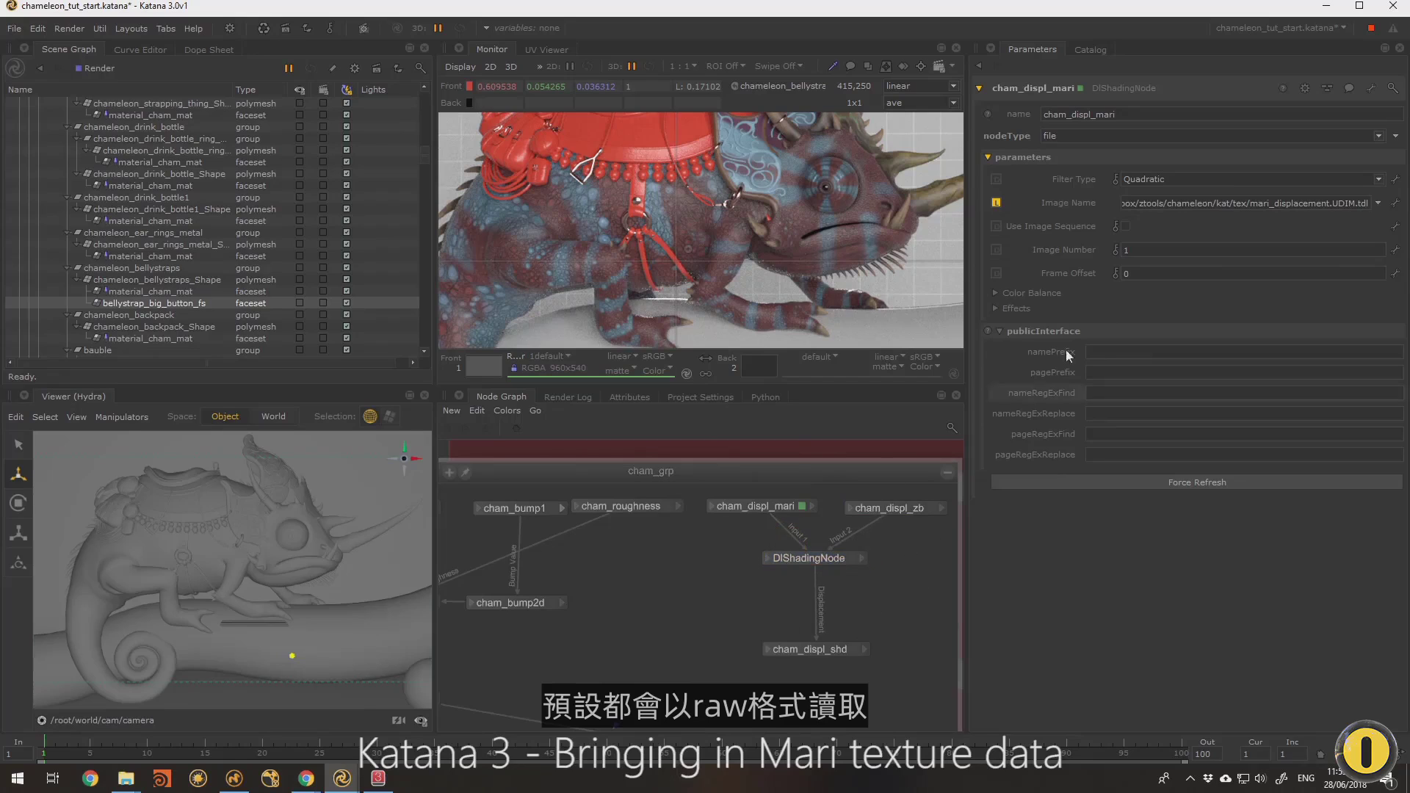
click(1016, 293)
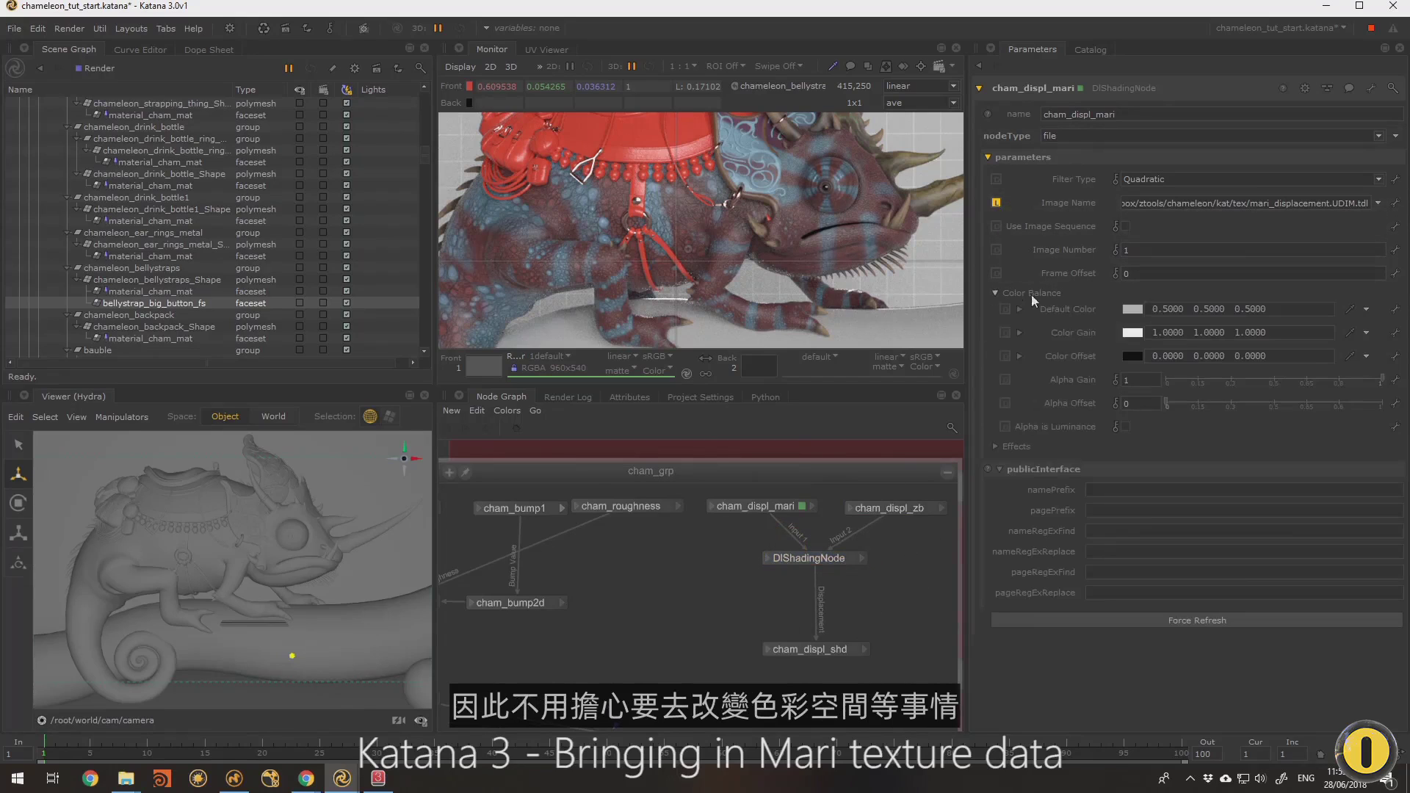
click(1024, 291)
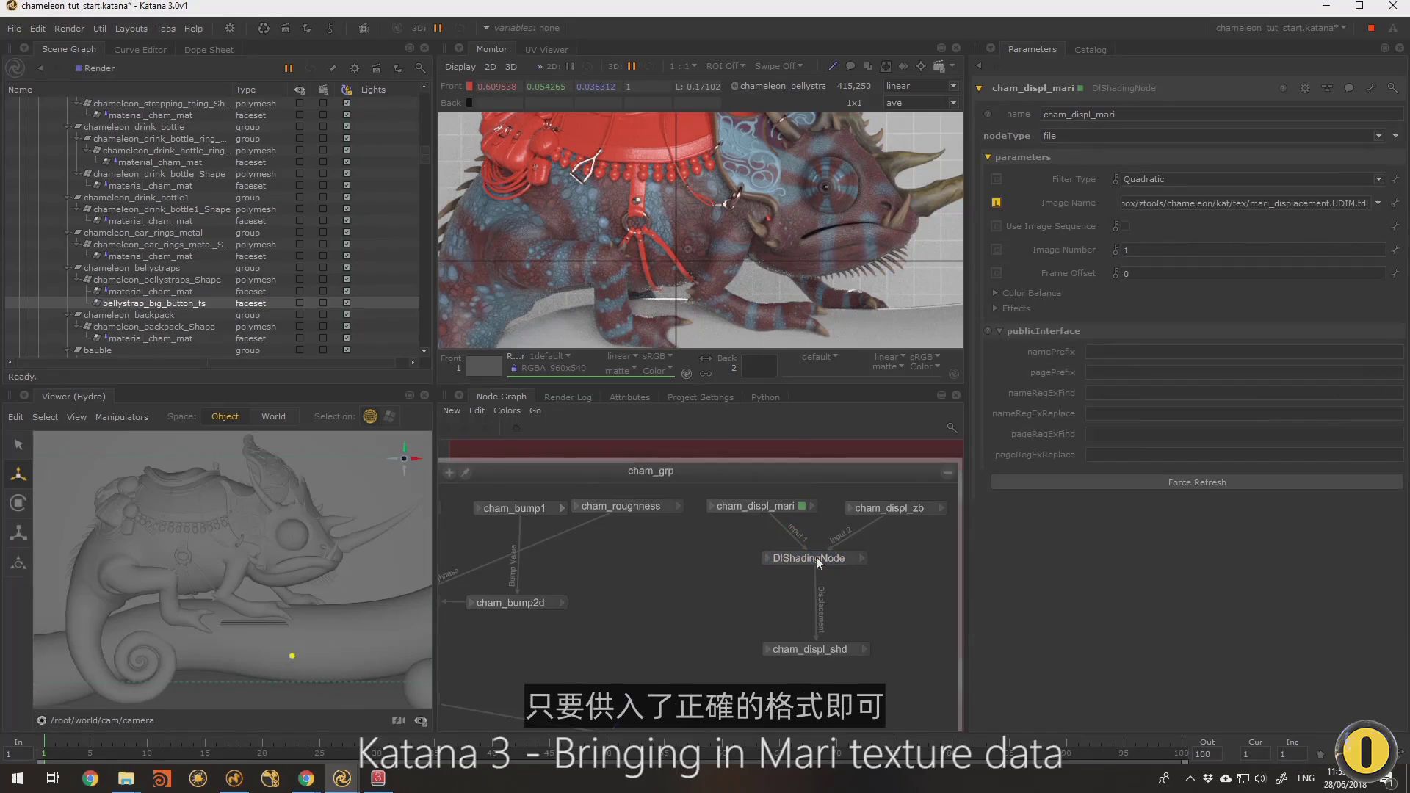
Move cham_displ_shd closer beneath the addDoubleLinear node and check its available output ports
middle_drag(829, 558, 791, 549)
click(790, 555)
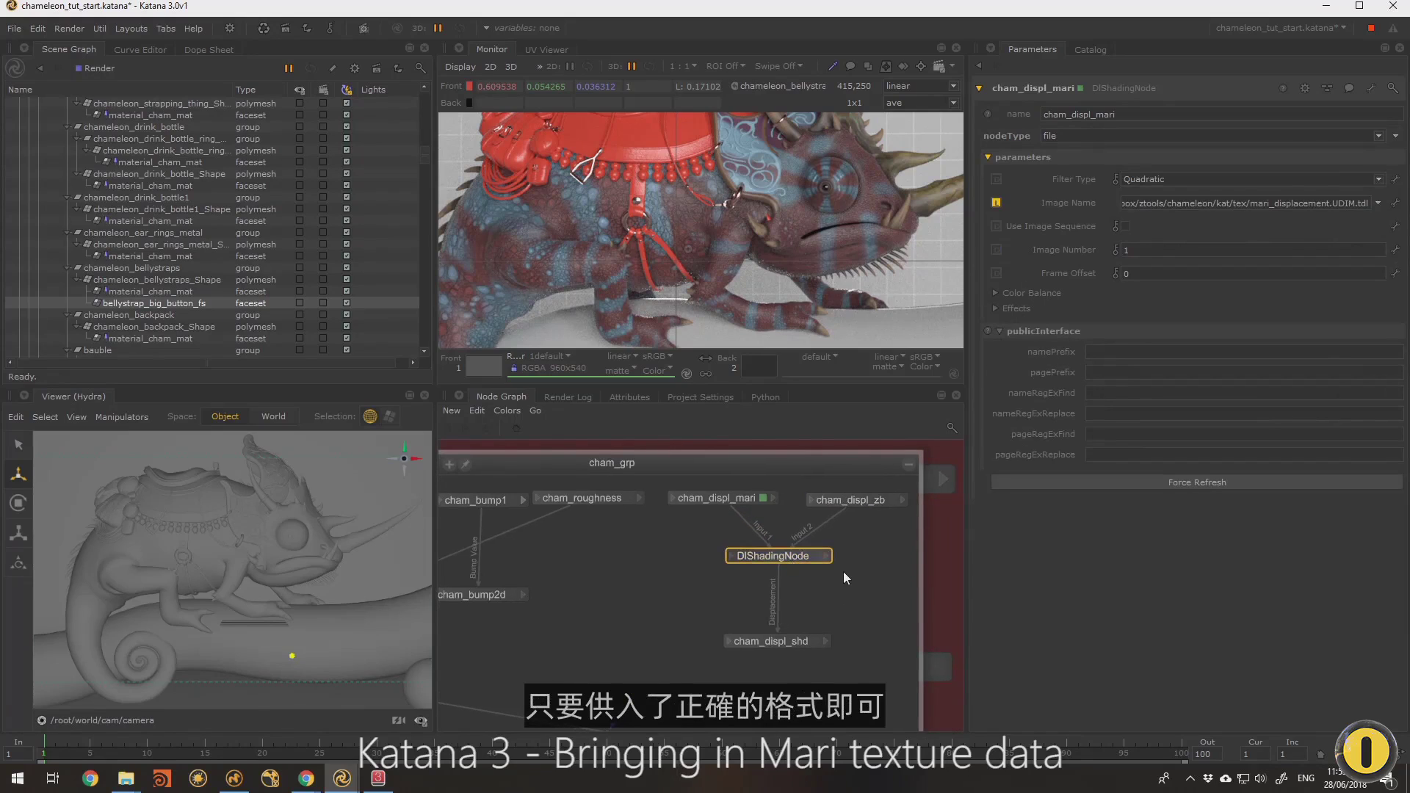
click(830, 640)
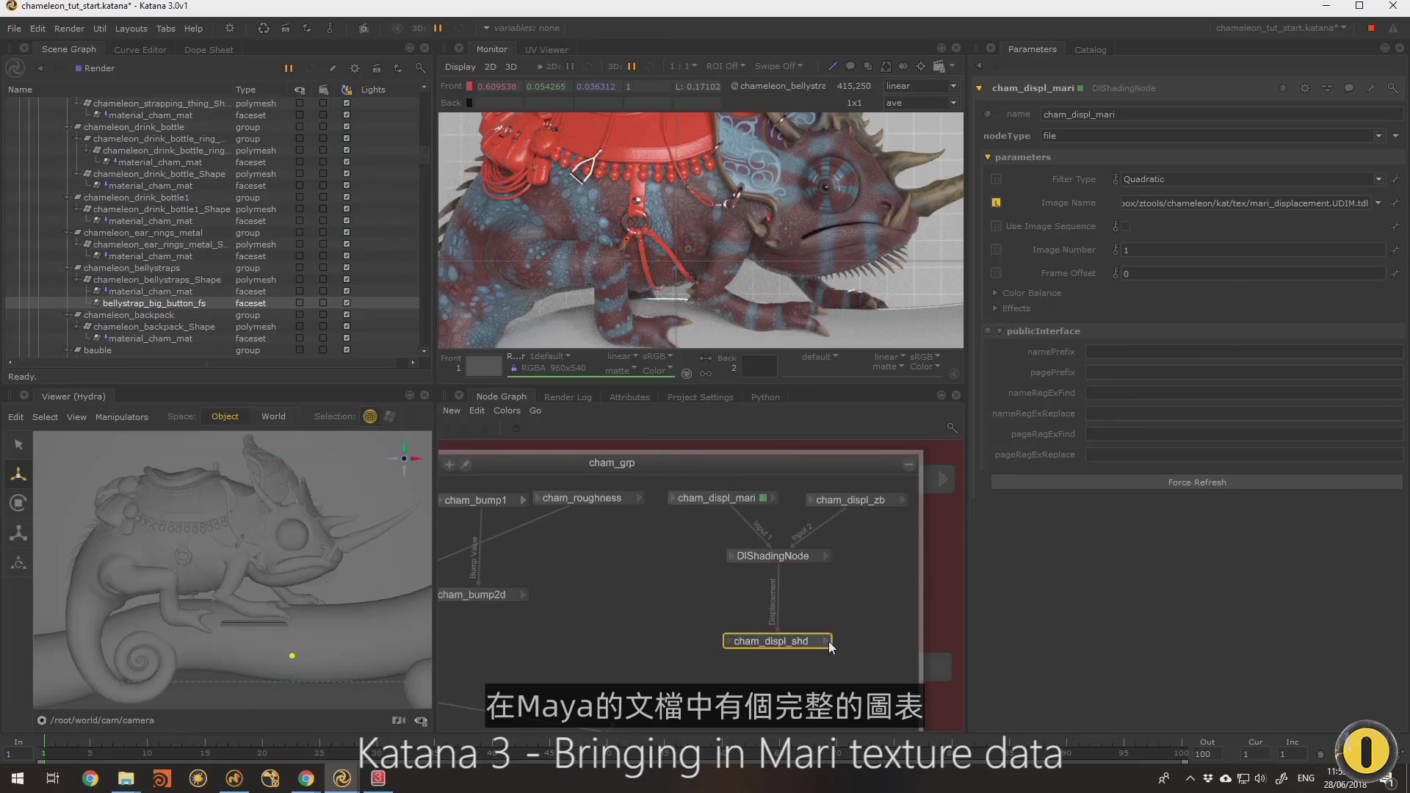
click(827, 641)
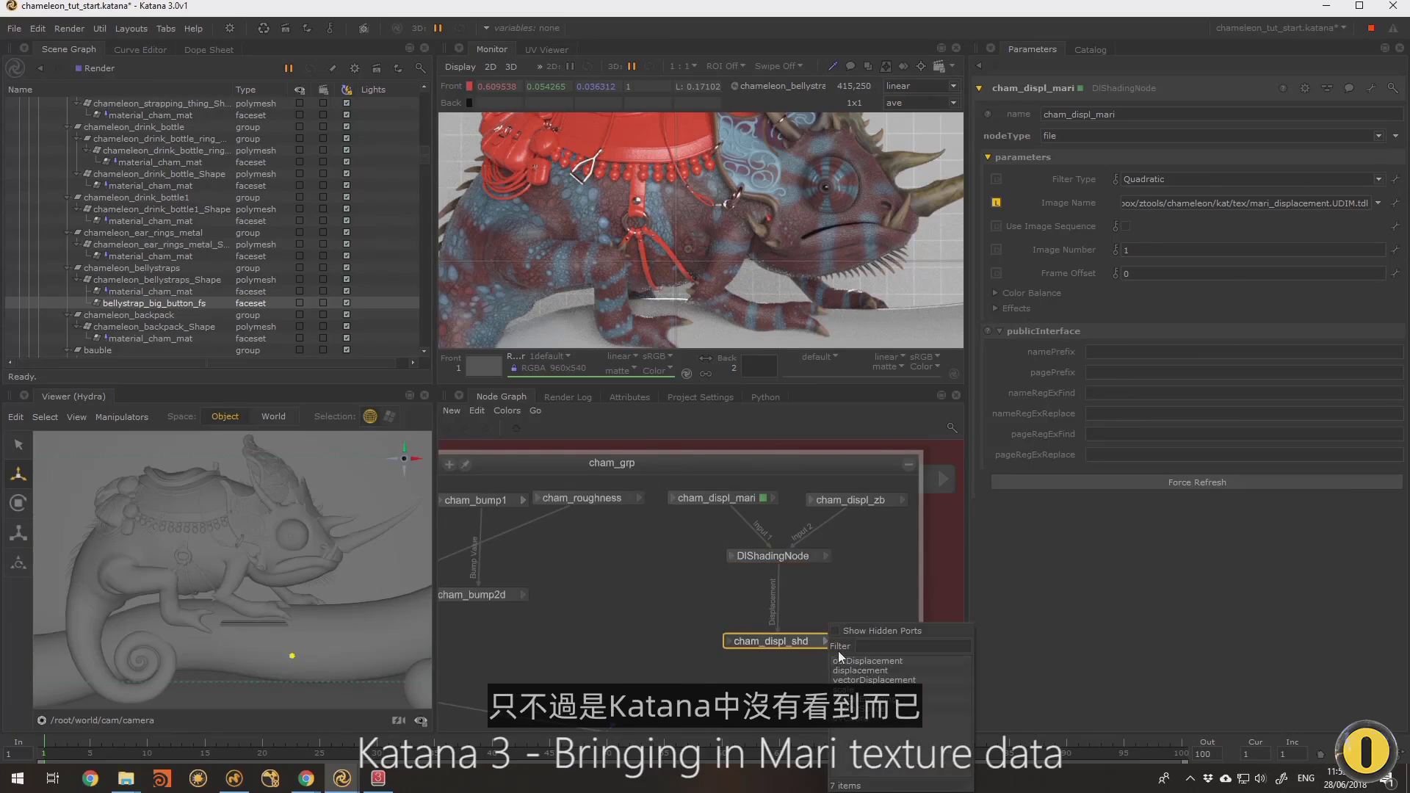
middle_drag(653, 615, 704, 598)
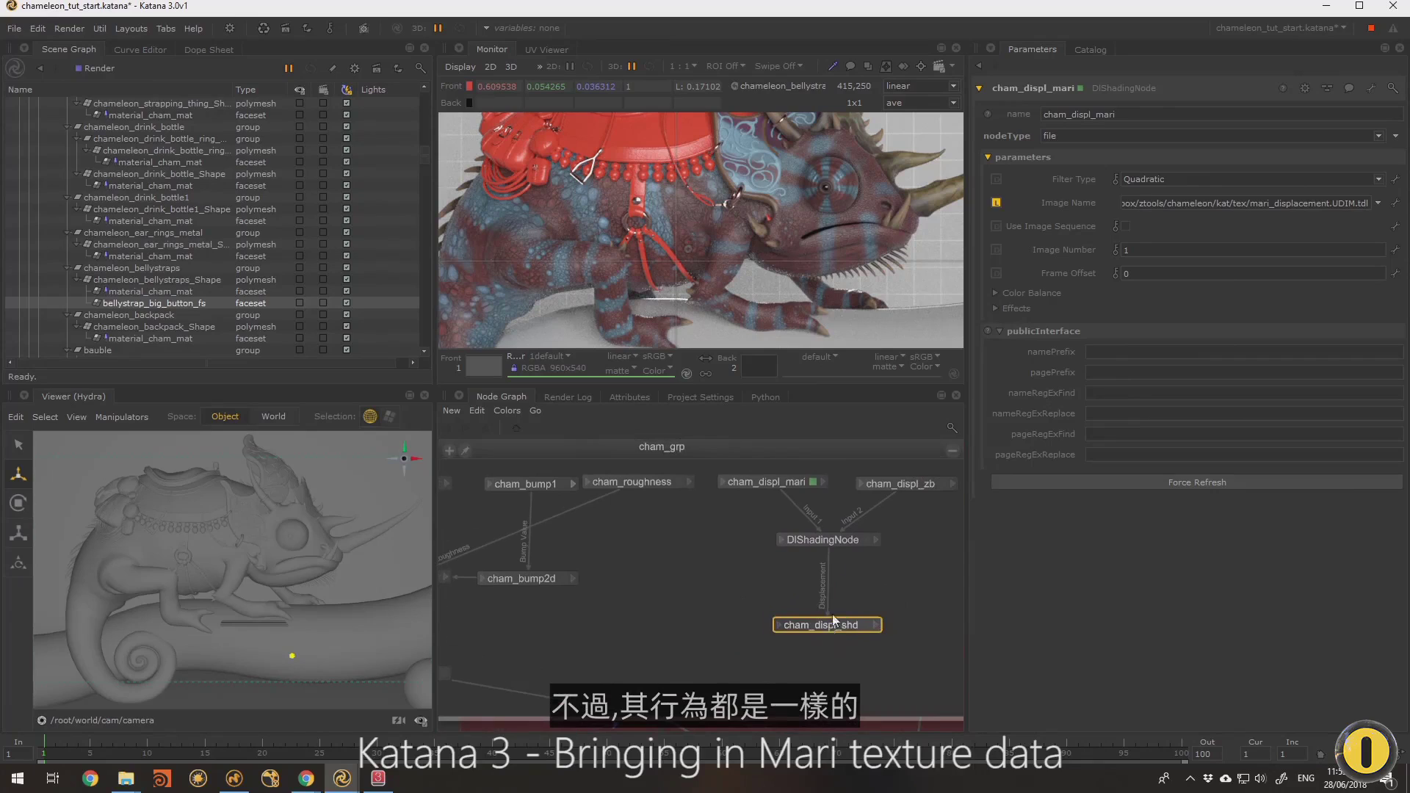
drag(831, 621, 831, 595)
click(877, 598)
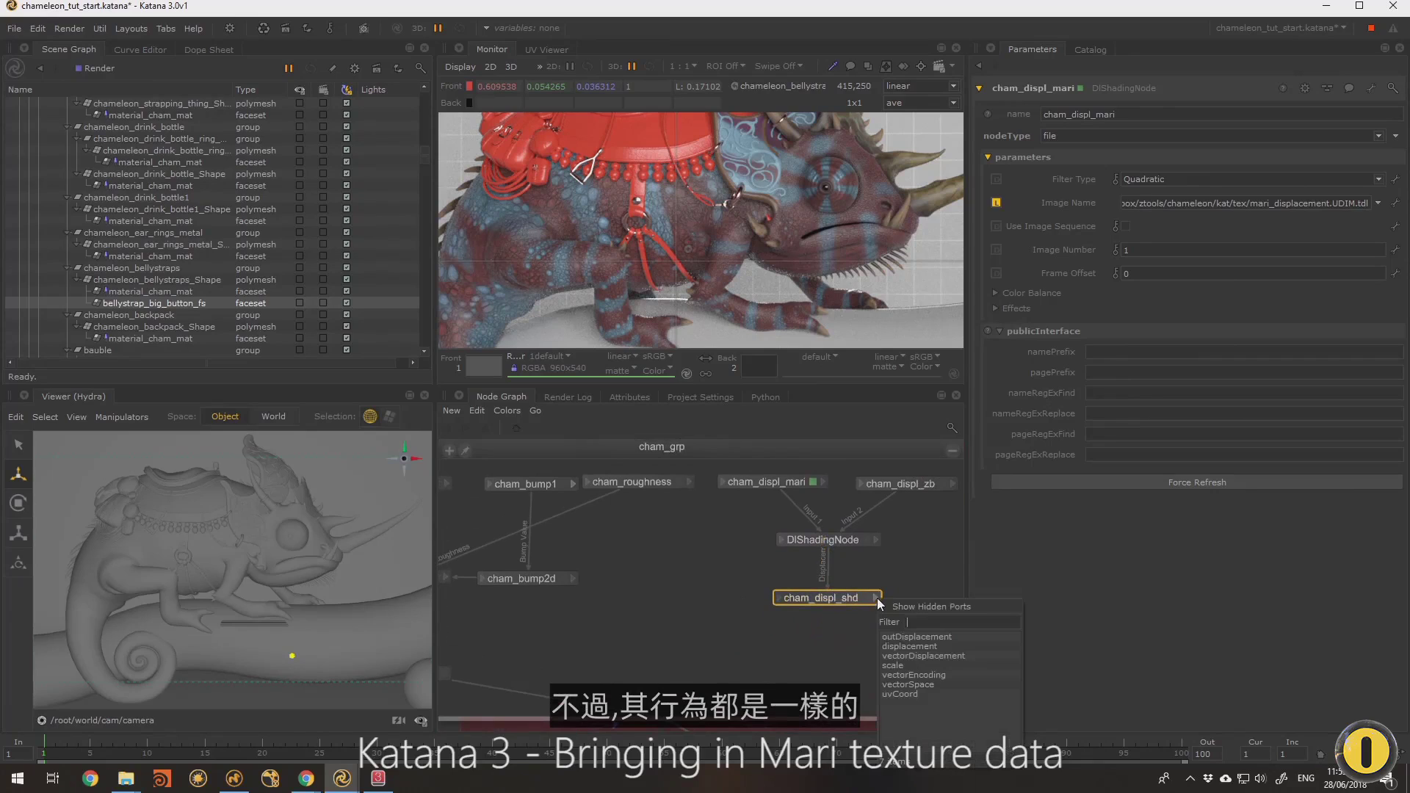
click(903, 638)
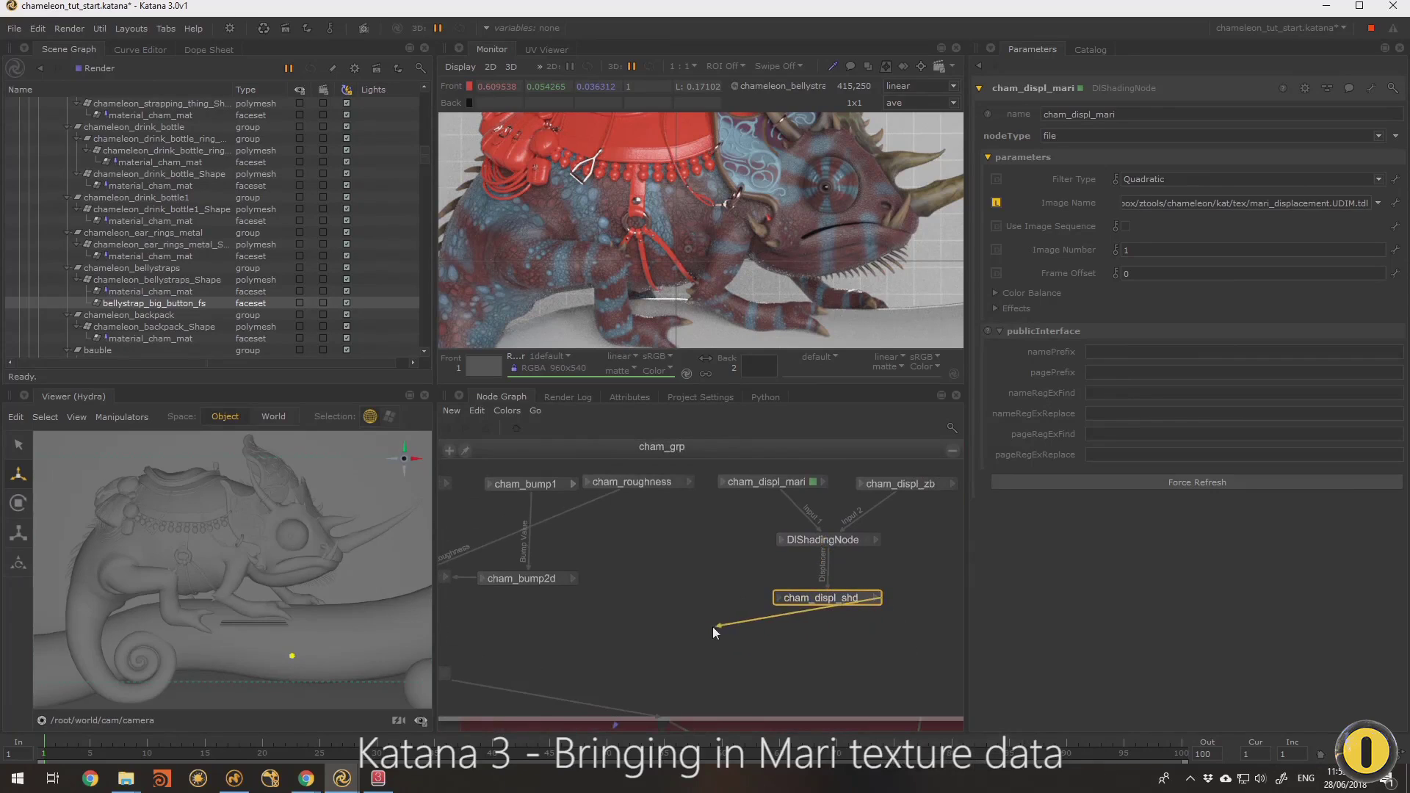
drag(880, 598, 881, 606)
click(879, 605)
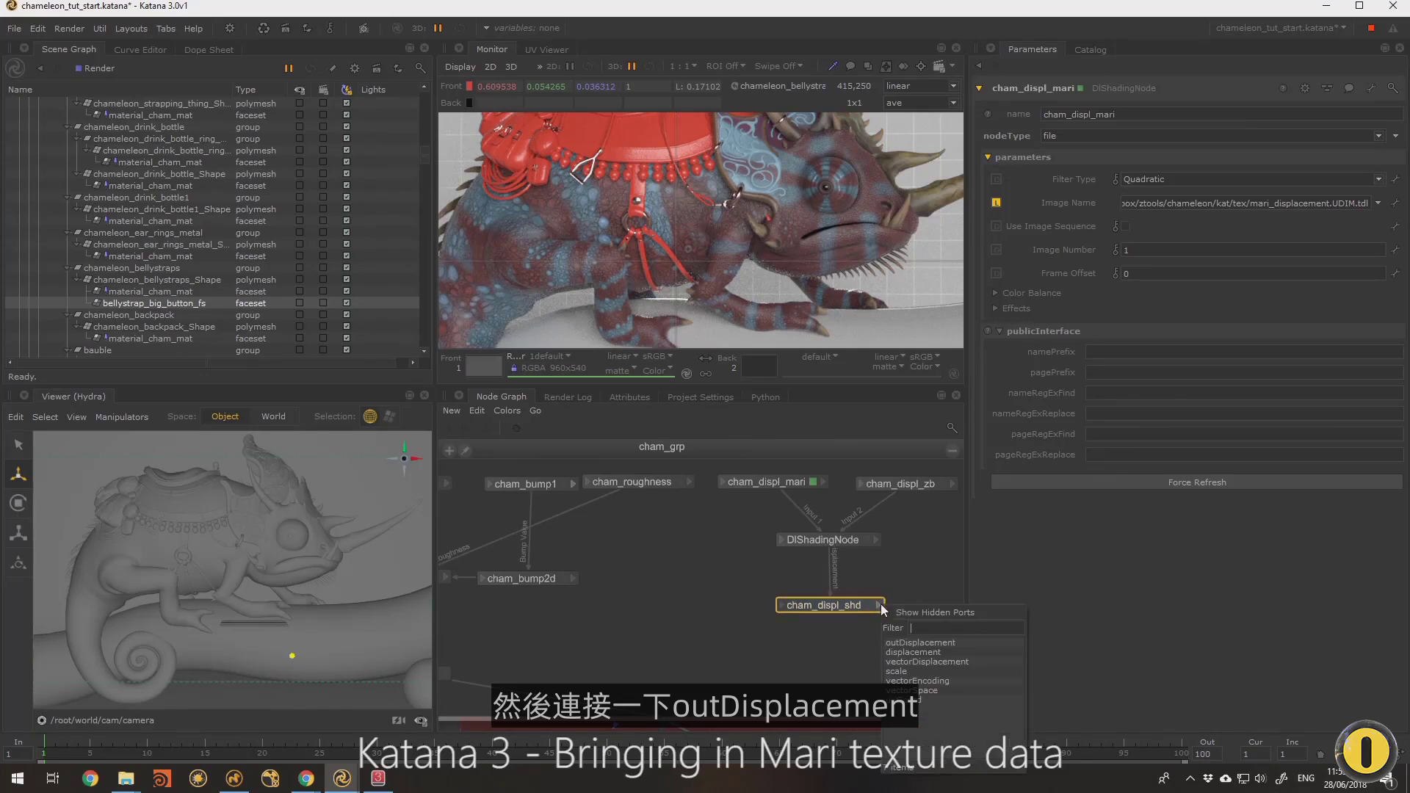
click(902, 641)
middle_drag(648, 618, 805, 618)
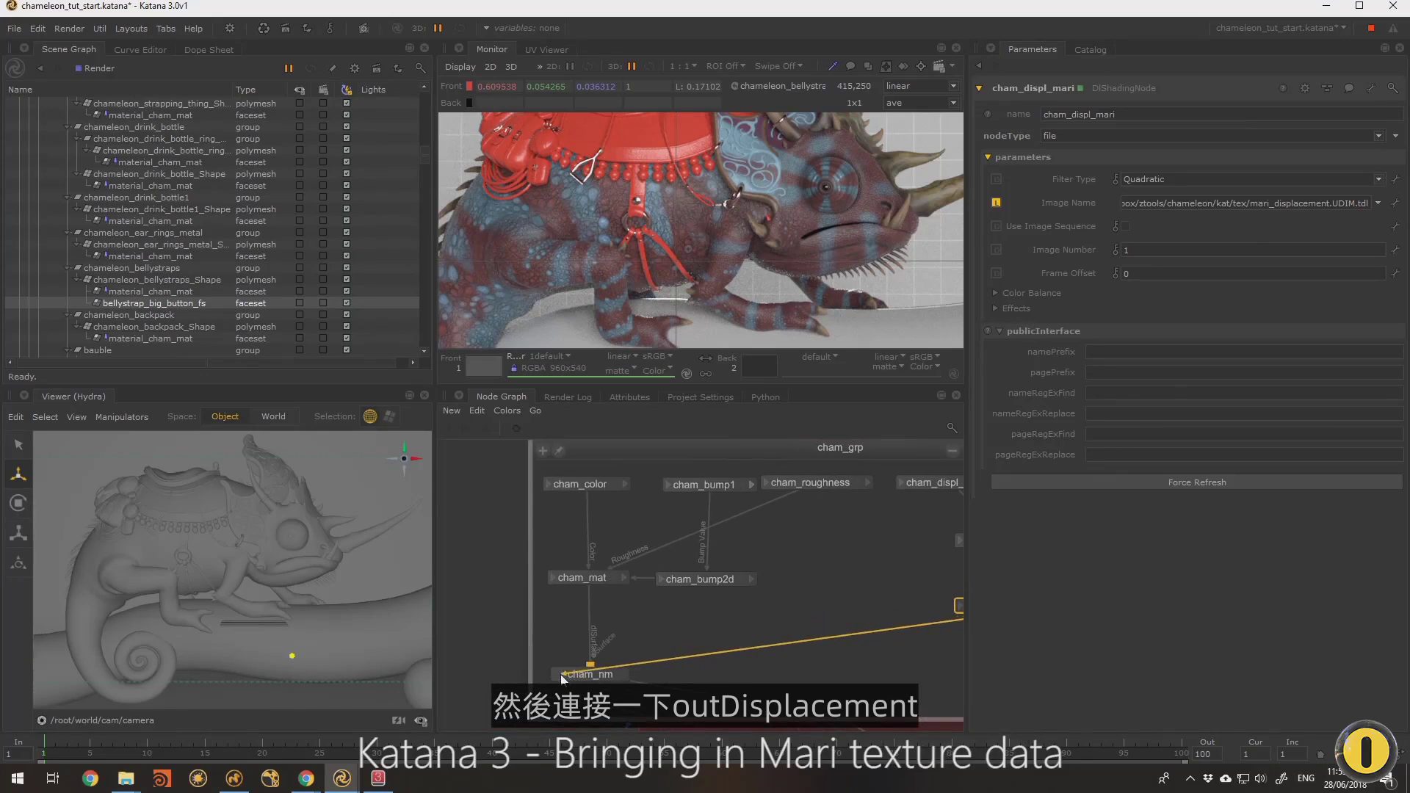
key(Escape)
Add a dl Displacement terminal to the cham_nm network material
scroll(637, 654, up, 4)
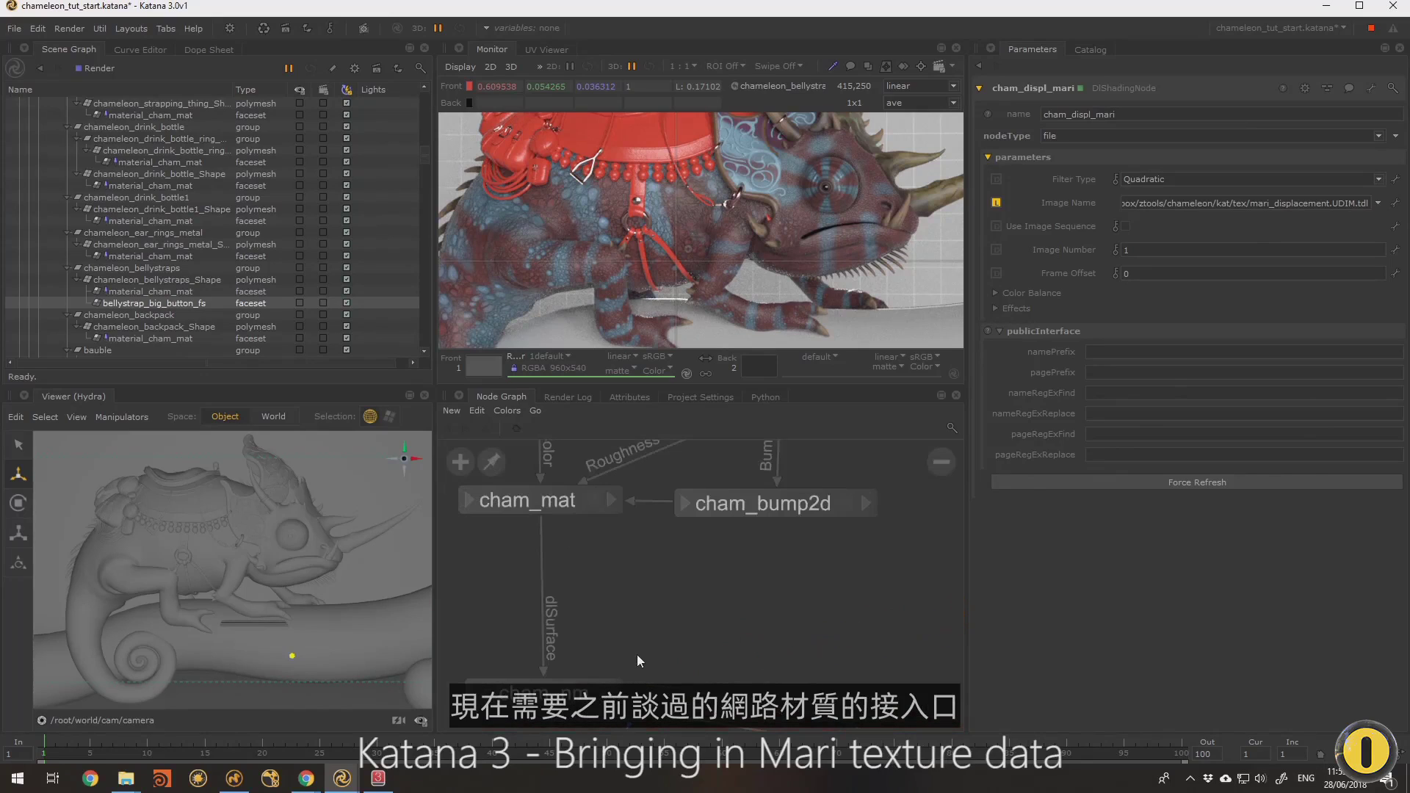
double_click(575, 694)
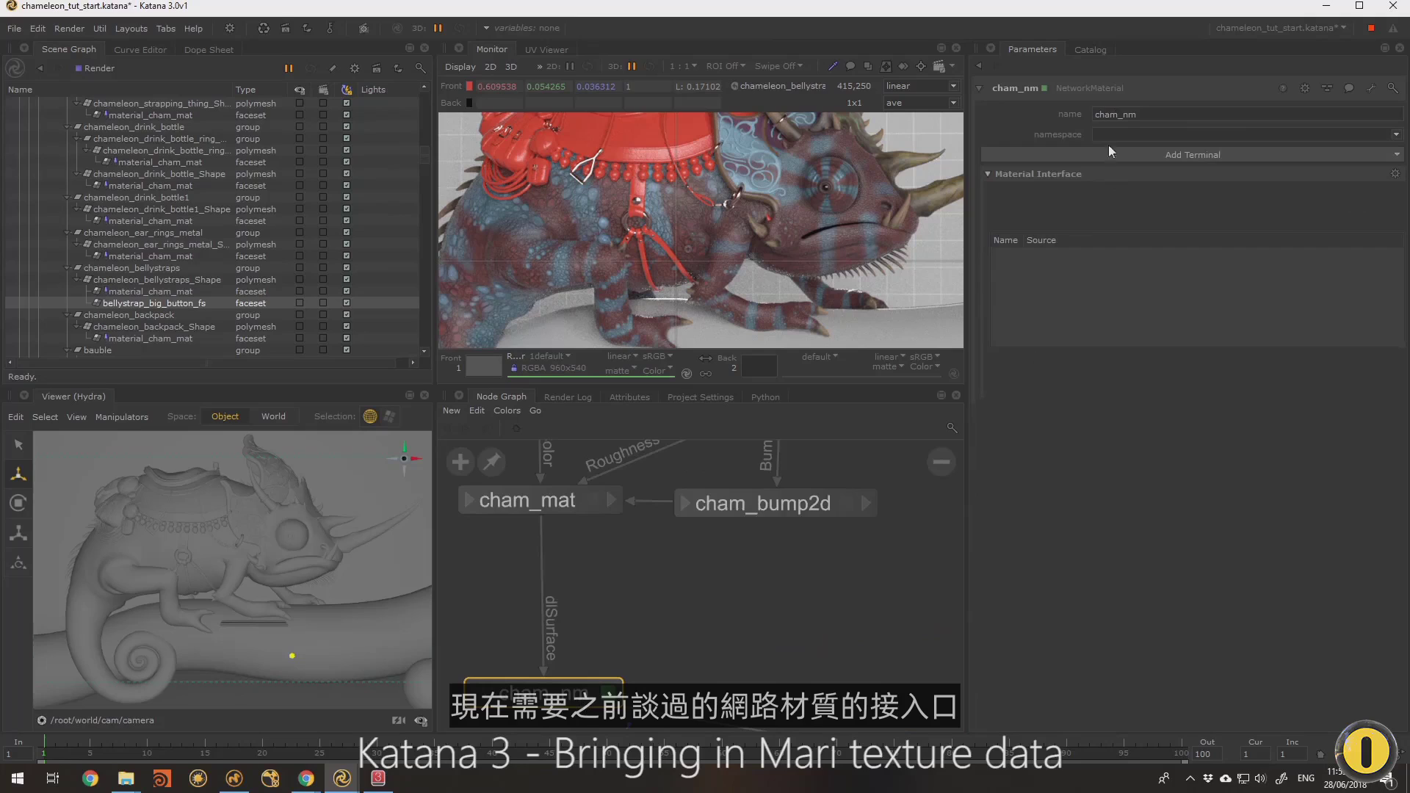
click(1162, 154)
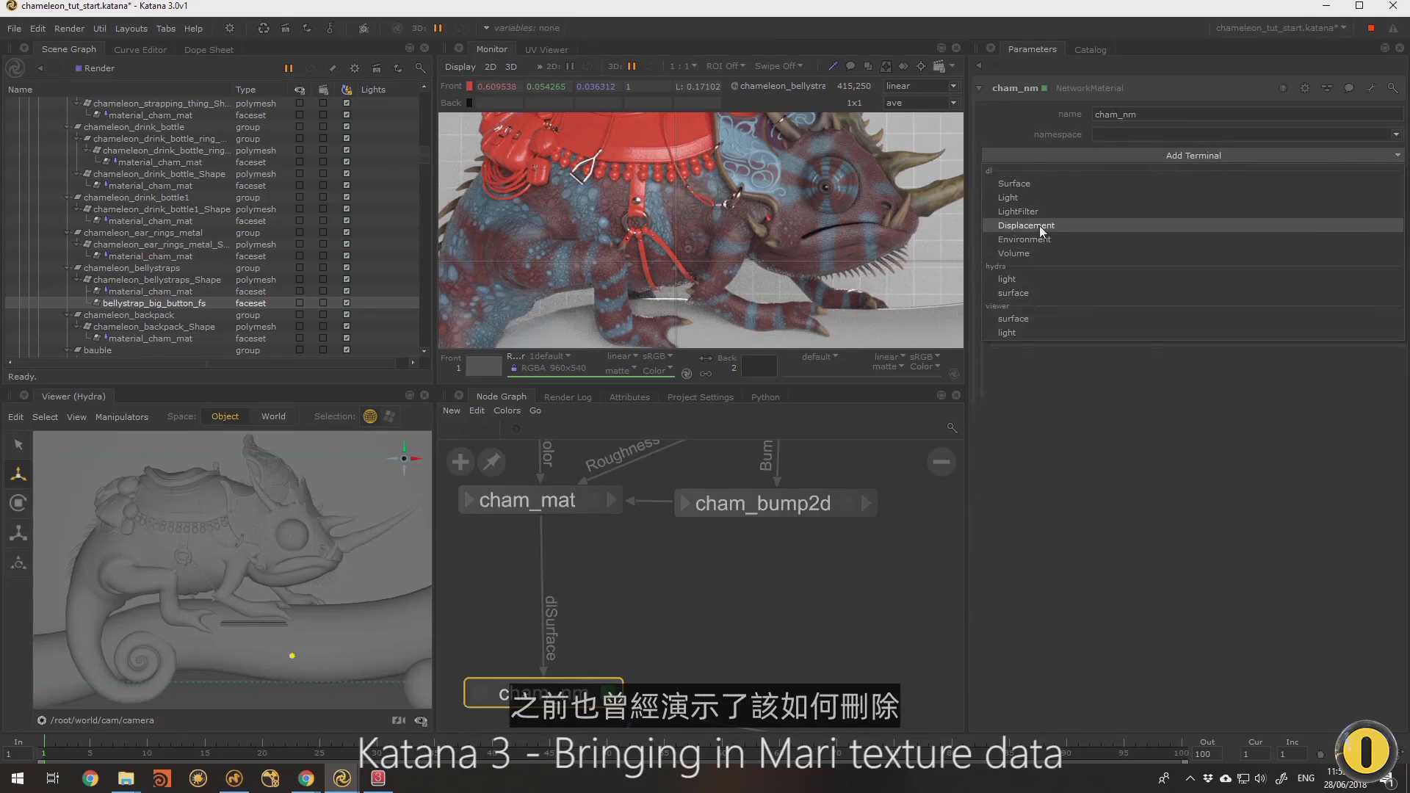
click(1038, 226)
Connect cham_displ_shd's outDisplacement output to the dlDisplacement input of cham_nm
scroll(829, 625, down, 3)
middle_drag(830, 626, 738, 617)
middle_drag(924, 591, 791, 576)
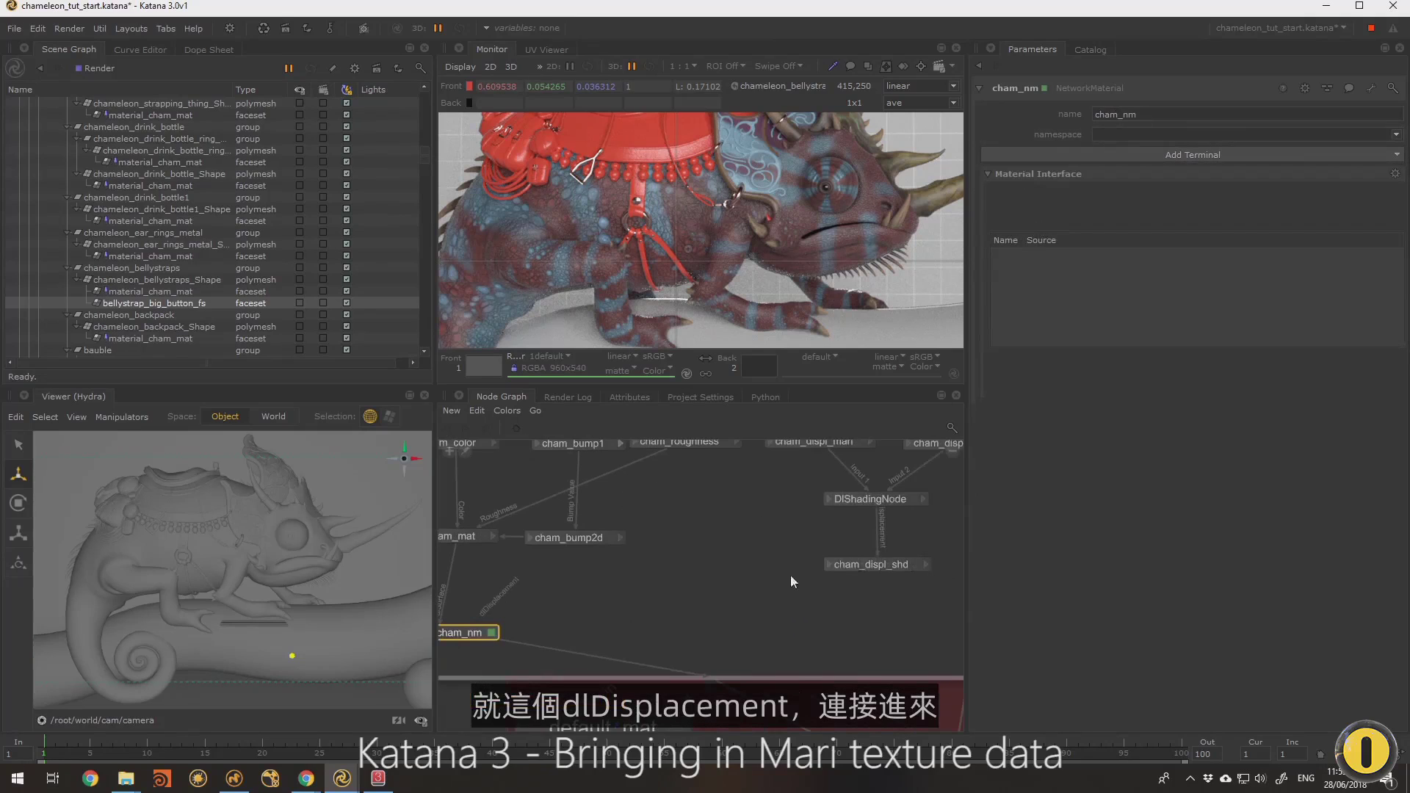
double_click(927, 564)
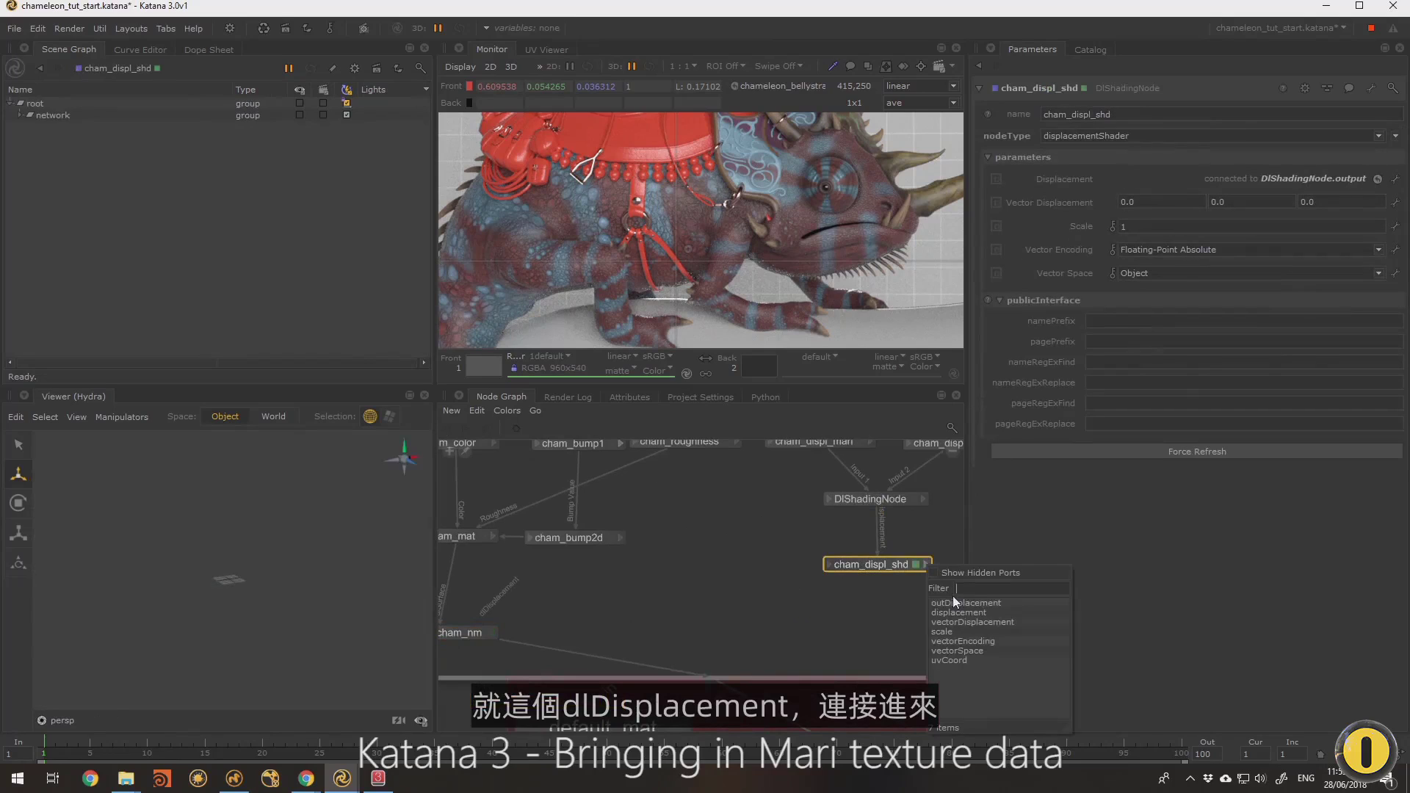
click(949, 601)
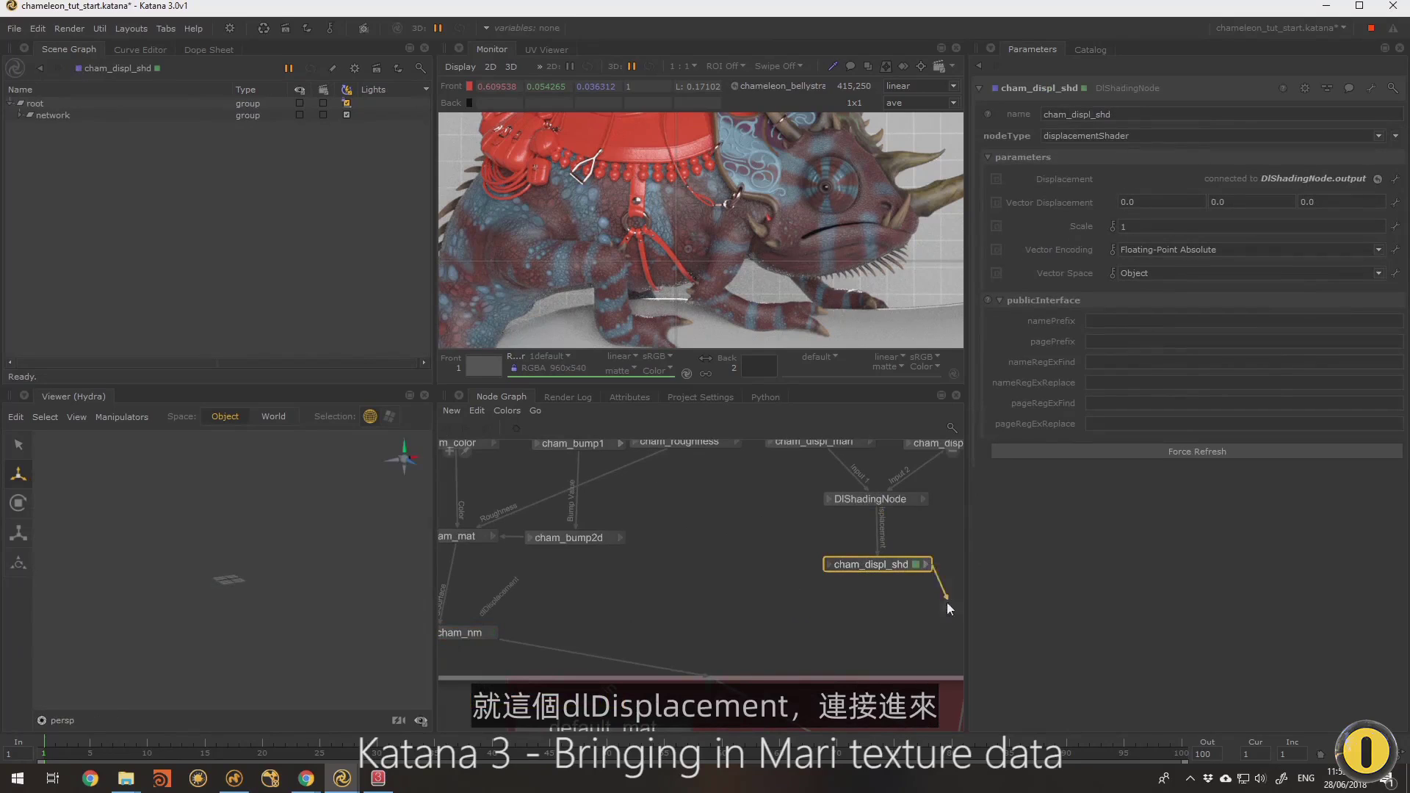
click(482, 624)
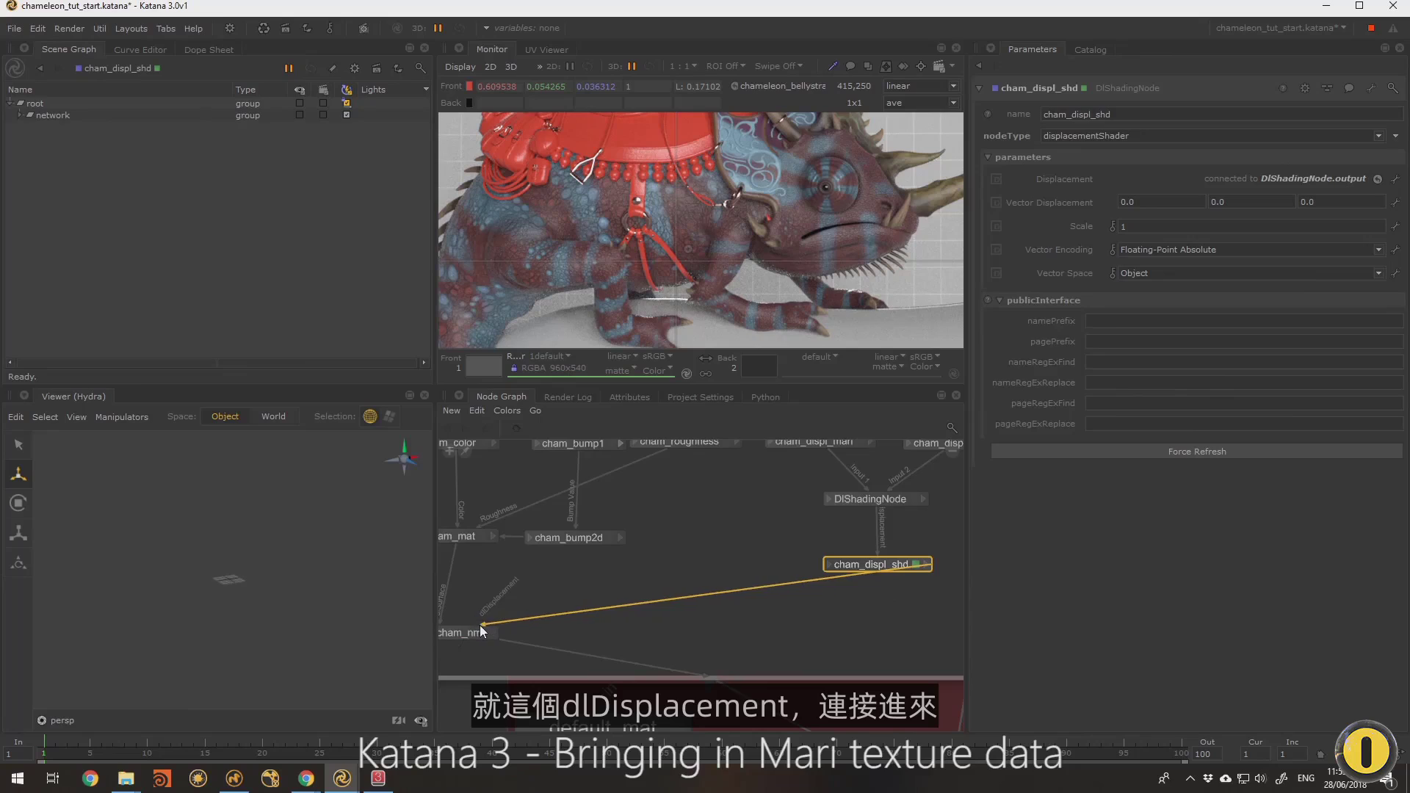
click(928, 564)
click(963, 605)
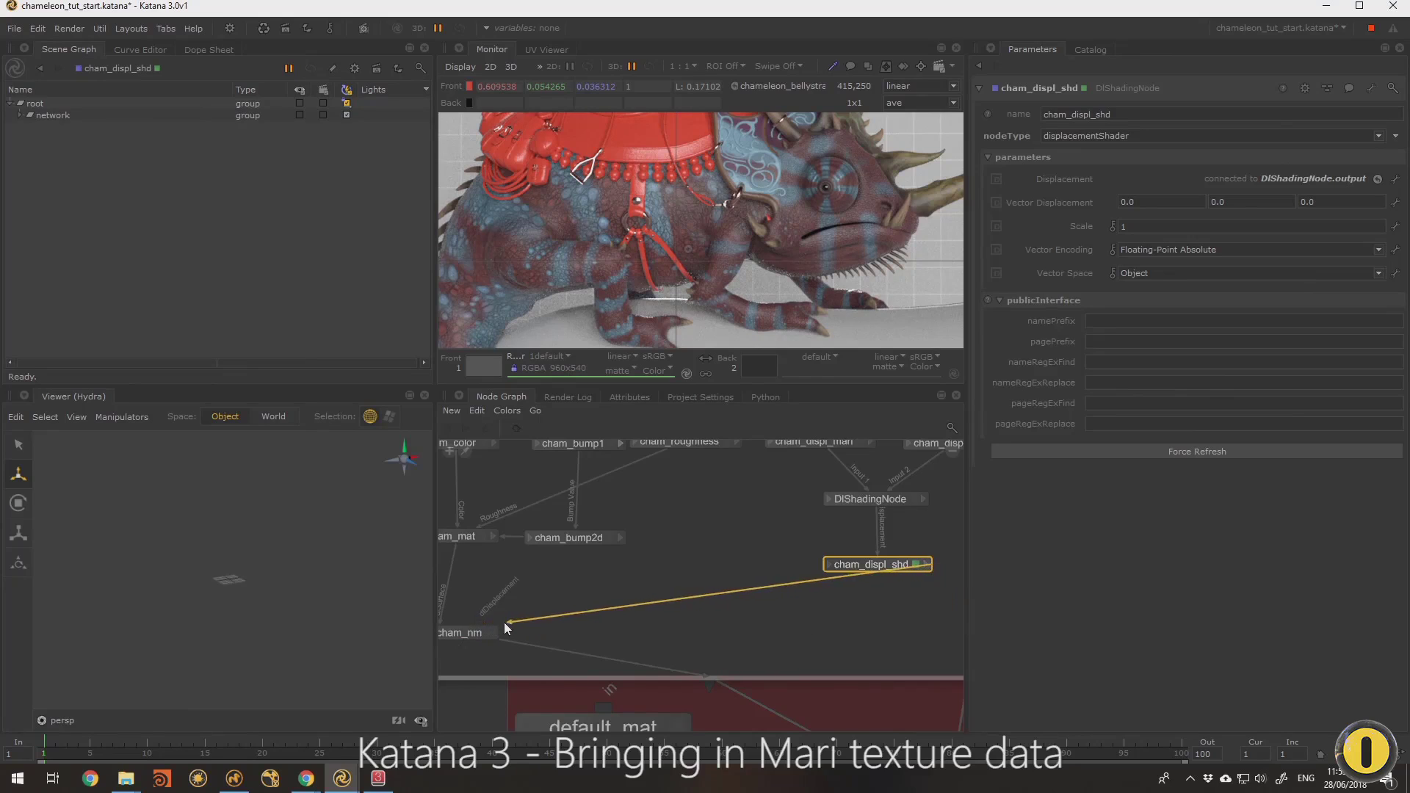
click(481, 623)
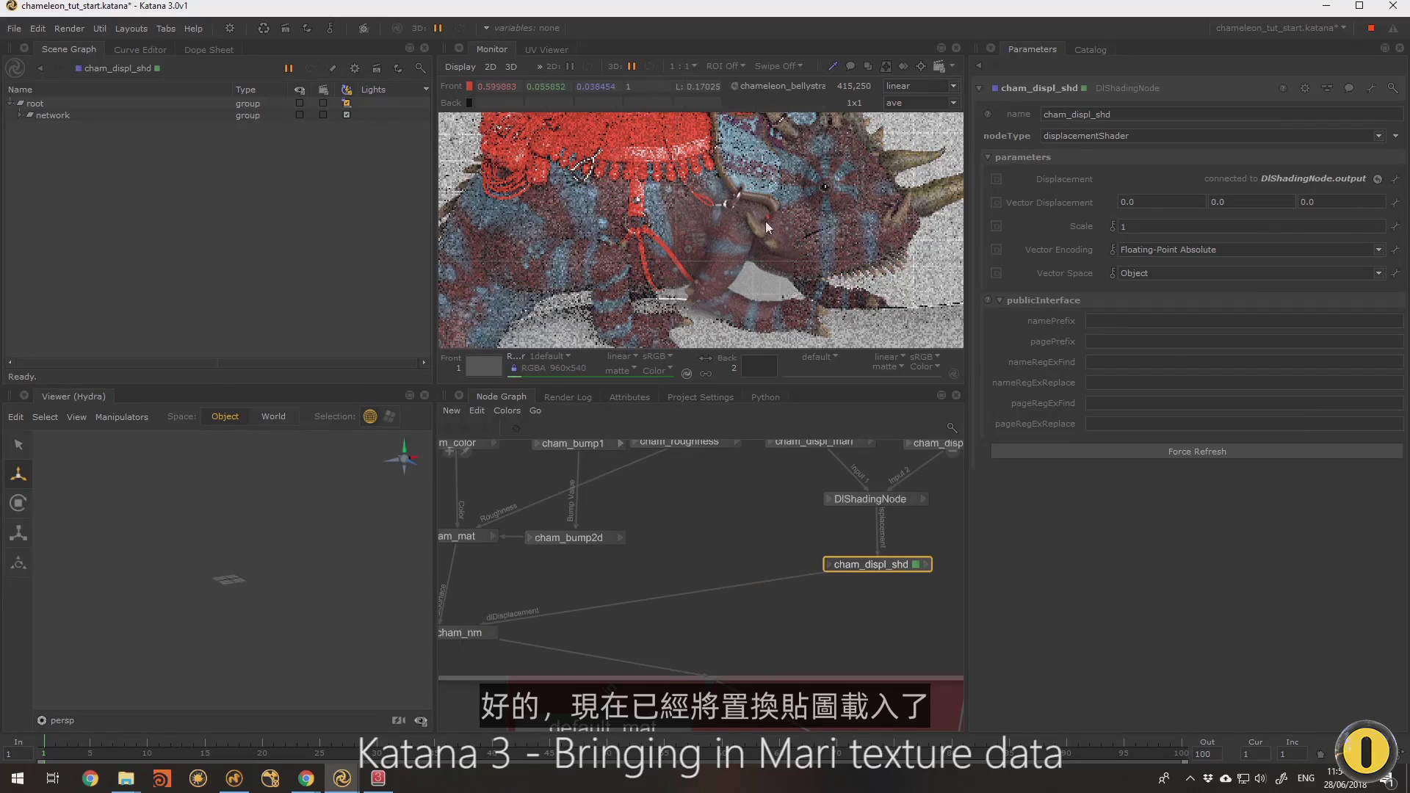
Examine the displacement detail on the chameleon's skin in the live render
scroll(796, 205, up, 1)
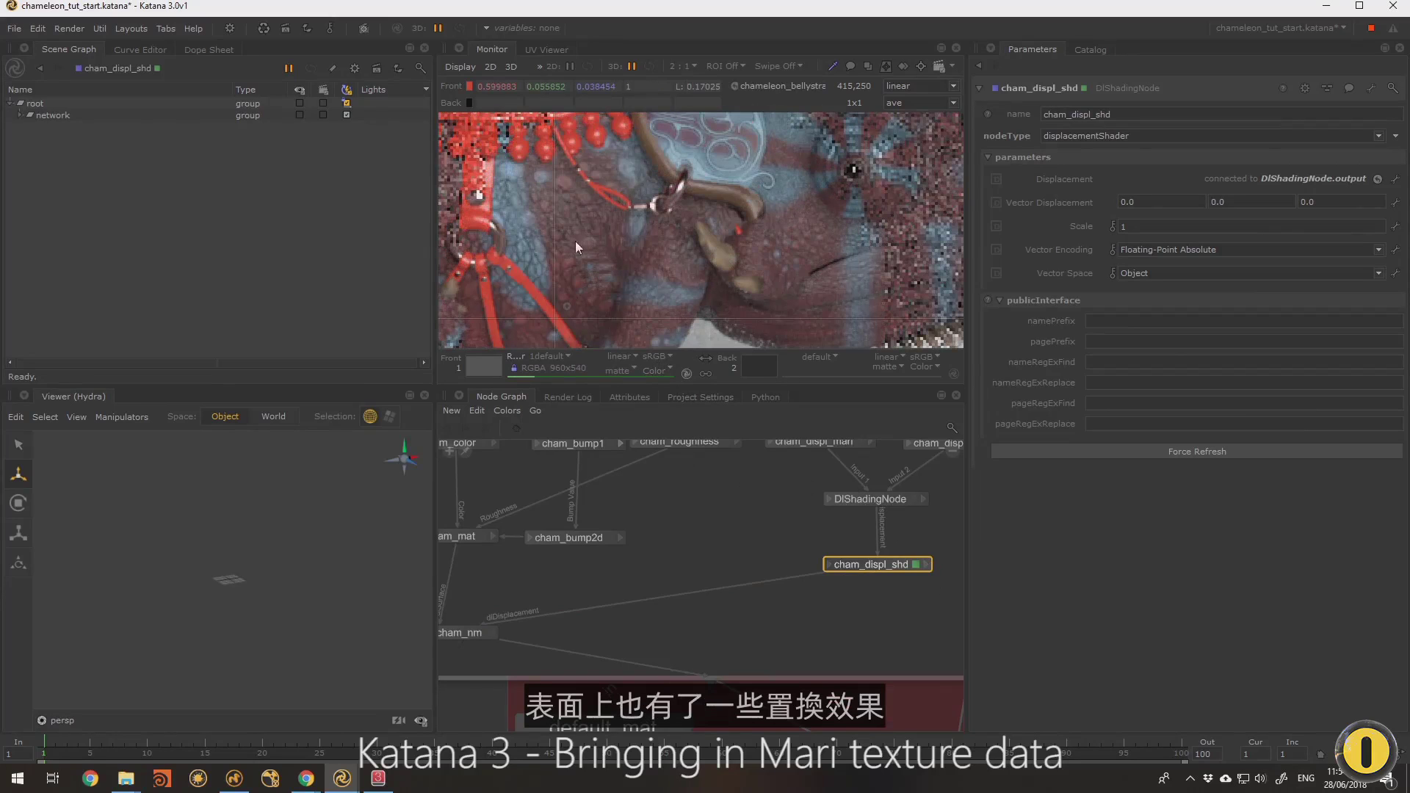
middle_drag(548, 212, 836, 182)
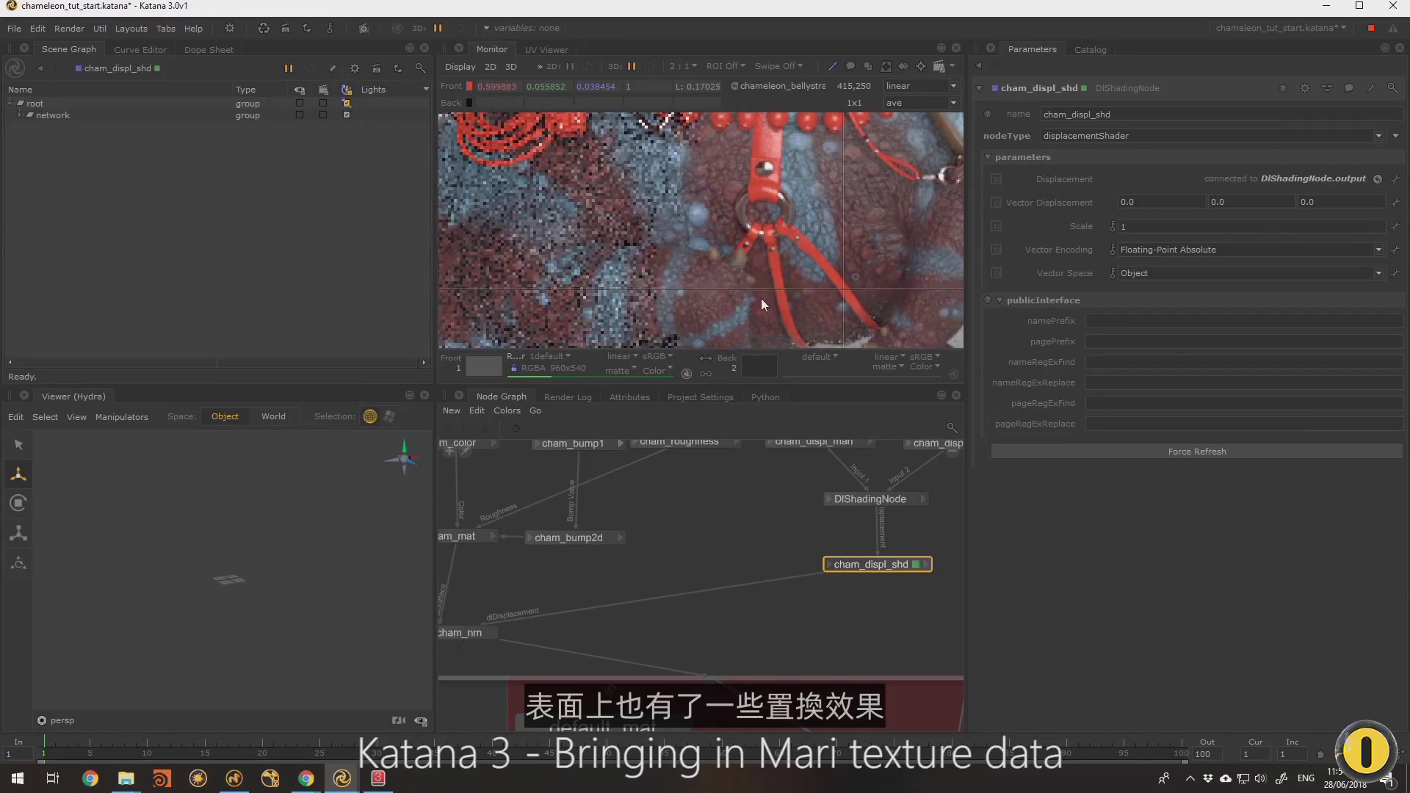
scroll(768, 234, down, 1)
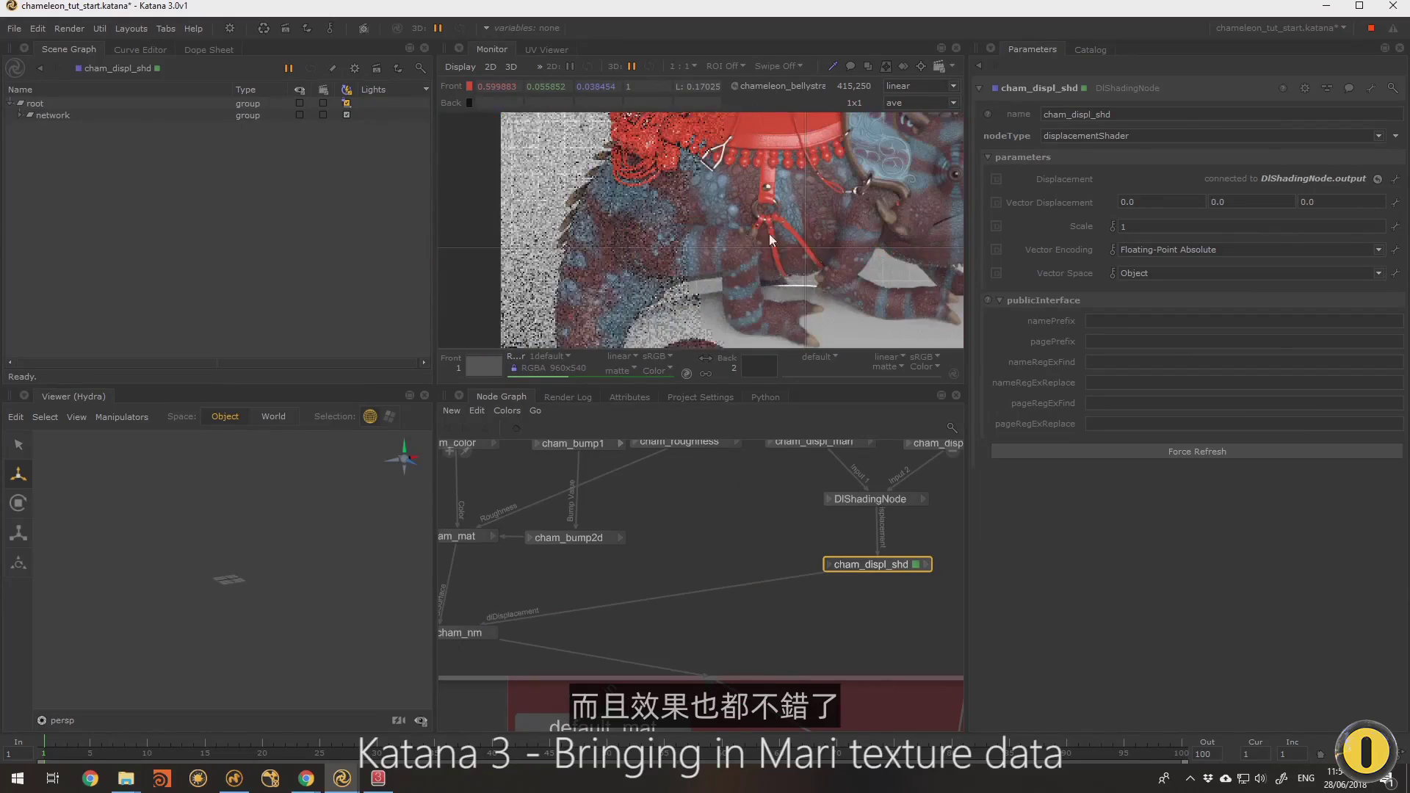
middle_drag(928, 205, 756, 244)
Tidy the displacement network by moving cham_displ_shd closer under the addDoubleLinear node and cham_displ_mari nearer to cham_displ_zb
middle_drag(789, 543, 708, 550)
scroll(838, 528, down, 1)
scroll(730, 535, up, 2)
scroll(774, 584, down, 2)
scroll(778, 587, up, 1)
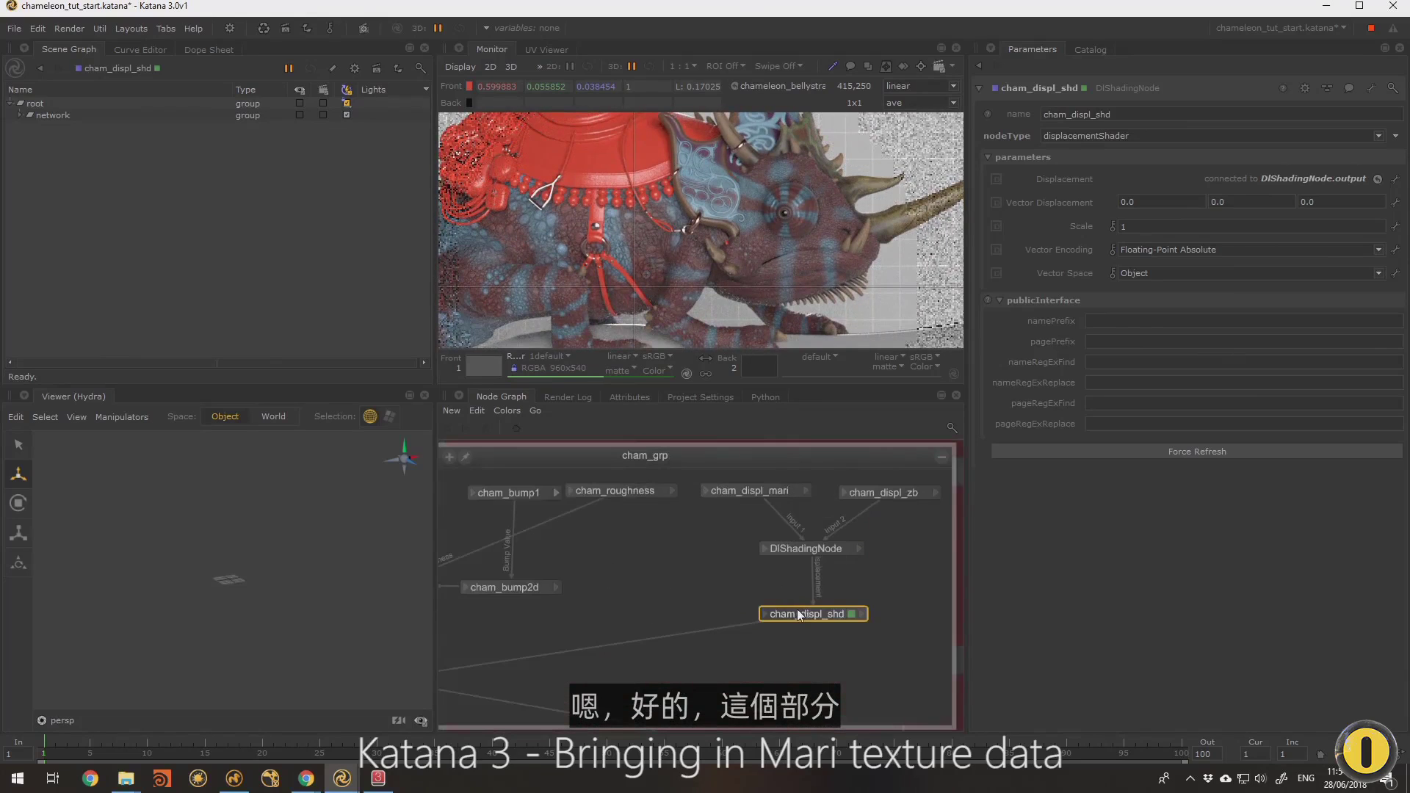
drag(798, 610, 815, 599)
middle_drag(633, 516, 755, 516)
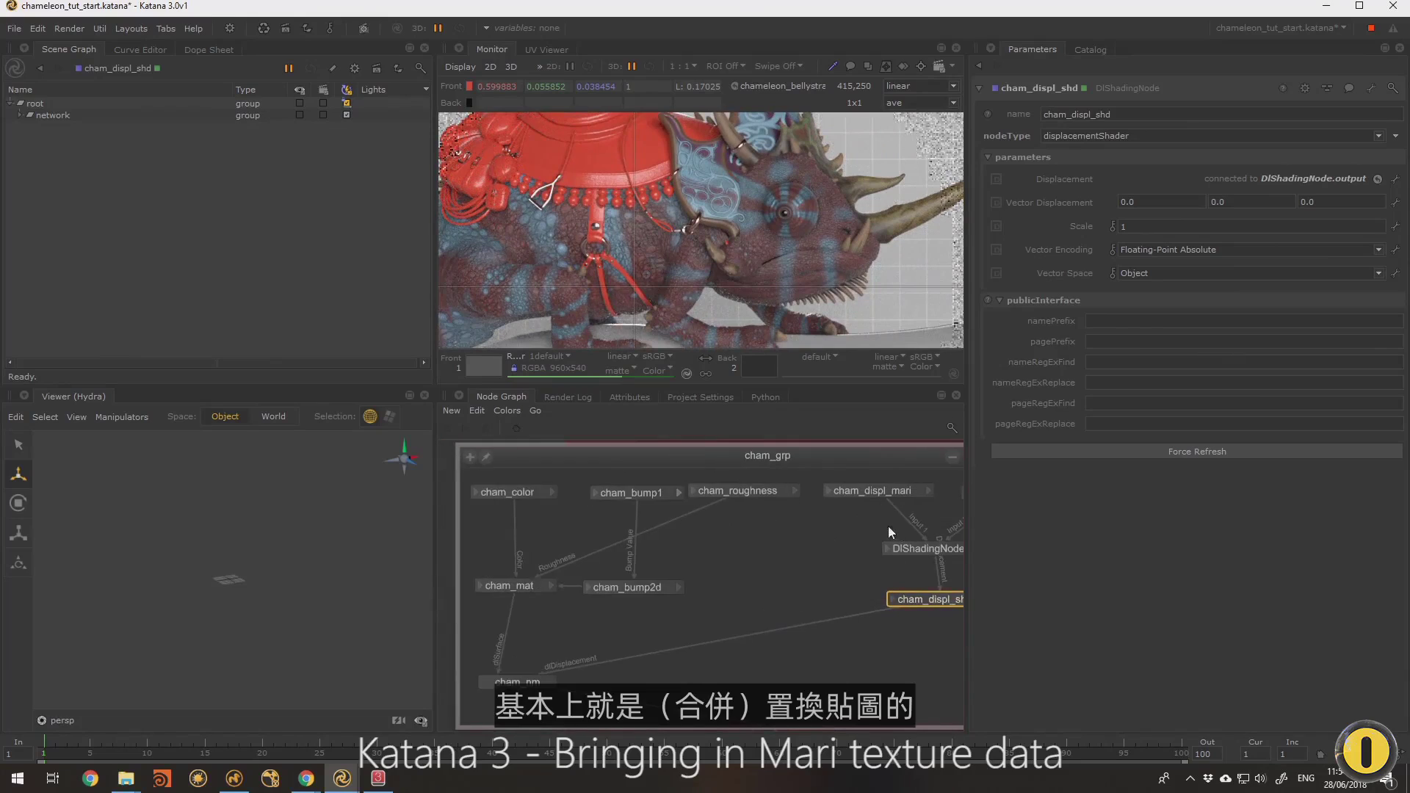
middle_drag(933, 535, 806, 541)
drag(693, 500, 713, 502)
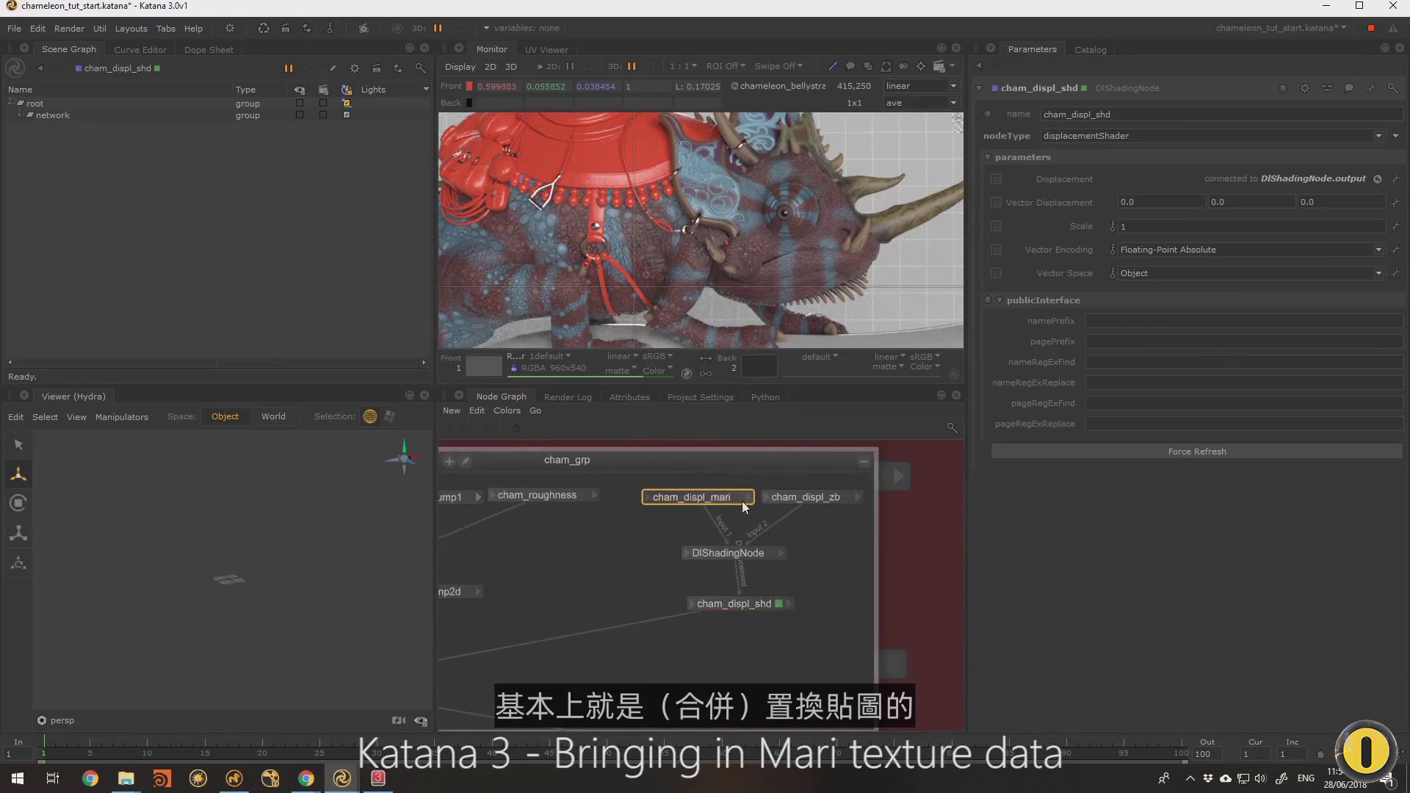
click(740, 553)
middle_drag(623, 502, 717, 504)
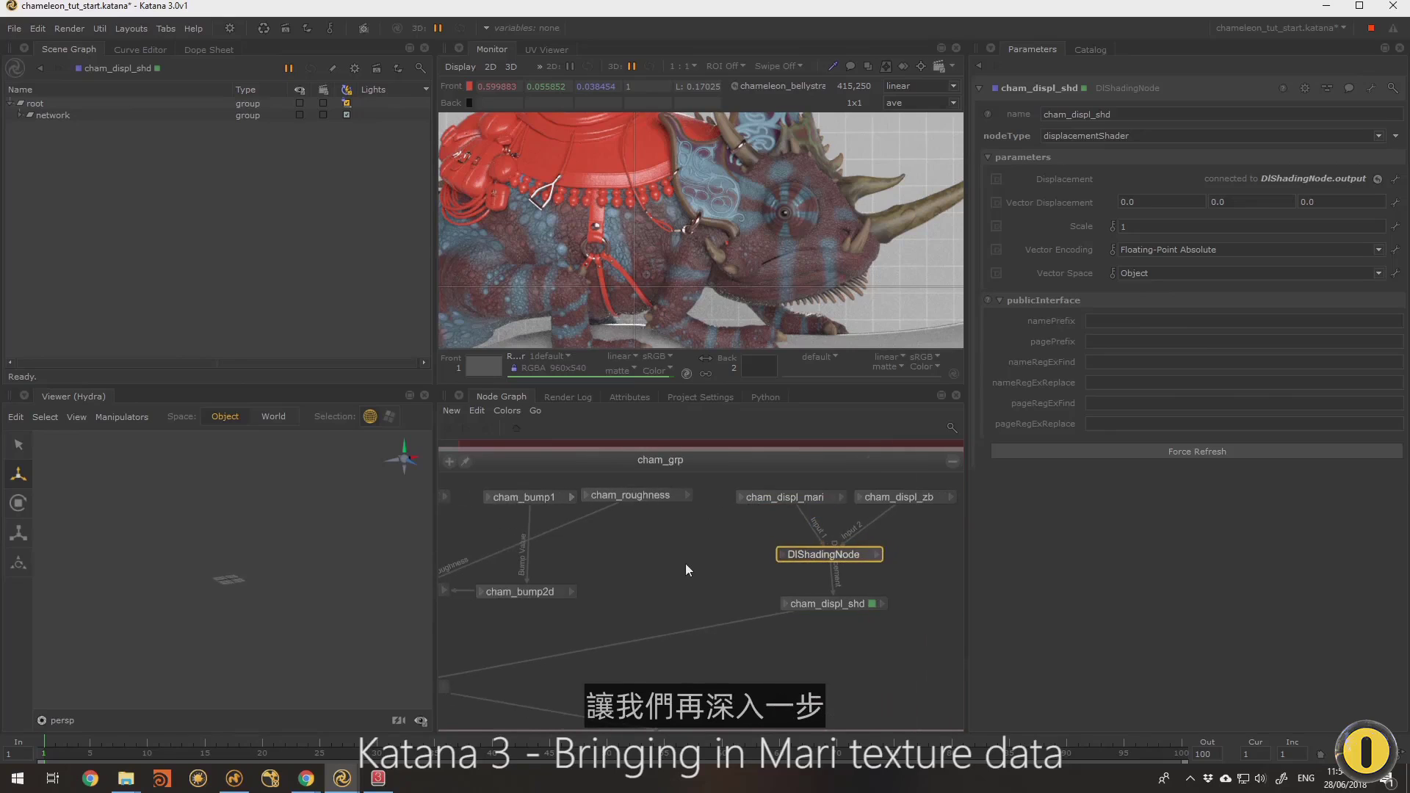
Add a DlShadingNode inside cham_grp below cham_roughness and open its parameters
click(638, 533)
middle_drag(639, 535, 791, 538)
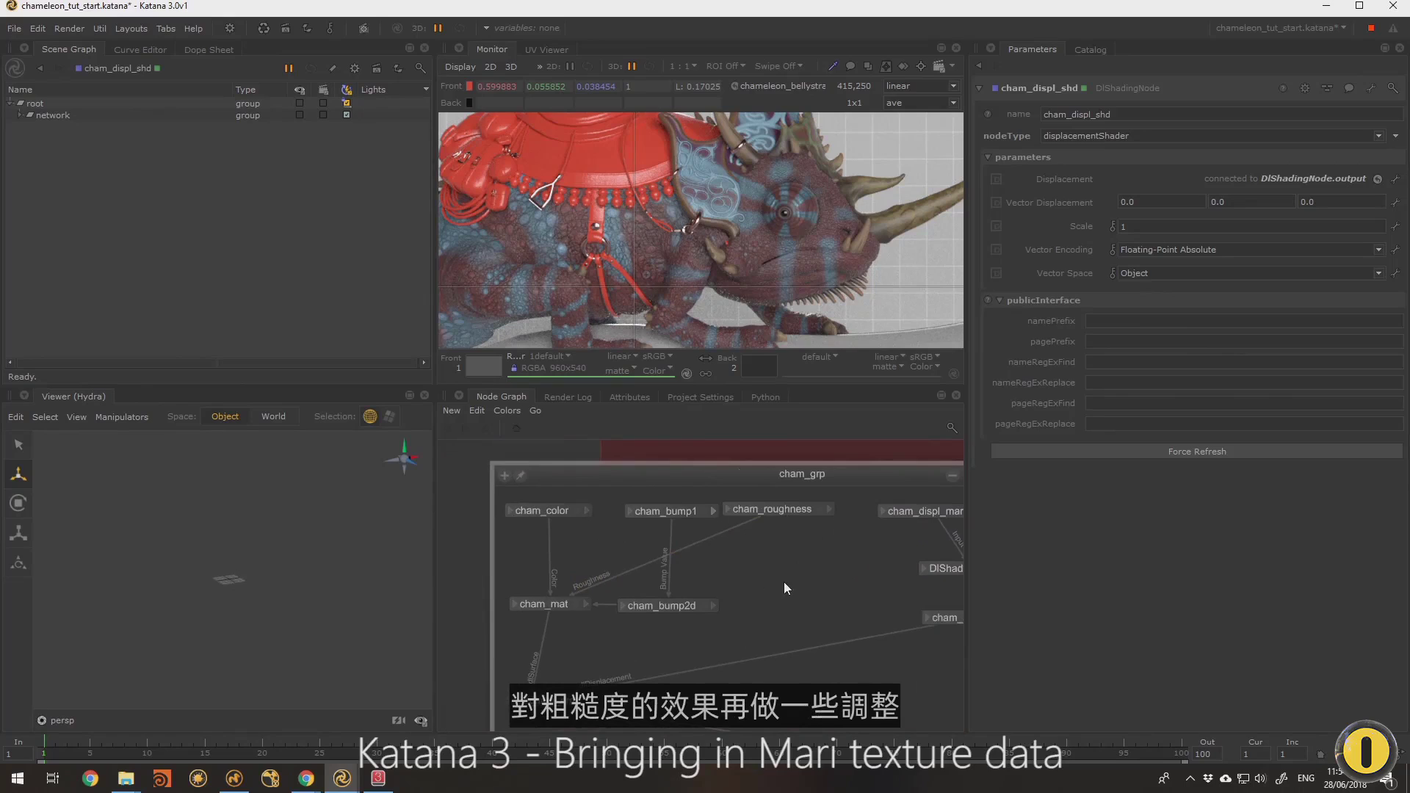
key(Tab)
text(dls)
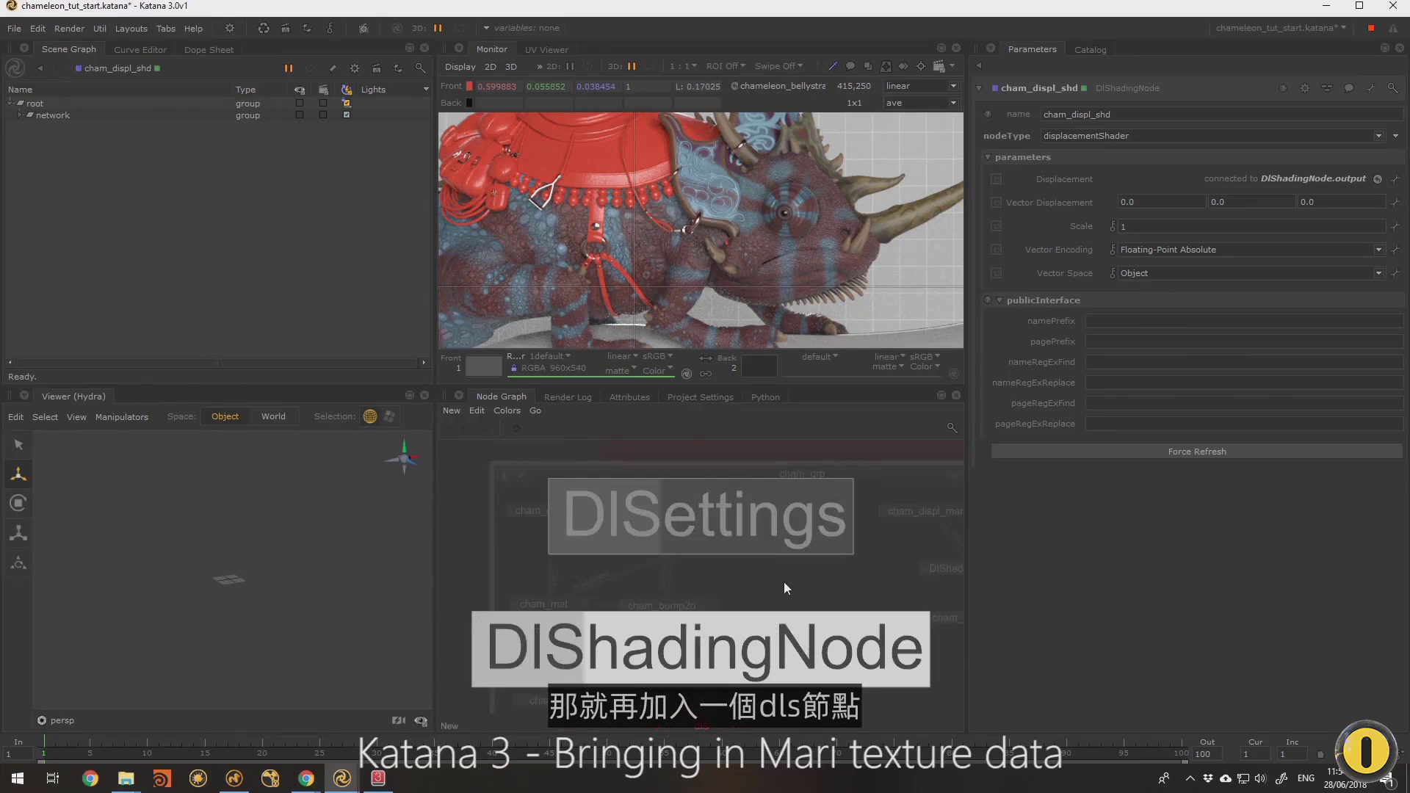
key(Return)
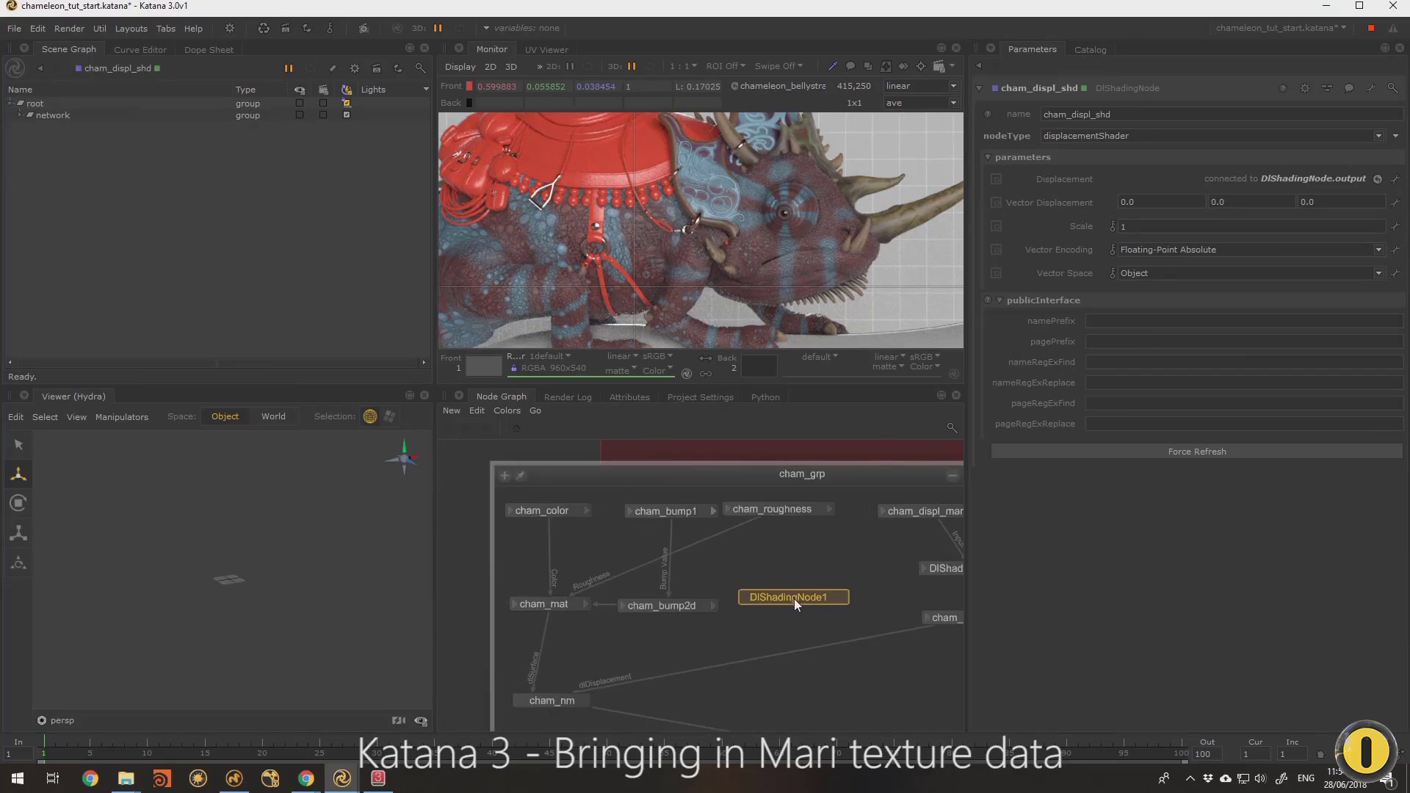
click(787, 605)
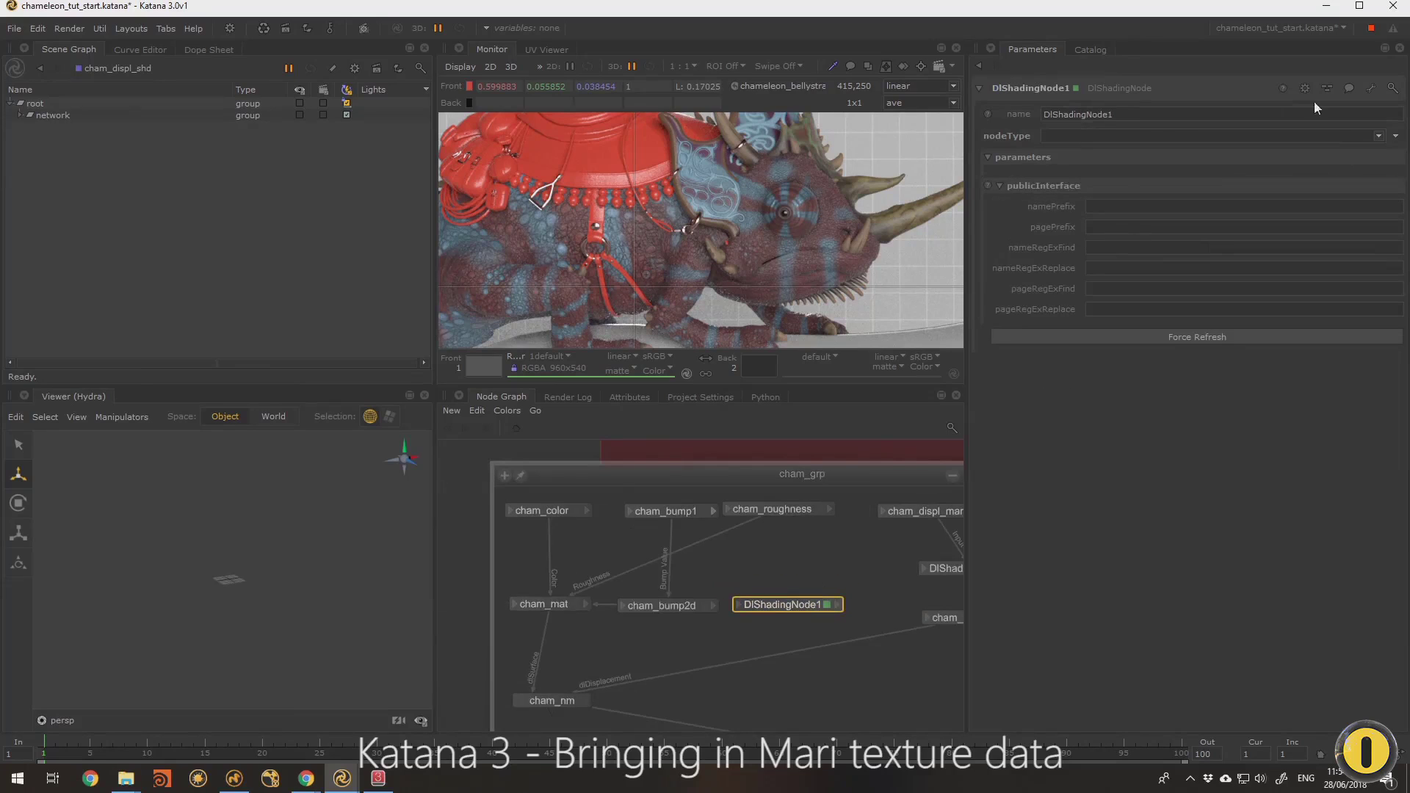
Set the new shading node's type to dlColorCorrection
click(1379, 135)
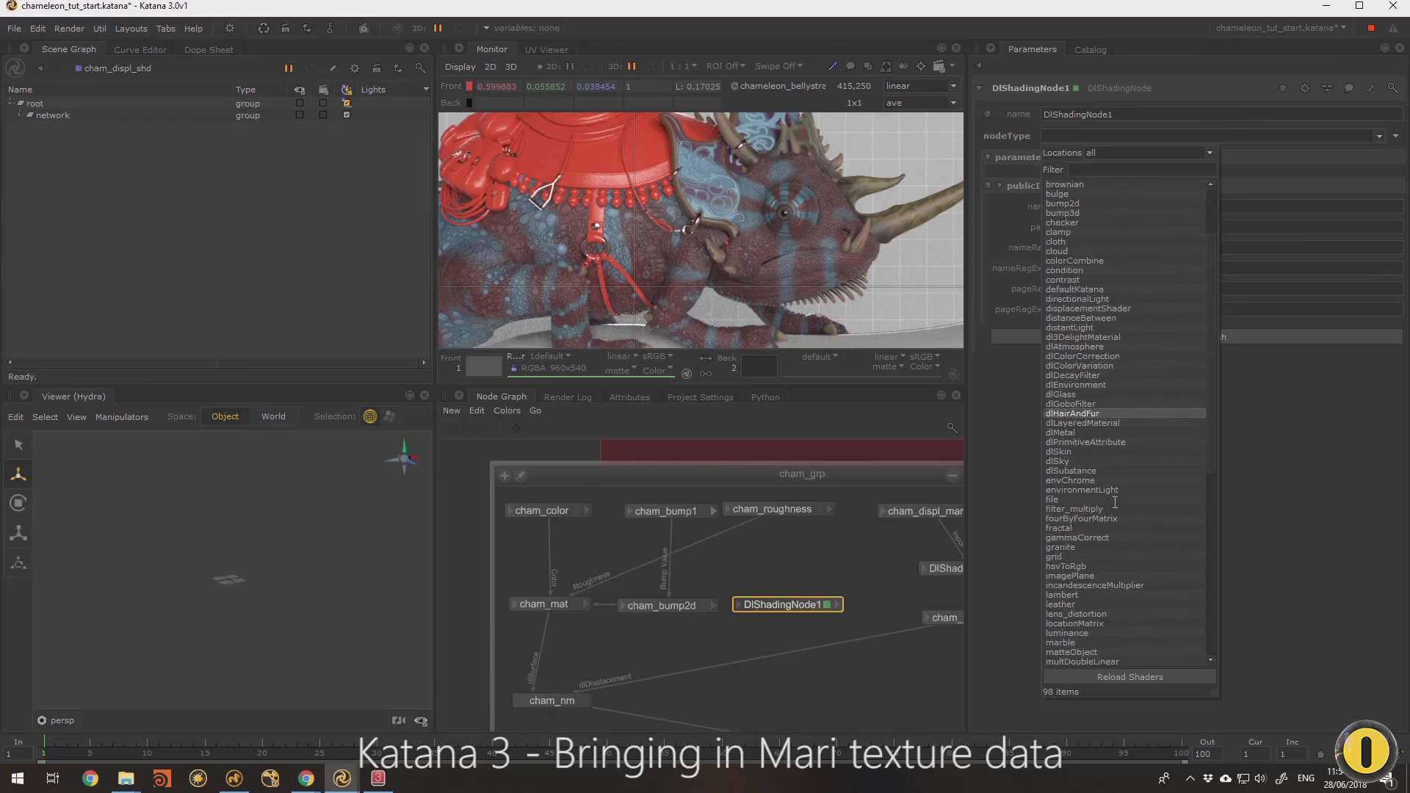
scroll(1116, 345, down, 5)
scroll(1124, 308, up, 3)
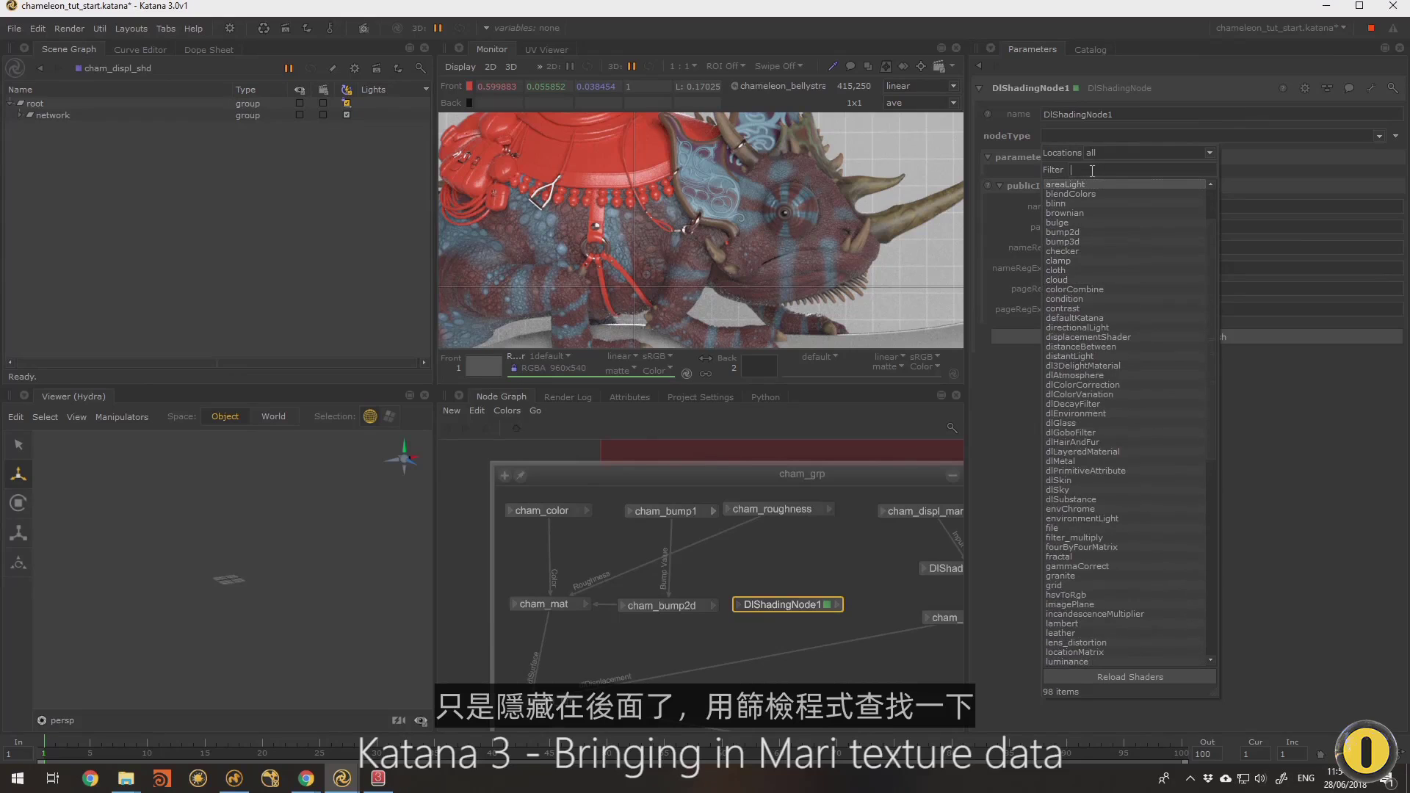
text(col)
key(Down)
key(Down)
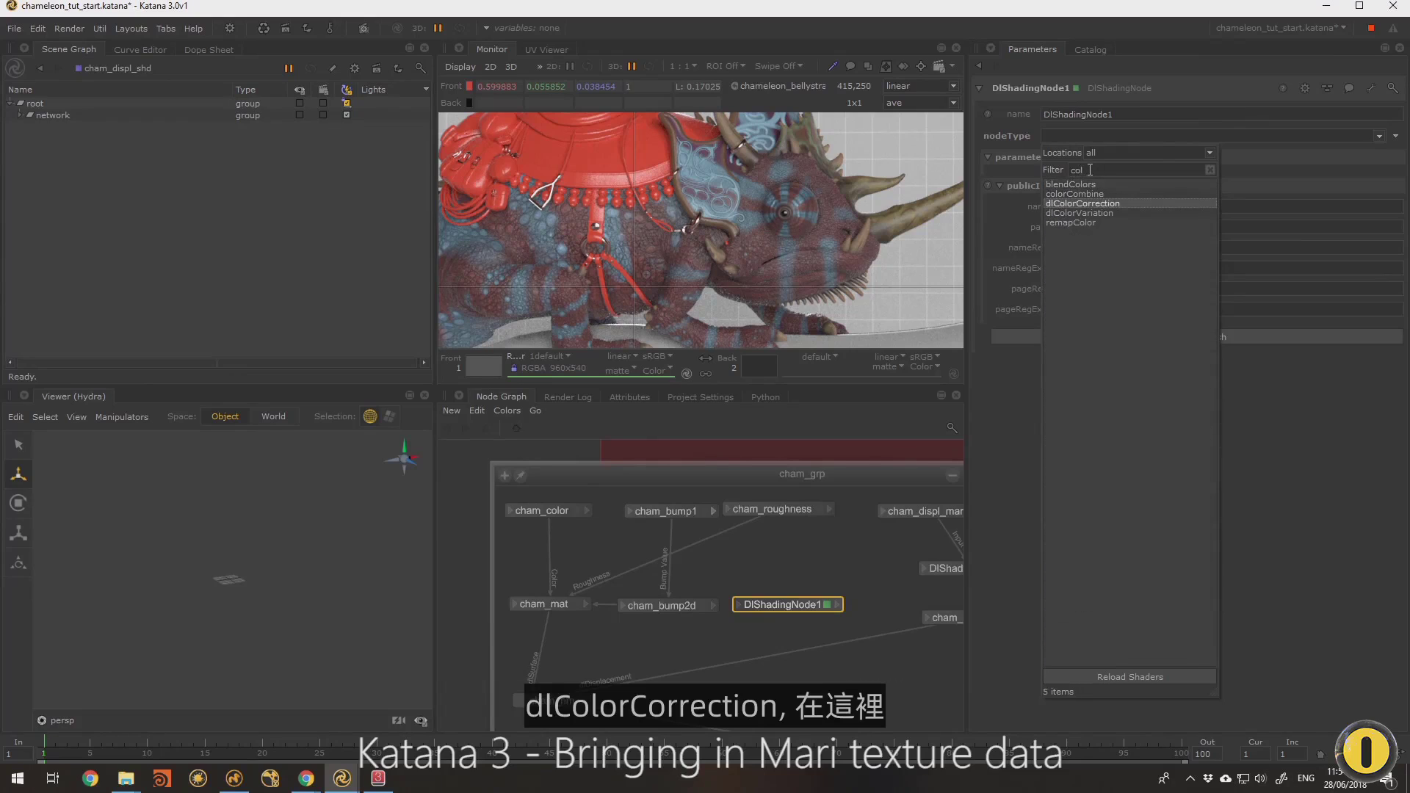
key(Return)
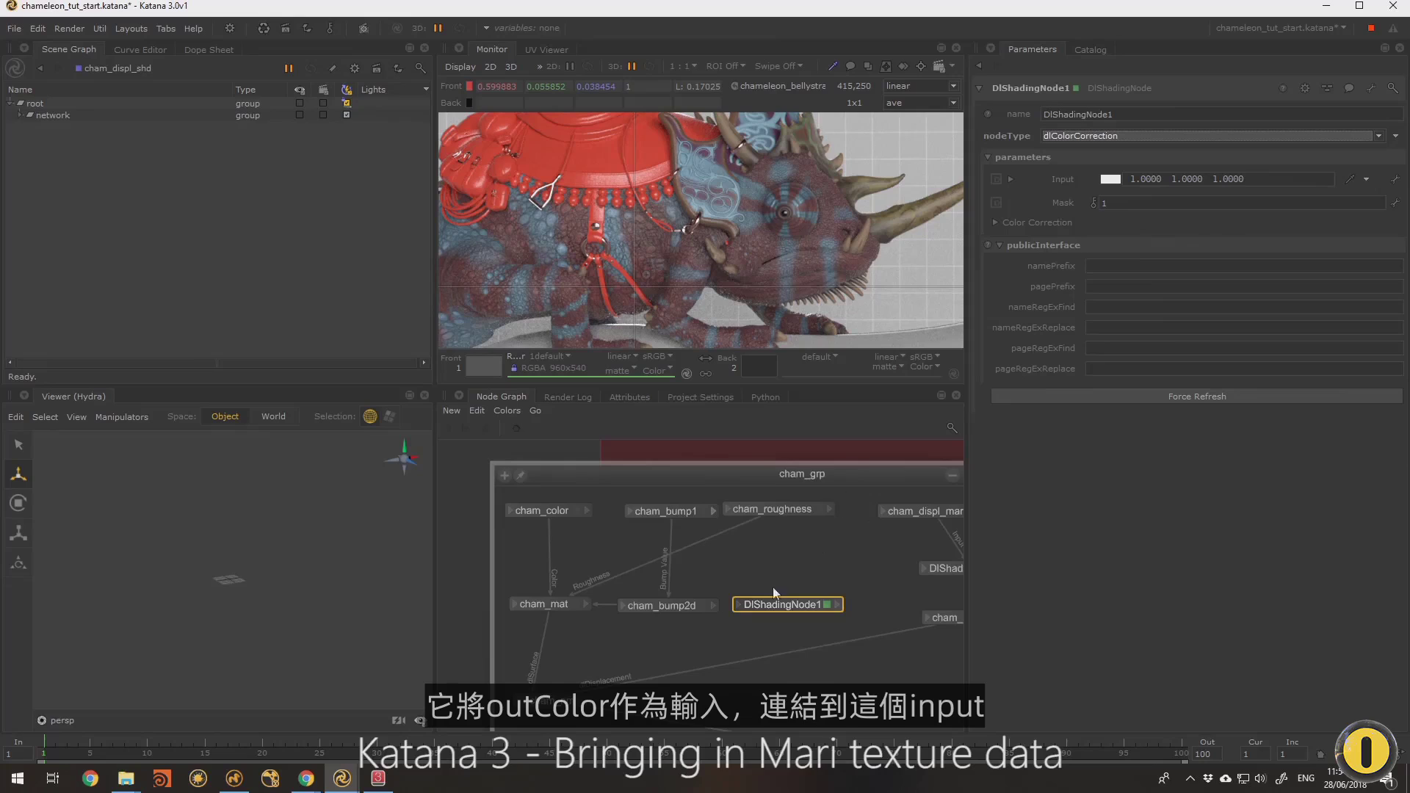
Connect cham_roughness's outColor output to the Input of the dlColorCorrection node
click(829, 510)
click(858, 494)
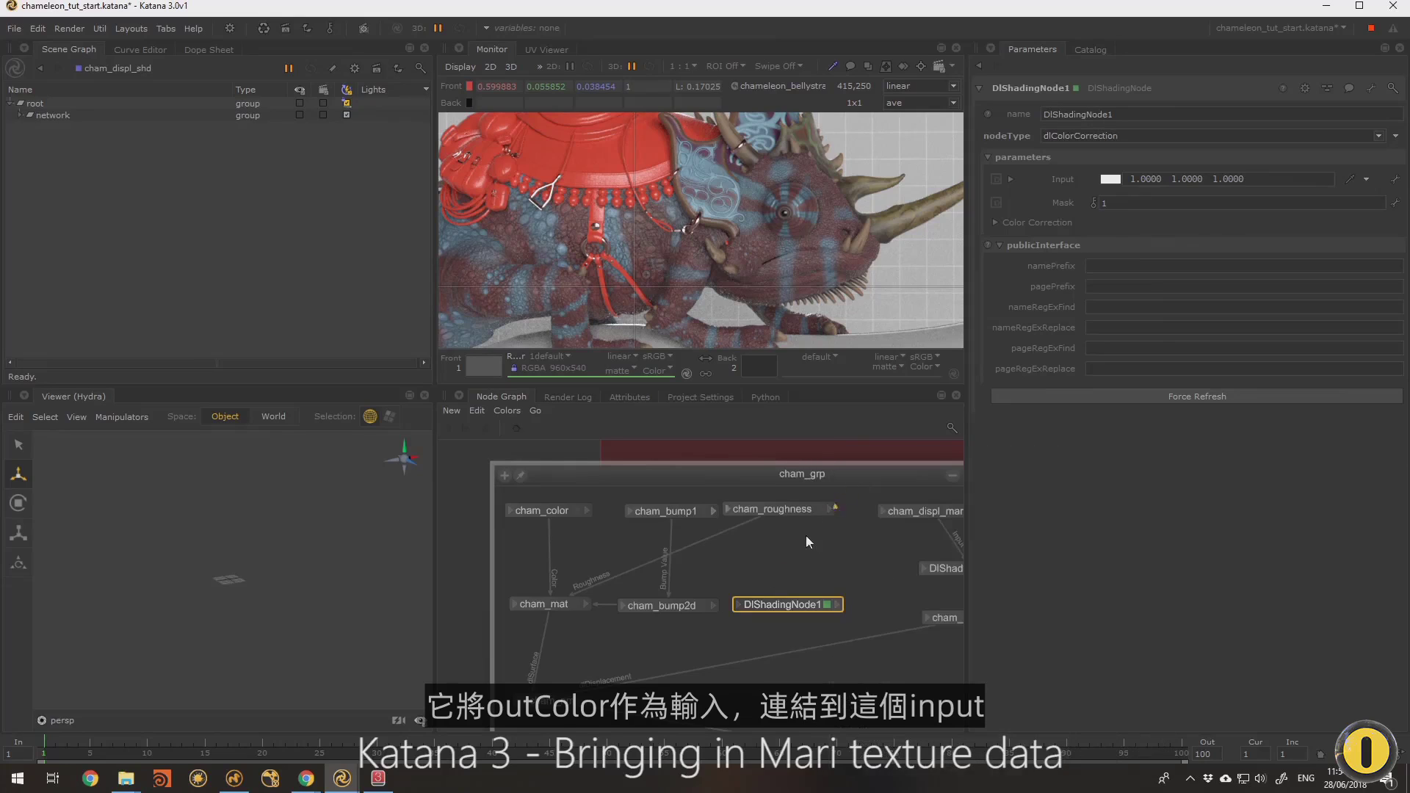
click(738, 604)
click(771, 641)
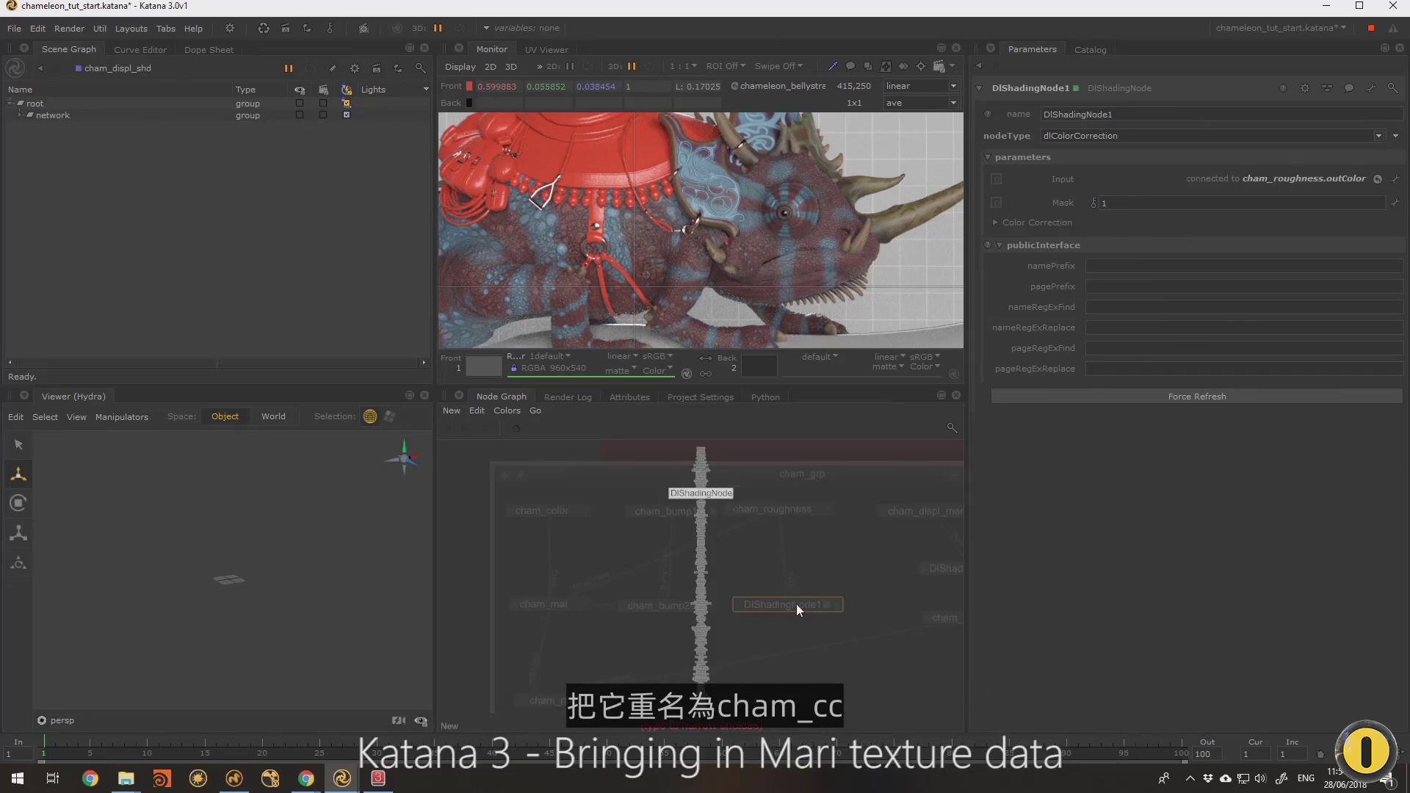
Rename the dlColorCorrection node as cham_cc and expand its Color Correction parameters
text(ngNode1)
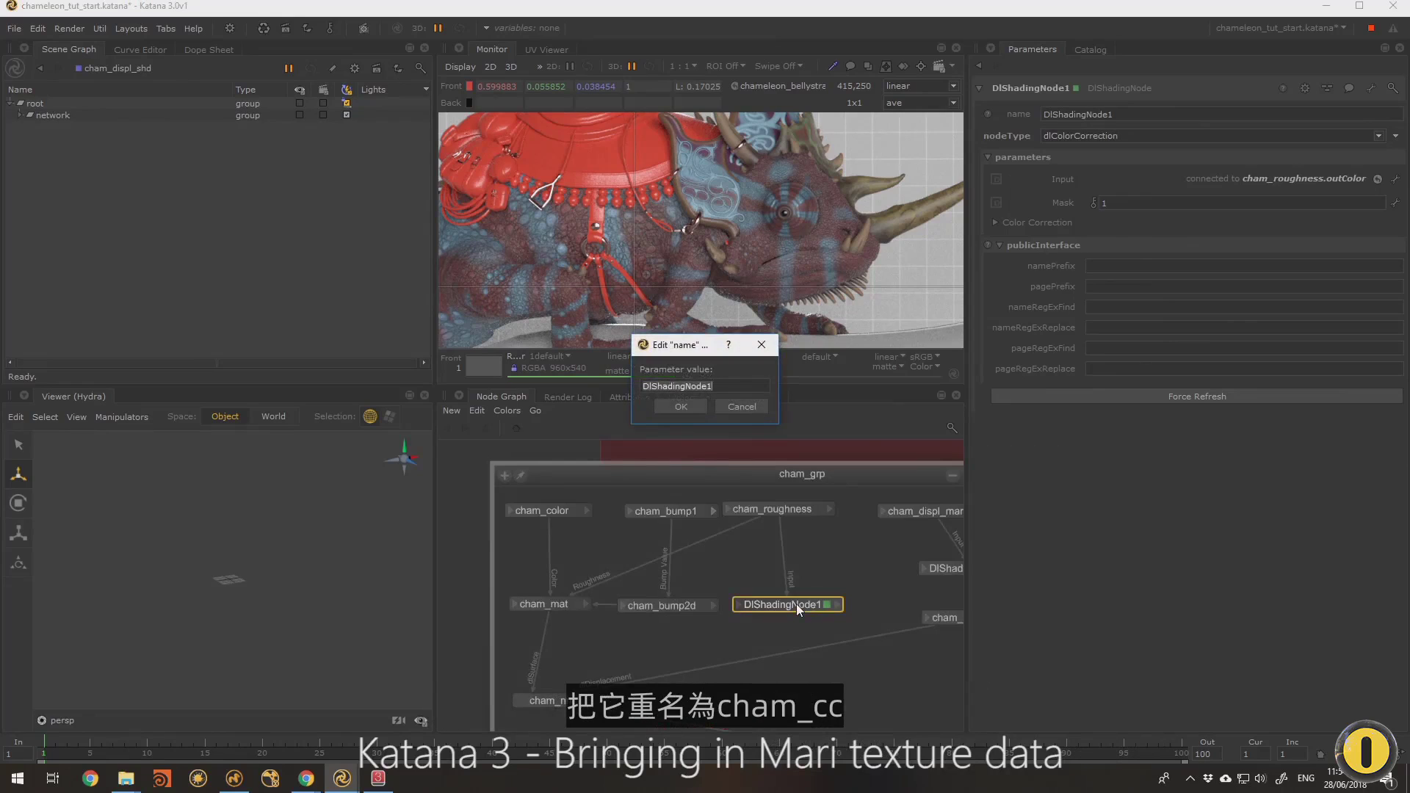
text(cham_cc)
key(Return)
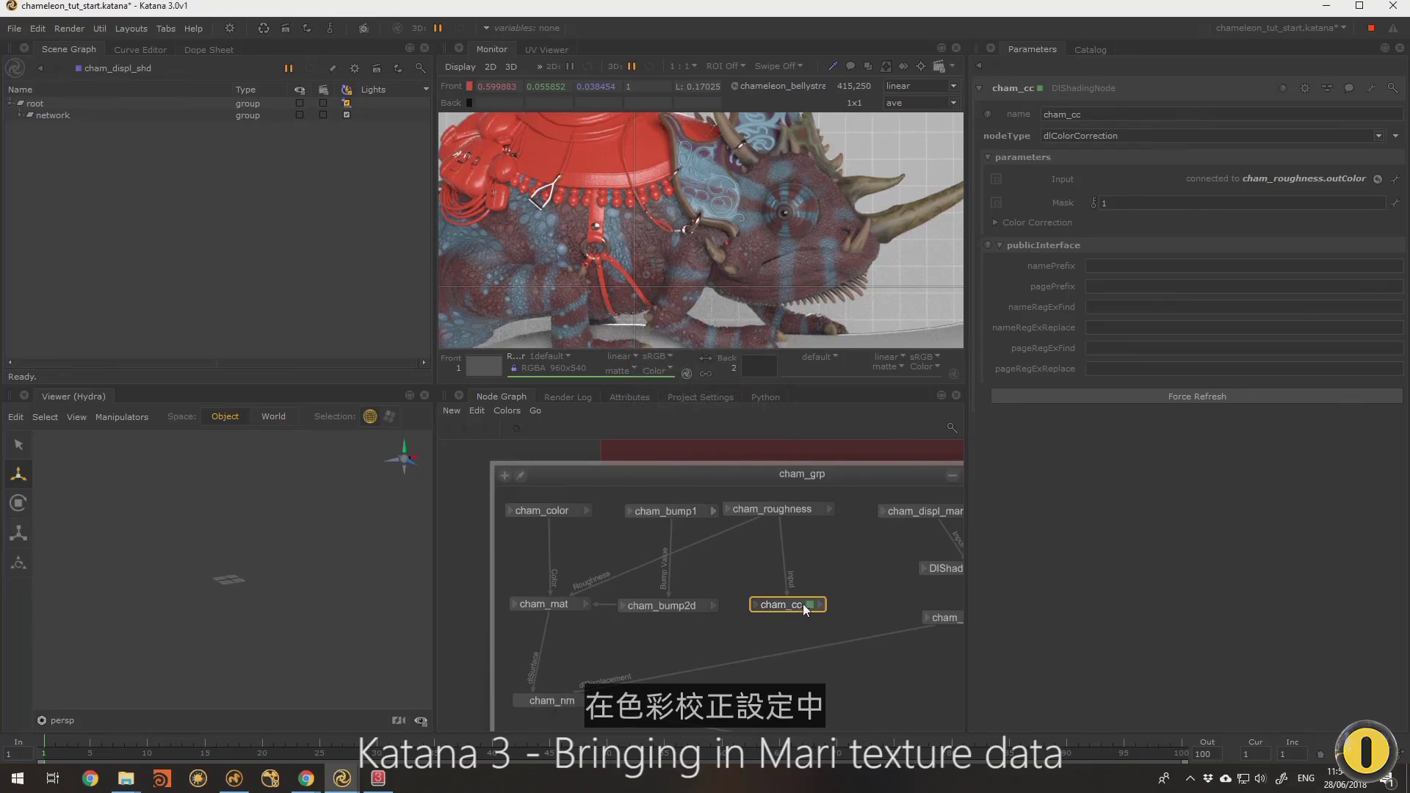
click(996, 223)
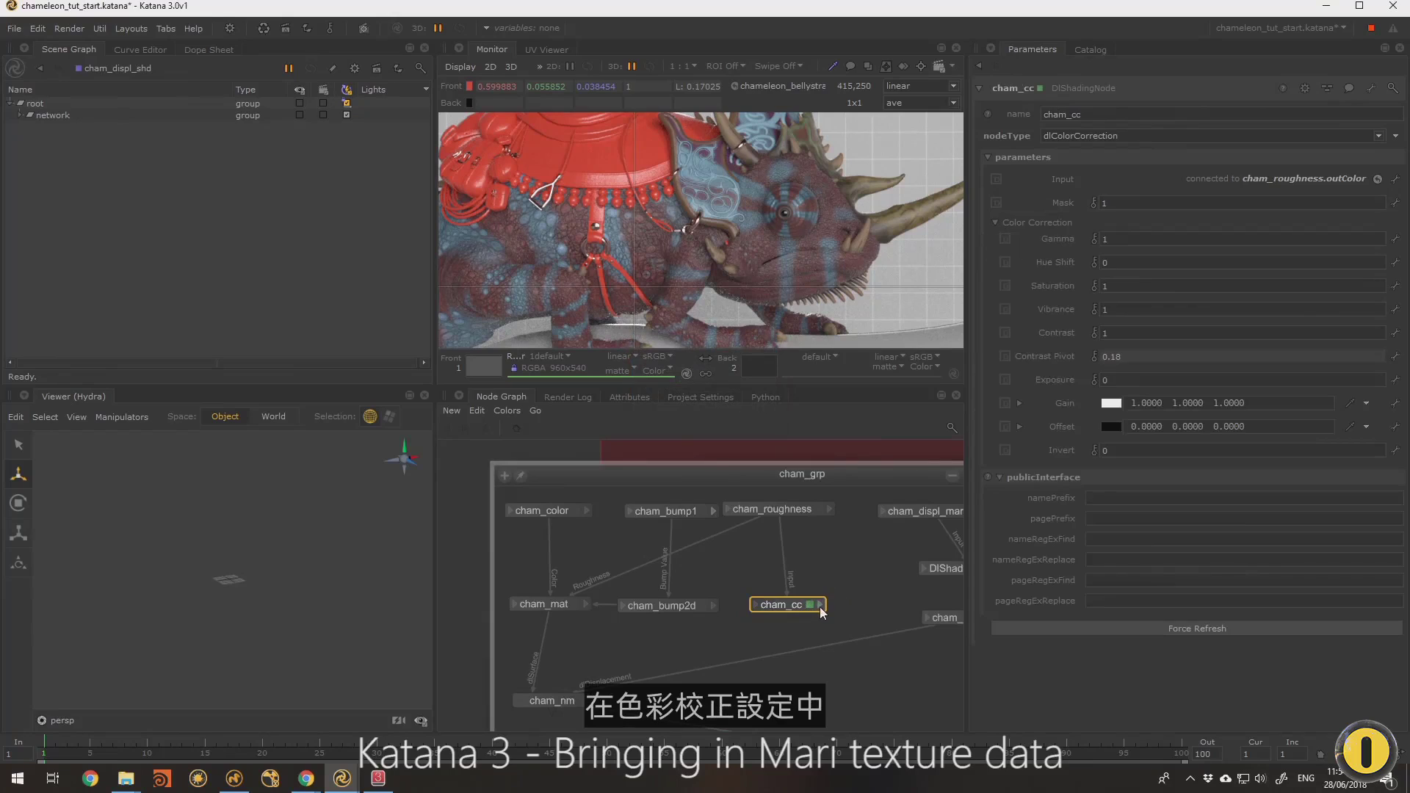
Connect cham_cc's outColorR to cham_mat's Base Layer > Reflection > Roughness and move cham_bump2d clear of the new link
click(821, 606)
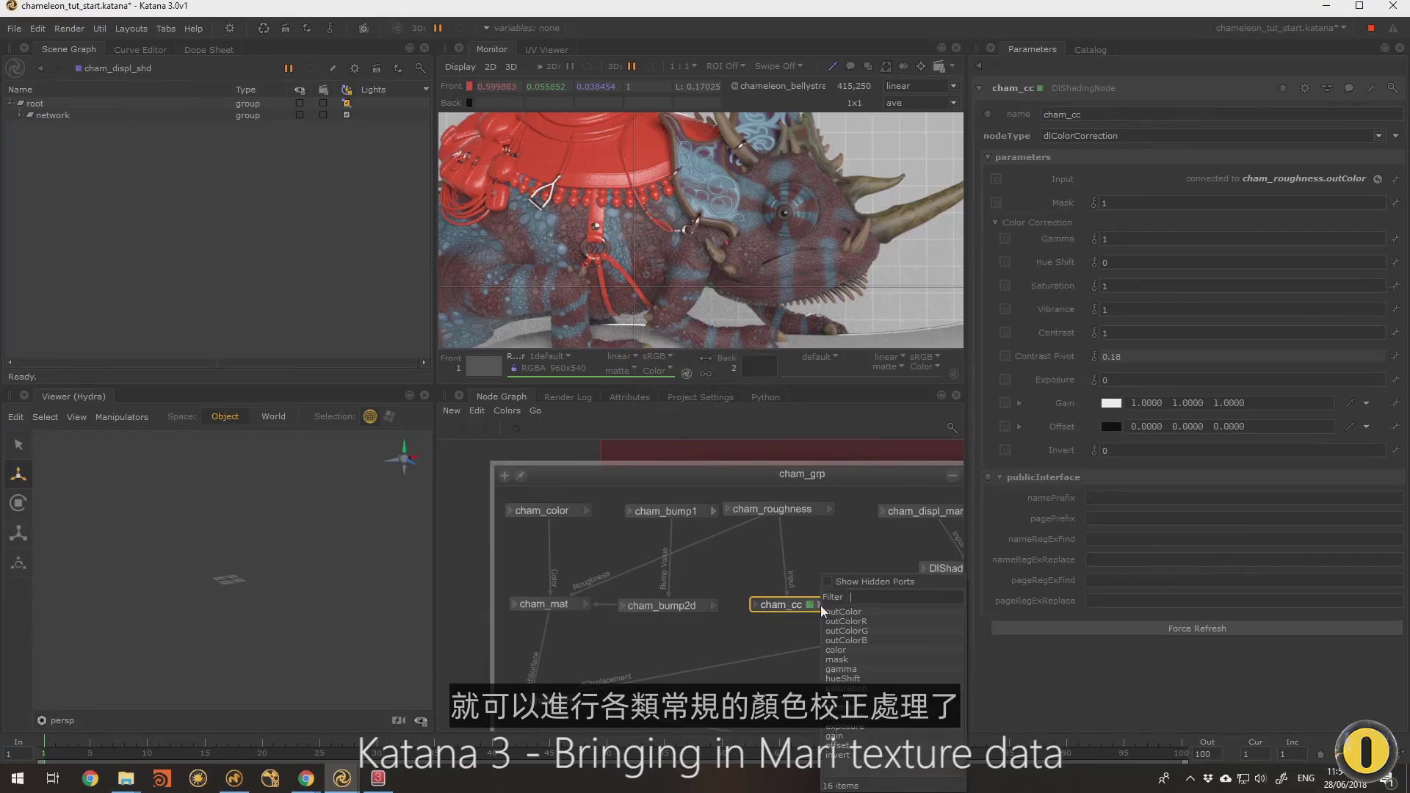
click(858, 620)
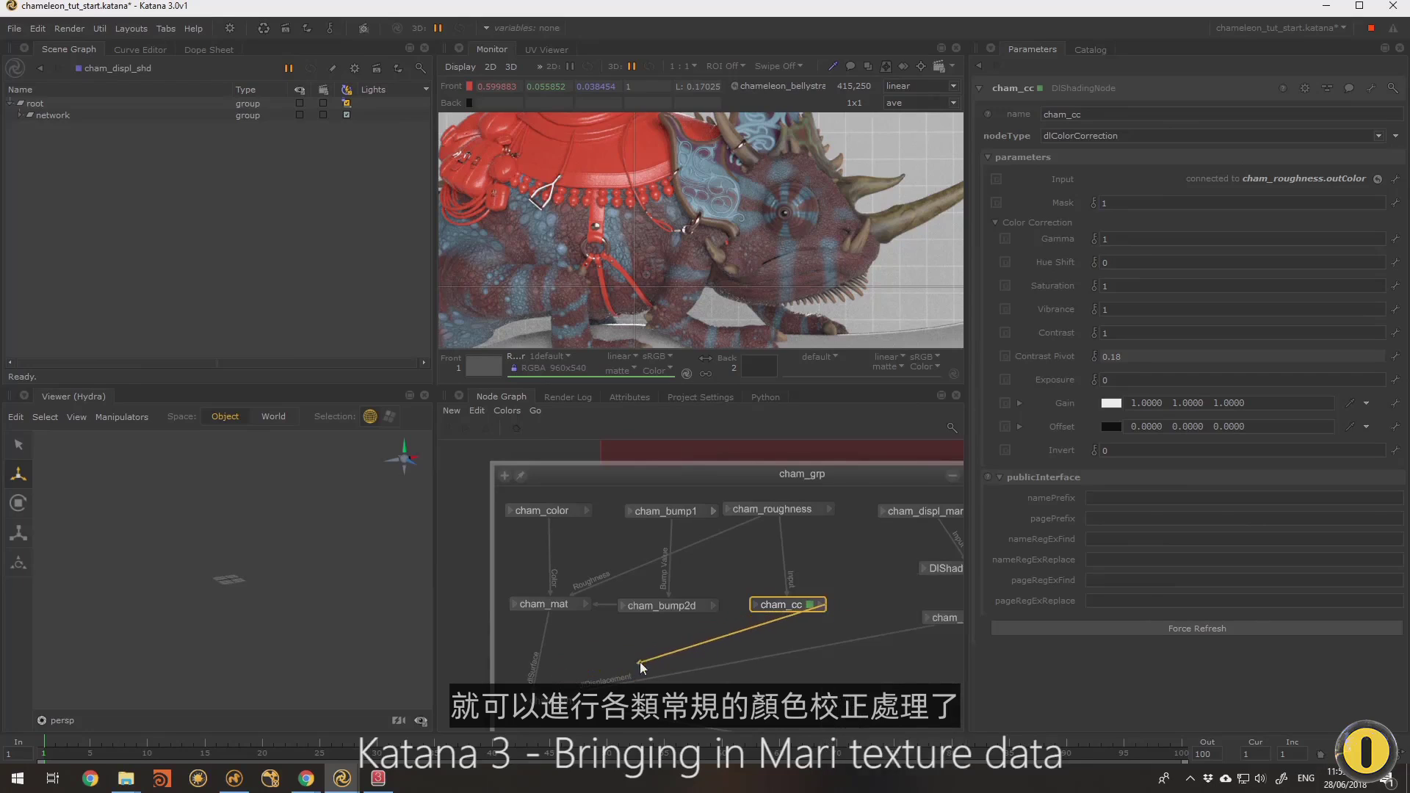
click(515, 605)
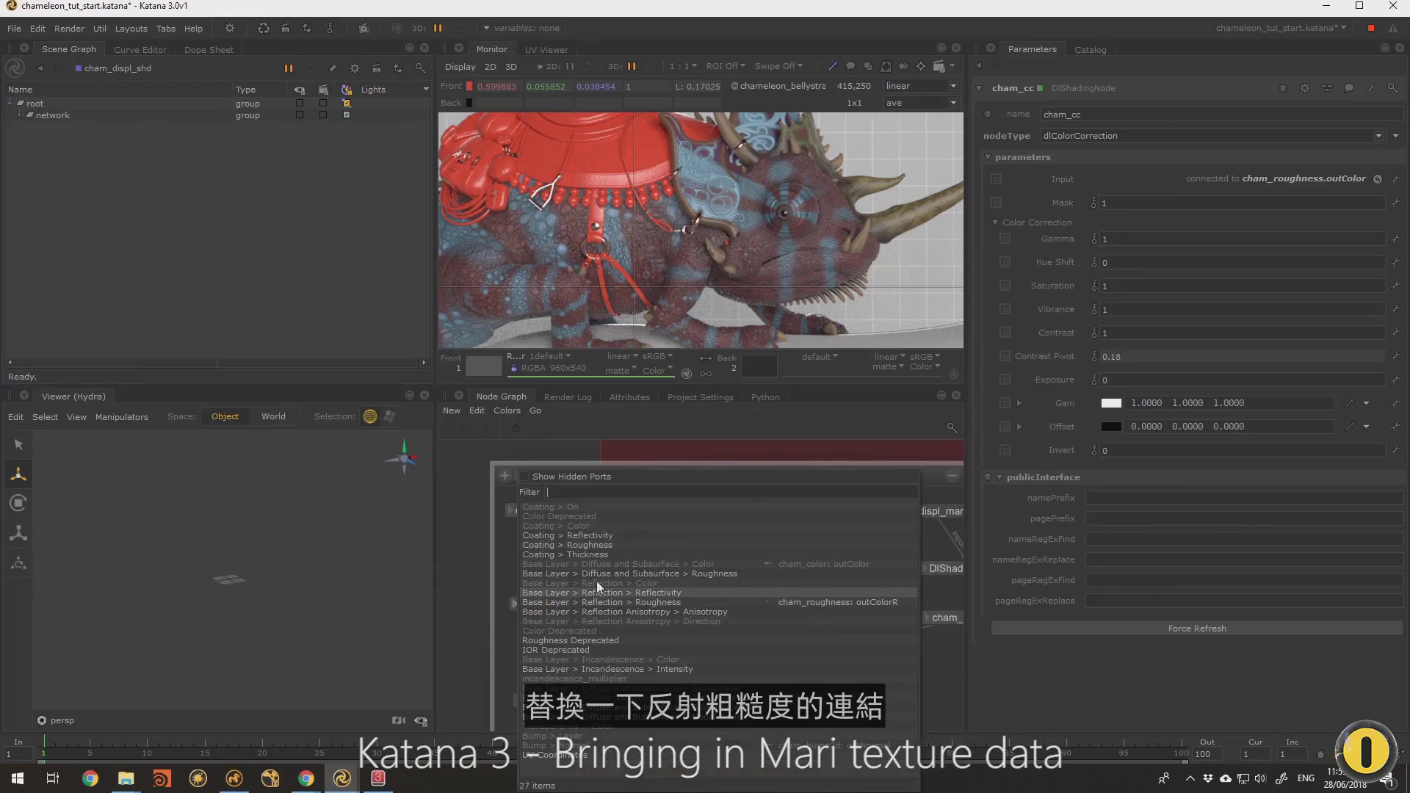
click(651, 602)
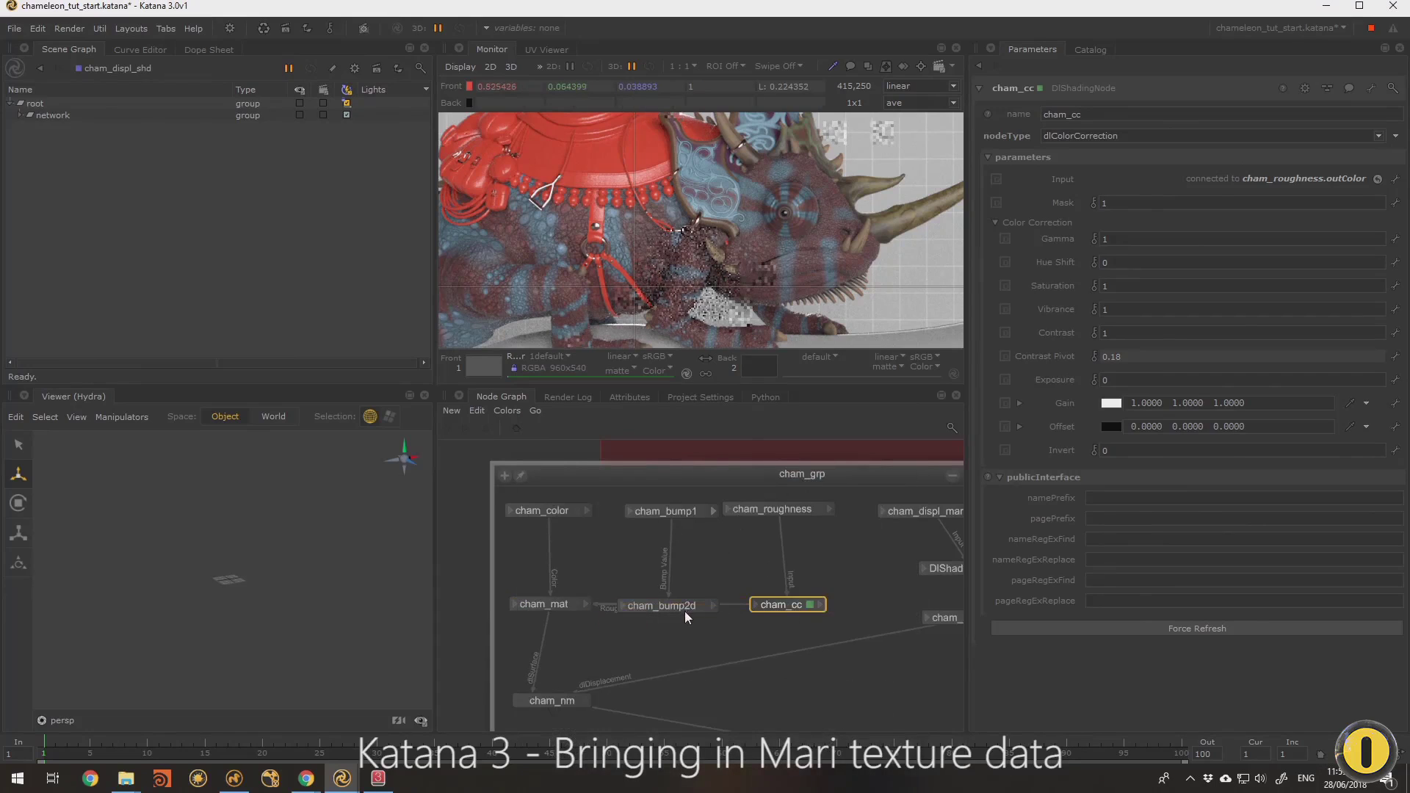
drag(684, 610, 689, 576)
drag(778, 607, 767, 604)
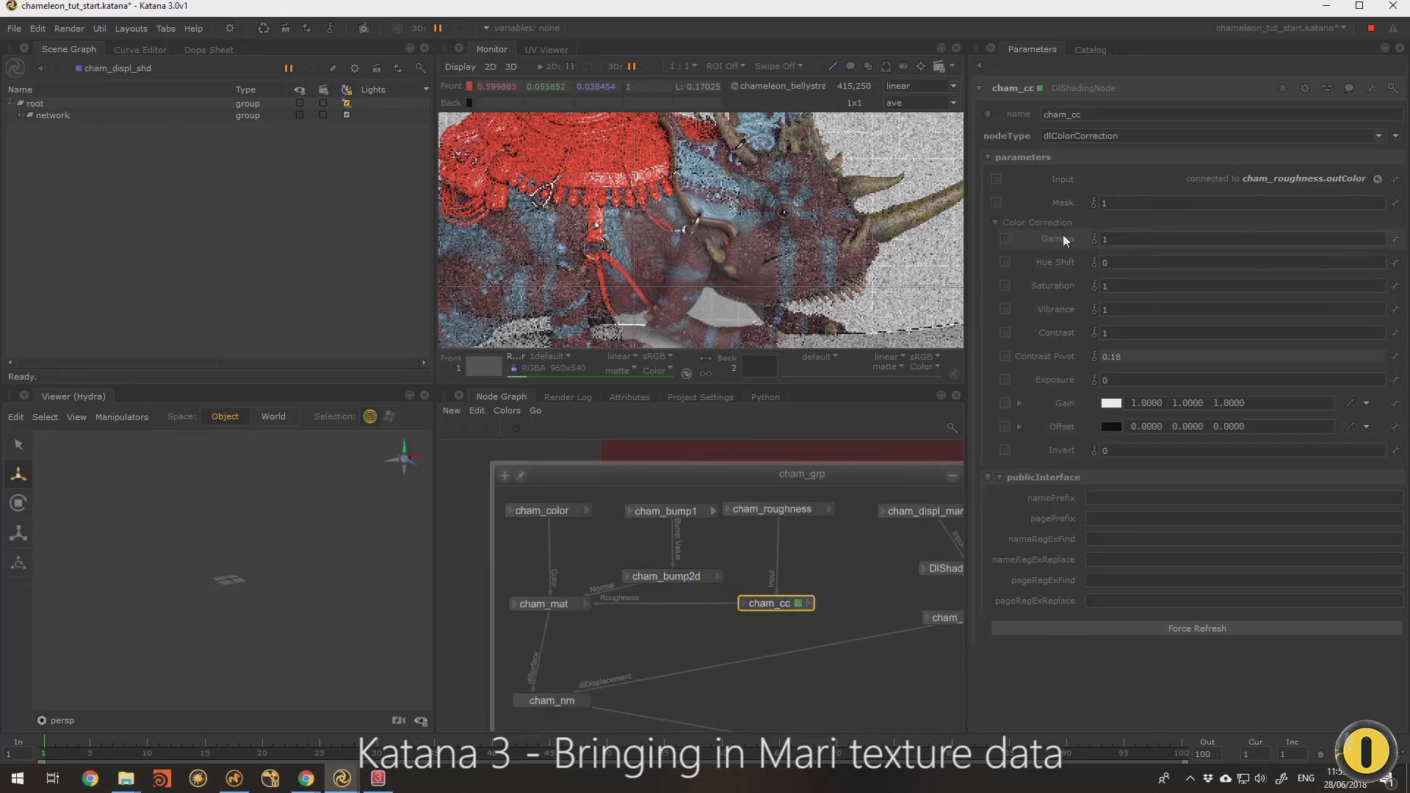
Try different Gamma values on cham_cc, settling on 0.7
drag(1064, 235, 1053, 239)
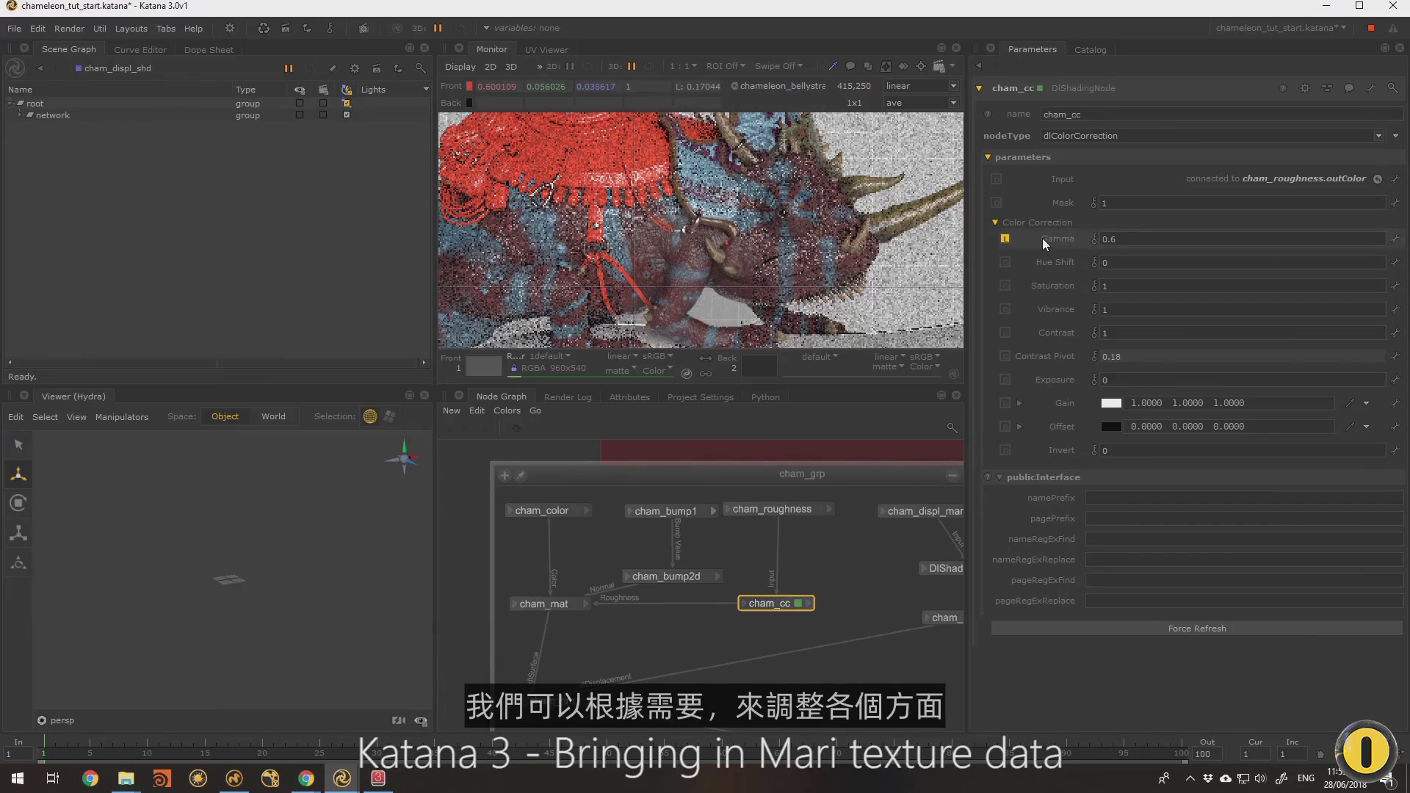
drag(1049, 240, 1054, 240)
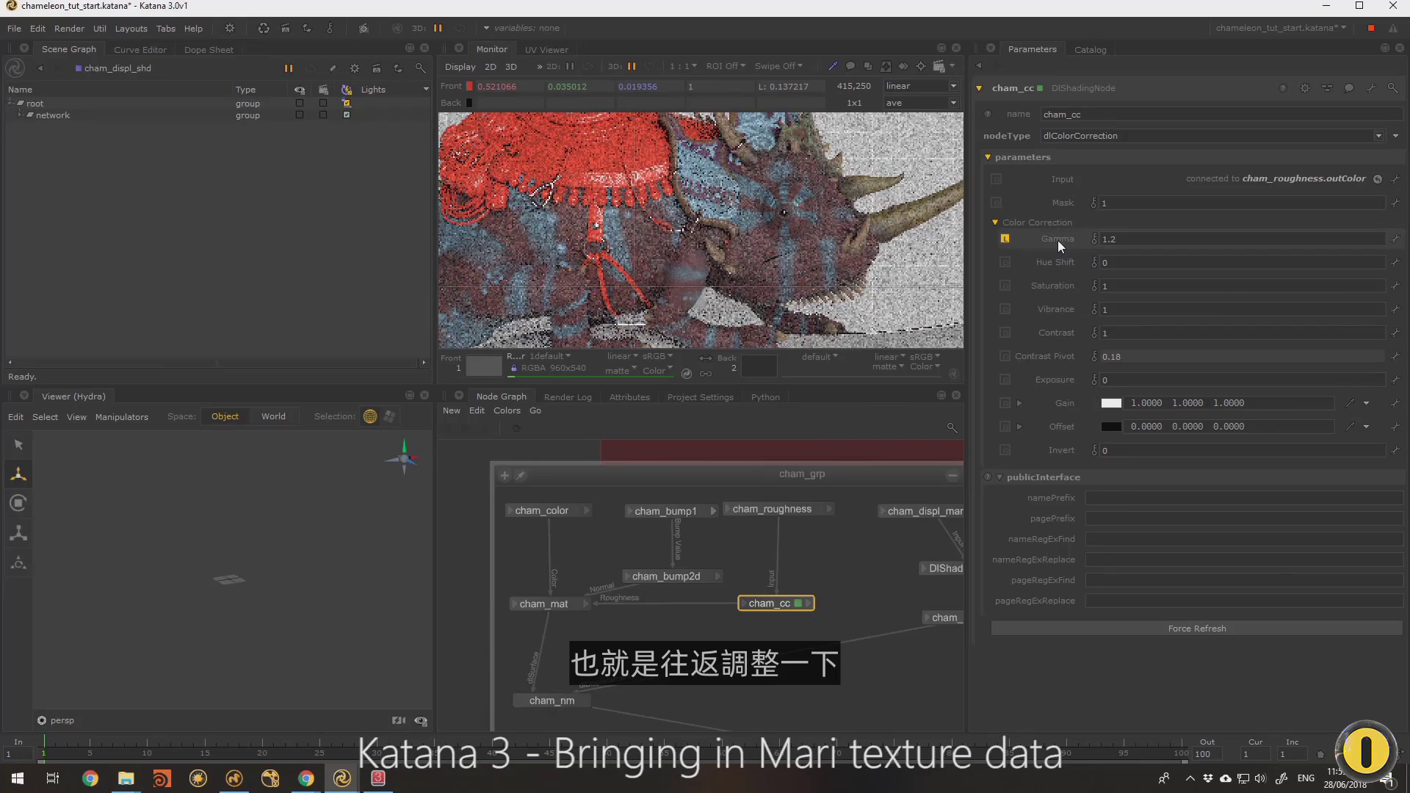
drag(1050, 244, 1055, 244)
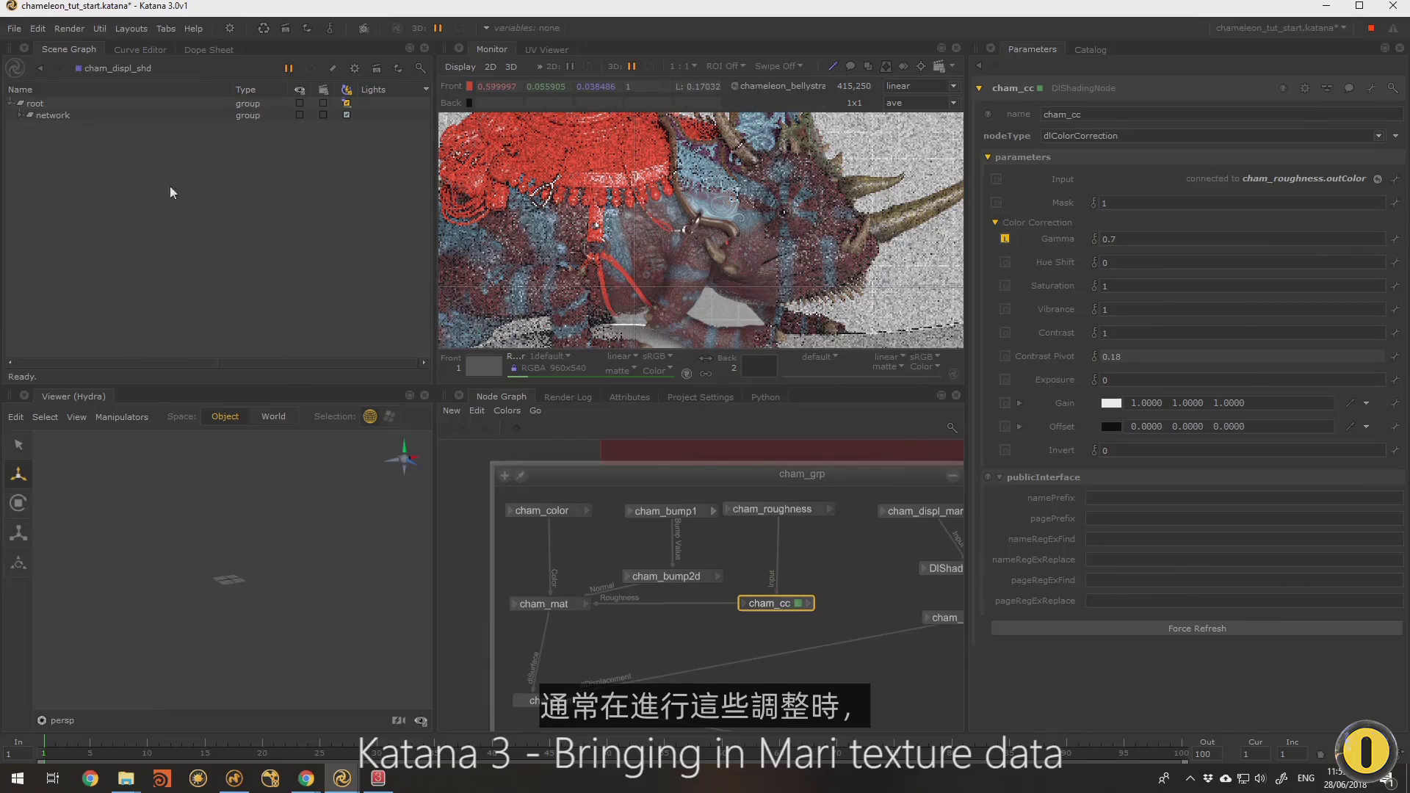
Go to the Render section of the node graph and start a Live Render from the Render node
scroll(704, 520, down, 3)
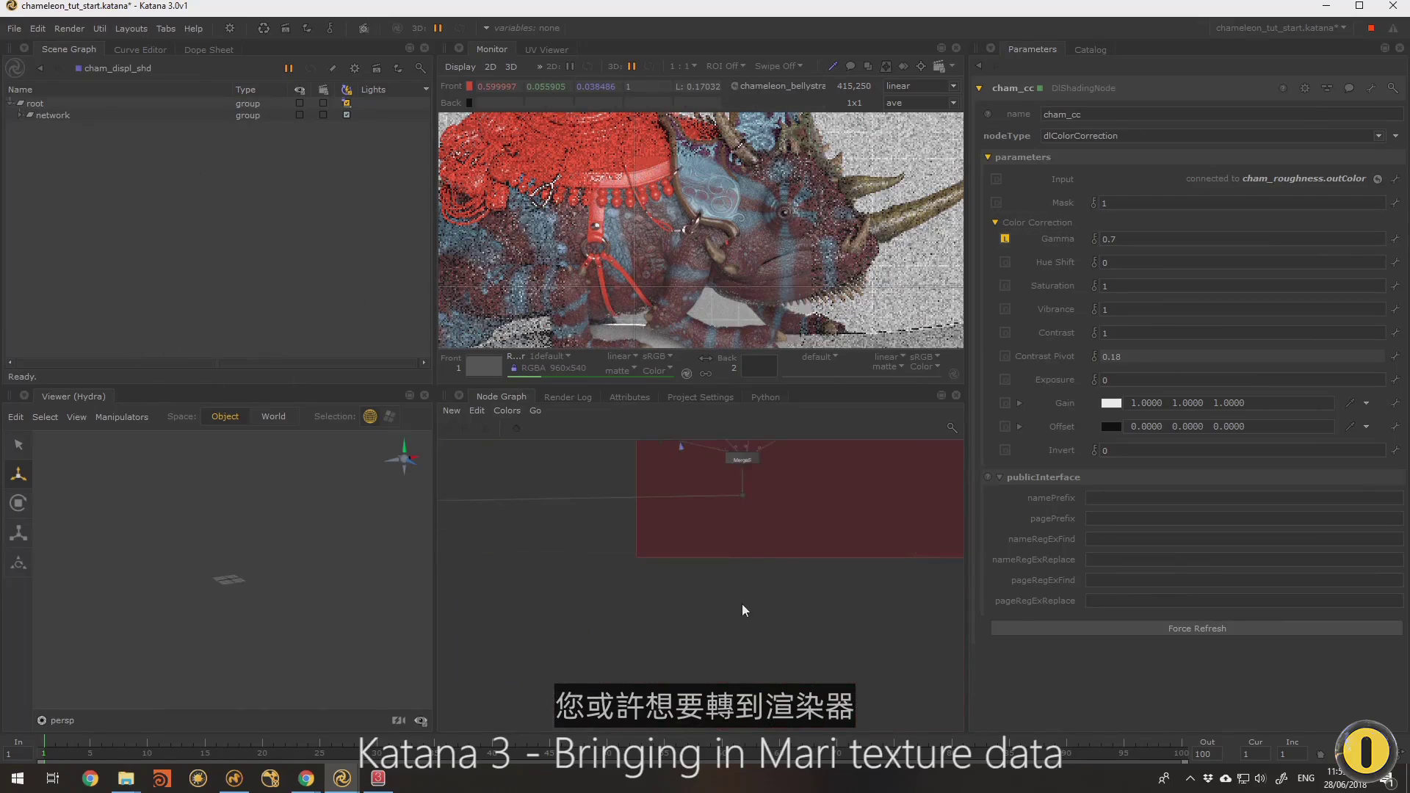
key(j)
click(730, 504)
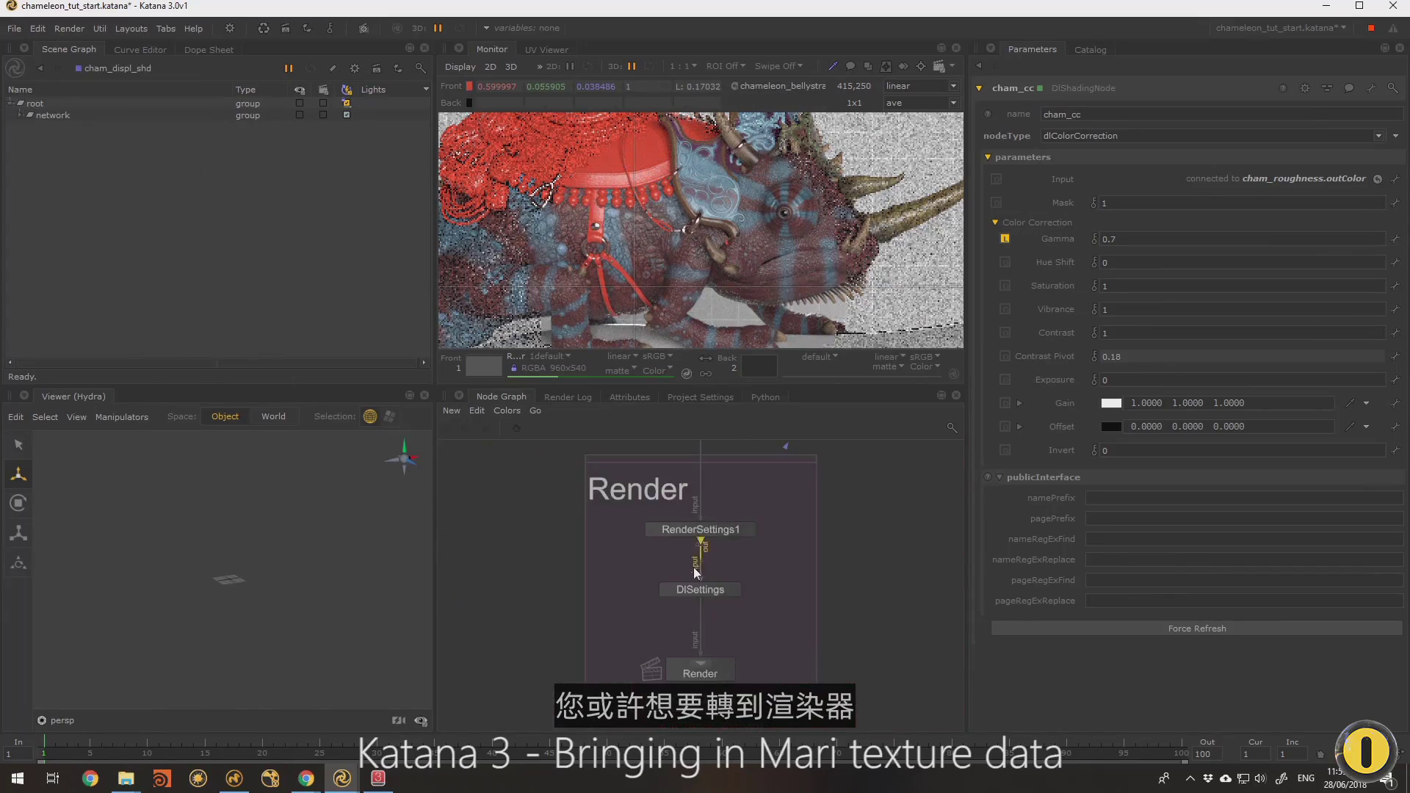
double_click(693, 670)
right_click(693, 670)
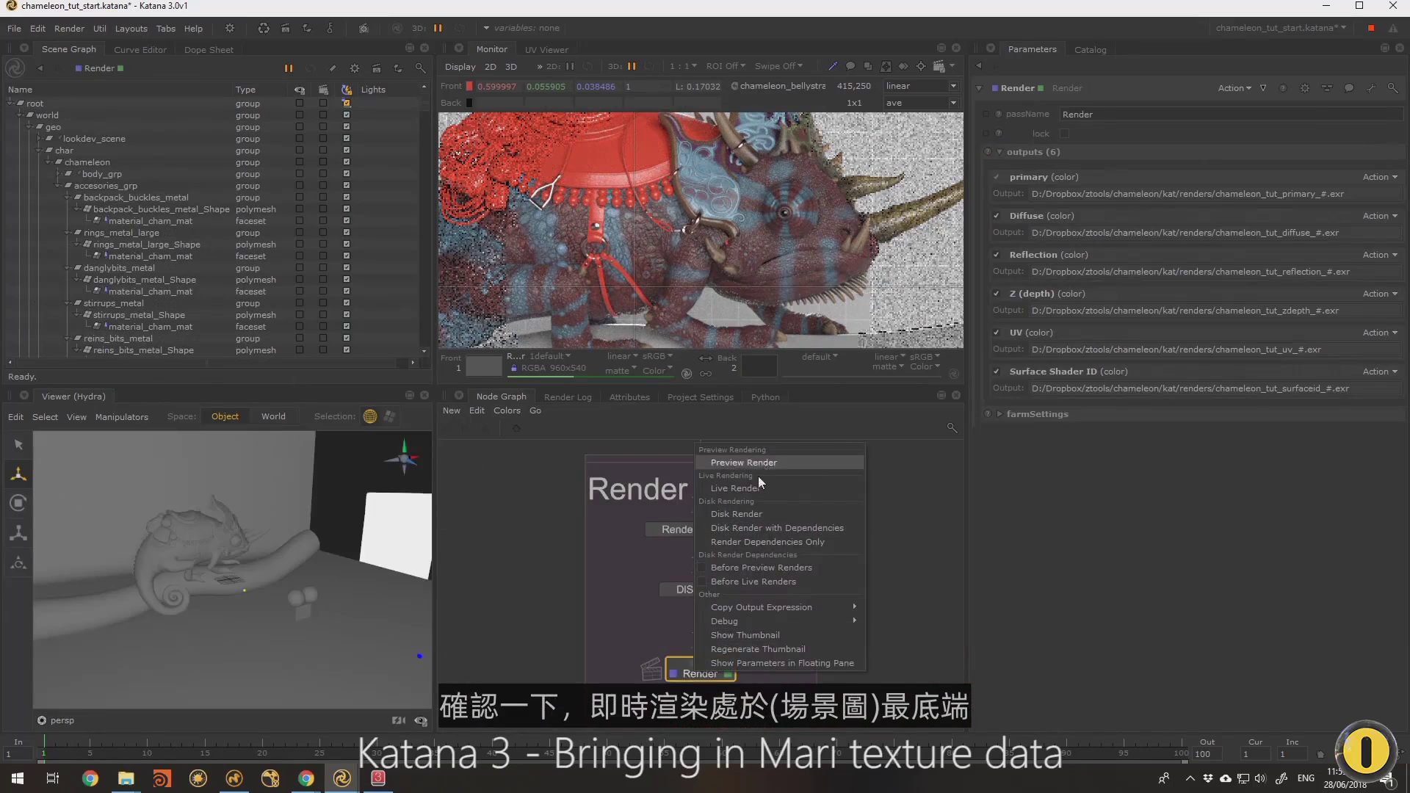
click(748, 486)
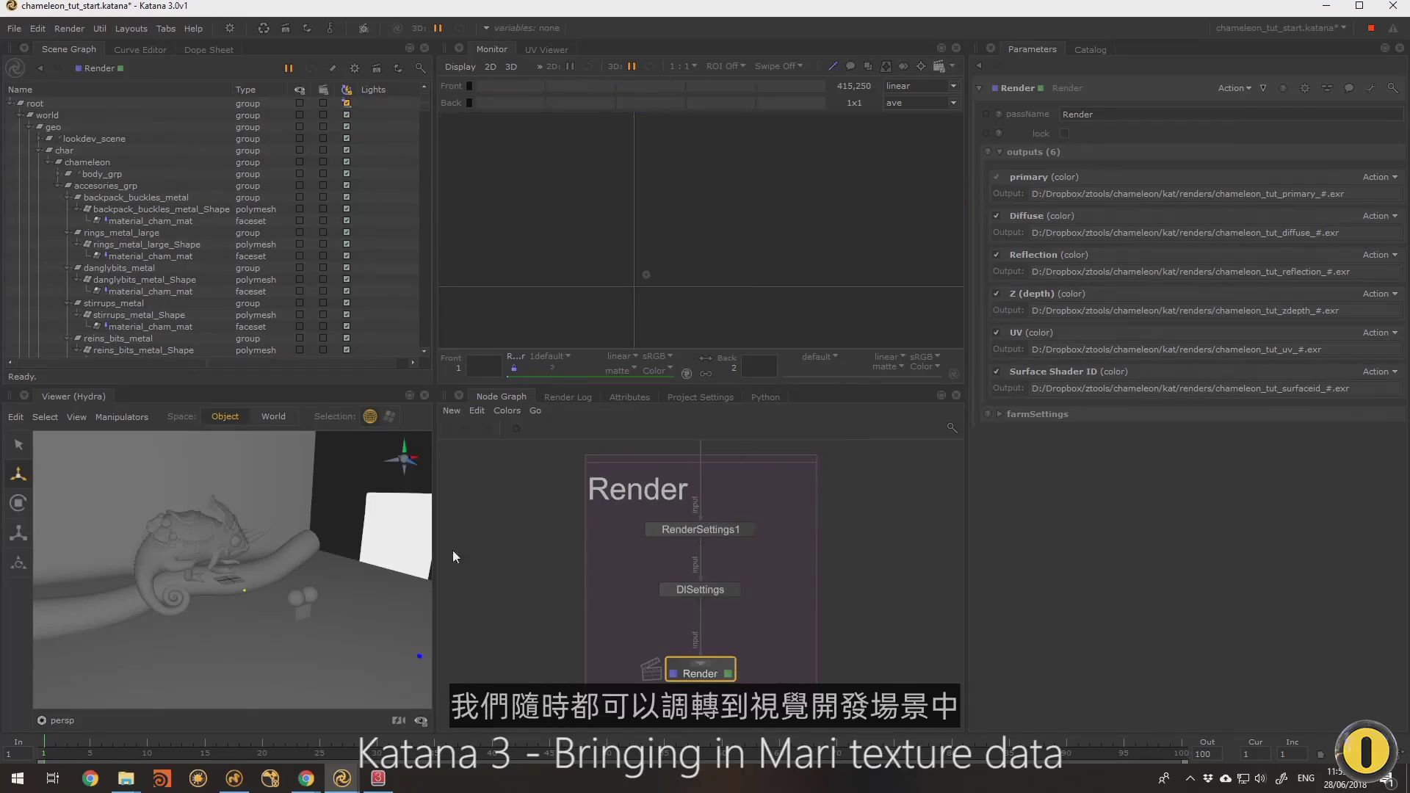
Open the parameters of lookdev_scene1 in the lookdev test scene and set Spin_Environment_Light to about -50.3
key(j)
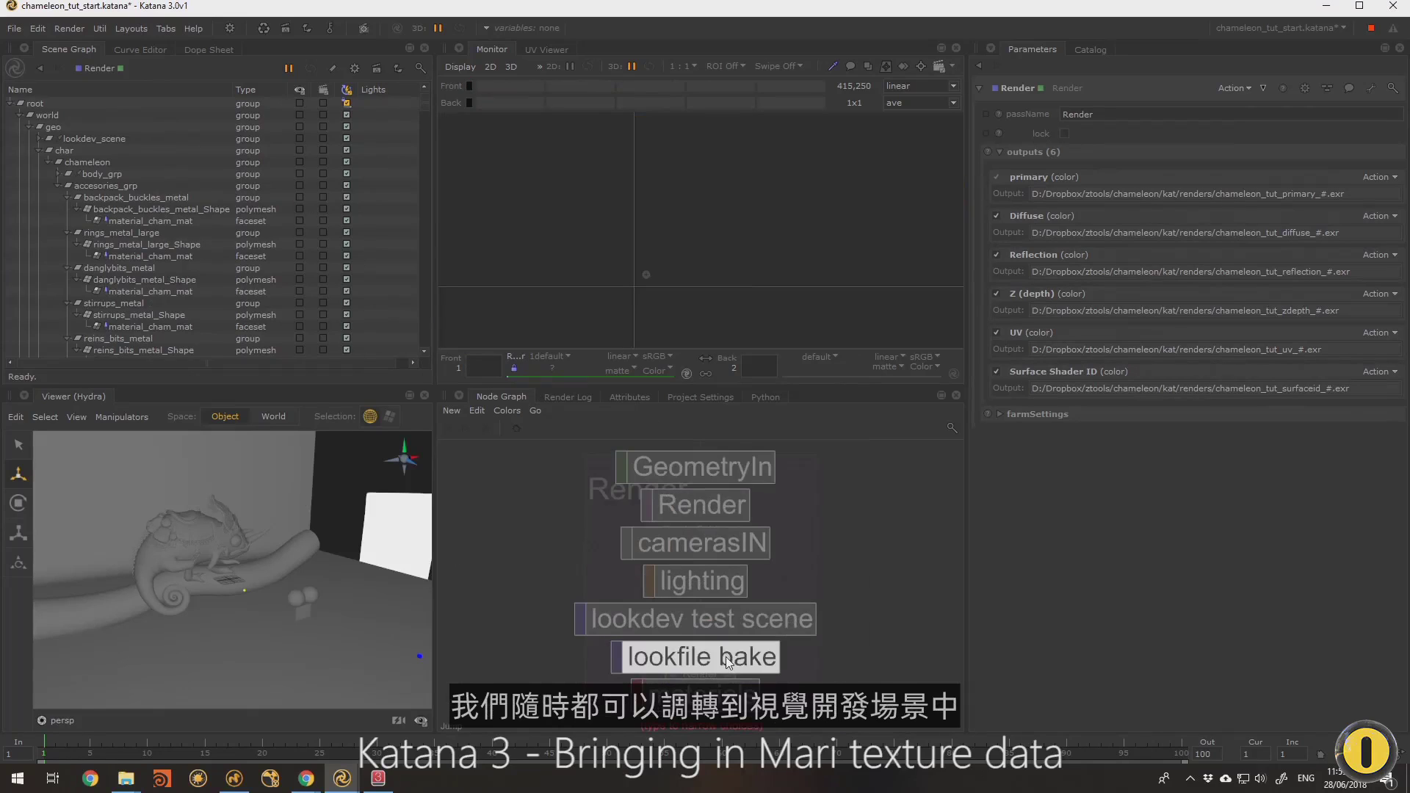
click(733, 629)
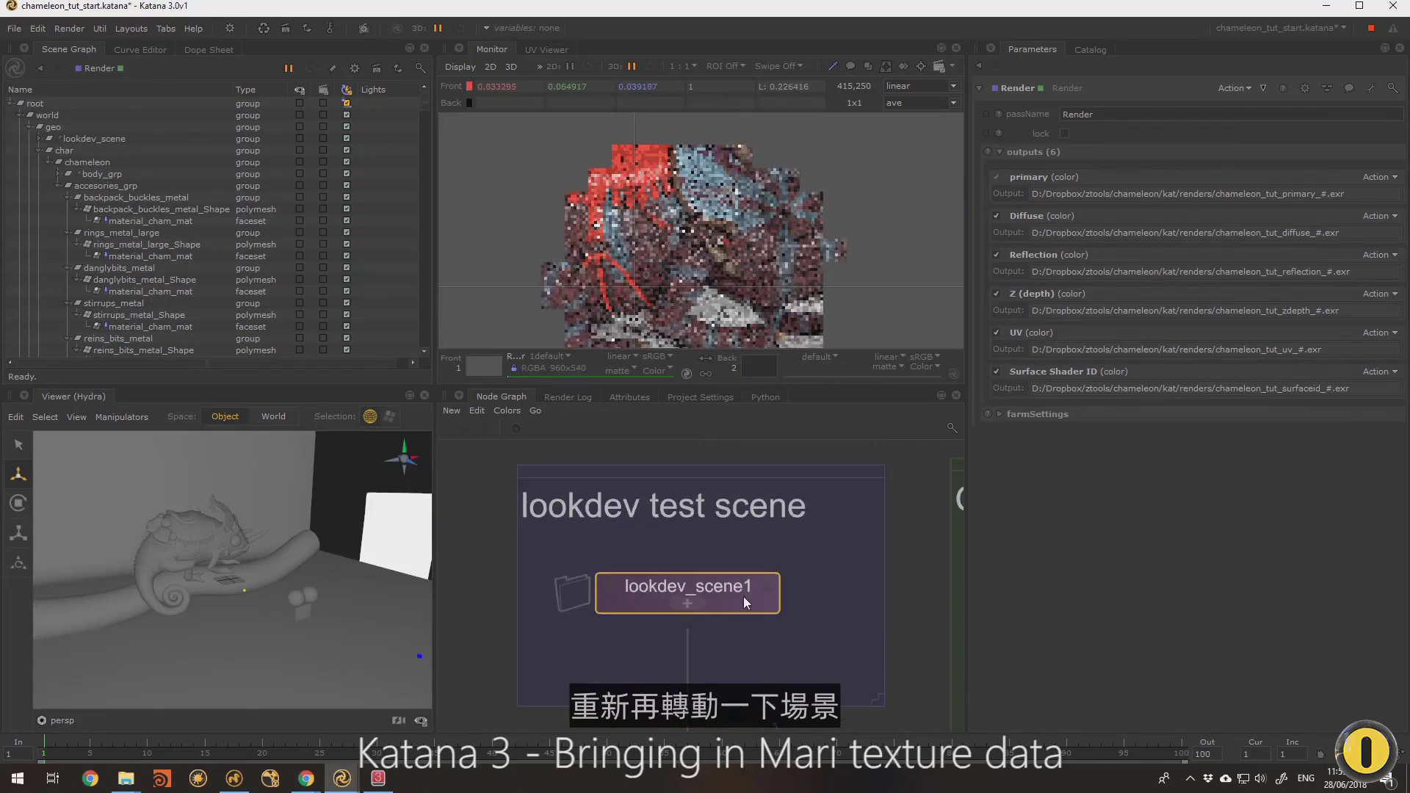
key(e)
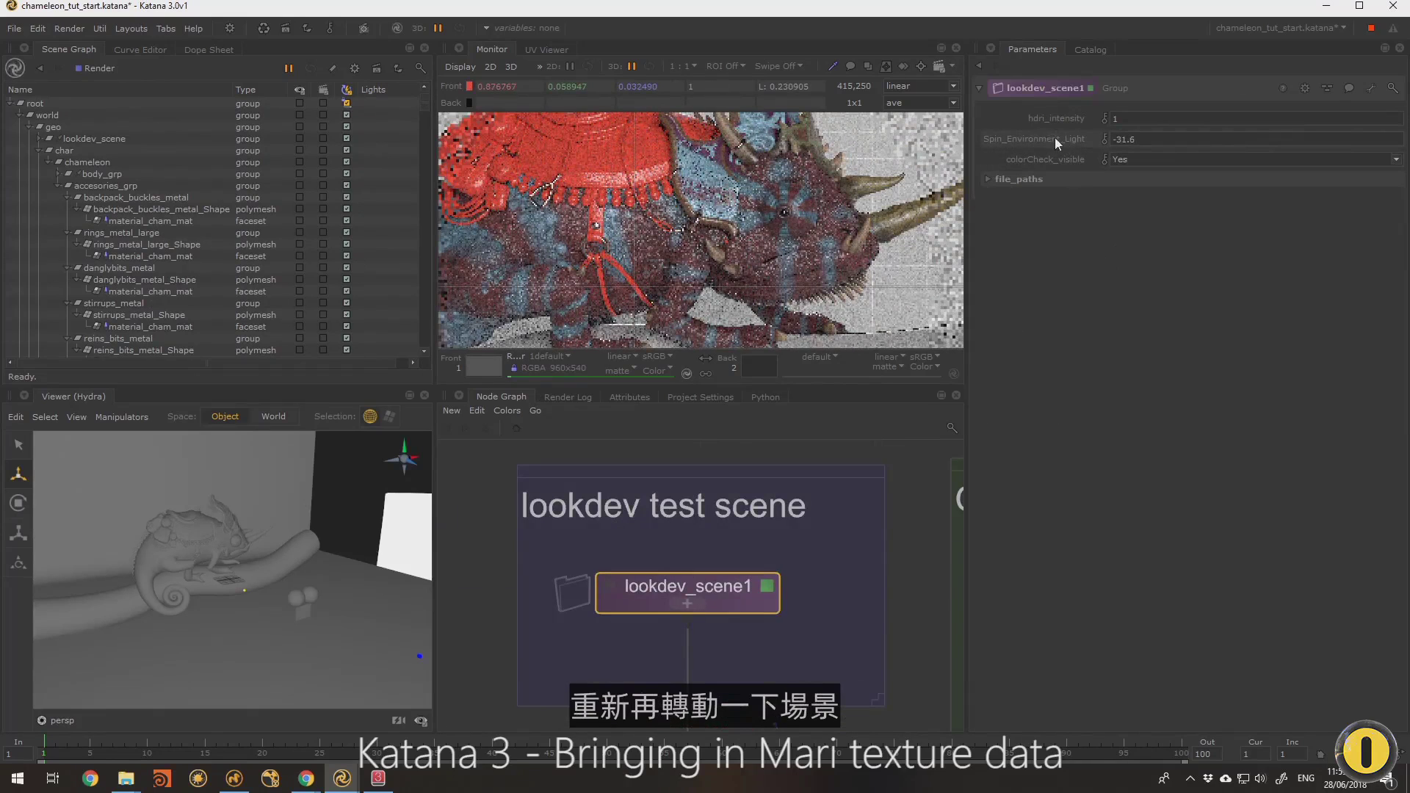
drag(1037, 136, 987, 135)
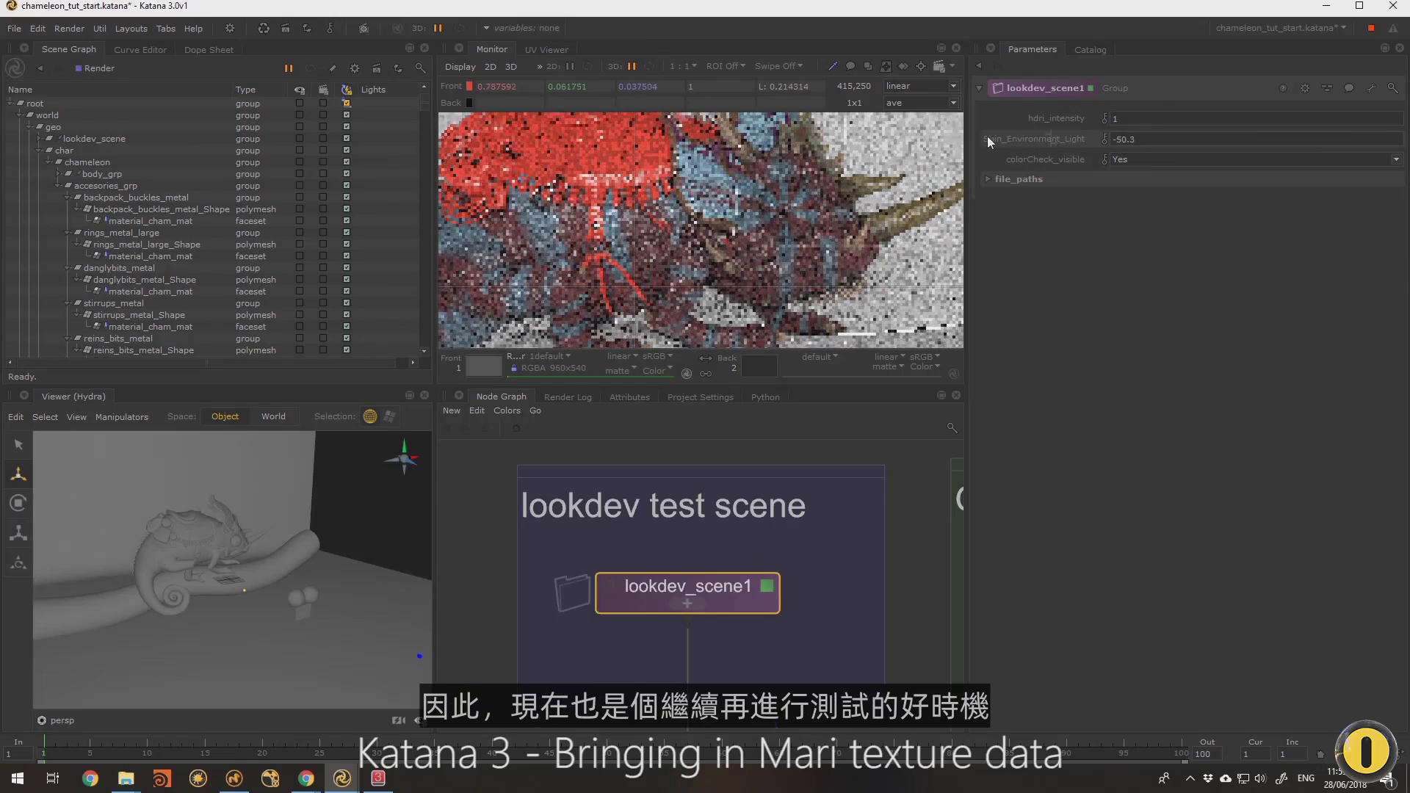
Look through /root/world/cam/camera and reframe it so the whole chameleon, lookdev spheres and colour chart are in the render
scroll(801, 215, down, 2)
scroll(801, 214, up, 1)
middle_drag(801, 214, 739, 188)
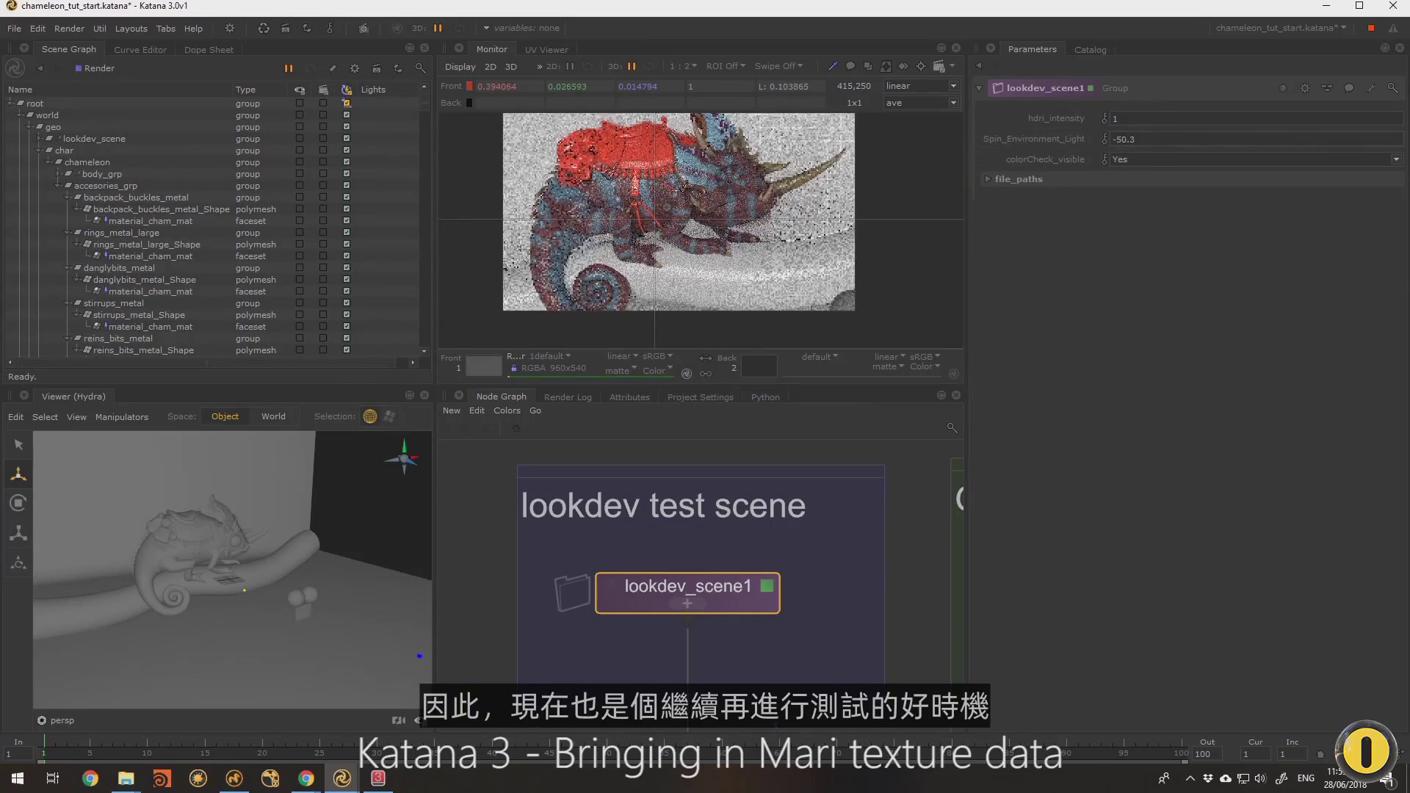
scroll(727, 191, down, 1)
click(62, 721)
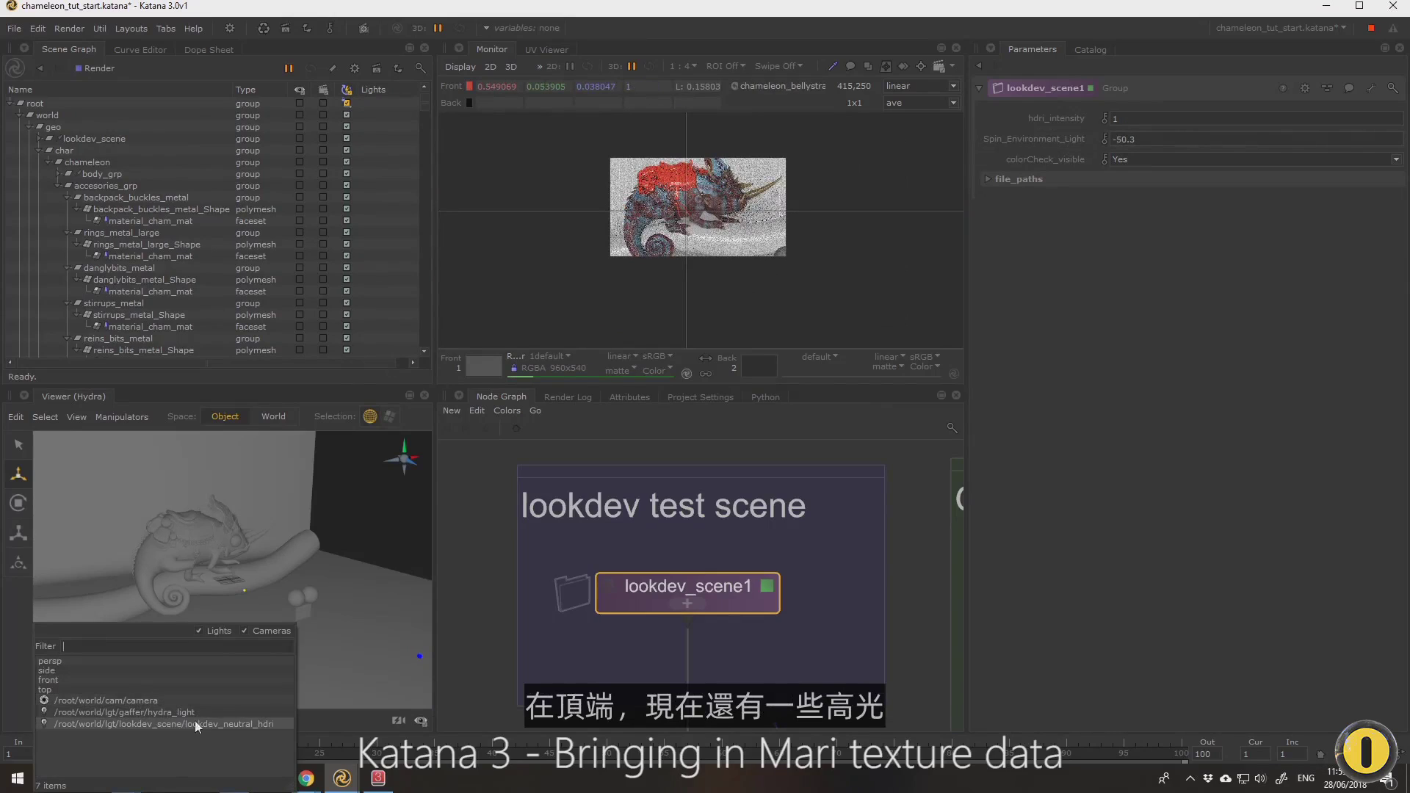
click(152, 702)
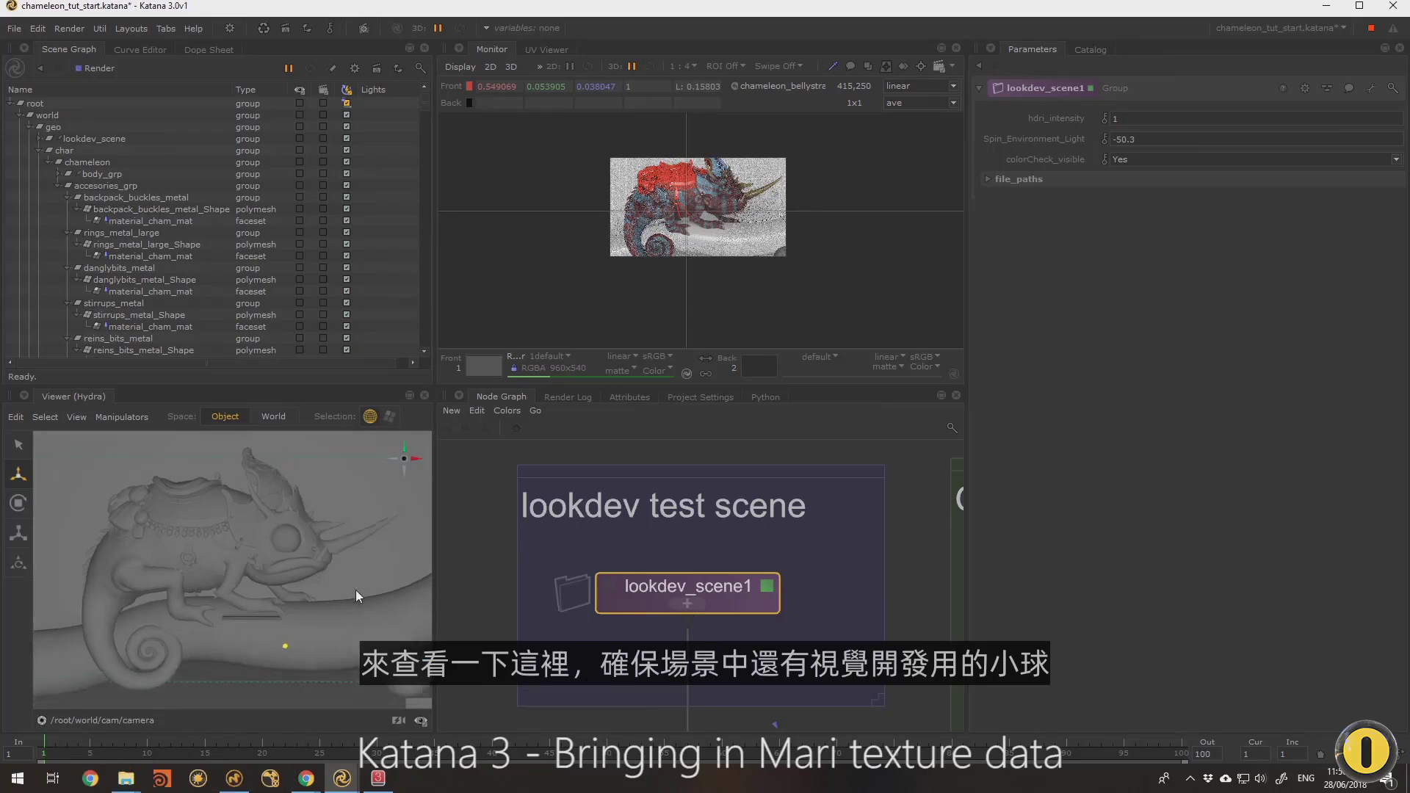
alt+middle_drag(343, 583, 320, 574)
alt+right_drag(320, 574, 332, 578)
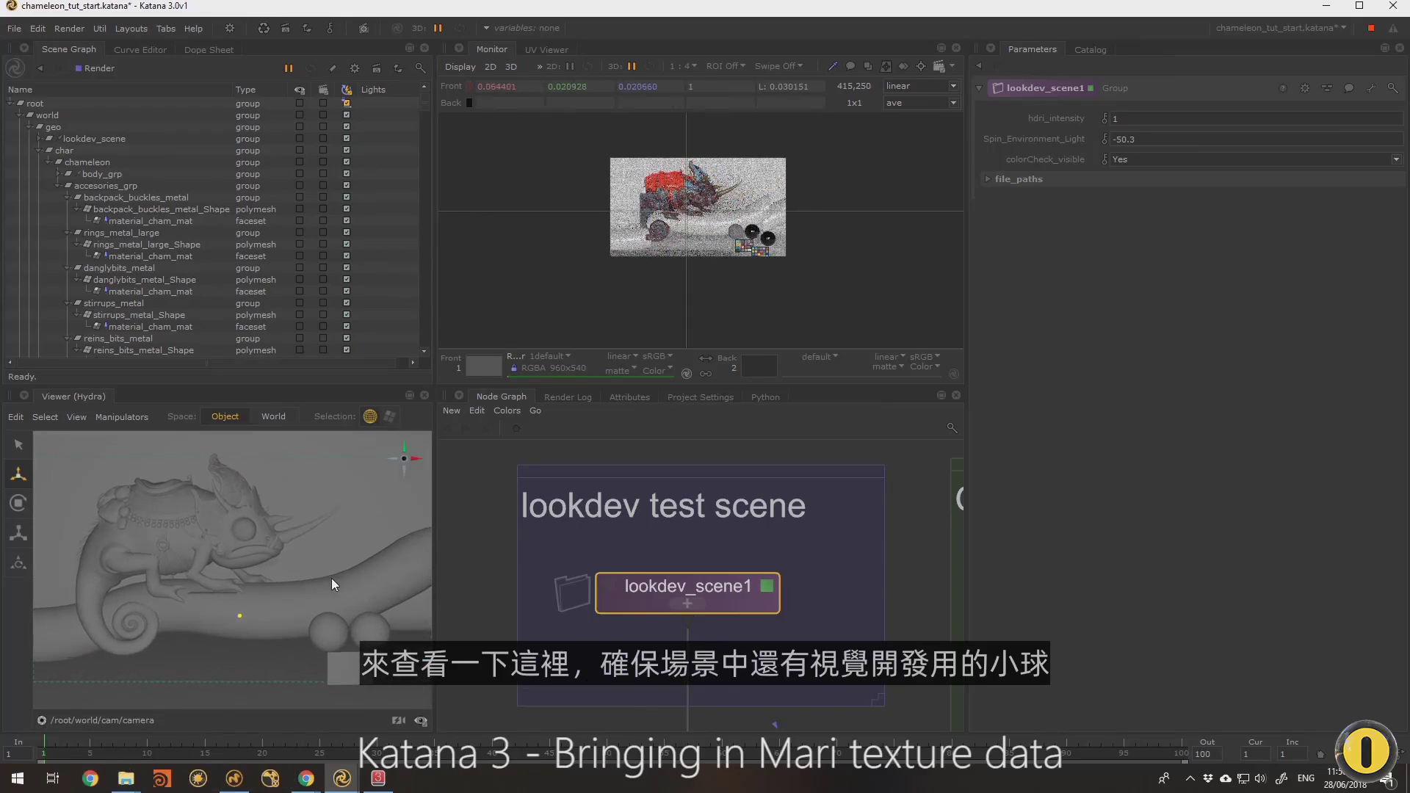
alt+middle_drag(332, 579, 333, 572)
alt+right_drag(333, 572, 315, 567)
alt+middle_drag(315, 567, 318, 581)
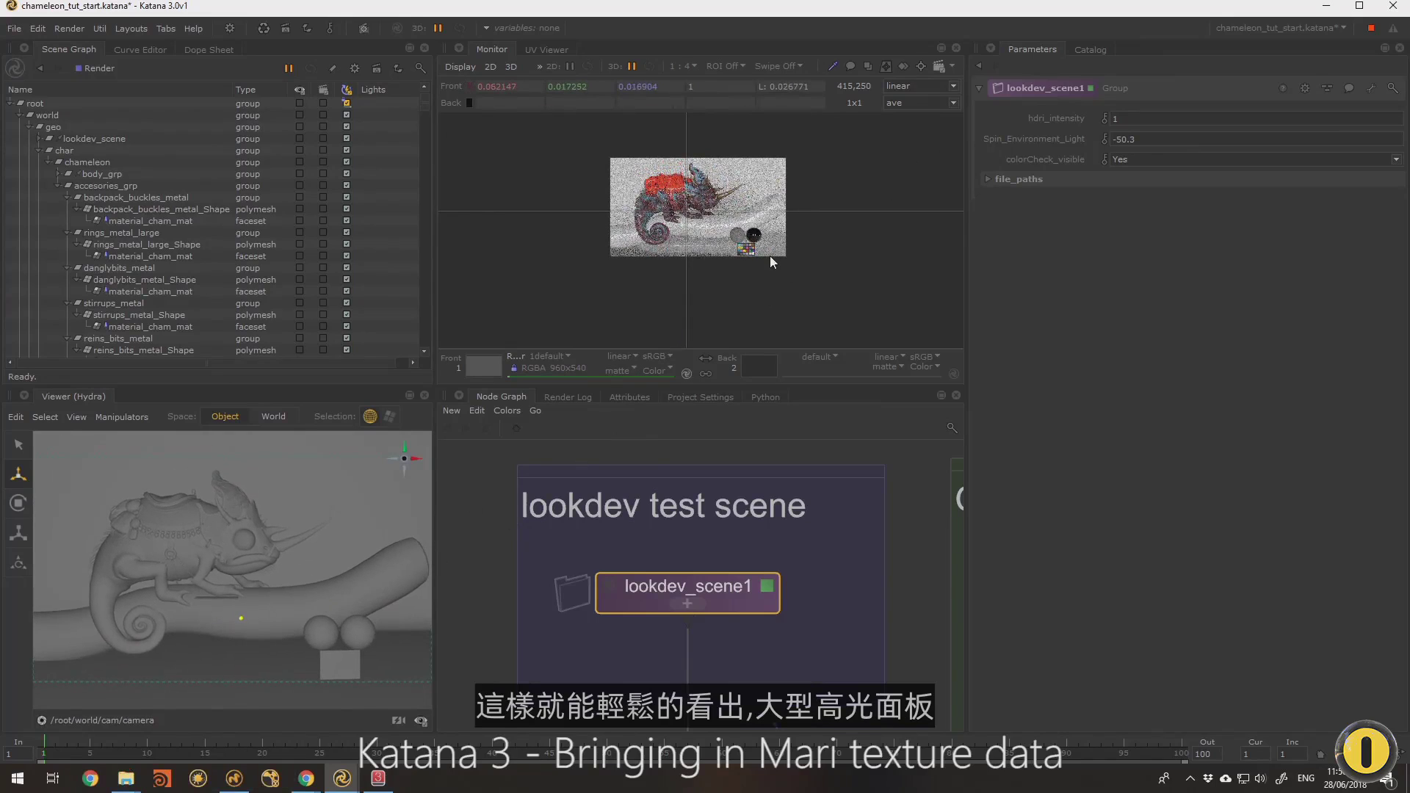
Check the highlight panels on the chrome sphere and spin lookdev_scene1's environment light to about -13.8
scroll(770, 256, up, 3)
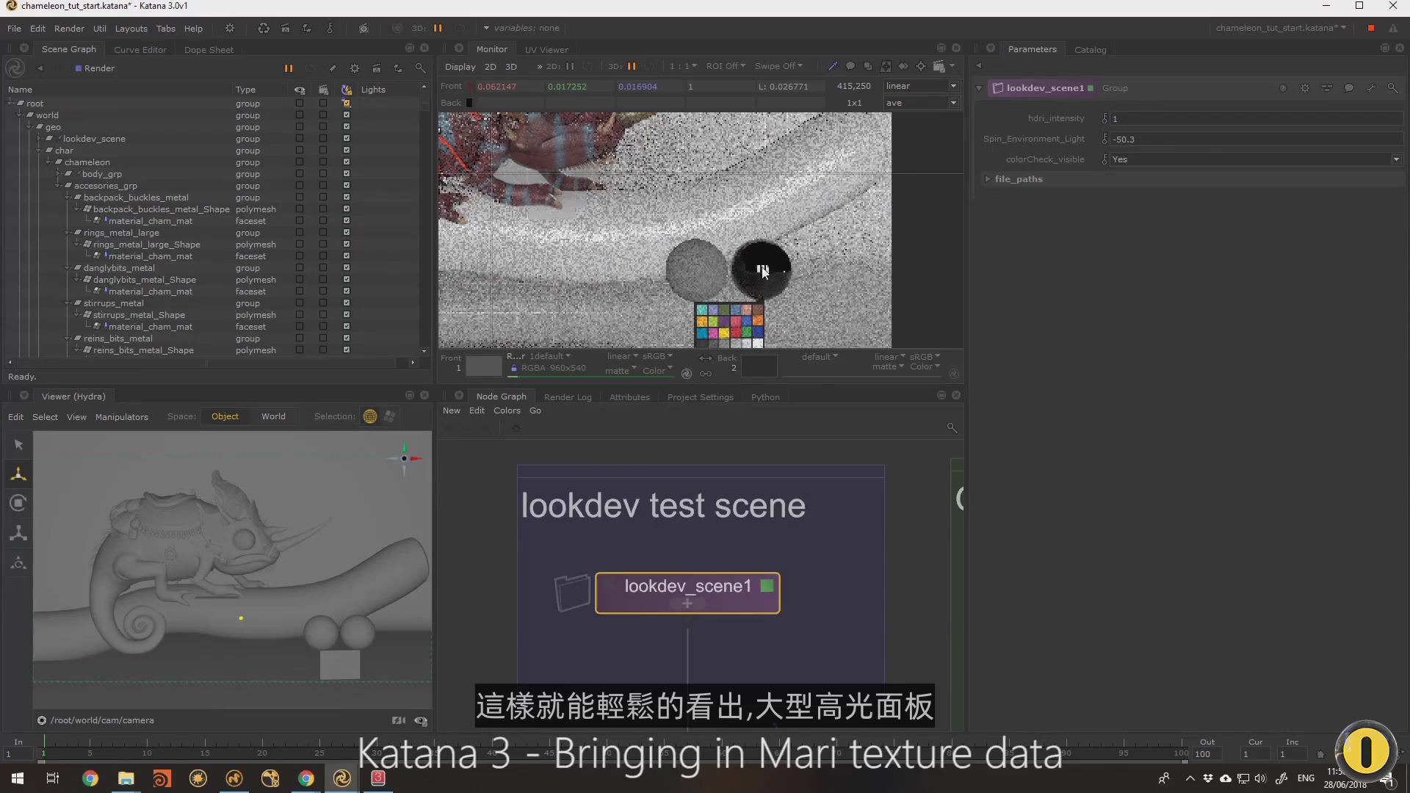
scroll(764, 271, down, 1)
middle_drag(769, 264, 792, 276)
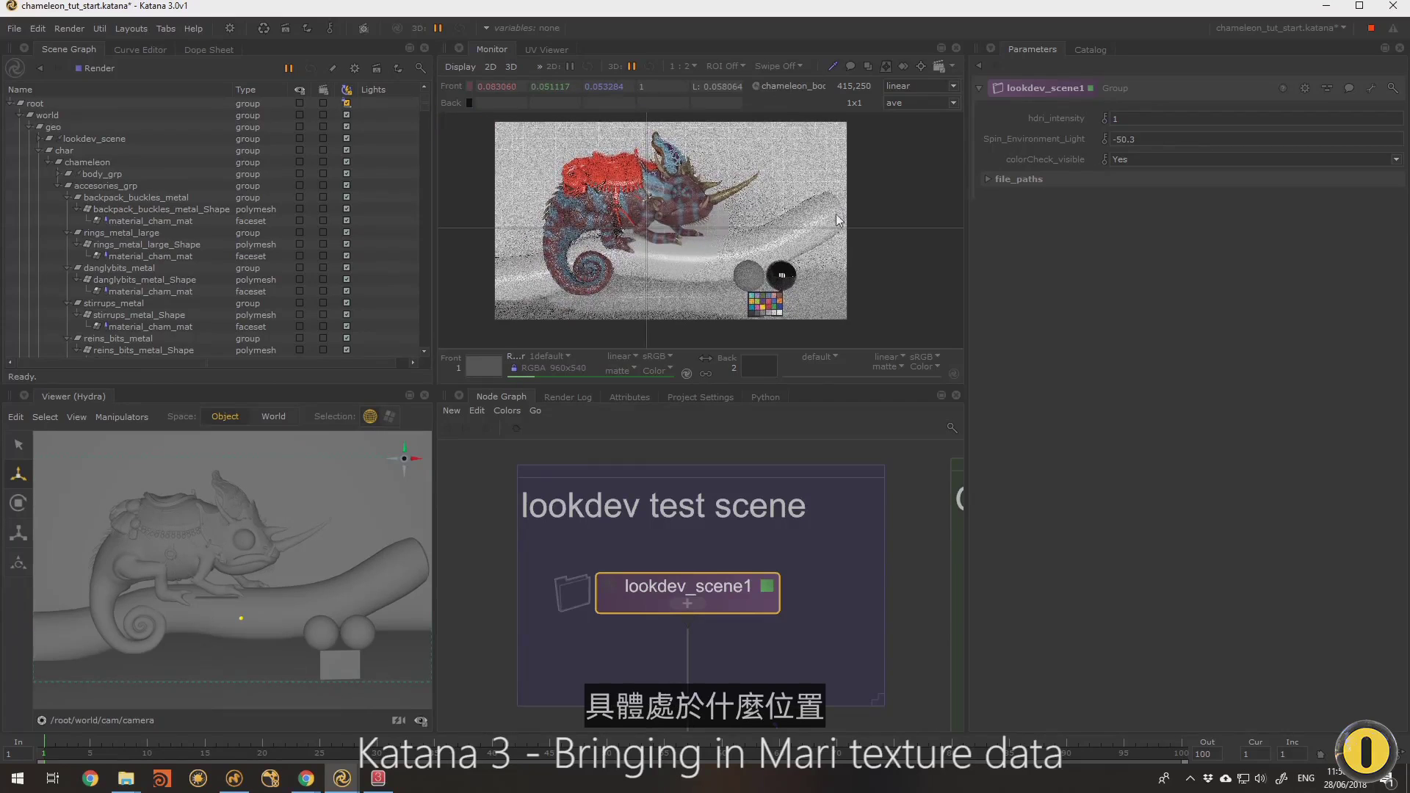
mouse_move(1067, 134)
mouse_down()
mouse_move(1040, 140)
mouse_move(1076, 139)
mouse_up()
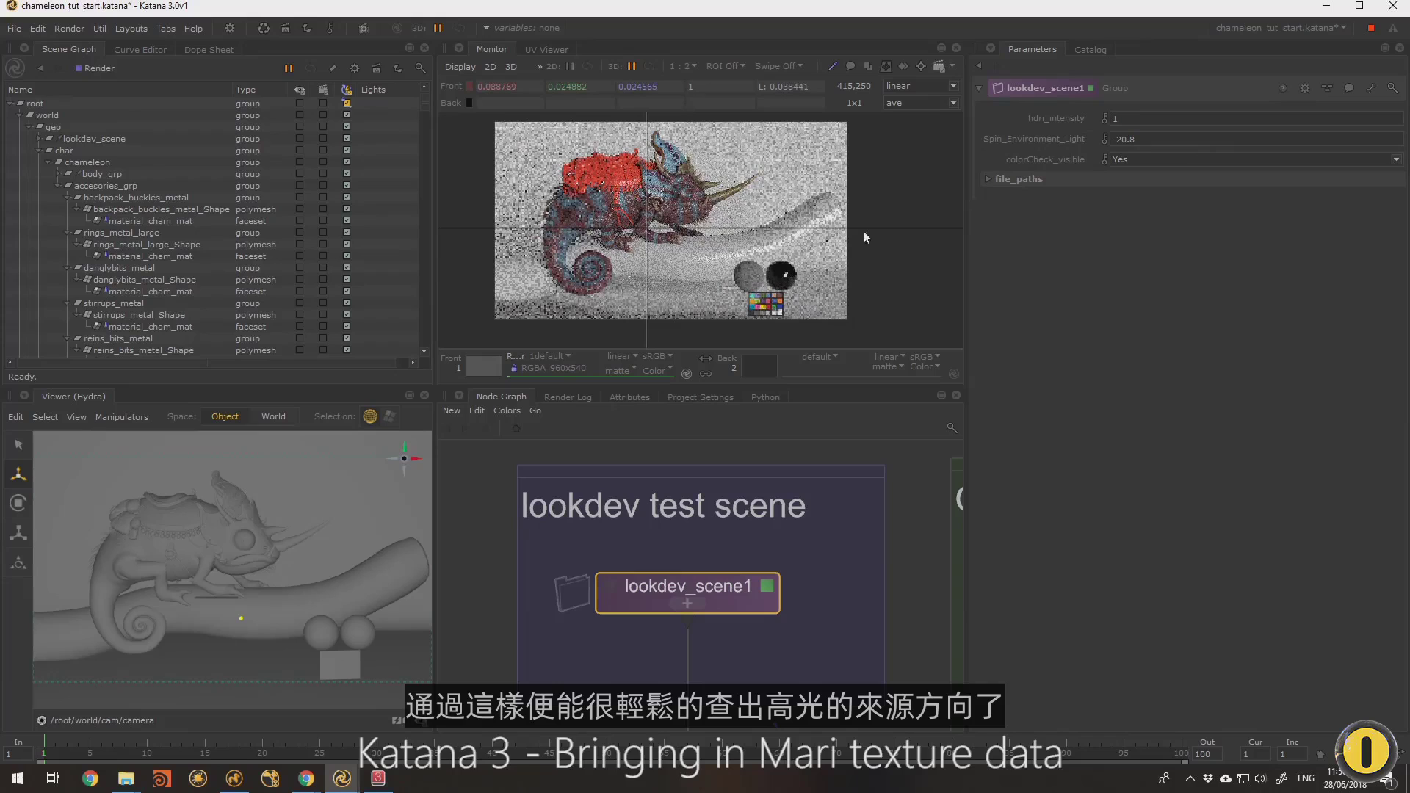
drag(1024, 134, 1037, 151)
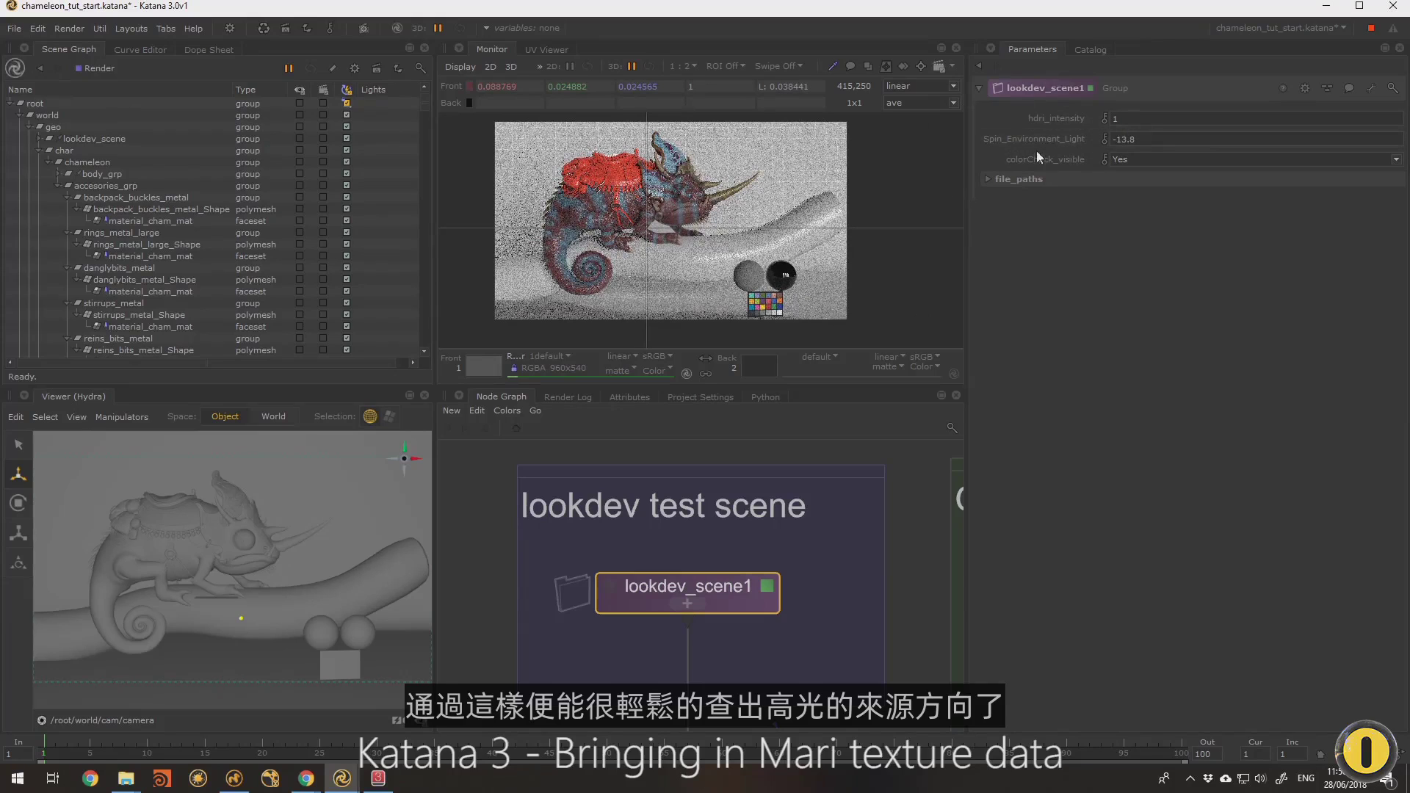
Examine the highlights on the chameleon's skin in the live render under the rotated environment light
scroll(661, 198, up, 1)
middle_drag(661, 198, 776, 213)
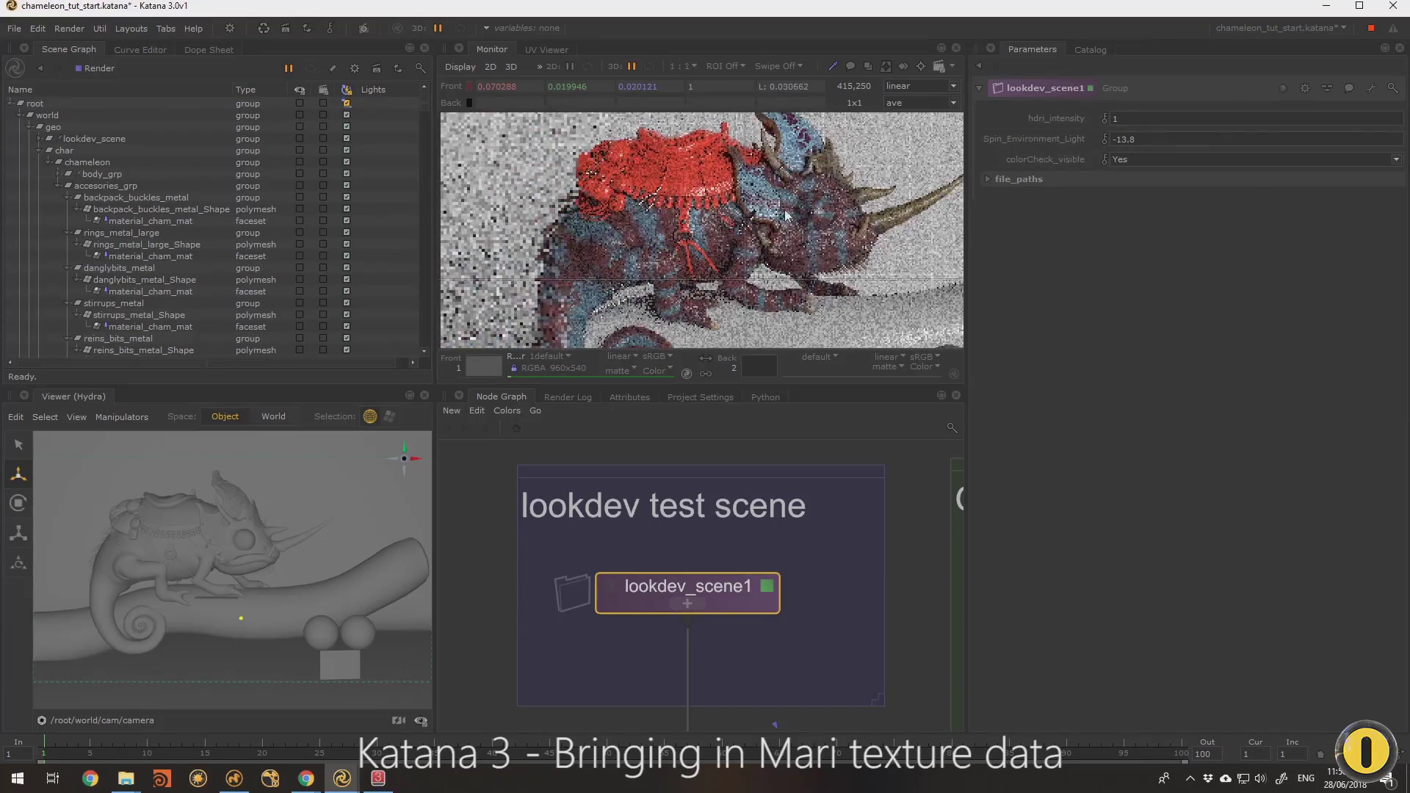
scroll(776, 213, up, 1)
scroll(869, 231, down, 2)
scroll(869, 230, up, 2)
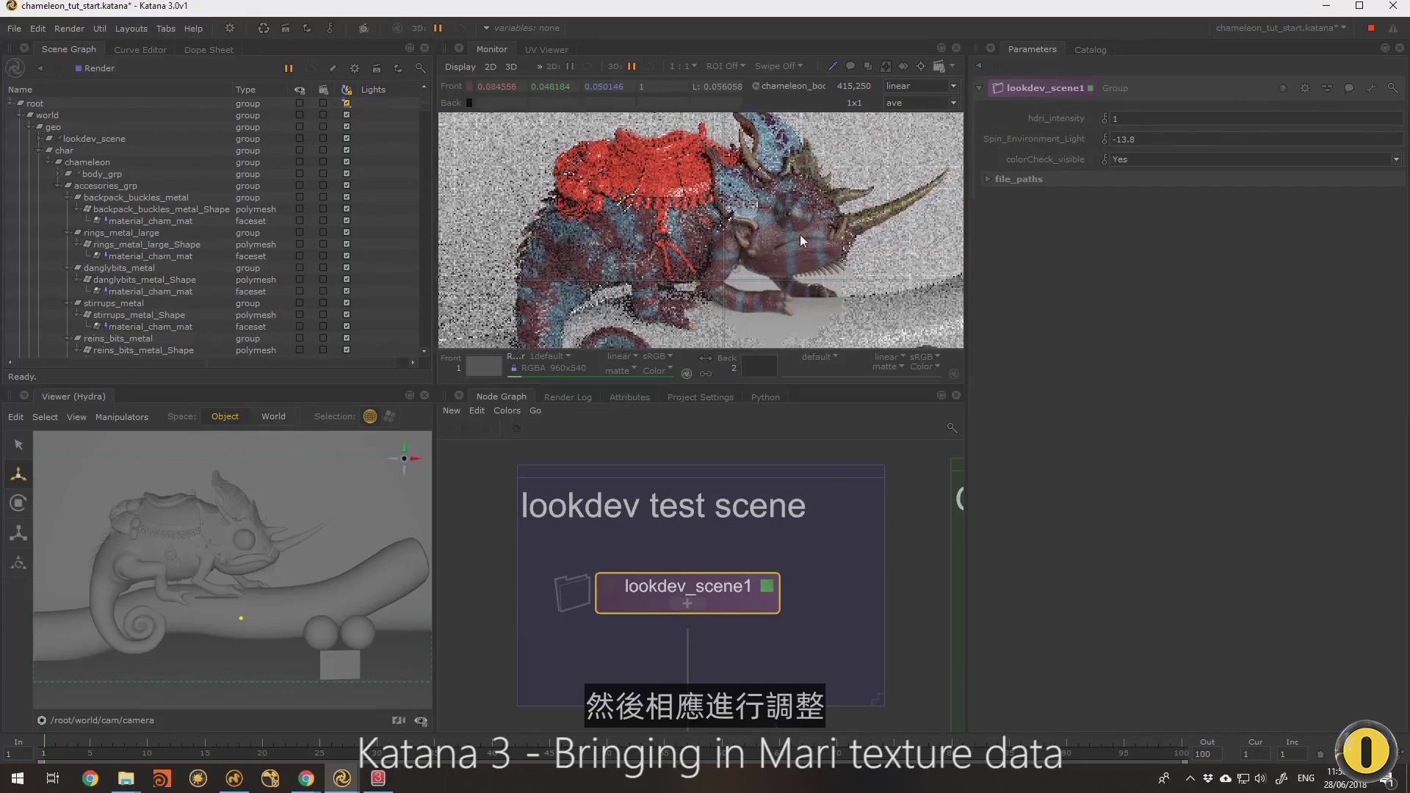
scroll(800, 235, up, 2)
scroll(825, 277, down, 2)
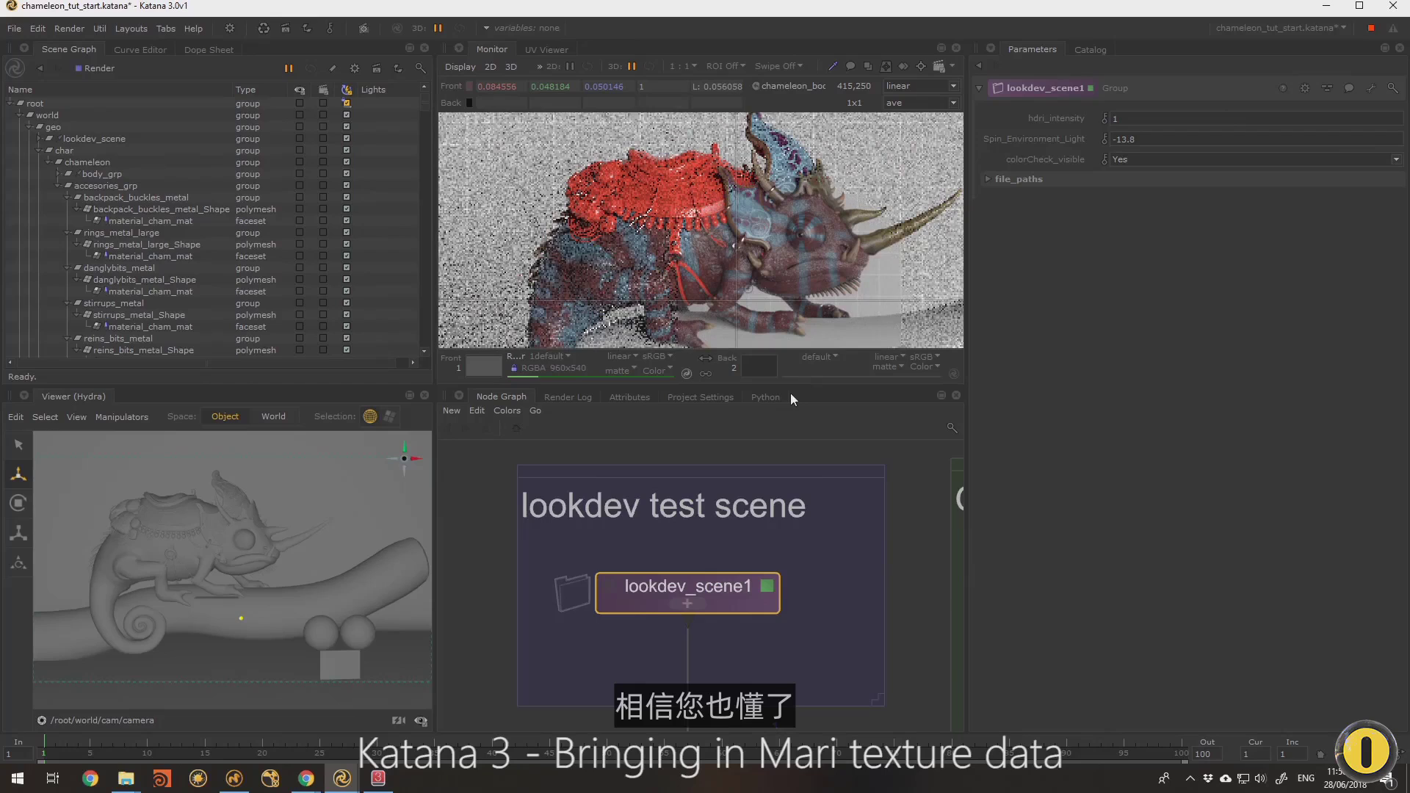
Return to the materials section of the node graph and open the cham_grp group in place
scroll(871, 594, down, 2)
middle_drag(871, 594, 602, 559)
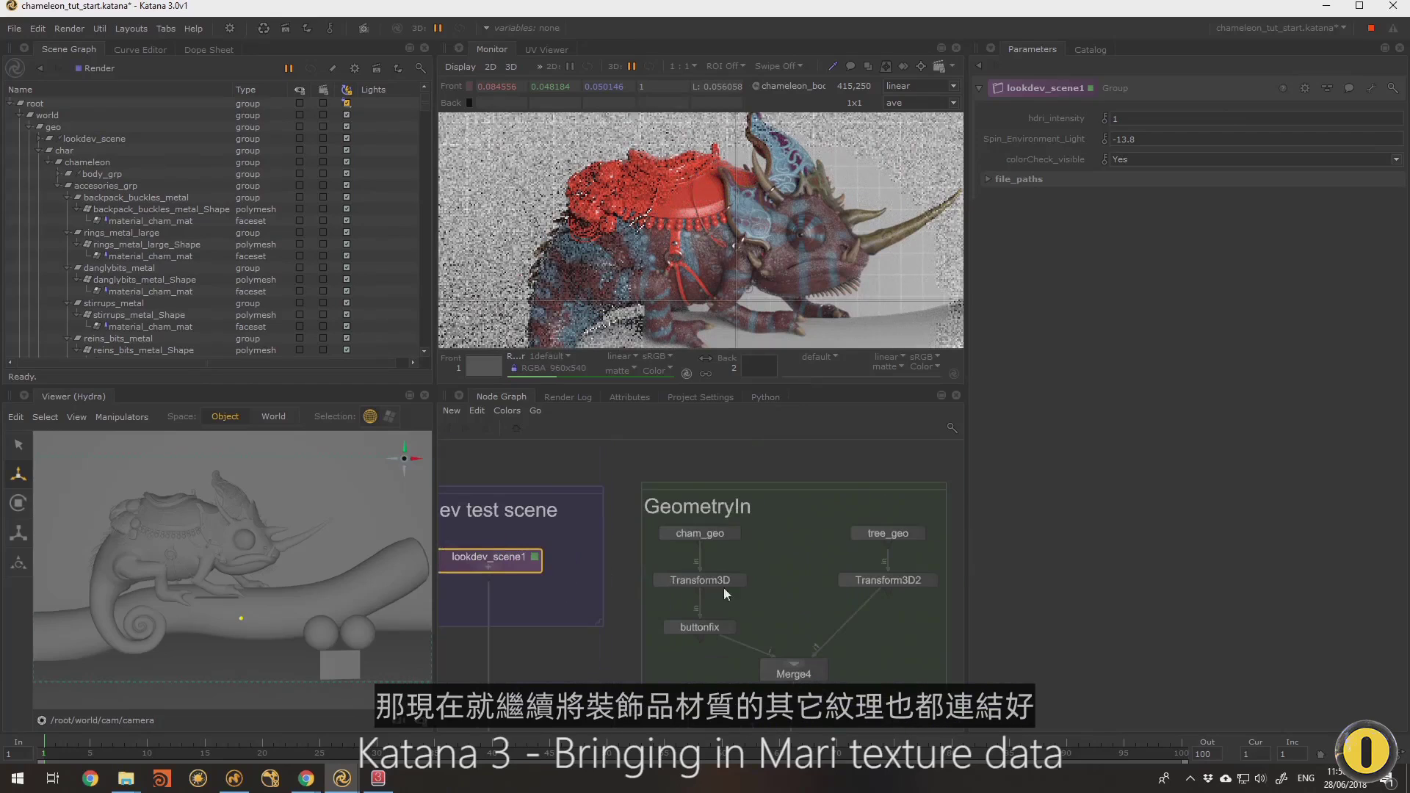
middle_drag(919, 632, 631, 573)
scroll(743, 580, down, 3)
middle_drag(743, 580, 556, 543)
middle_drag(887, 587, 599, 543)
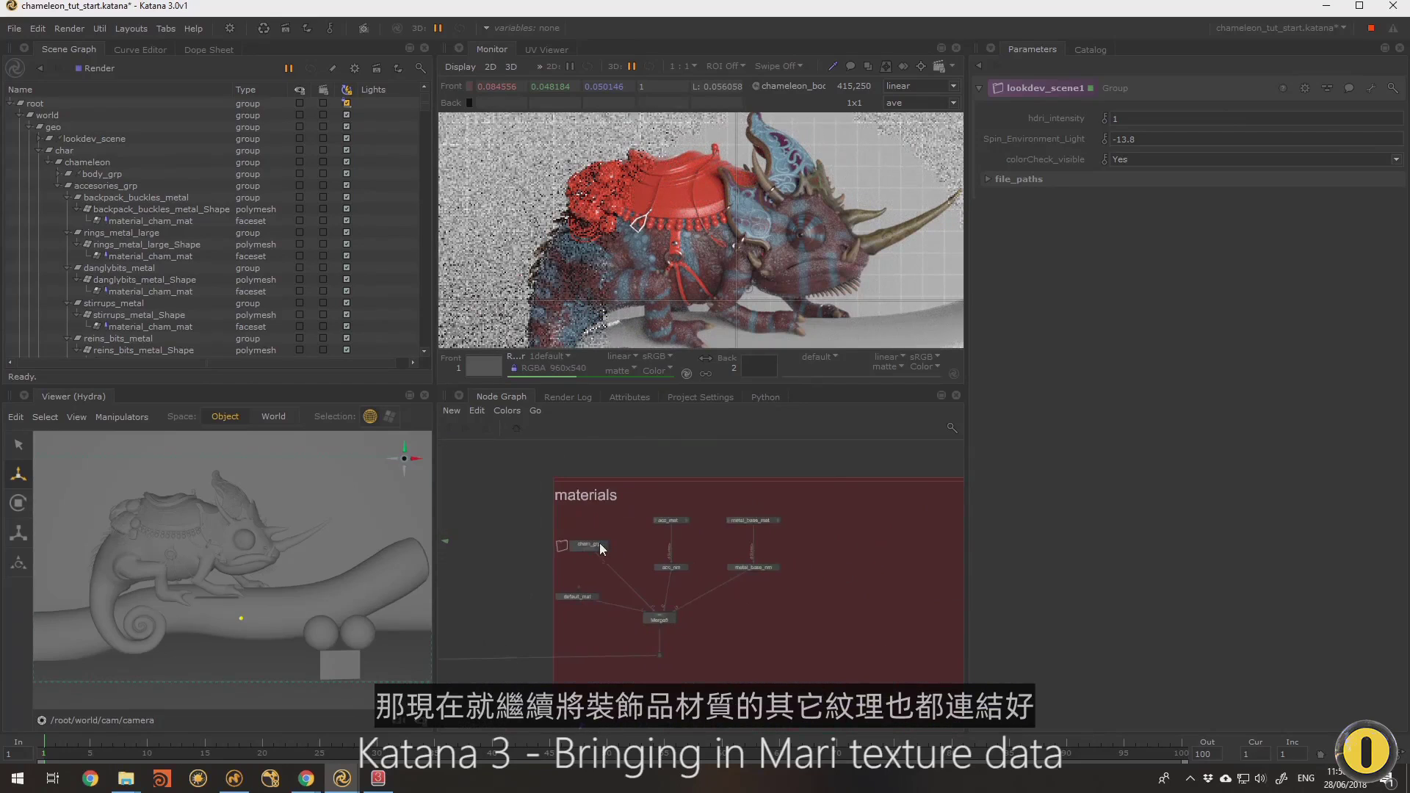
scroll(597, 543, up, 2)
ctrl+middle_click(596, 544)
middle_drag(698, 526, 672, 510)
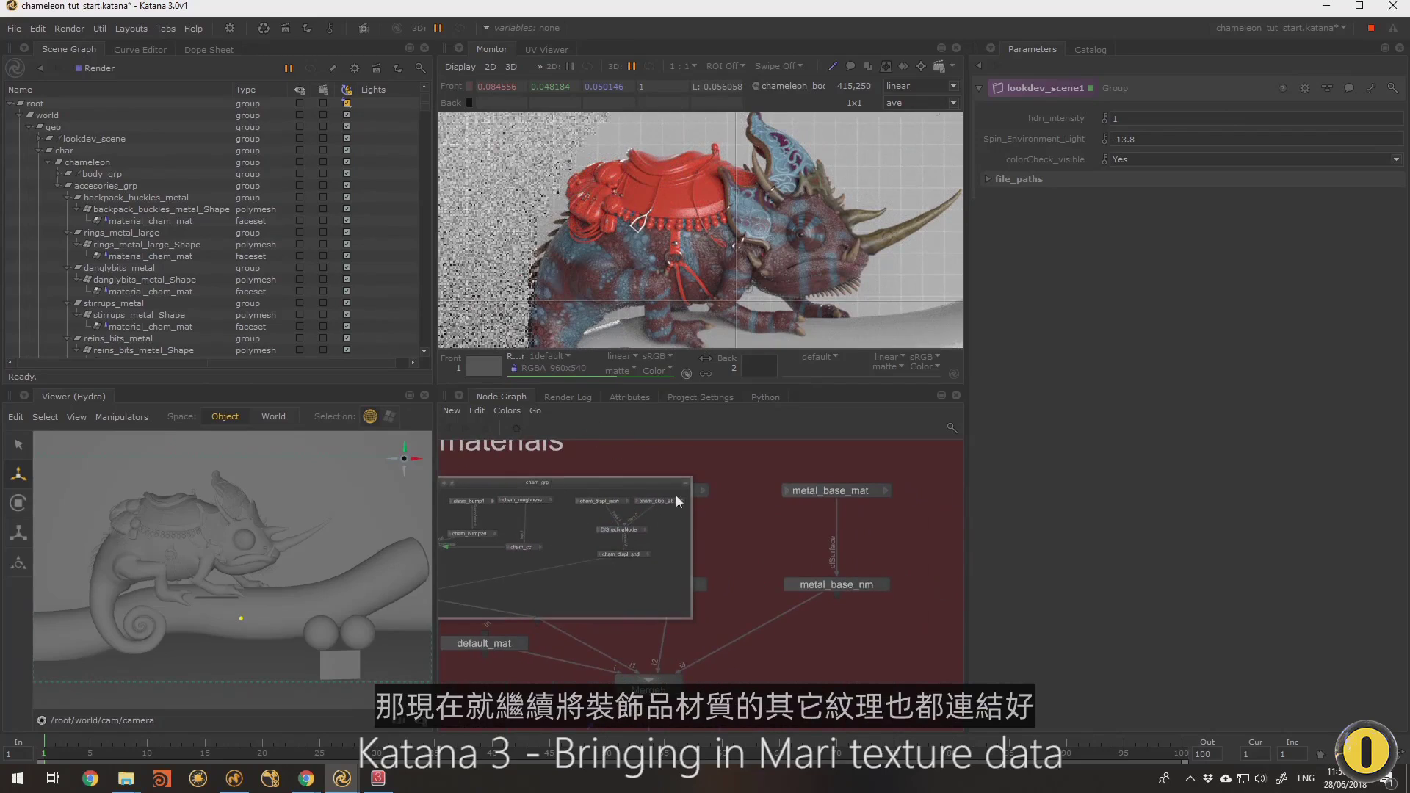
middle_drag(663, 523, 769, 519)
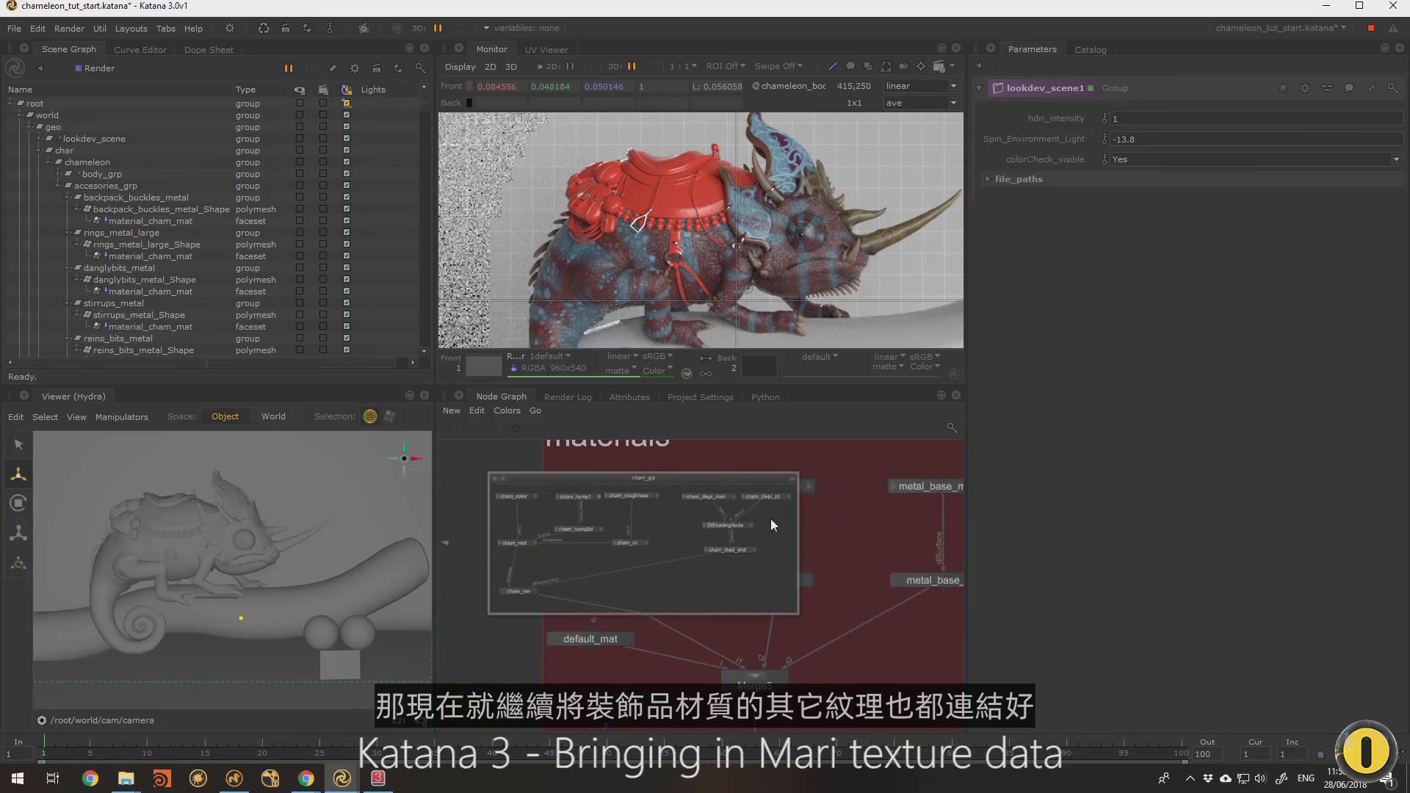
Copy the five texture nodes (colour, bump, roughness and both displacement maps) inside cham_grp and collapse the group
drag(797, 507, 509, 485)
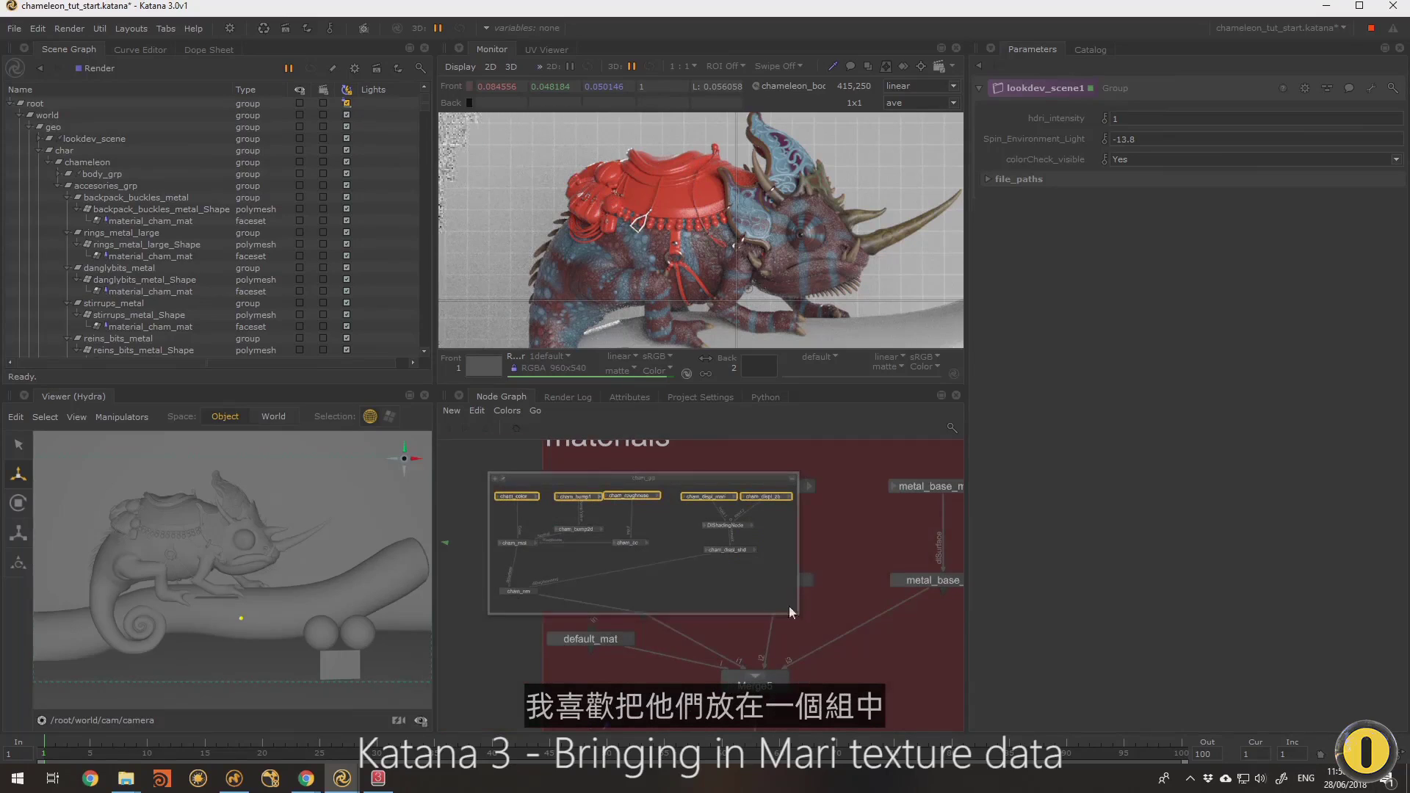
scroll(643, 502, up, 3)
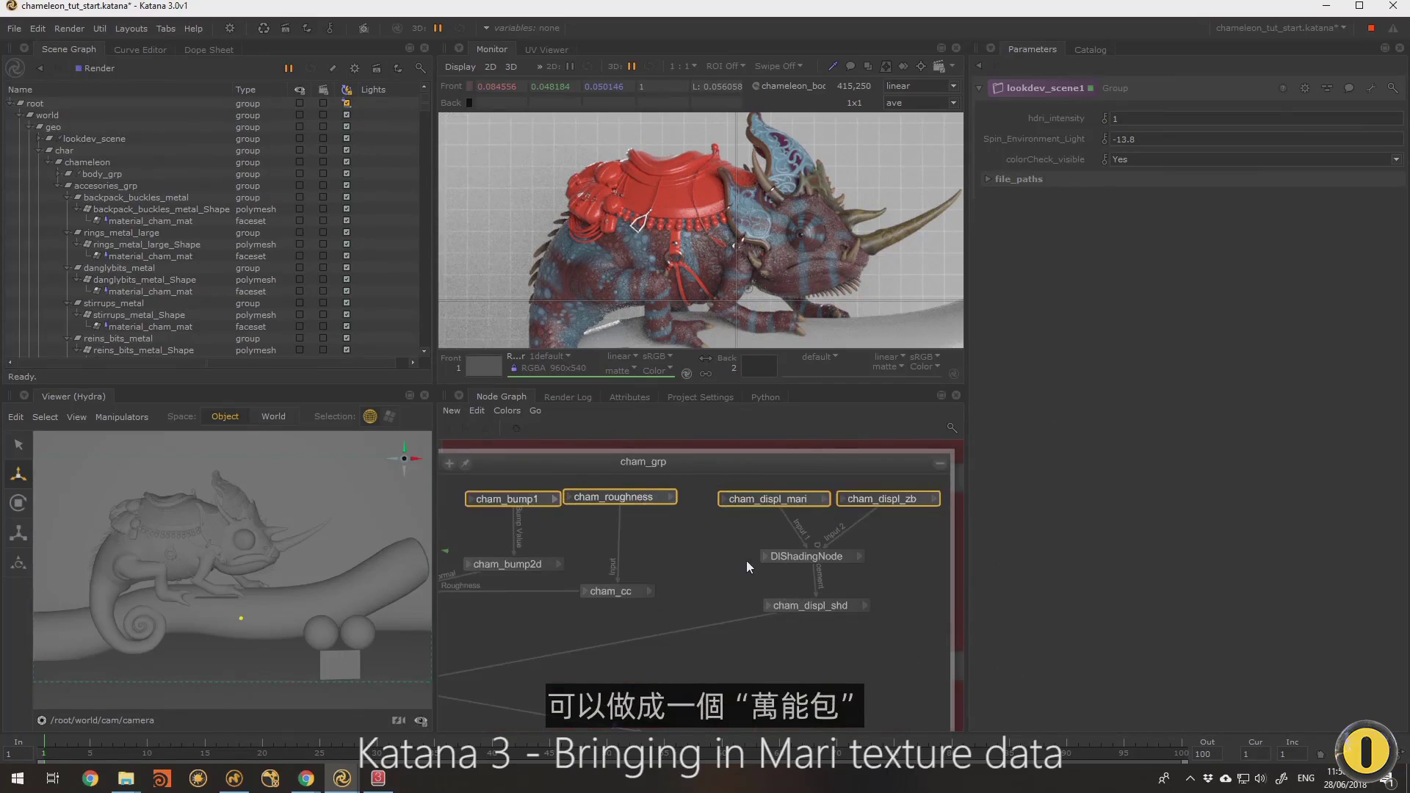
click(940, 465)
middle_drag(803, 577, 667, 588)
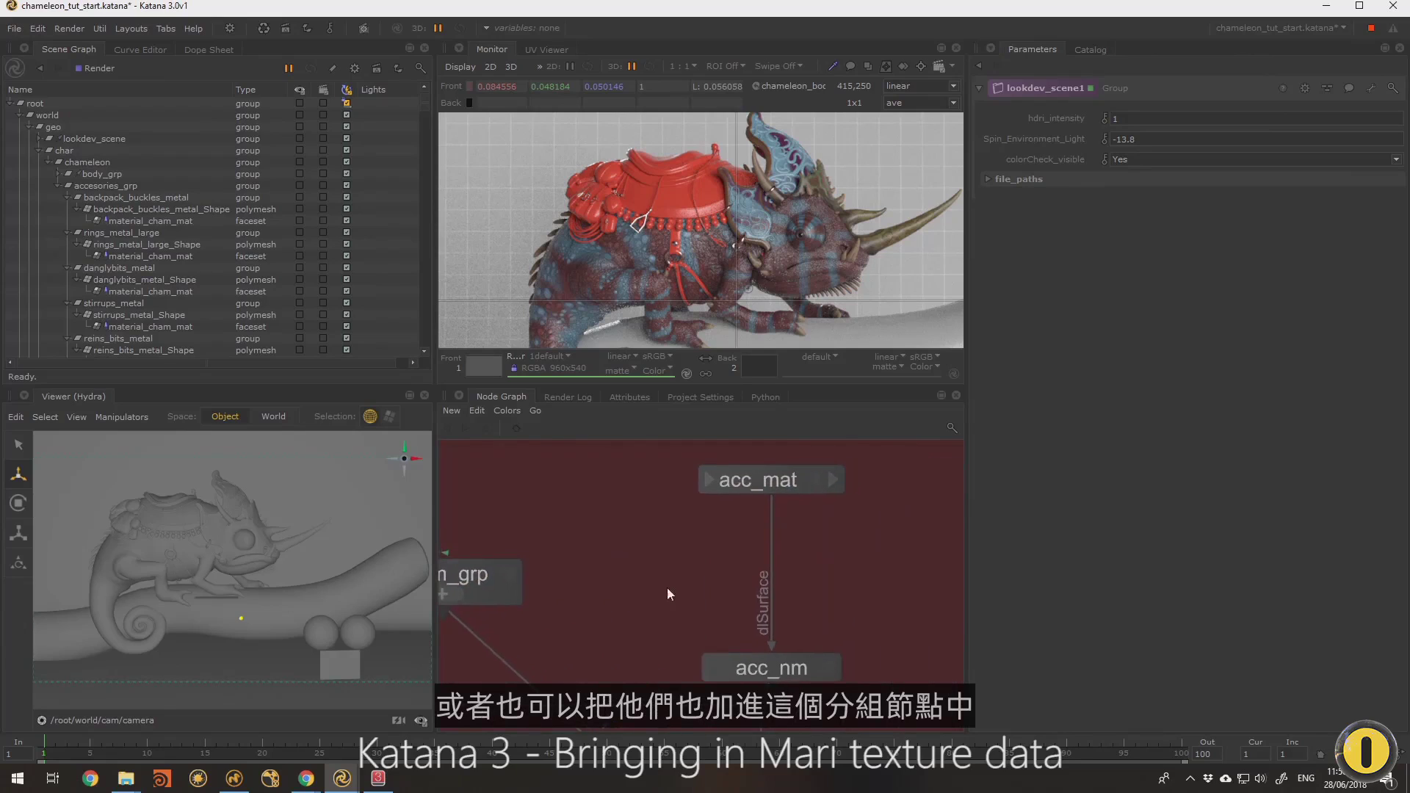
Group acc_mat and acc_nm under the name acc_grp, then open it and paste the copied texture nodes inside
click(819, 479)
middle_drag(847, 529, 808, 588)
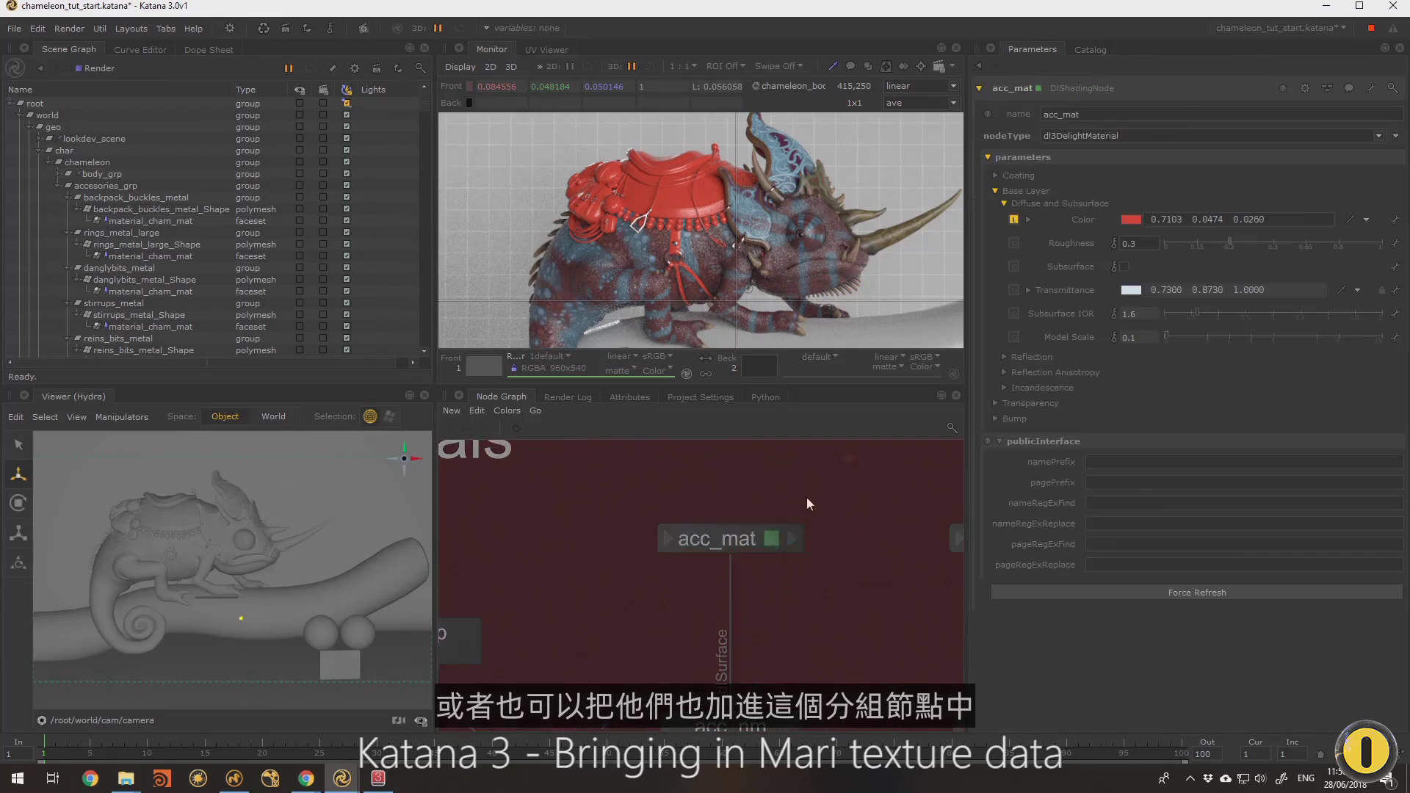
drag(812, 499, 628, 777)
key(g)
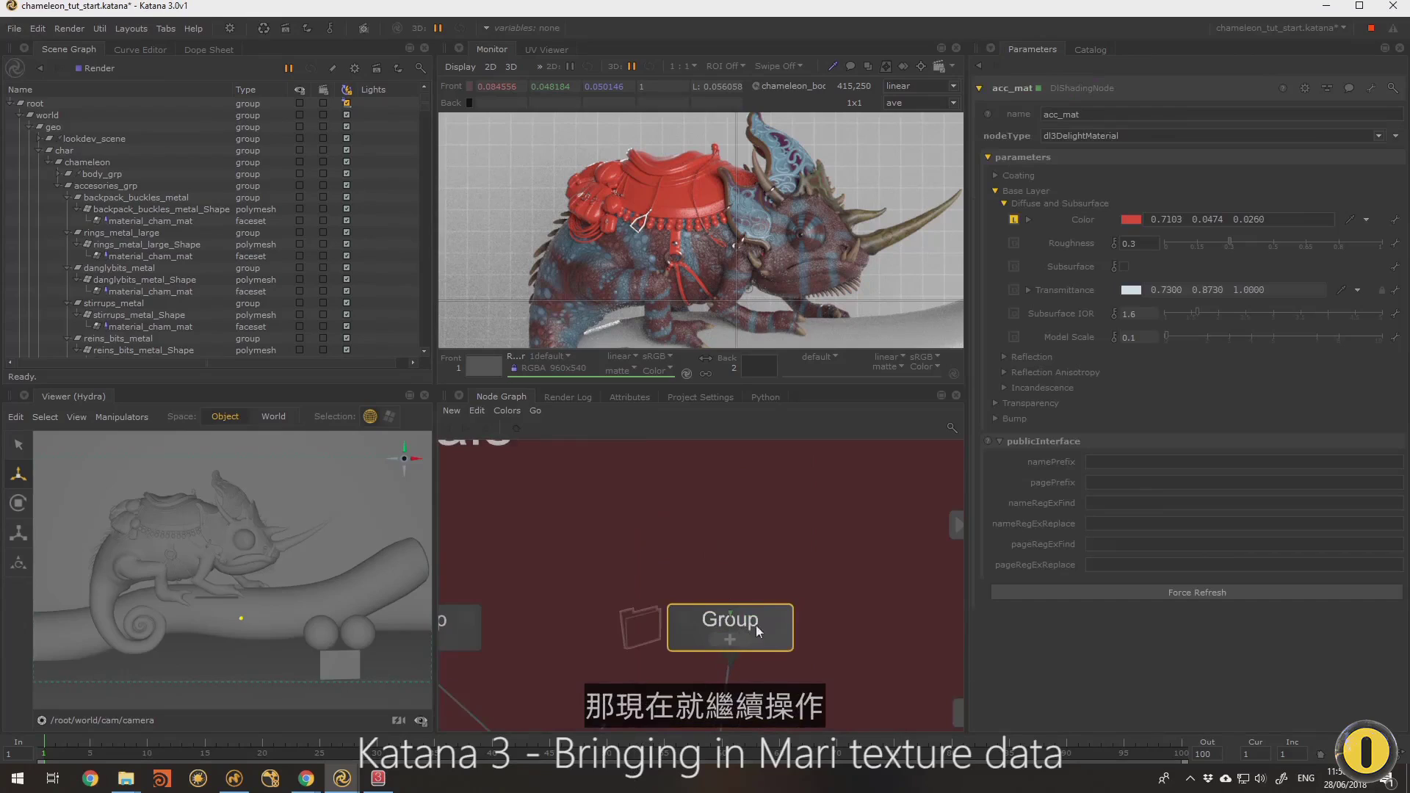
middle_drag(756, 629, 698, 550)
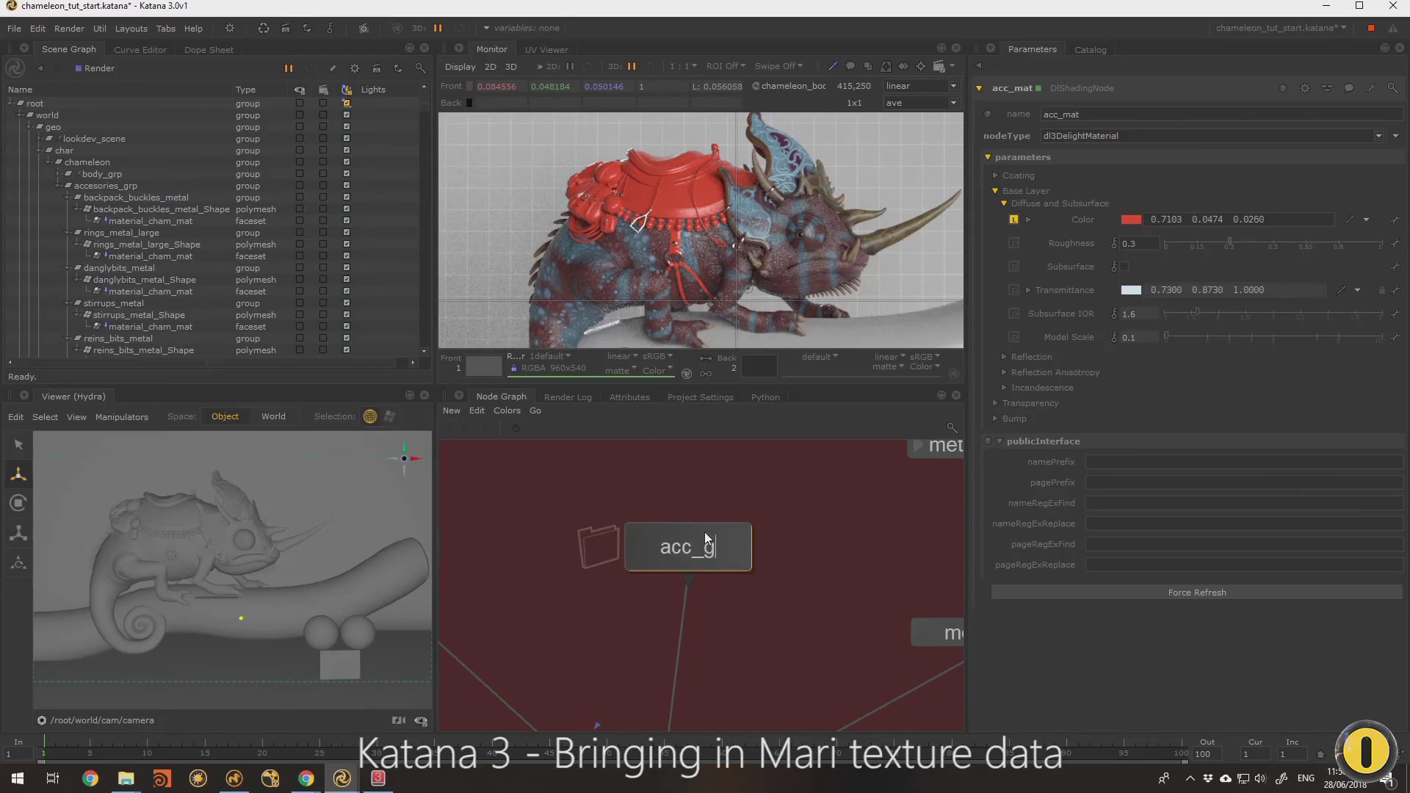
click(688, 559)
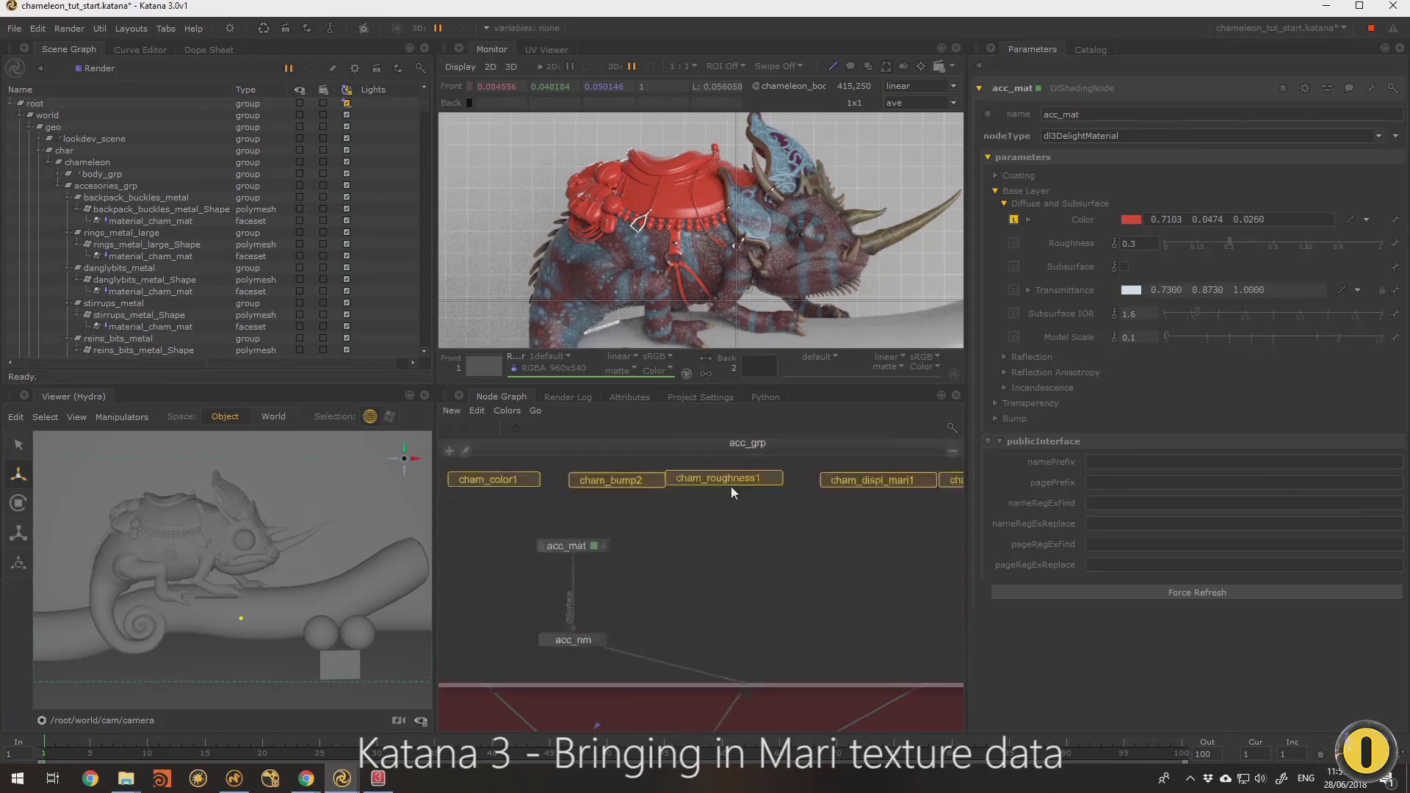
Reposition acc_mat and acc_nm below the textures and connect cham_color1's outColor to acc_mat's base layer Color
click(535, 488)
click(703, 554)
click(742, 559)
click(637, 492)
key(Escape)
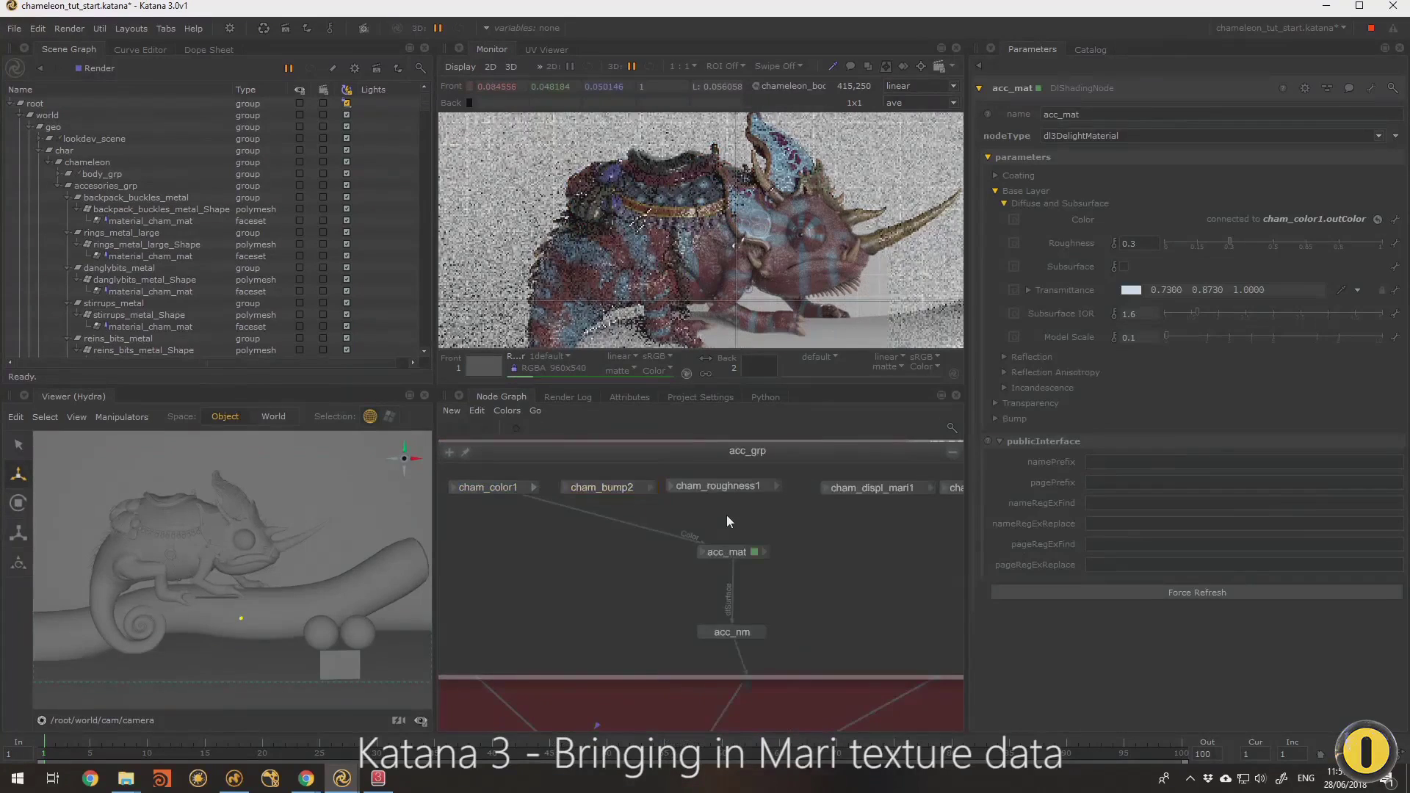
Add a bump2d shading node named acc_bump2D inside acc_grp and place it beneath cham_bump2
key(Tab)
key(e)
click(1208, 136)
double_click(1076, 115)
text(acc_bump2D)
key(Return)
drag(661, 514, 601, 517)
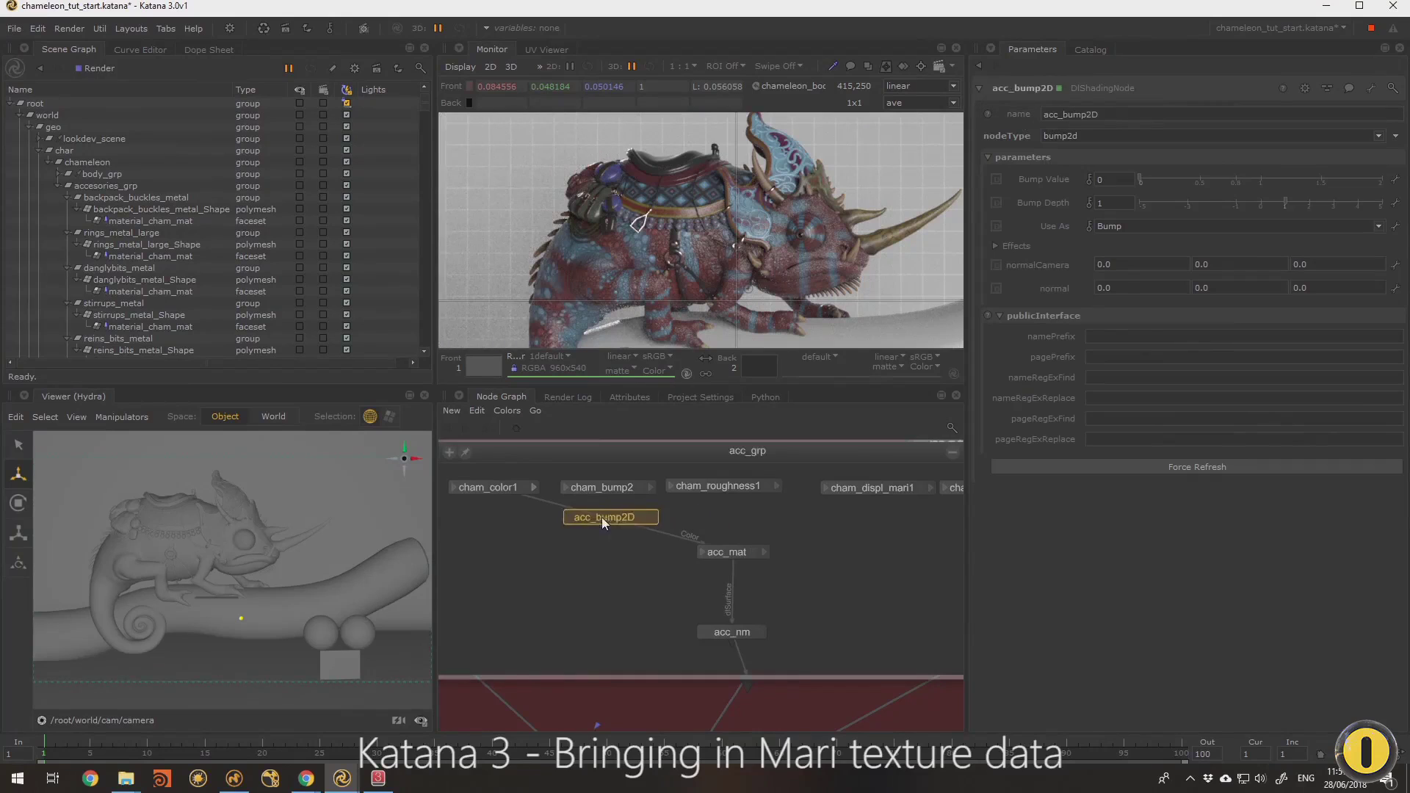
Connect cham_bump2's outColorR to the Bump Value of acc_bump2D
click(651, 488)
click(566, 518)
key(Escape)
click(651, 487)
click(670, 499)
click(567, 518)
click(597, 557)
Connect acc_bump2D's outNormal to acc_mat, set its Bump Depth to 0.15, and tidy the texture nodes' layout
click(649, 518)
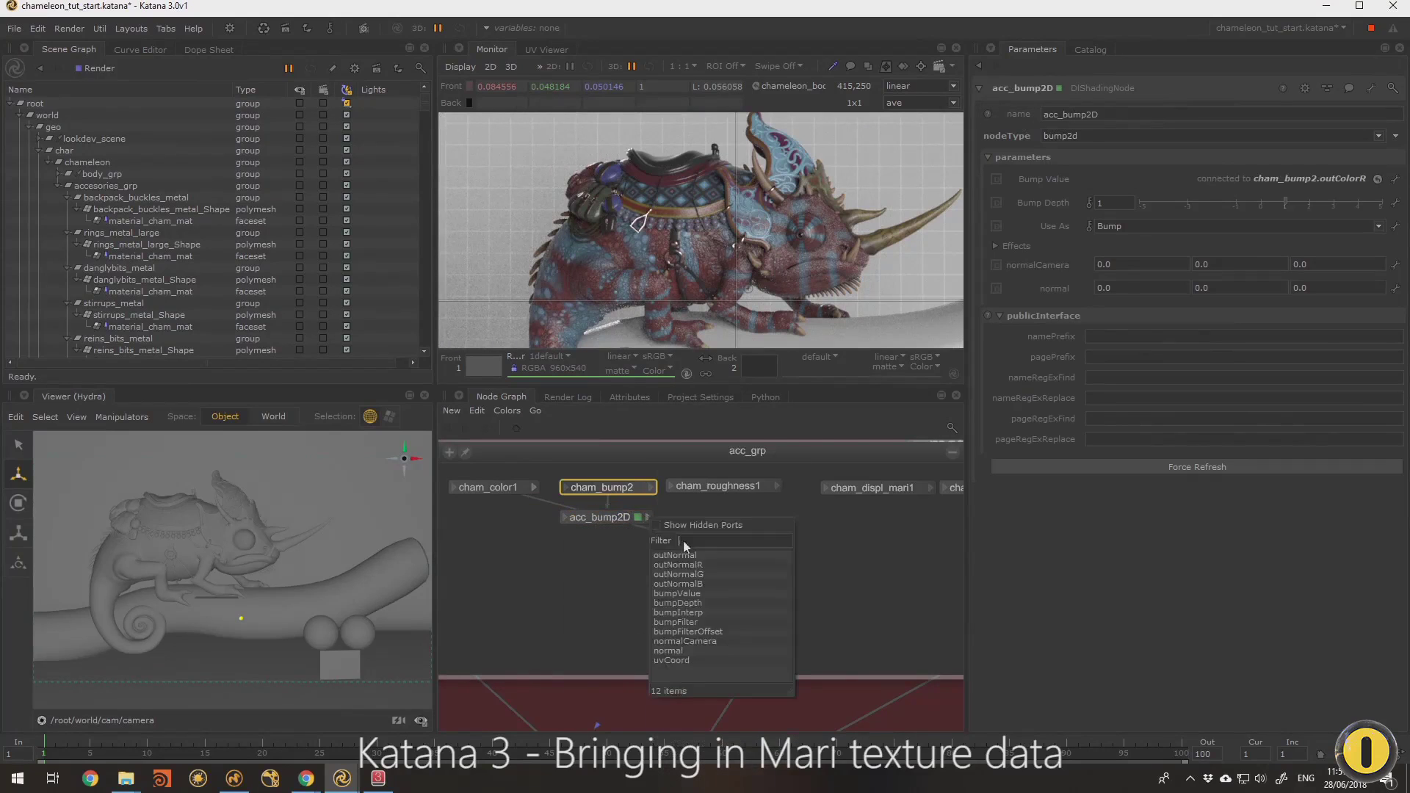
key(Escape)
click(649, 518)
click(703, 553)
double_click(1102, 203)
text(0.15)
key(Return)
drag(622, 517, 589, 529)
drag(500, 488, 474, 494)
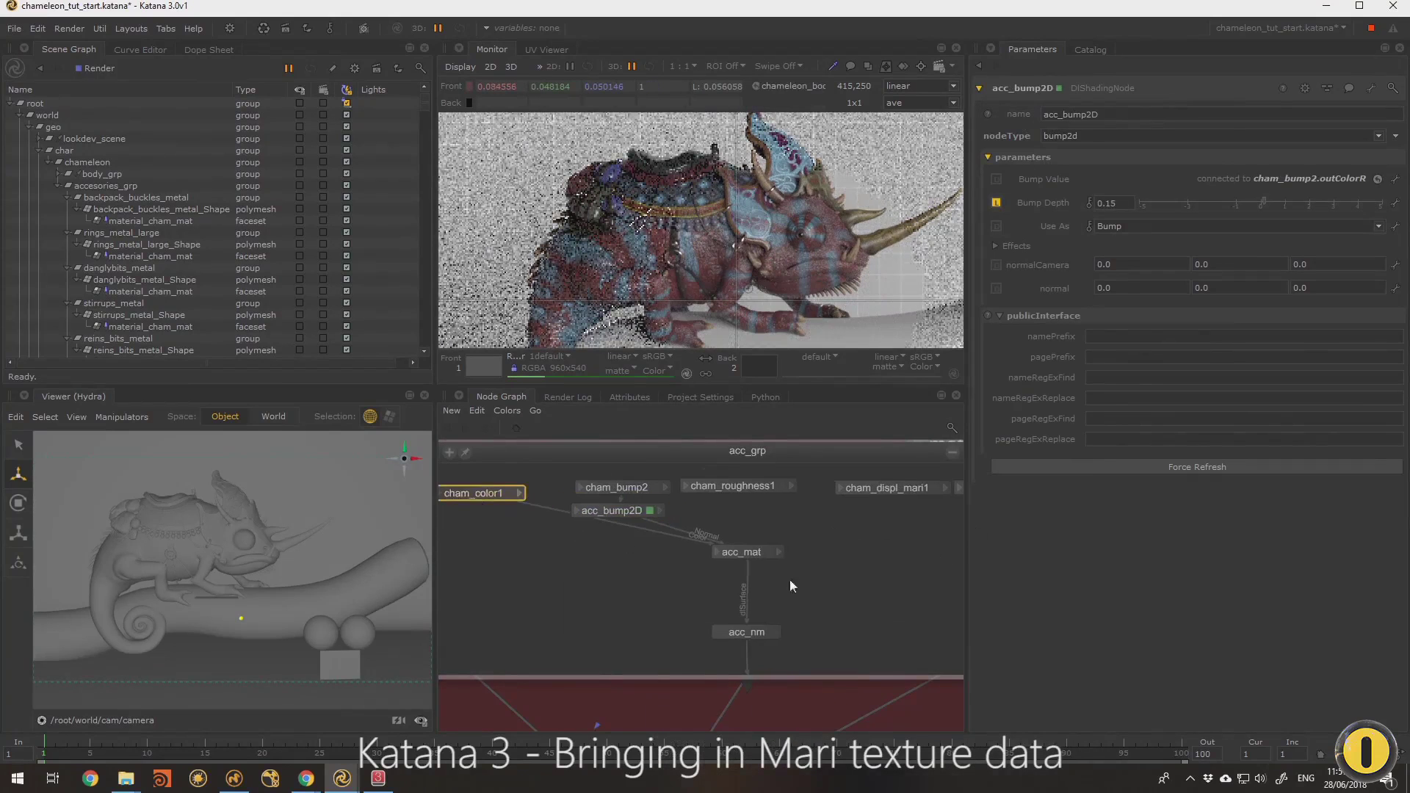
Connect cham_roughness1 to acc_mat's roughness, delete the displacement texture nodes from acc_grp, and collapse the group
click(669, 563)
click(755, 602)
middle_drag(764, 588, 702, 590)
drag(723, 533, 954, 482)
key(Delete)
middle_drag(559, 576, 761, 548)
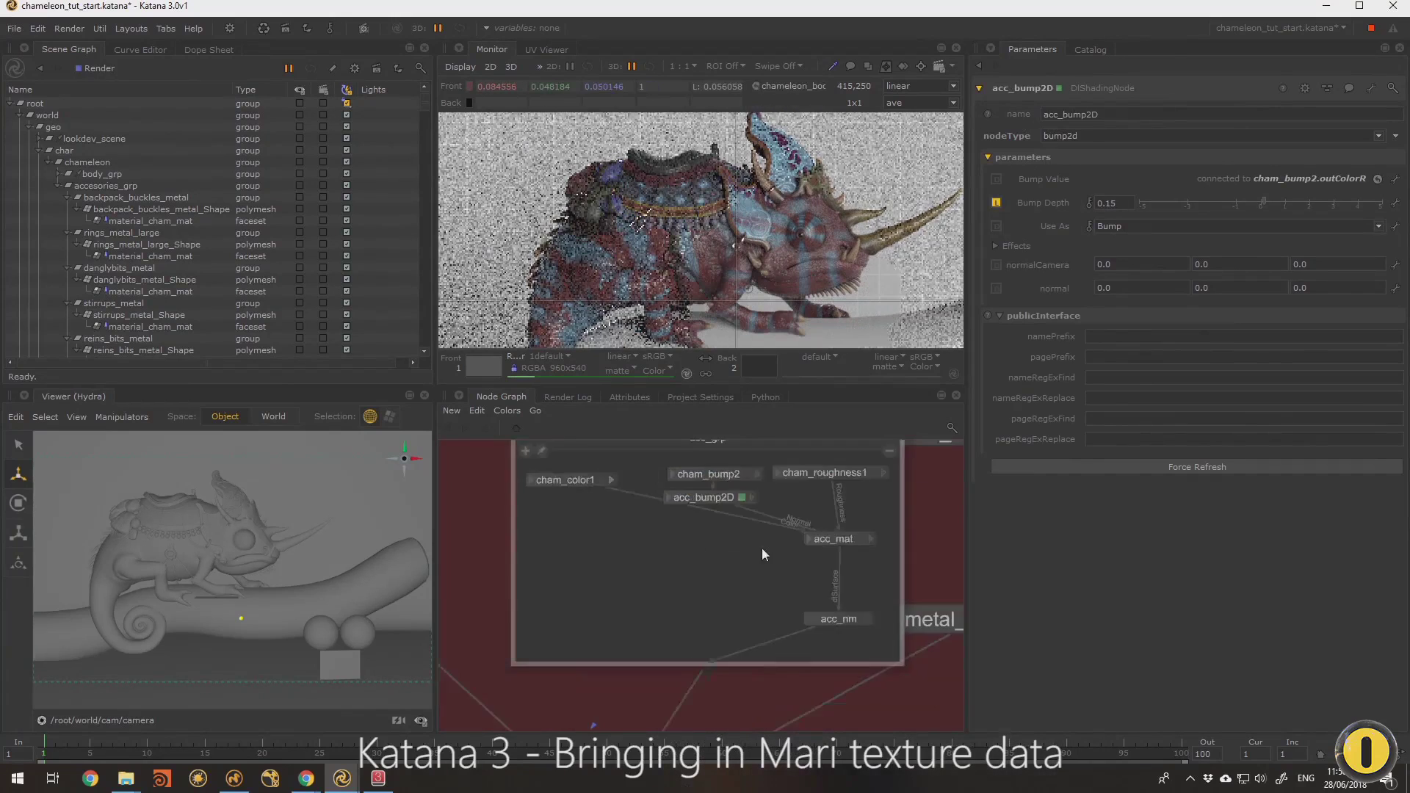
click(885, 452)
Open metal_base_mat's parameters and expand its Base Layer settings
scroll(707, 228, up, 1)
middle_drag(919, 587, 708, 643)
middle_drag(860, 655, 817, 634)
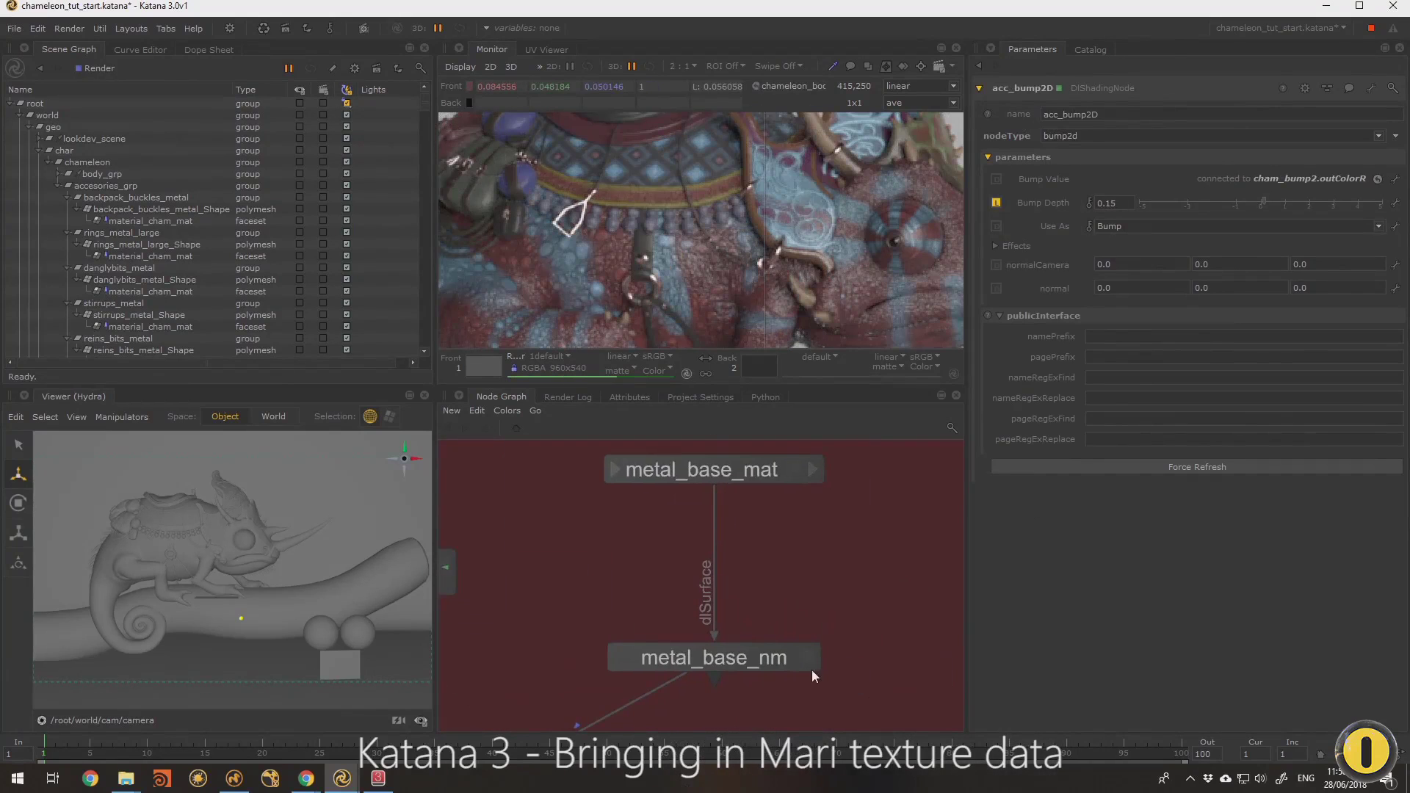
click(797, 472)
click(1012, 191)
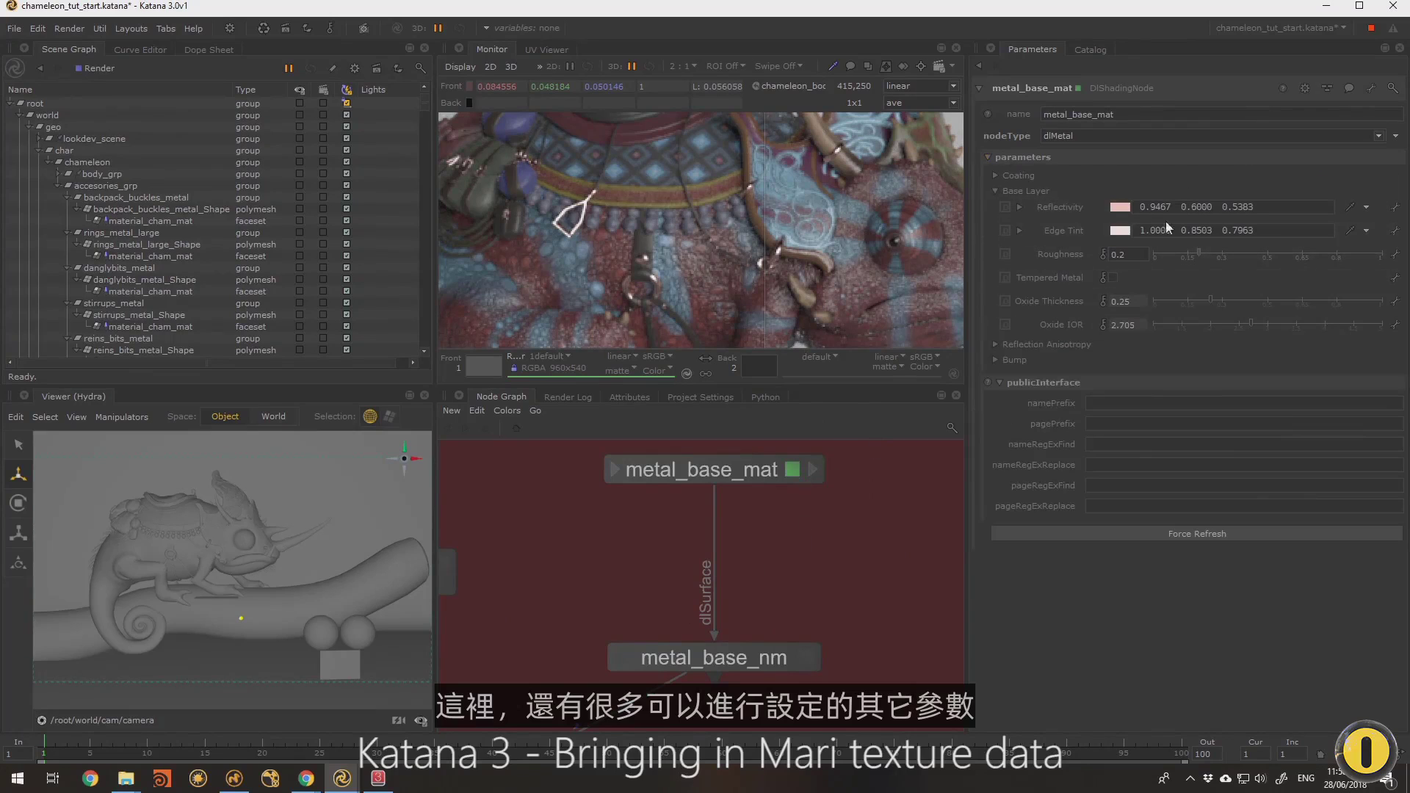
Try the Tempered Metal option on metal_base_mat, turn it off again, and inspect the metal parts in the render
click(1113, 278)
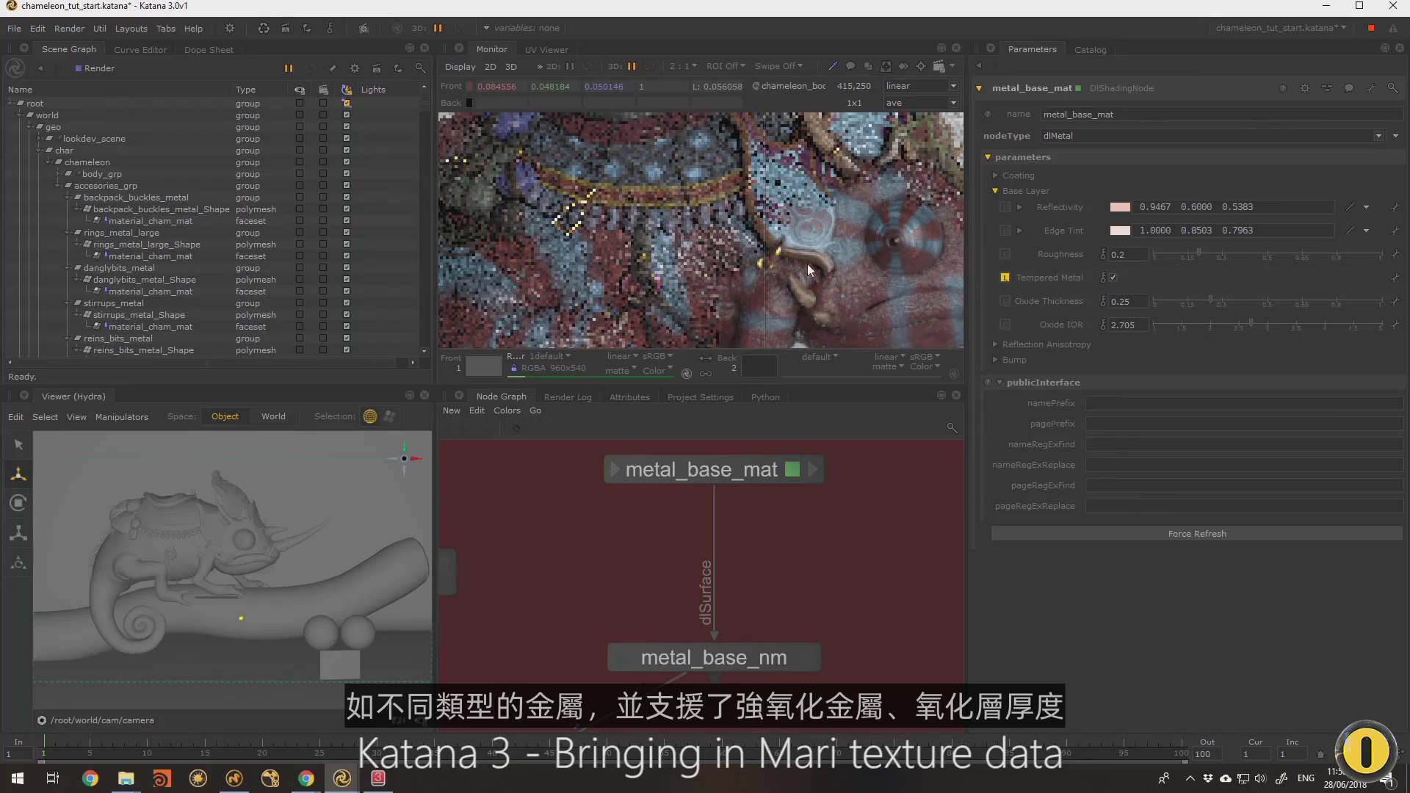
click(1115, 277)
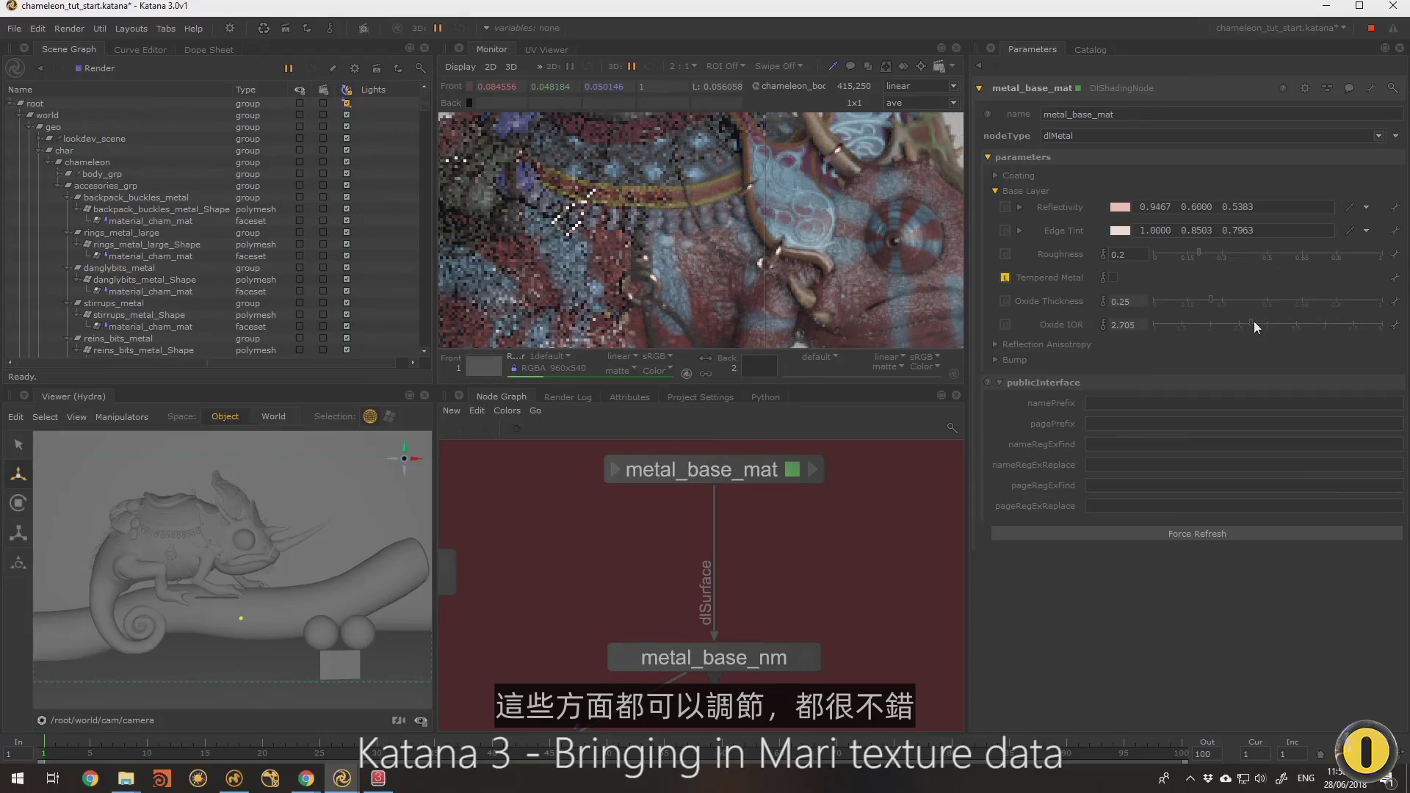
scroll(816, 254, down, 1)
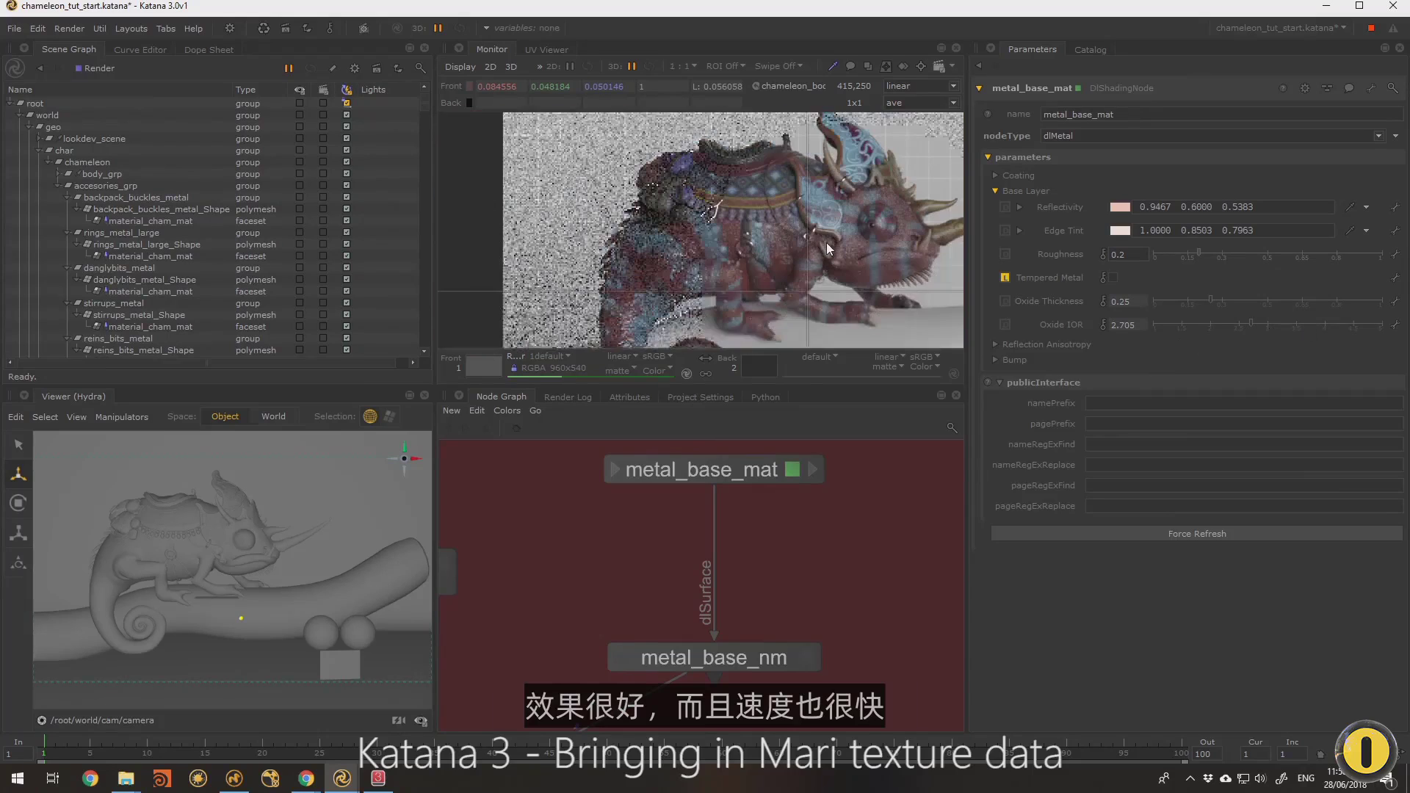
scroll(827, 243, up, 1)
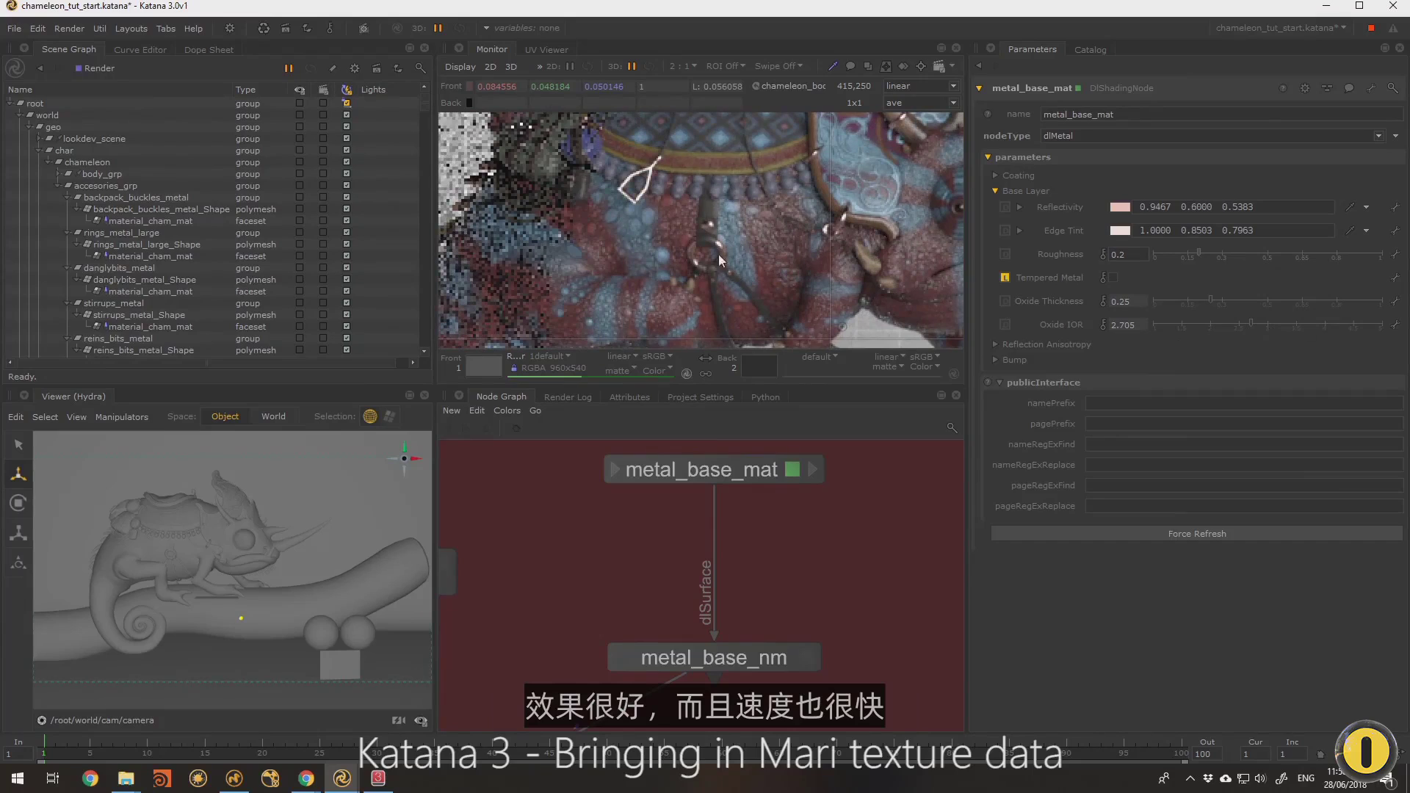
Move metal_base_mat closer to metal_base_nm and put both nodes into a new group
drag(739, 474, 742, 513)
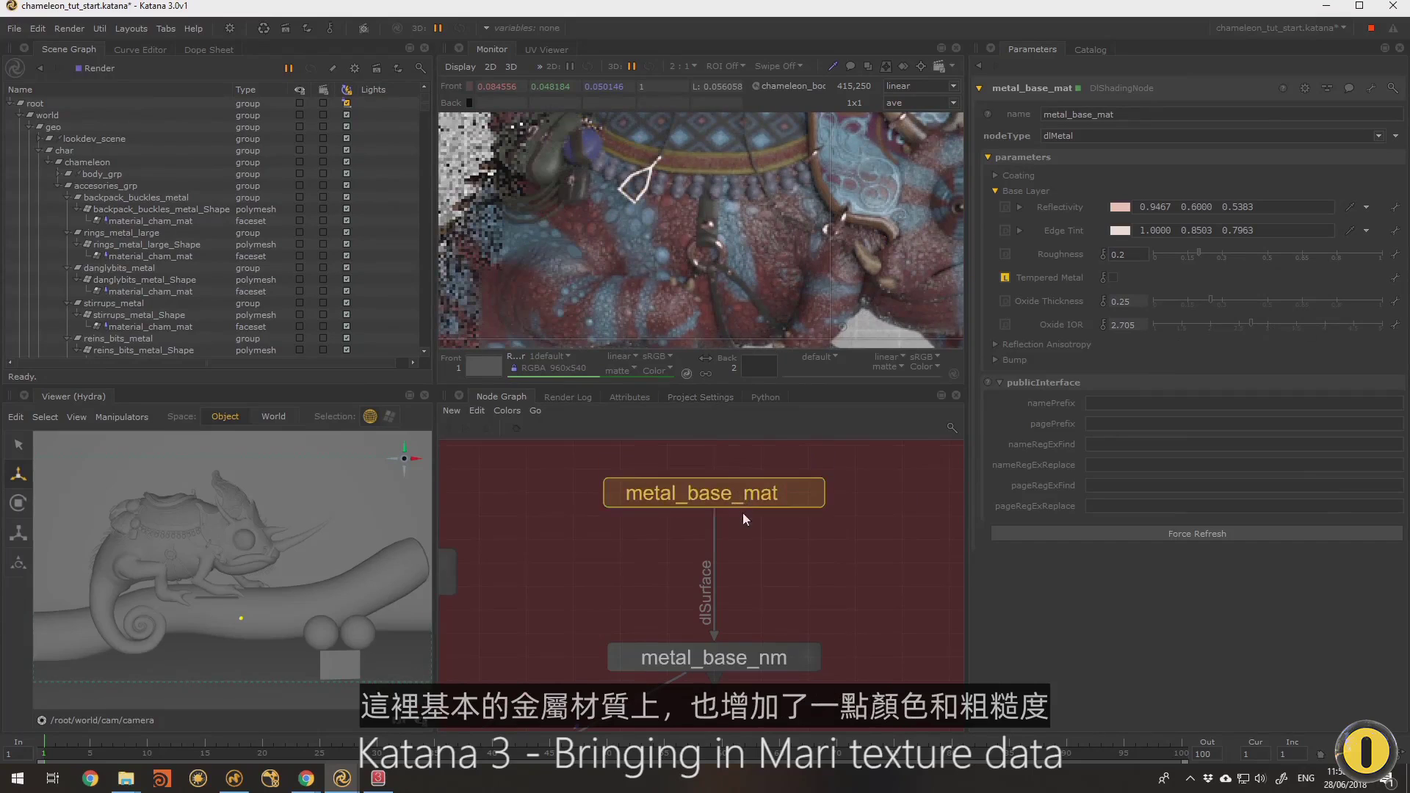
scroll(733, 569, down, 3)
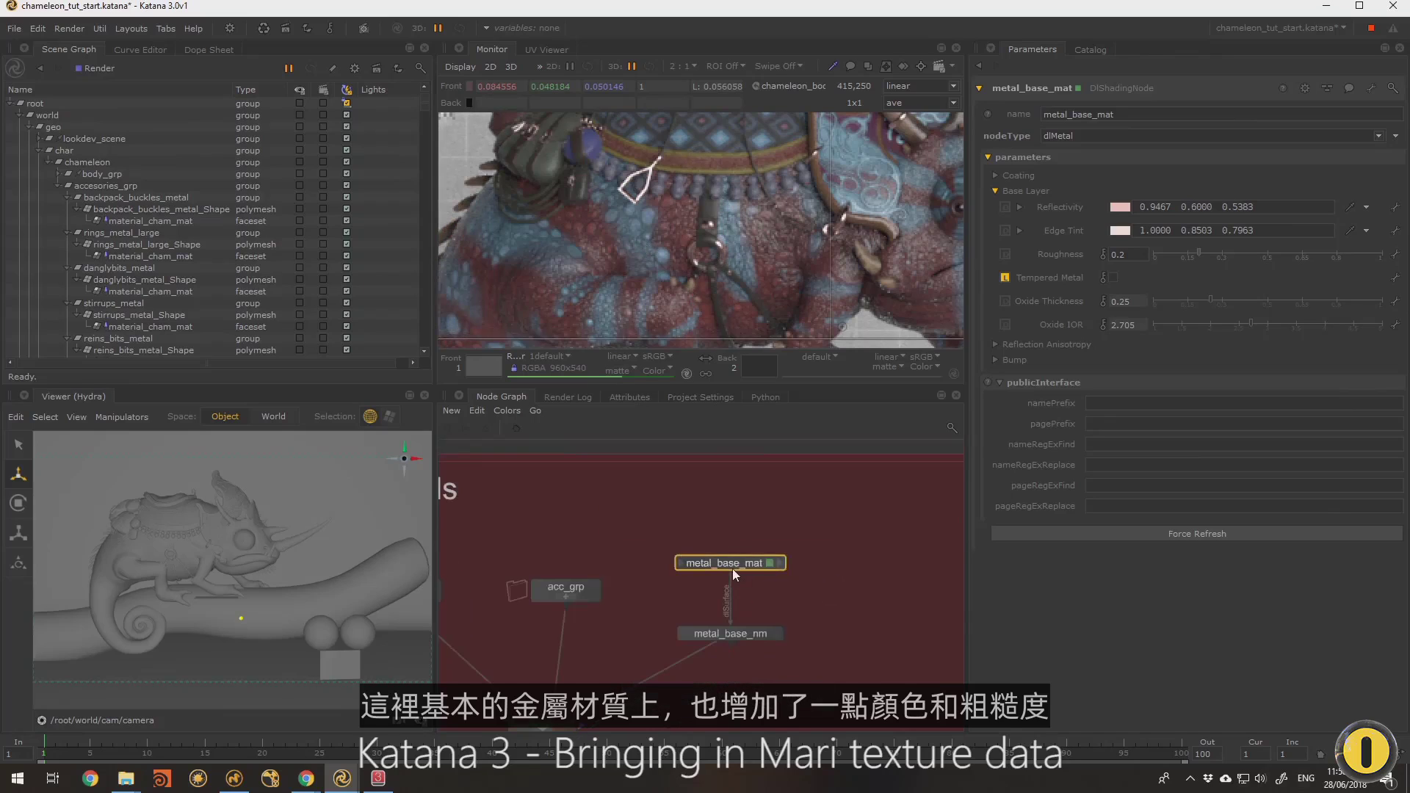
drag(714, 563, 714, 575)
middle_drag(643, 514, 715, 499)
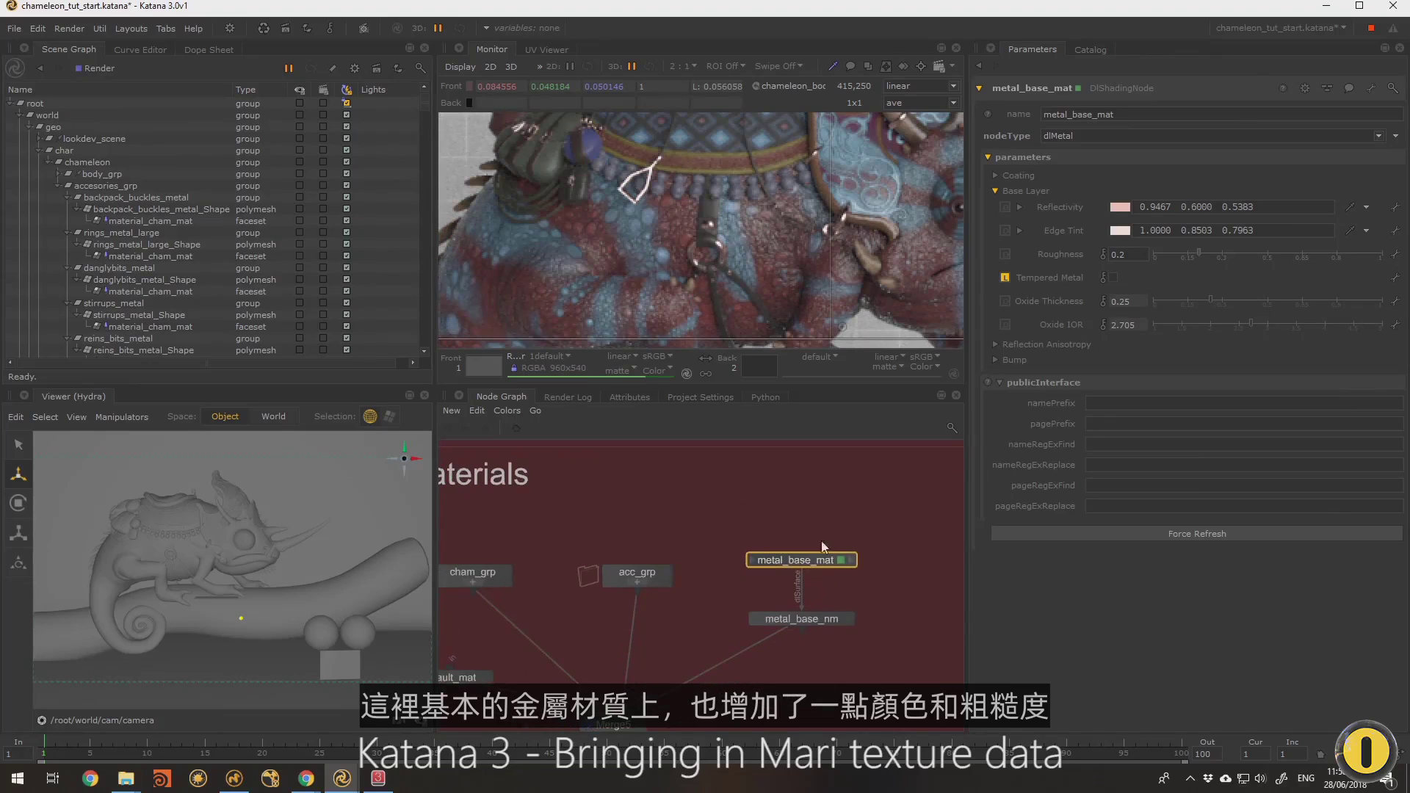
drag(769, 500, 903, 686)
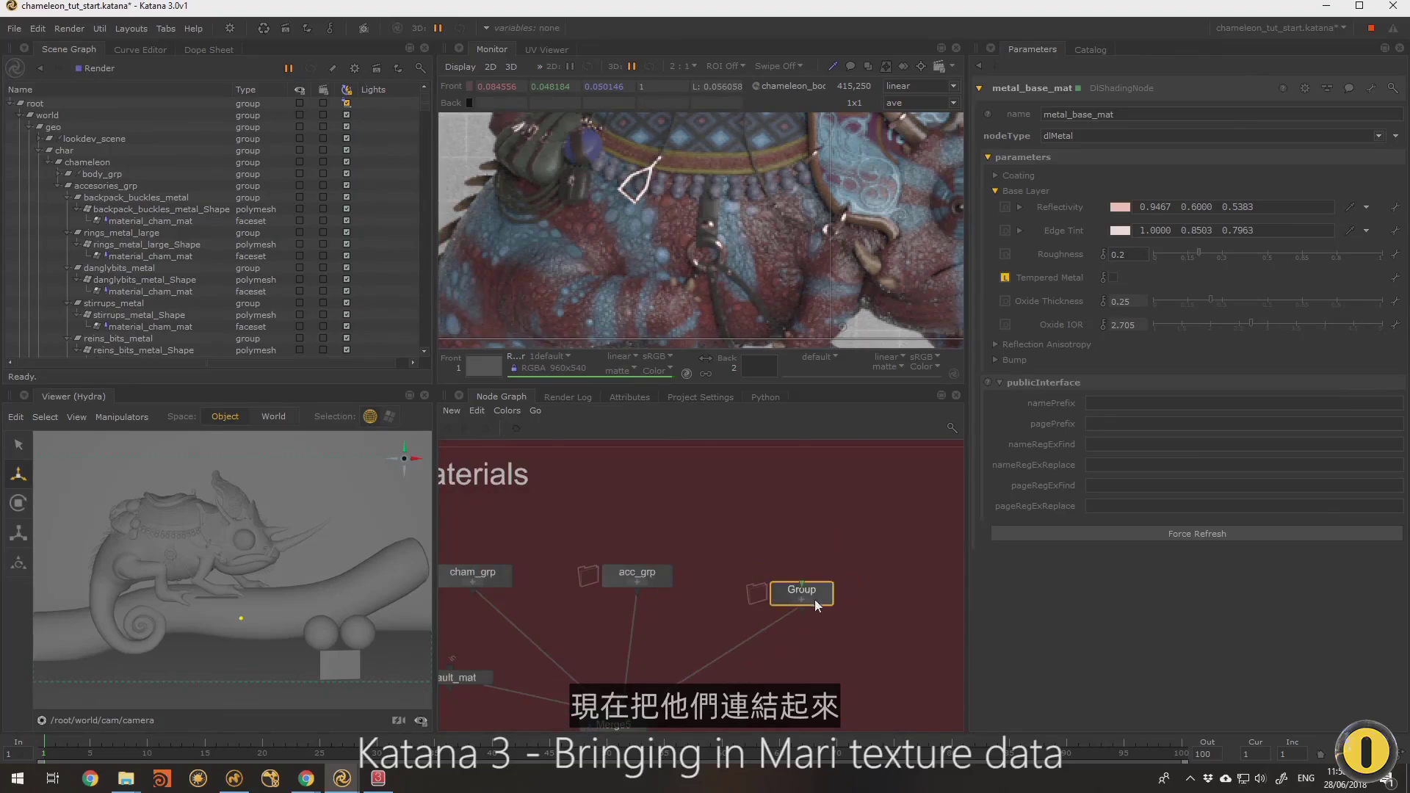
Copy cham_color1 and cham_roughness1 from acc_grp and paste them into the new metal material group
click(636, 580)
click(779, 538)
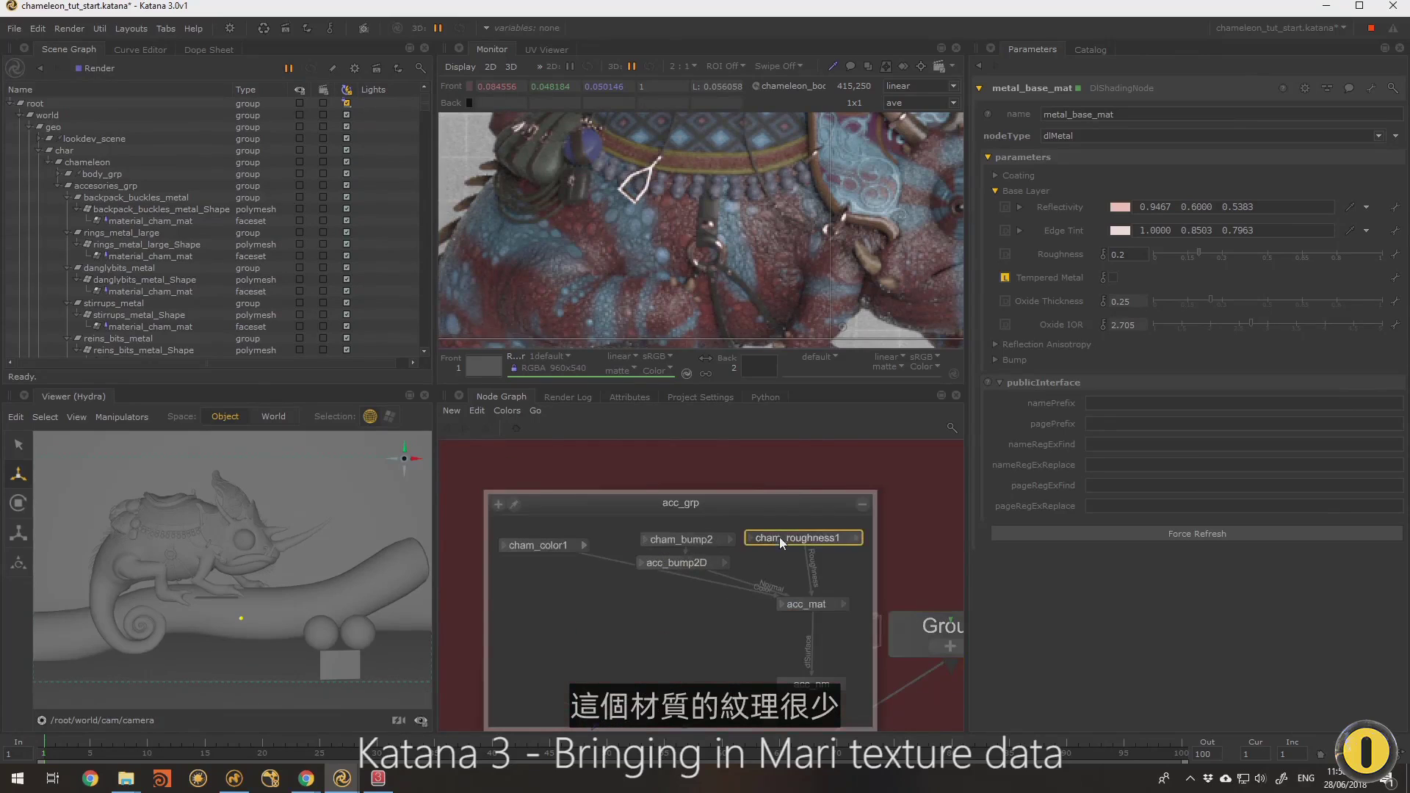
shift+click(540, 545)
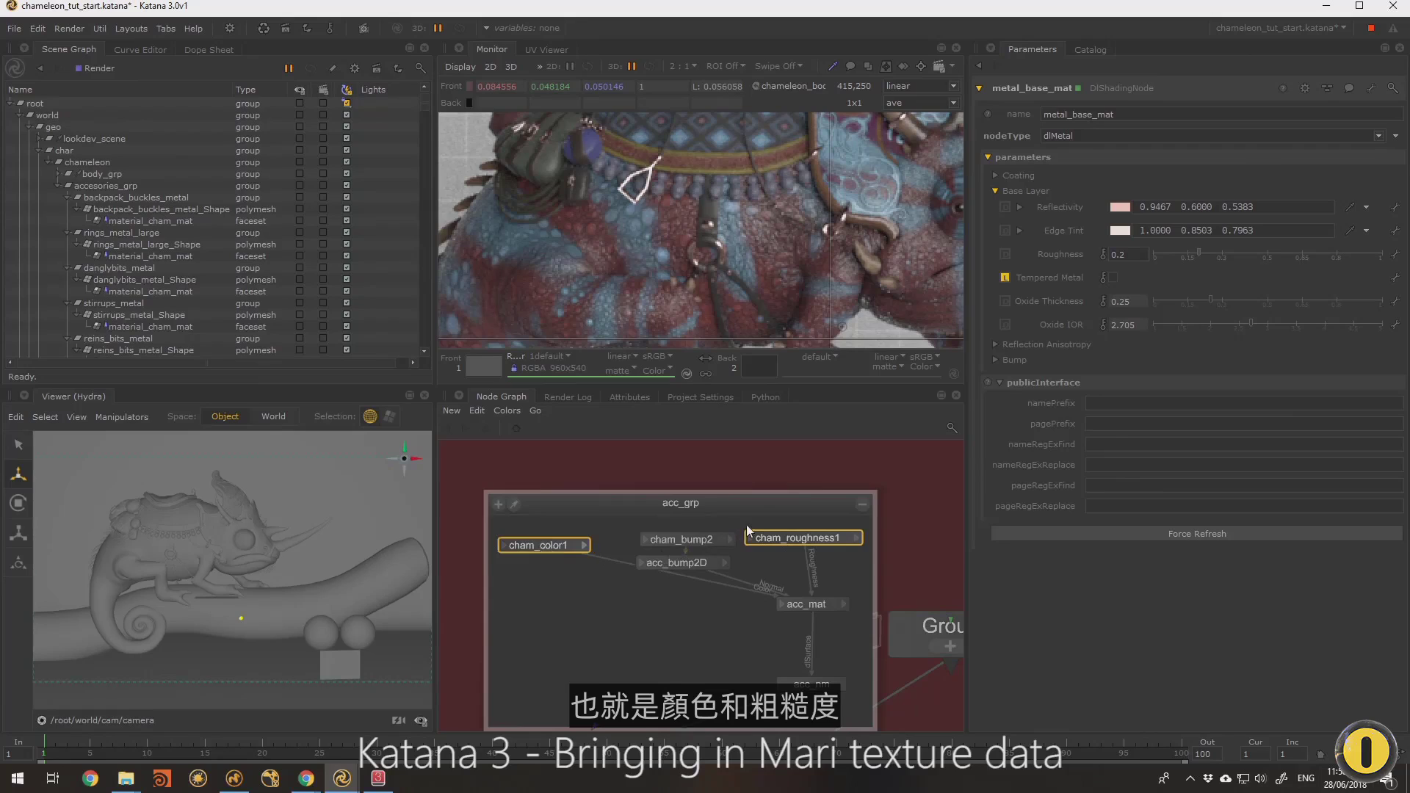
middle_drag(768, 521, 519, 487)
click(727, 592)
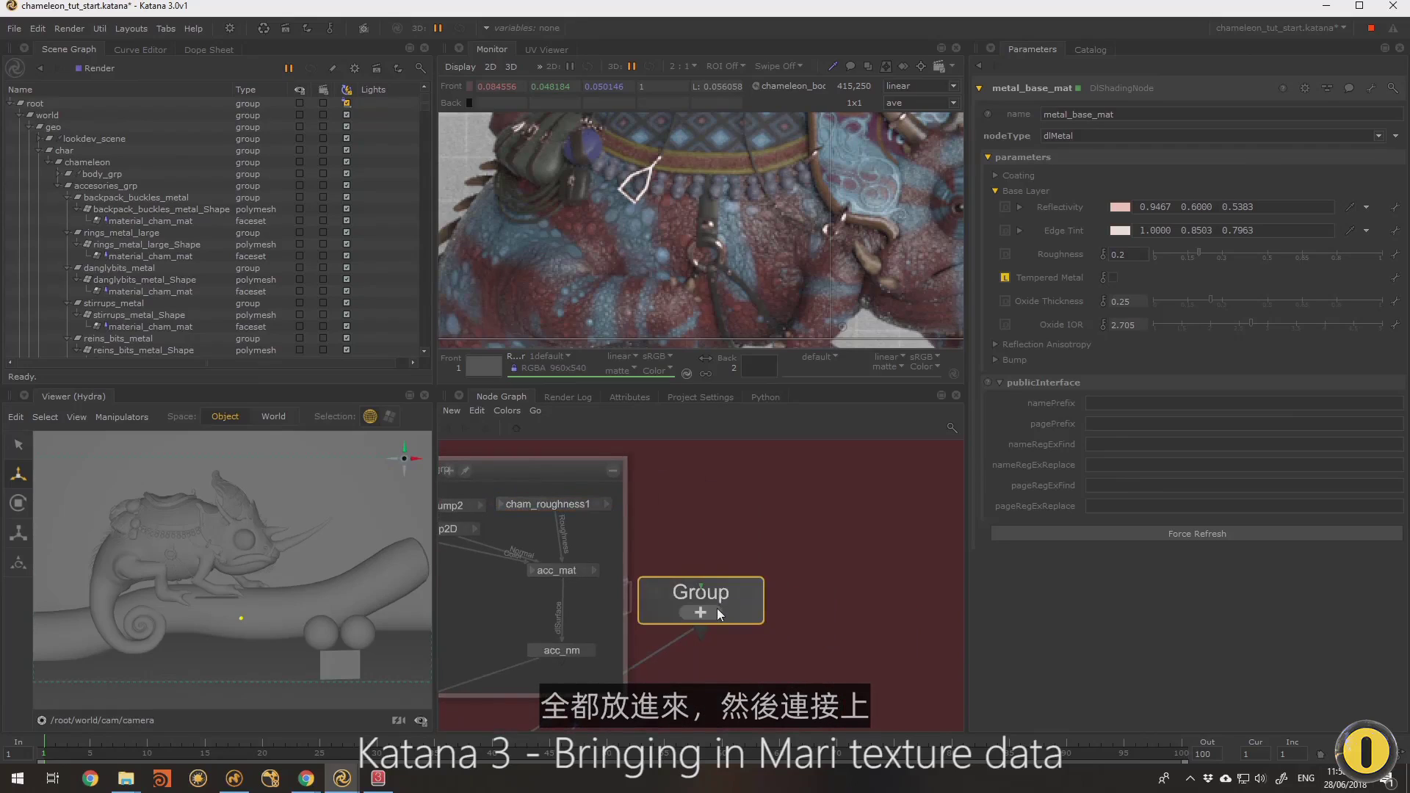
click(716, 609)
key(ctrl+v)
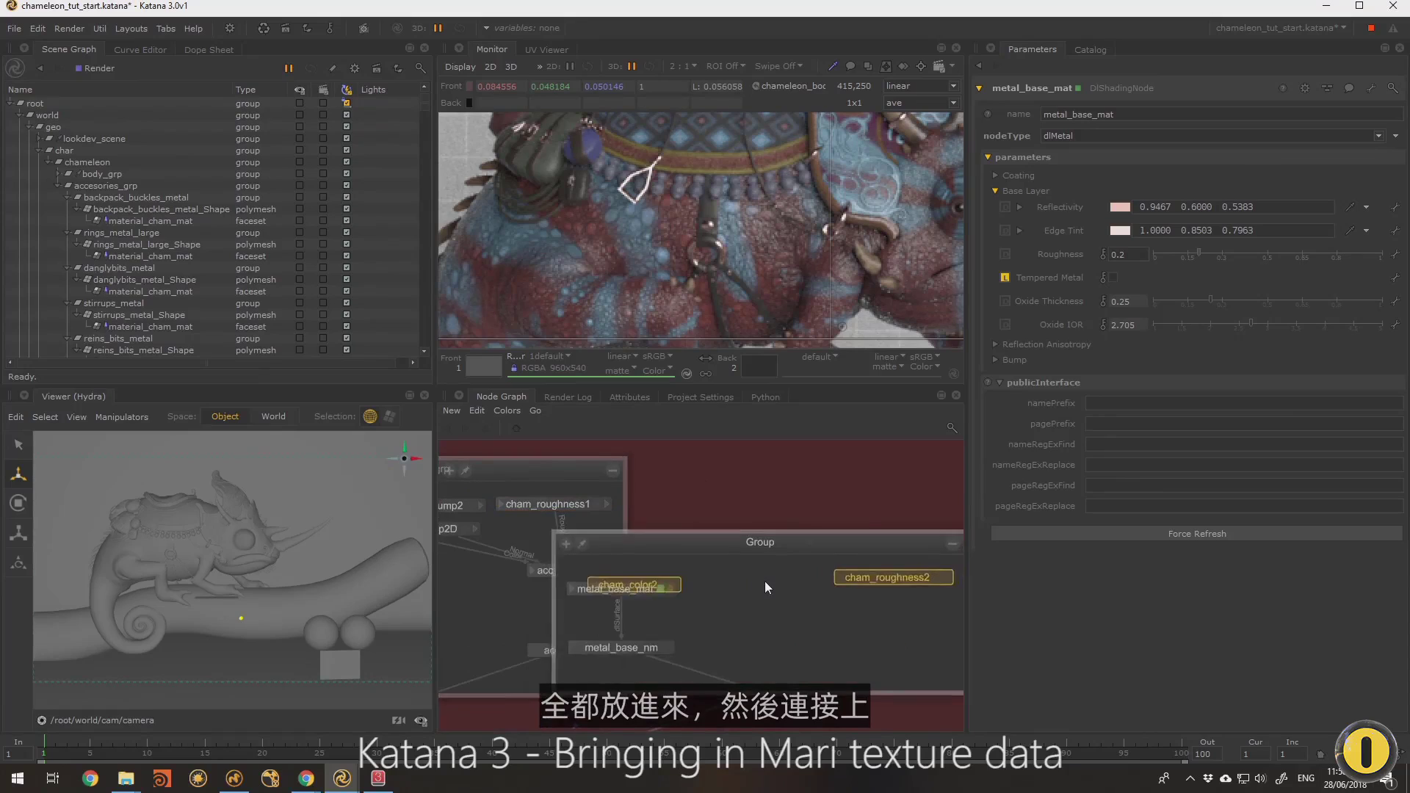
click(772, 567)
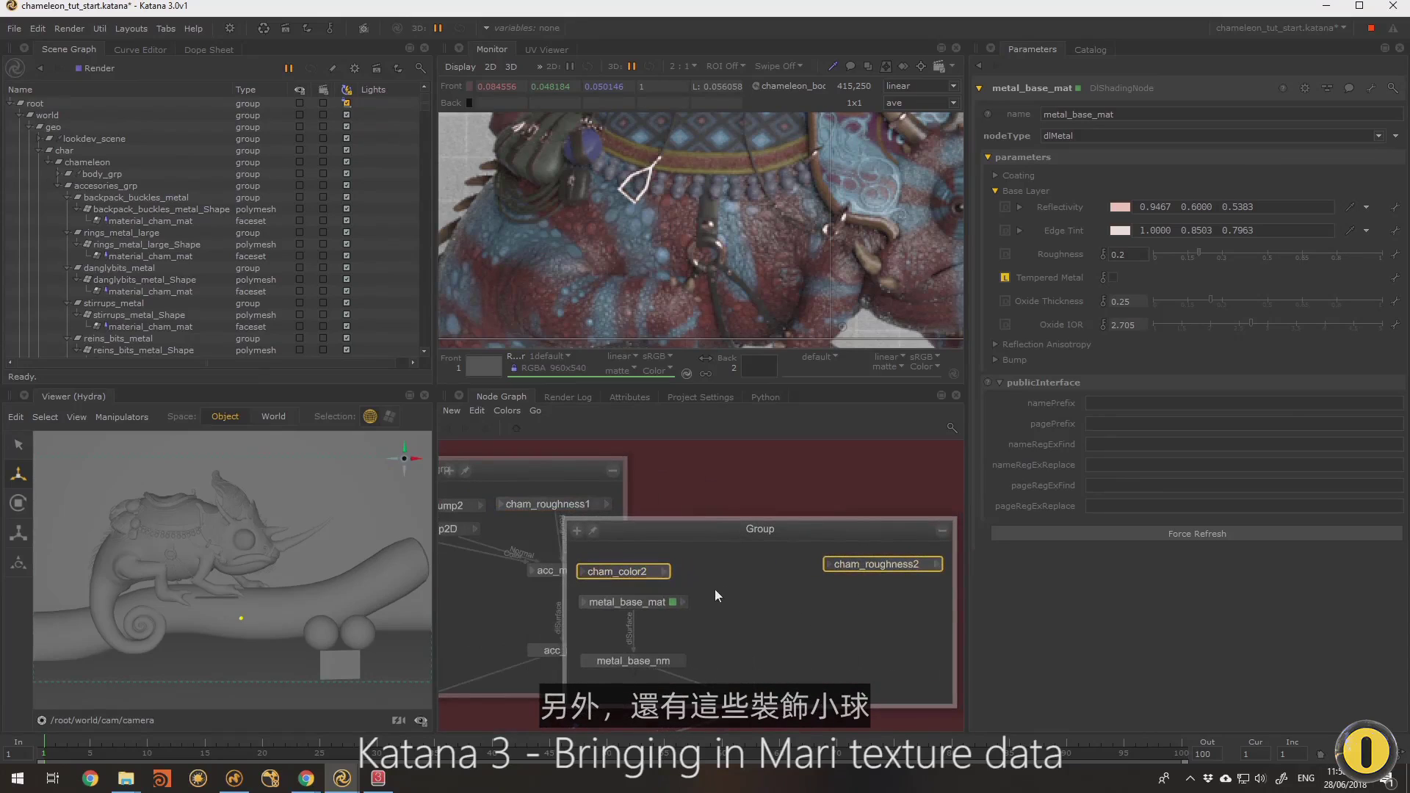
Arrange the pasted colour and roughness texture nodes on either side above metal_base_mat
middle_drag(715, 589, 763, 594)
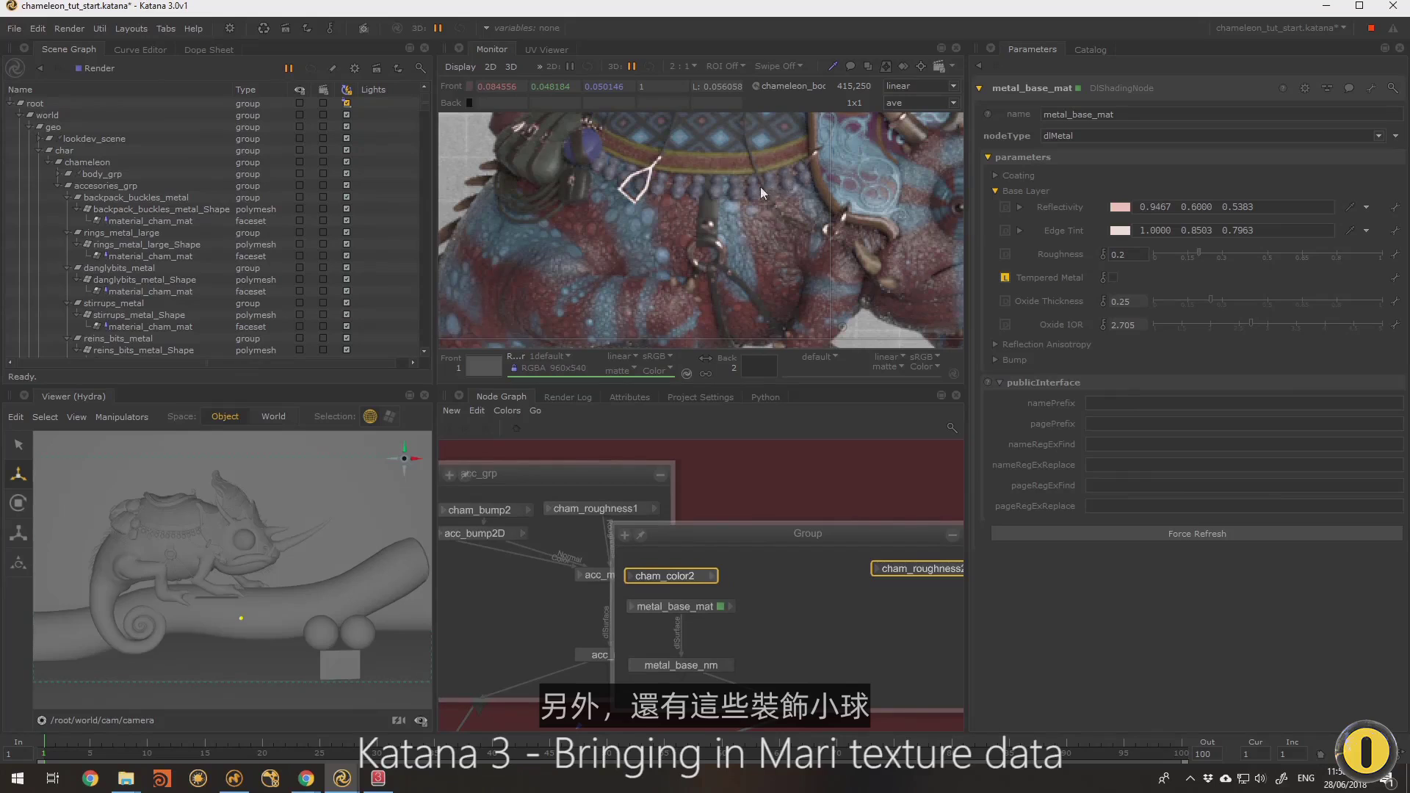
click(903, 601)
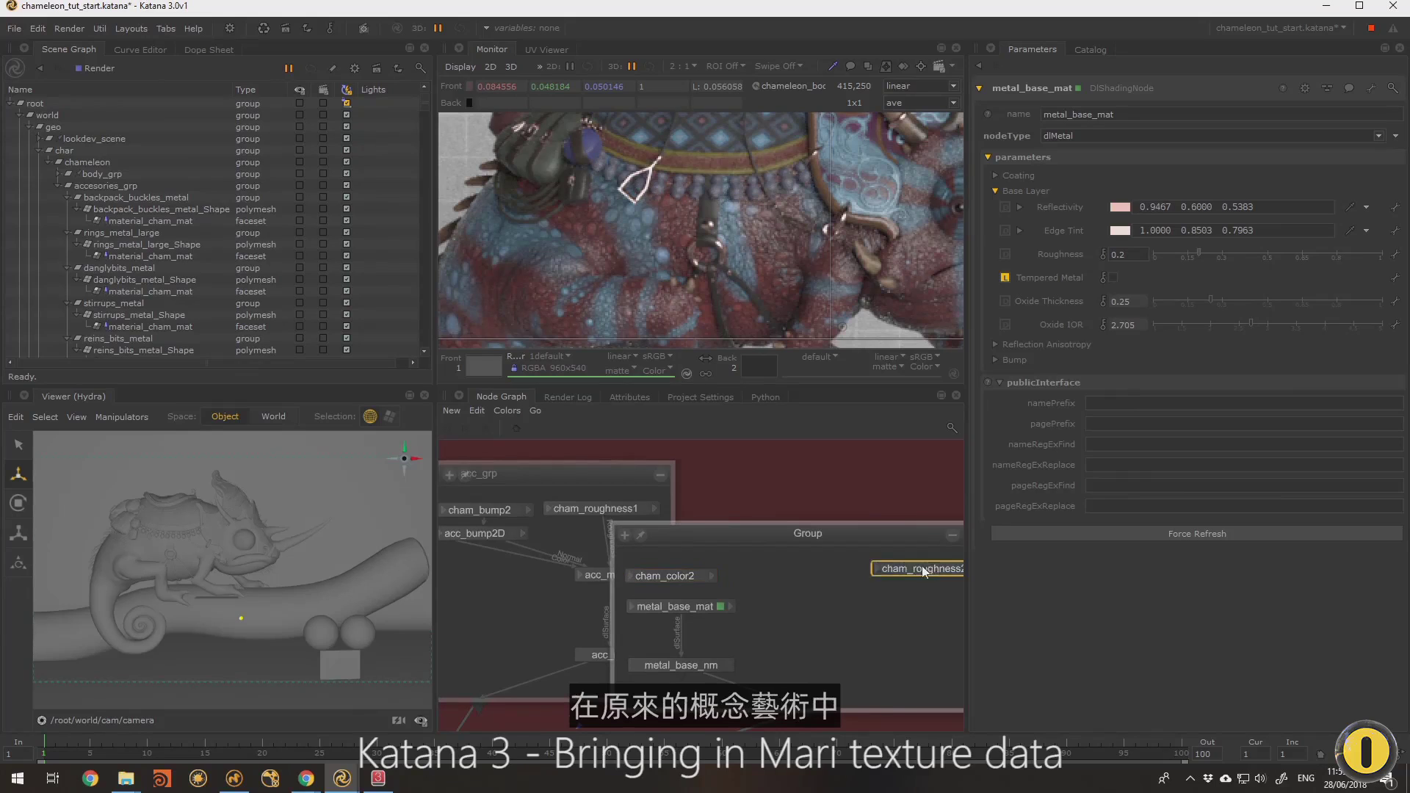
drag(922, 568, 858, 570)
drag(717, 573, 669, 555)
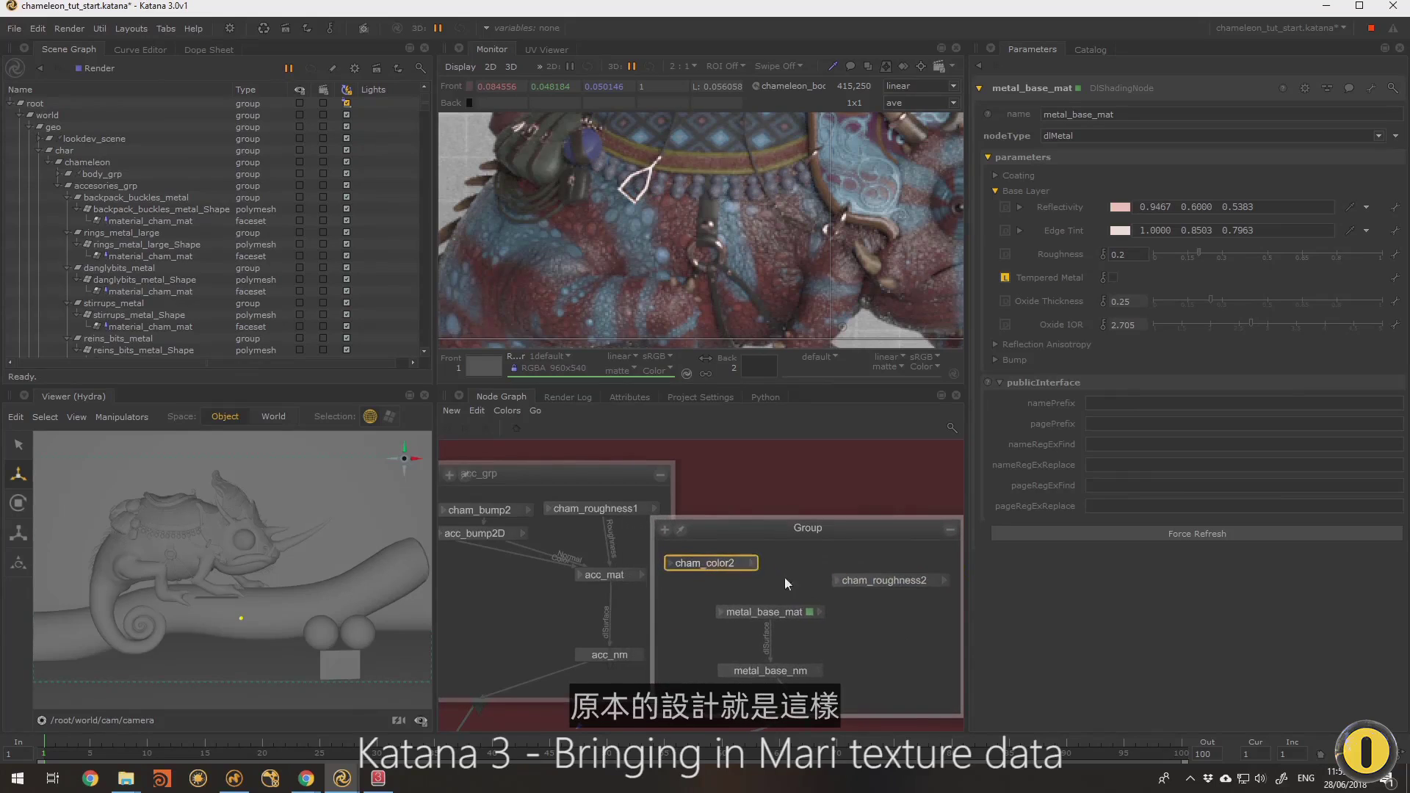
drag(888, 576, 869, 567)
scroll(724, 262, down, 2)
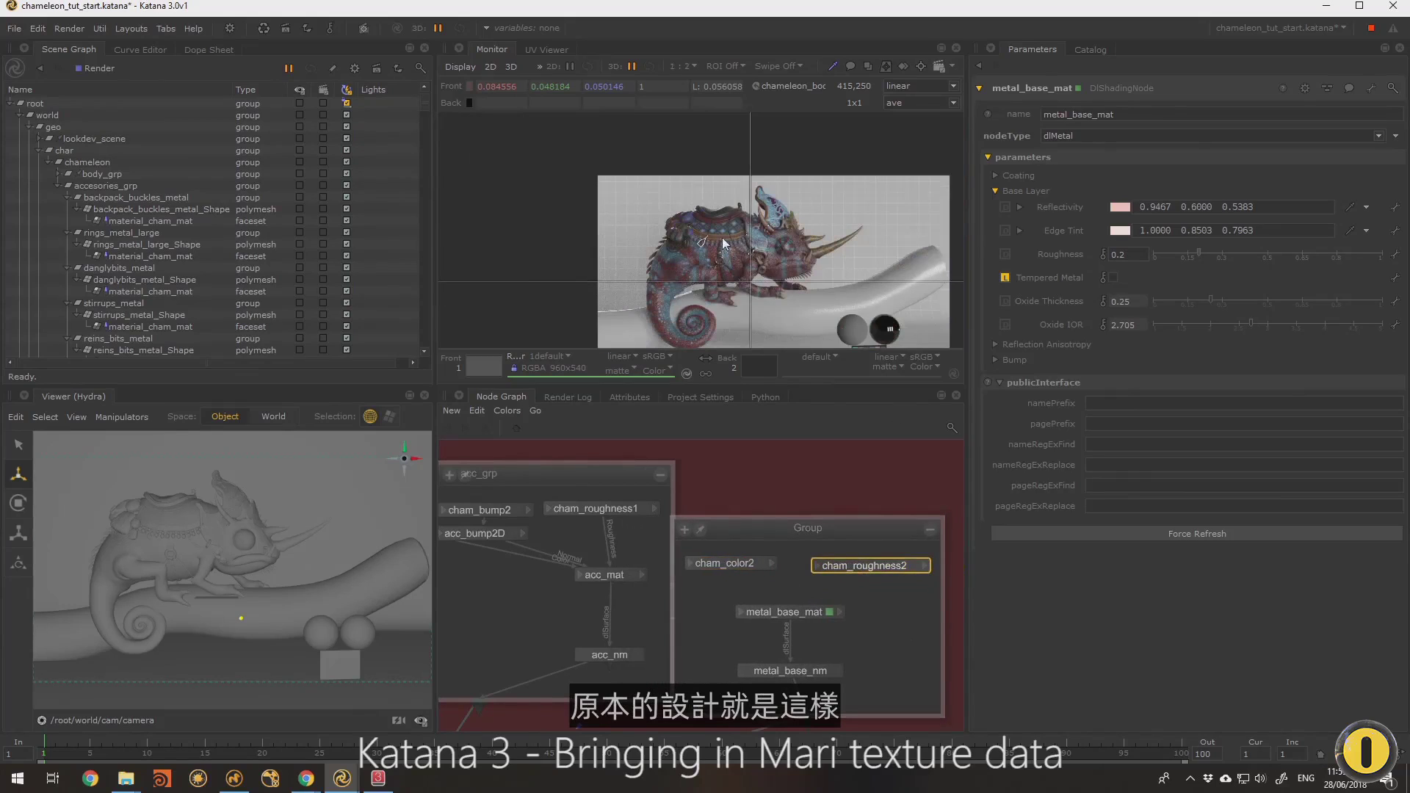
click(771, 563)
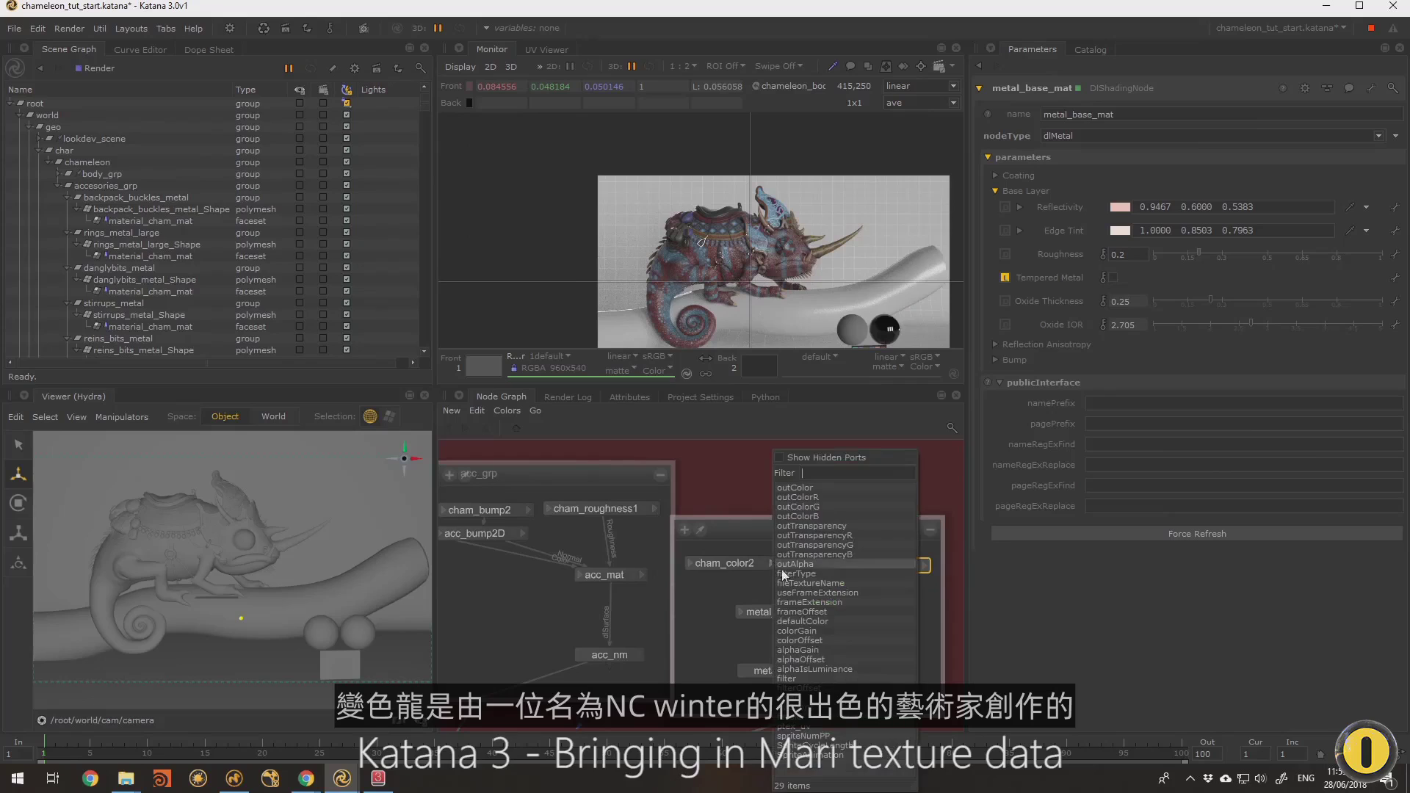
click(810, 487)
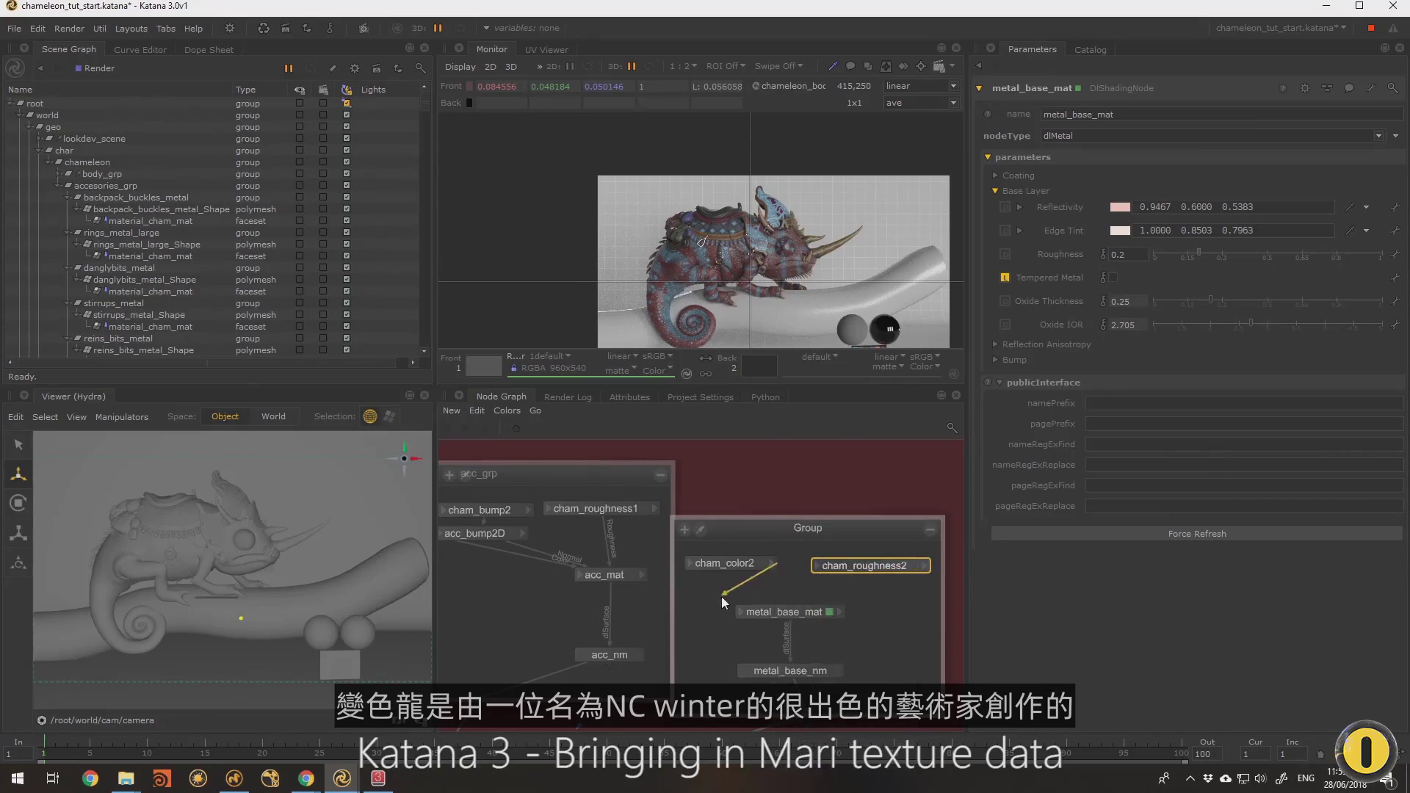
click(741, 611)
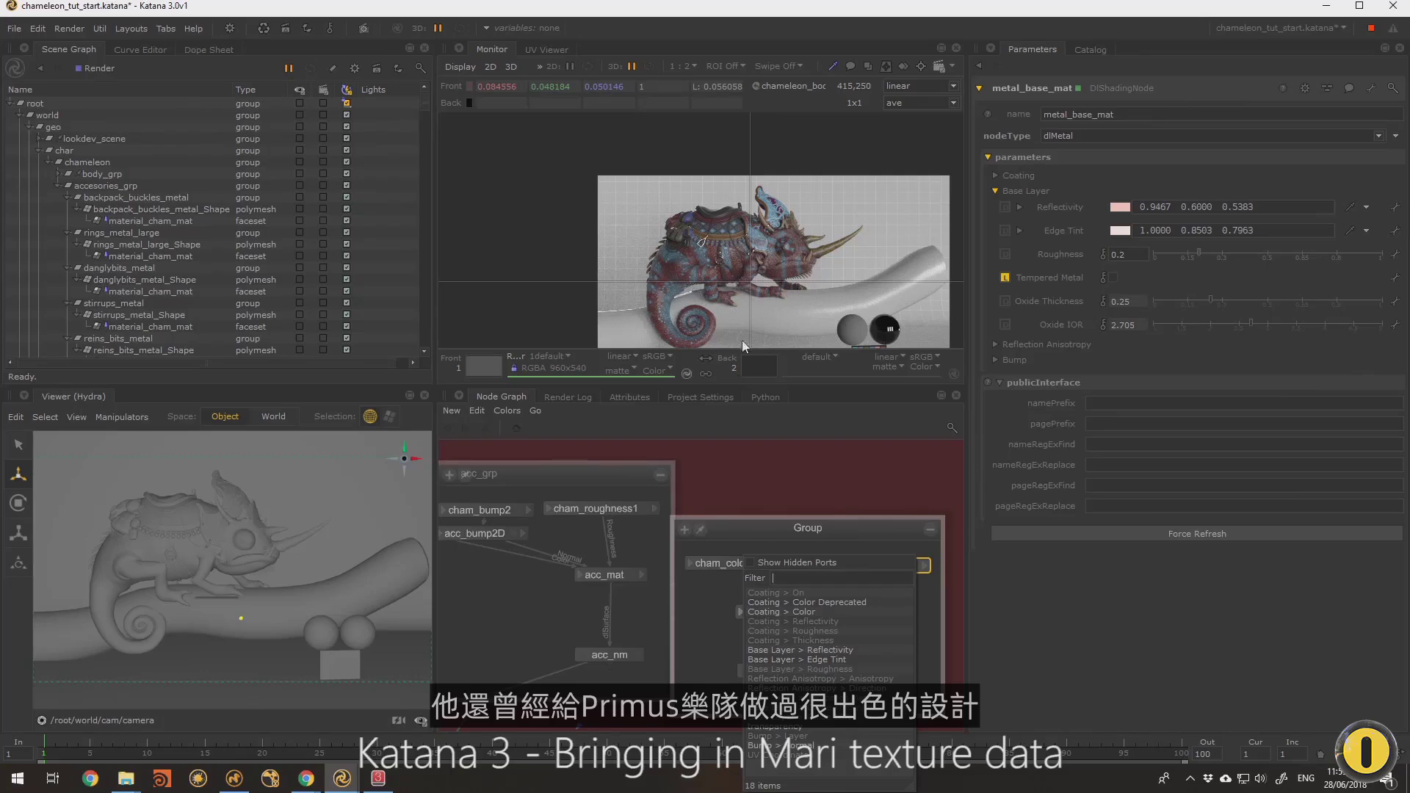
click(706, 593)
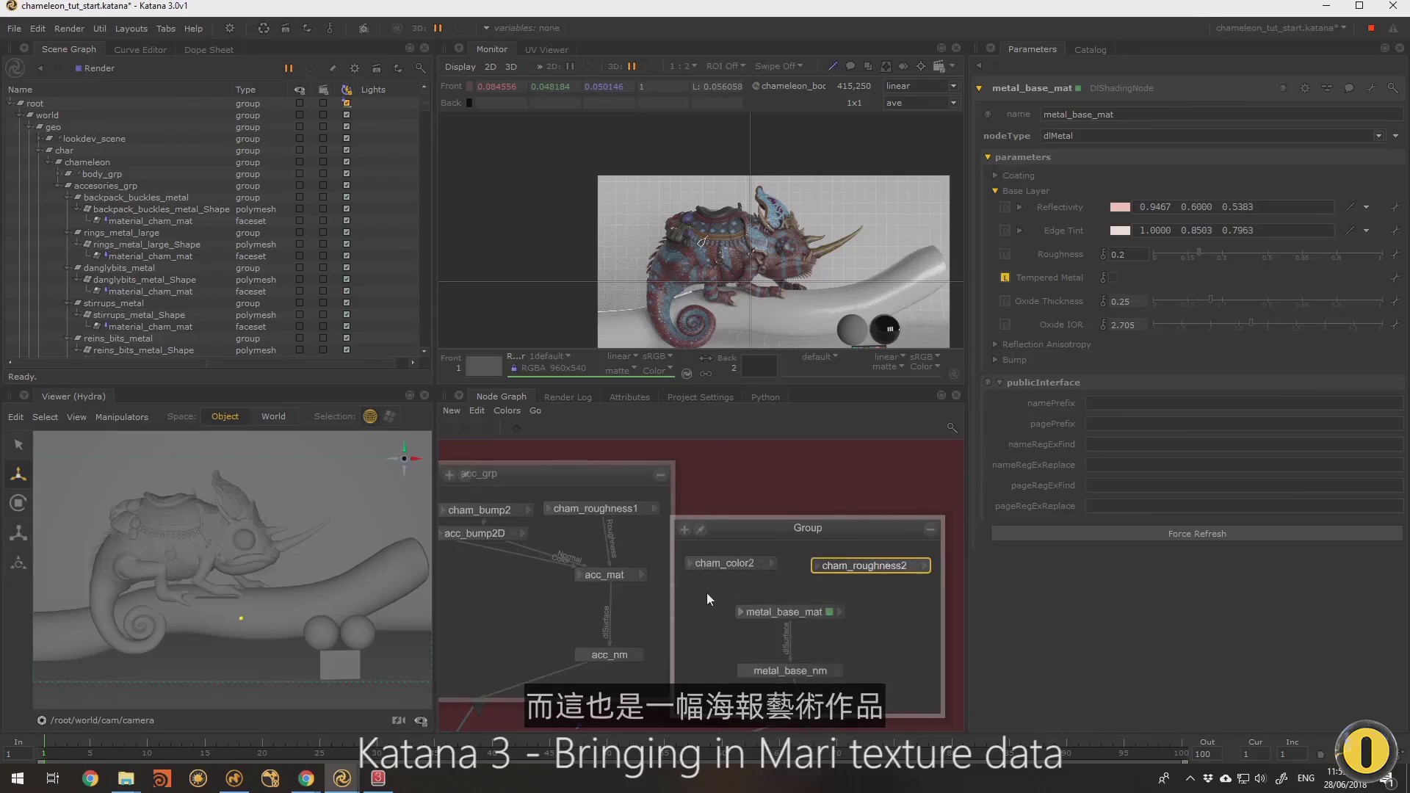
Connect cham_color2's outColor to the Coating Color of metal_base_mat and check the metal parts in the render
click(773, 563)
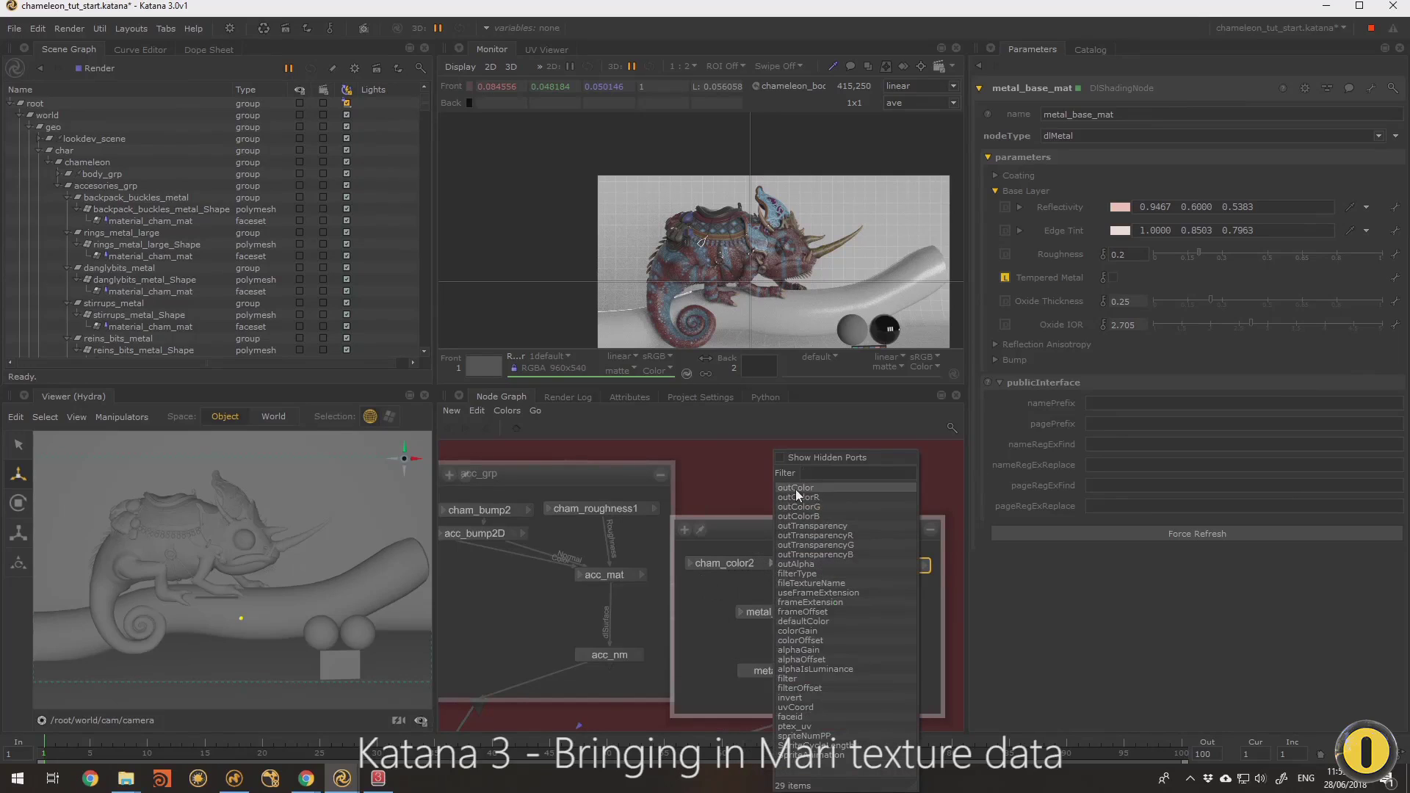
click(797, 488)
click(742, 612)
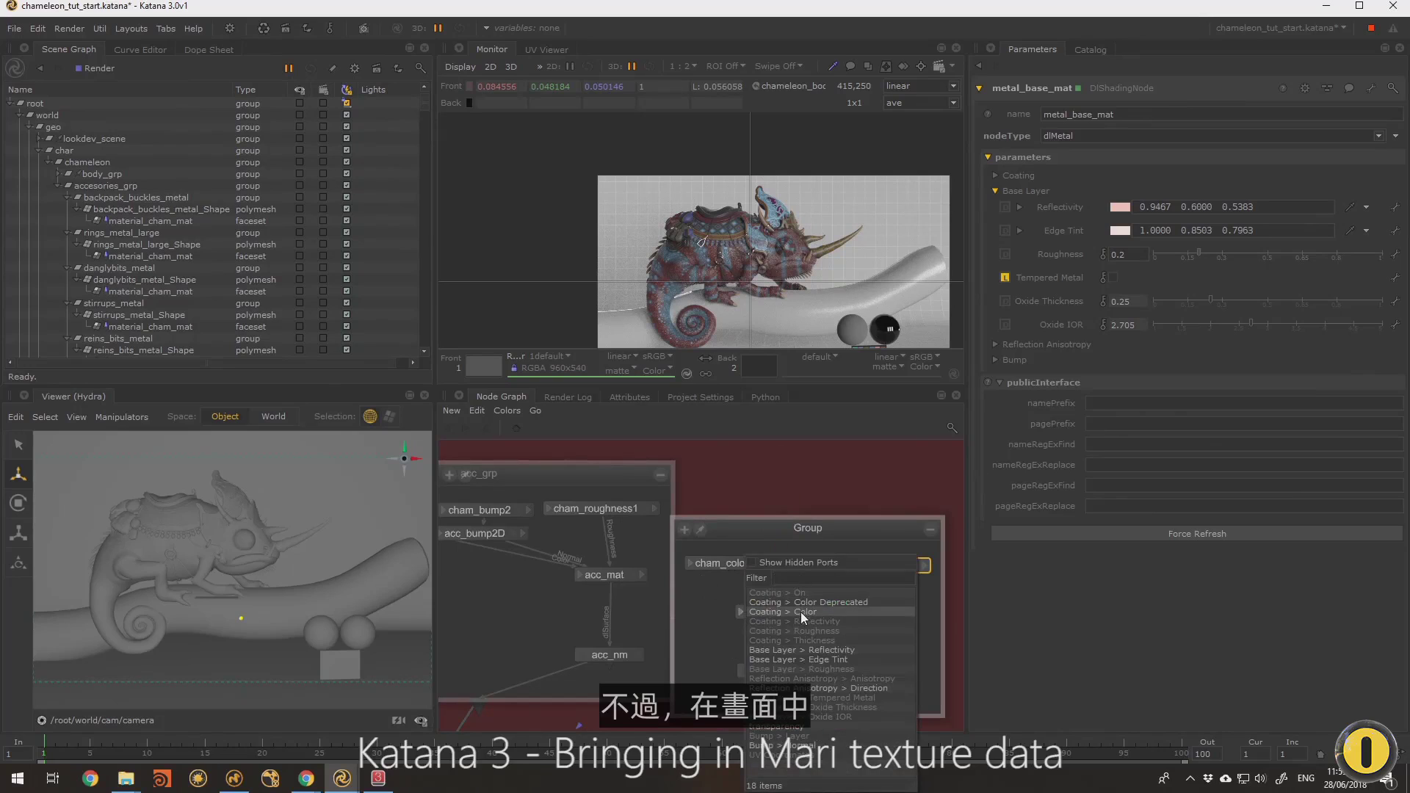
click(800, 611)
scroll(730, 234, up, 1)
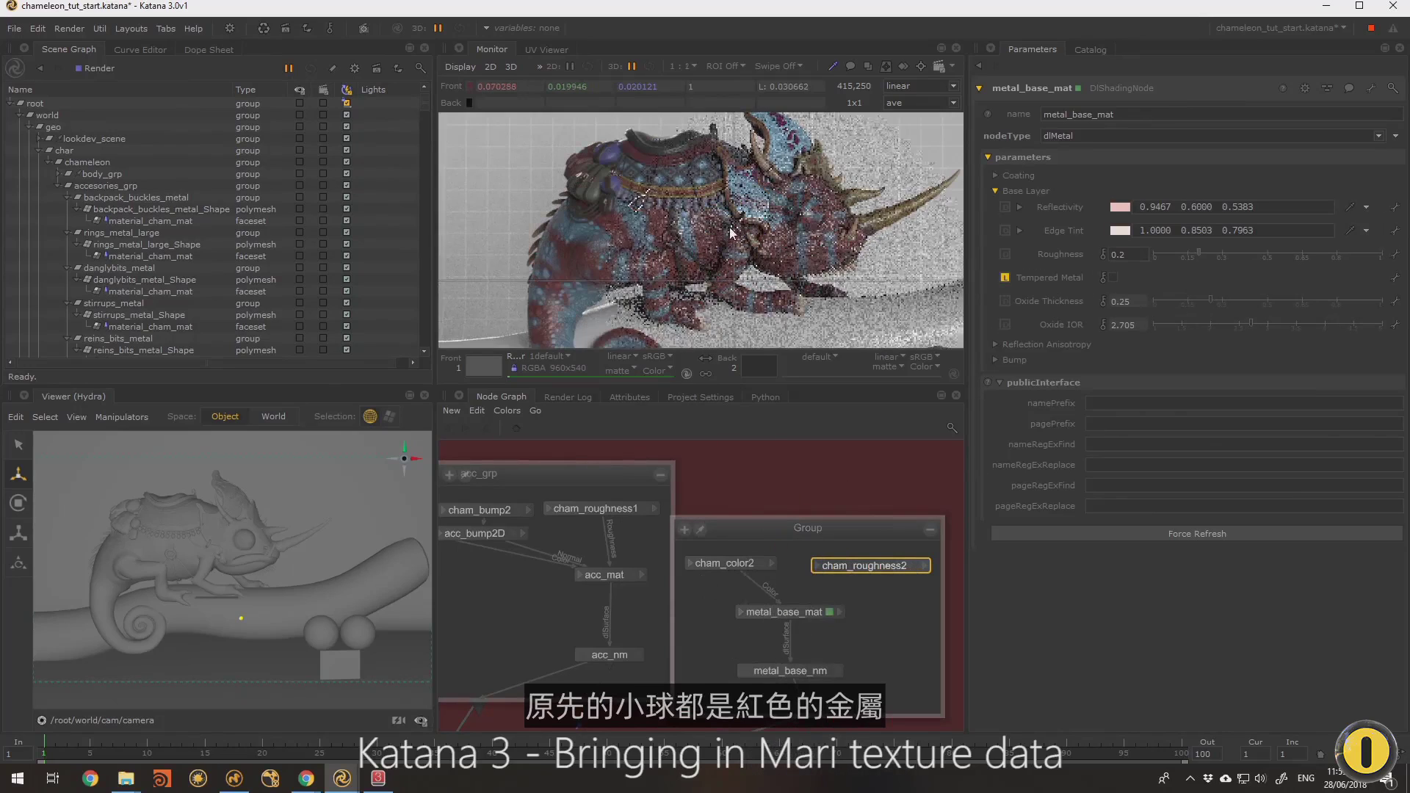
scroll(731, 233, up, 1)
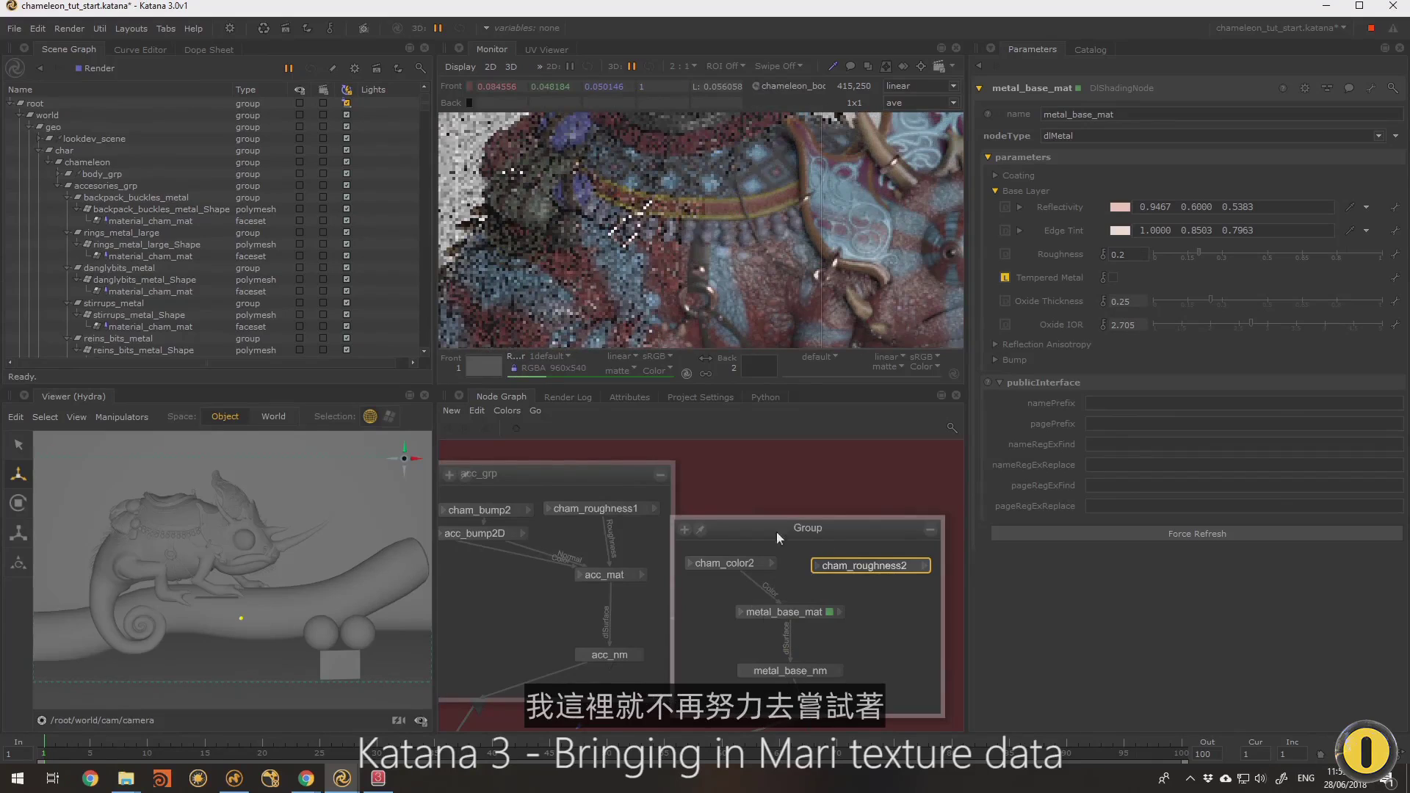
Connect cham_roughness2's outColorR to the Base Layer Roughness of metal_base_mat
click(924, 566)
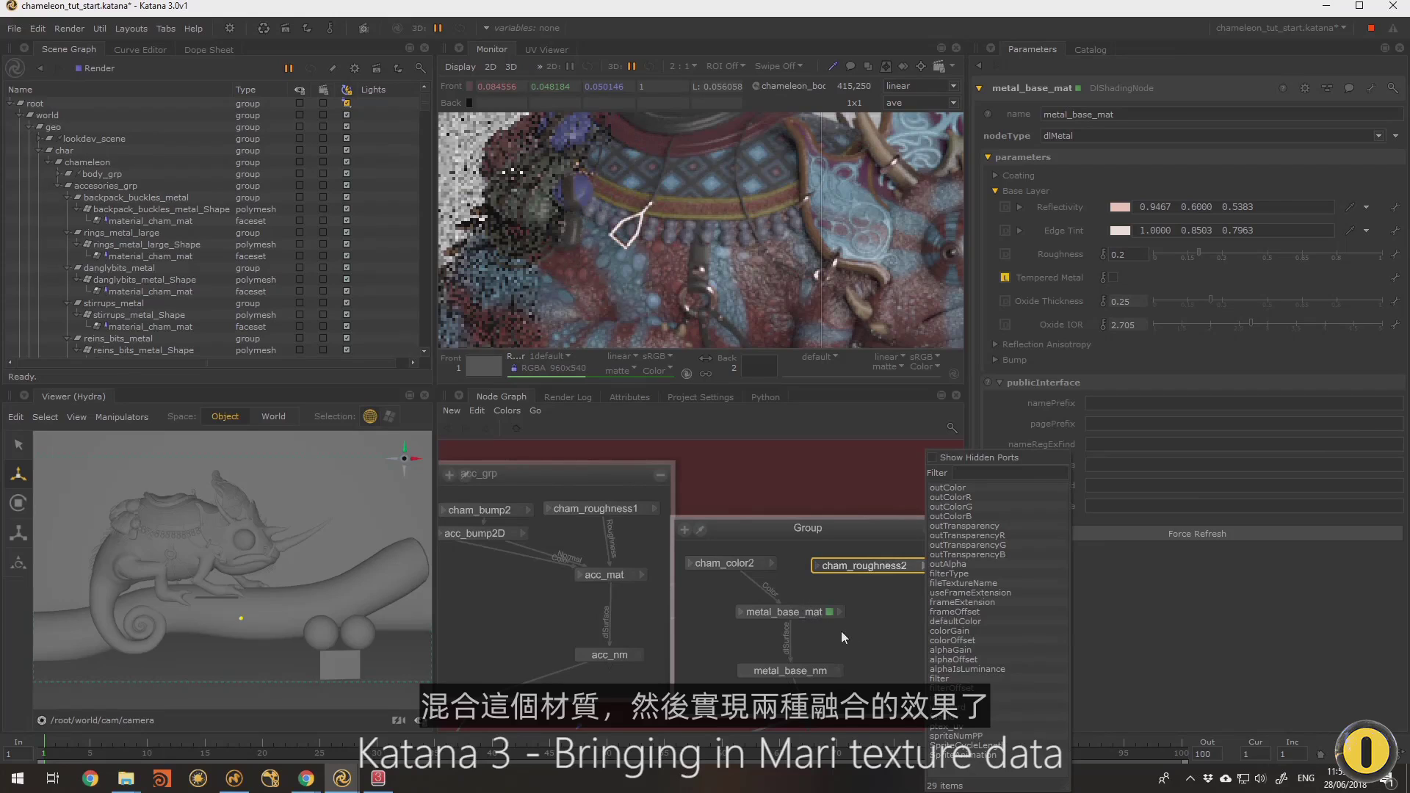
click(962, 498)
click(741, 613)
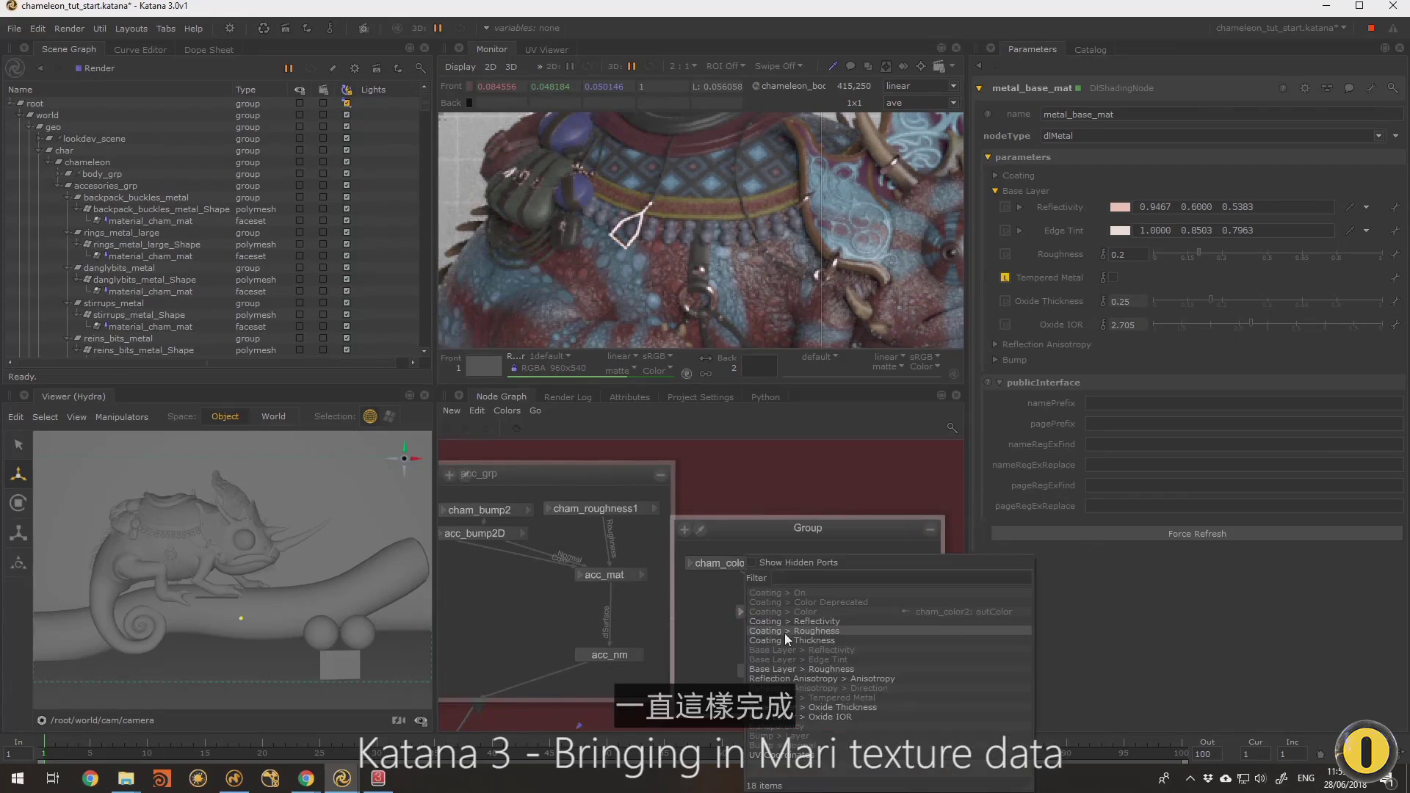
click(811, 670)
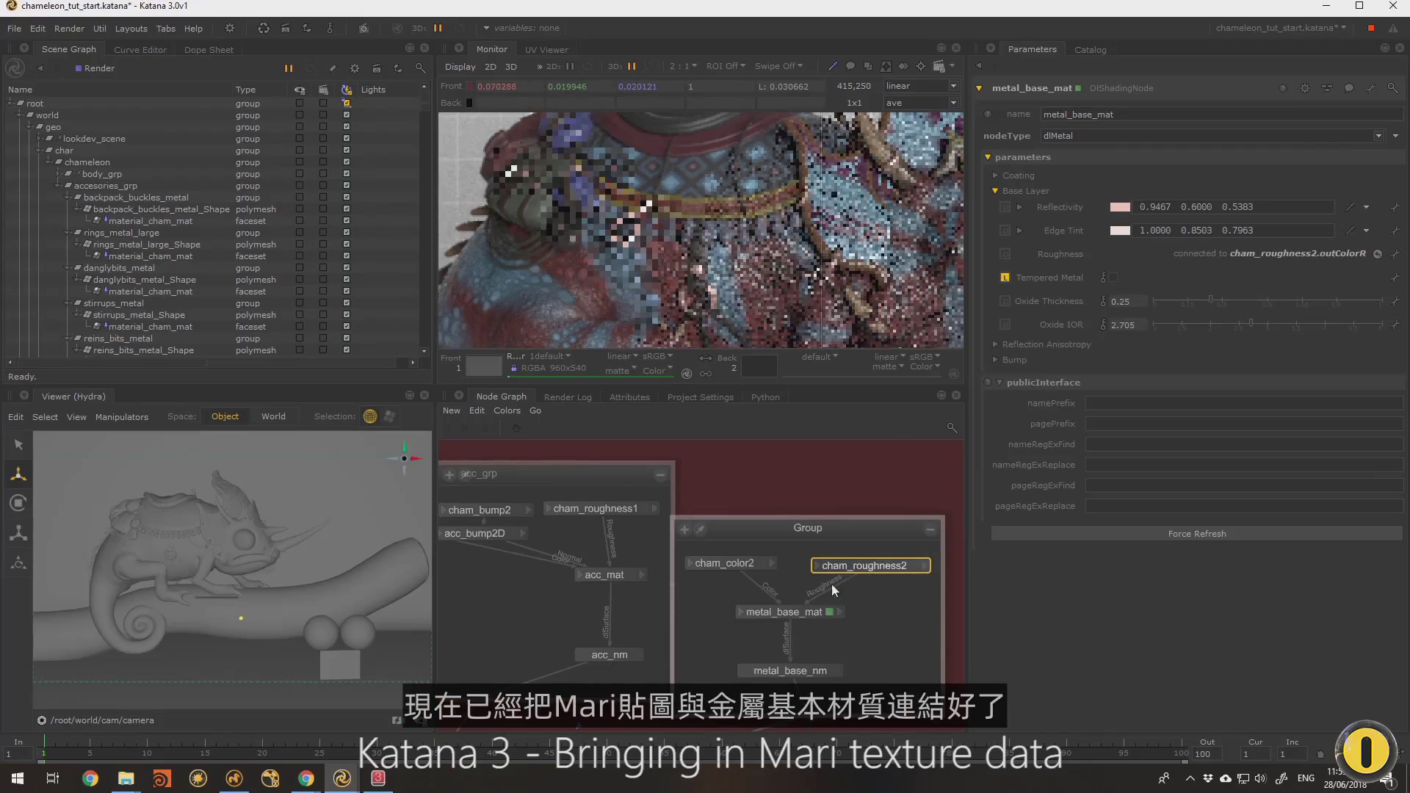
Collapse the metal material group and rename it metal_base
click(931, 530)
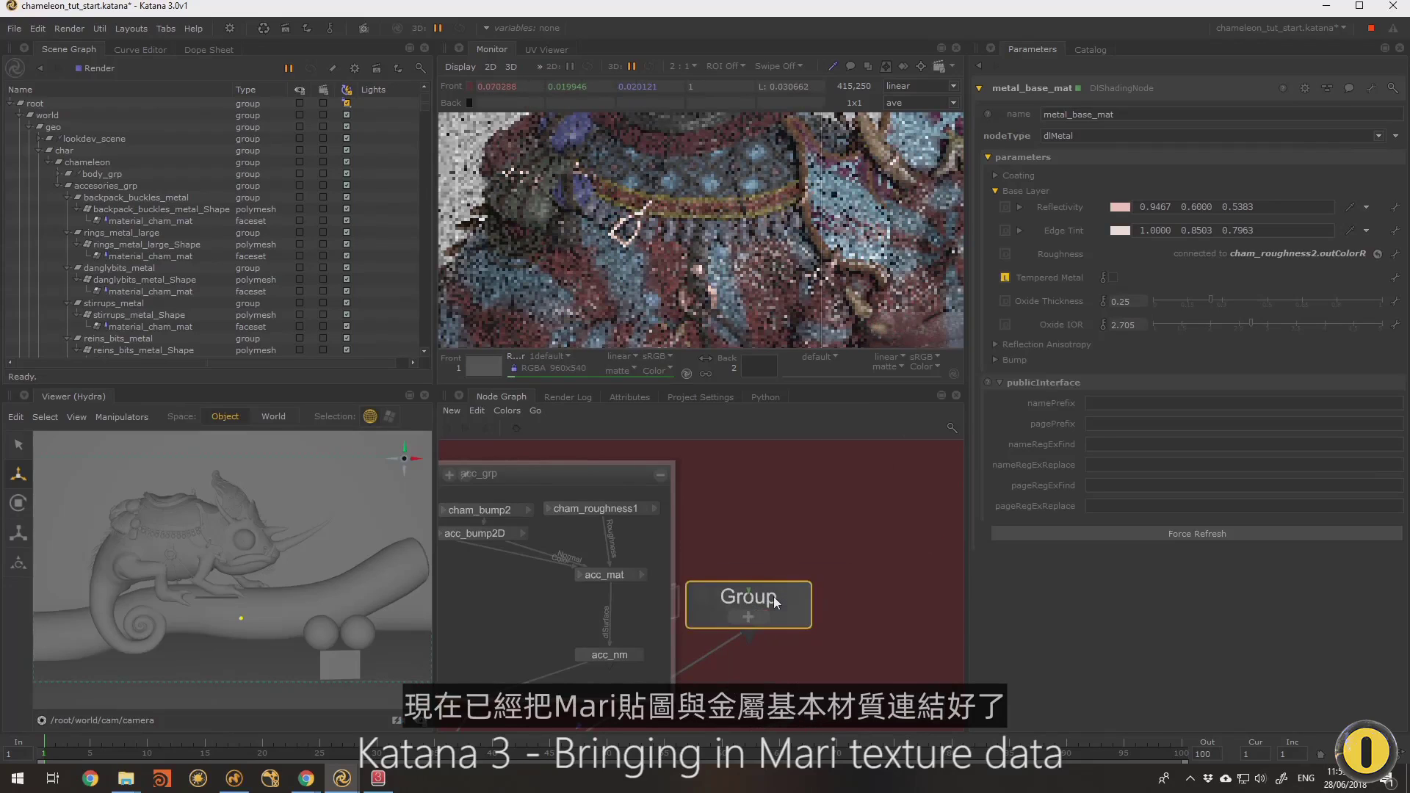
double_click(773, 596)
text(metal_)
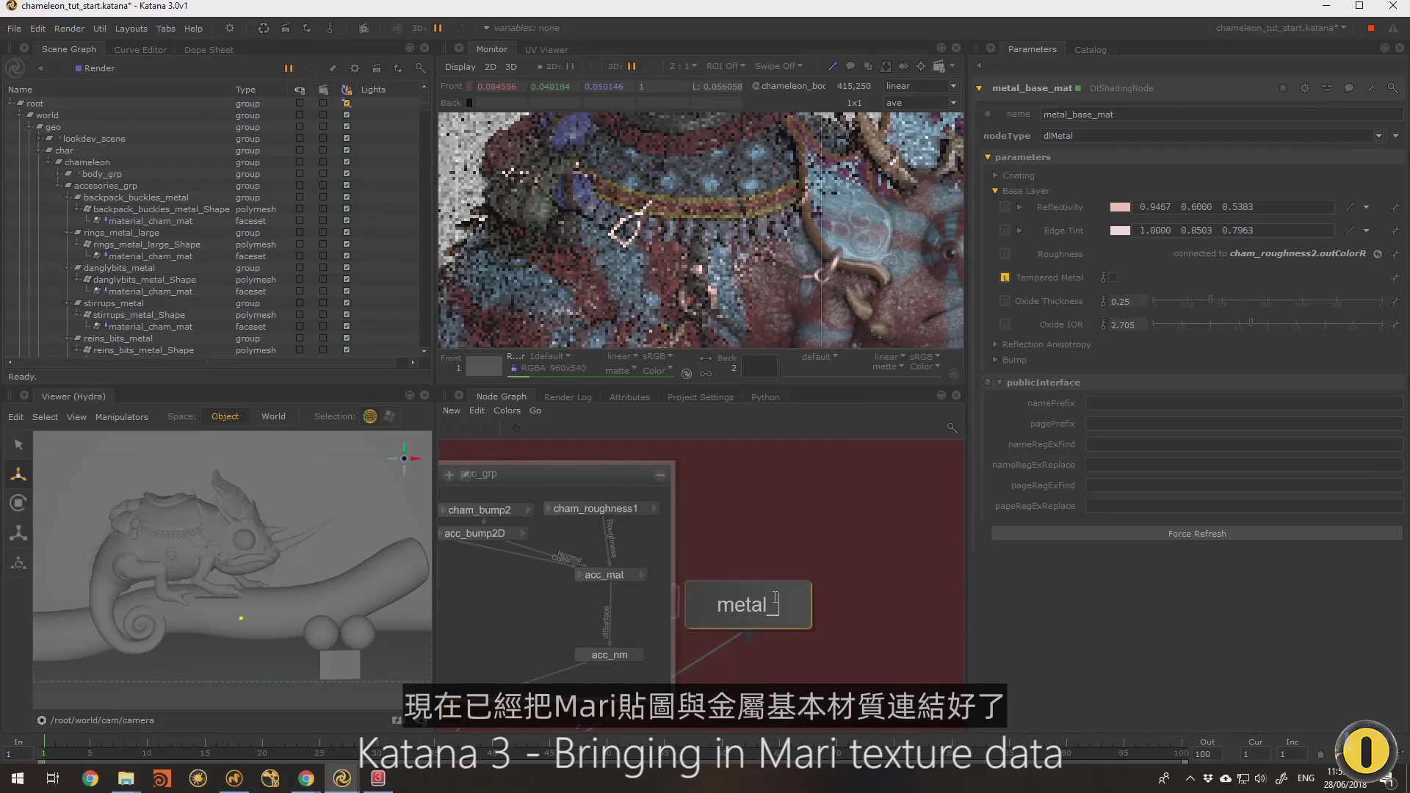
text(base)
key(Return)
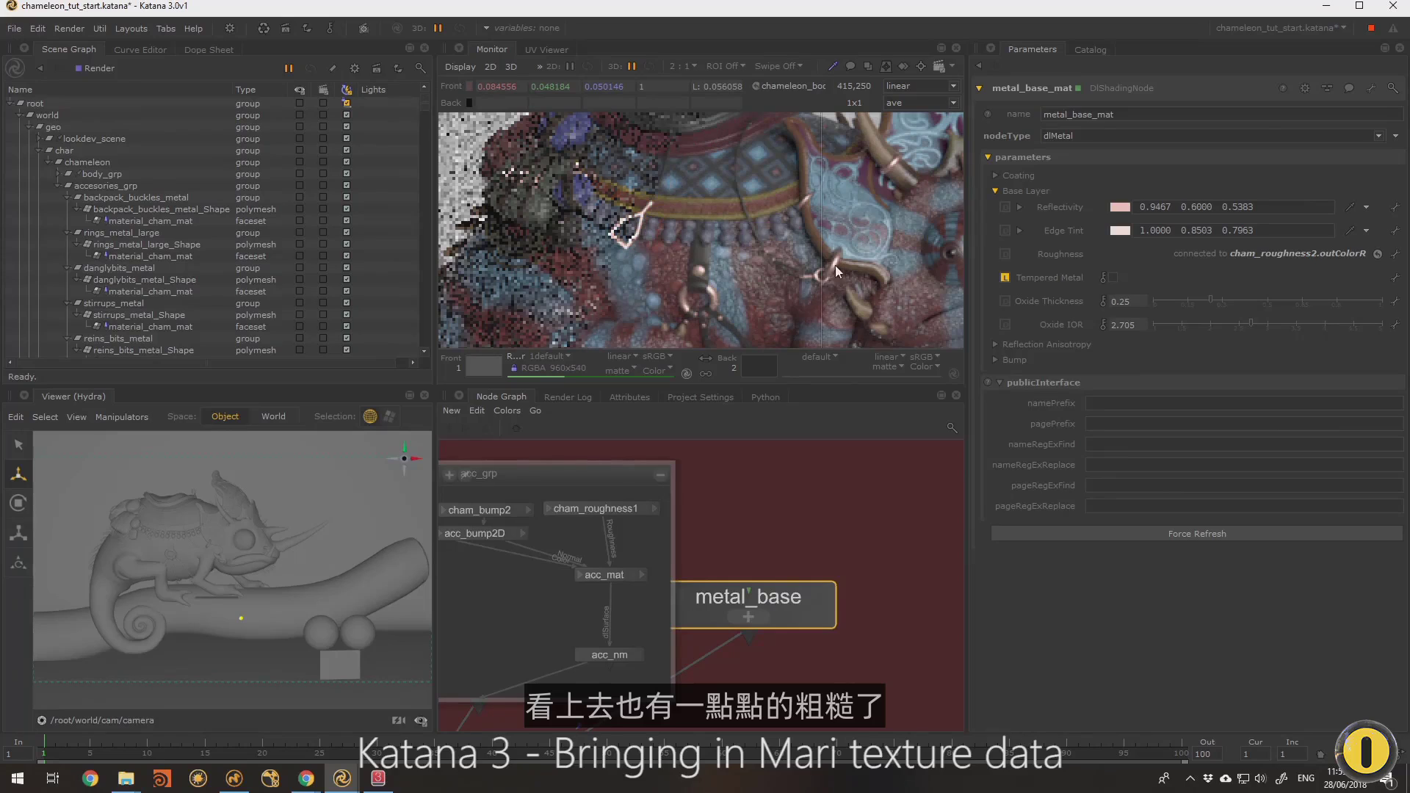
Inspect the roughness and colour of the metal rings and buckles in the render
scroll(775, 287, up, 1)
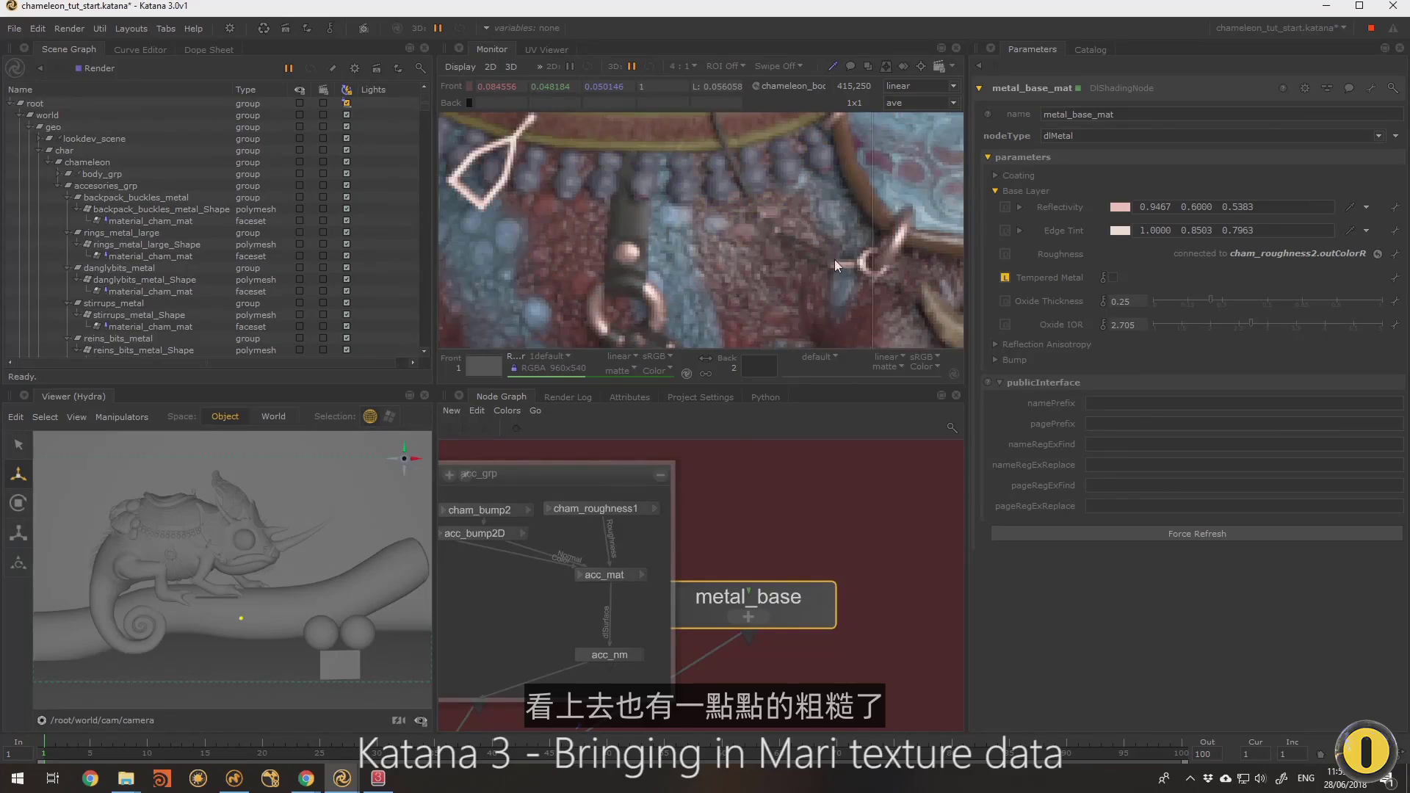
scroll(834, 261, down, 2)
scroll(677, 281, up, 1)
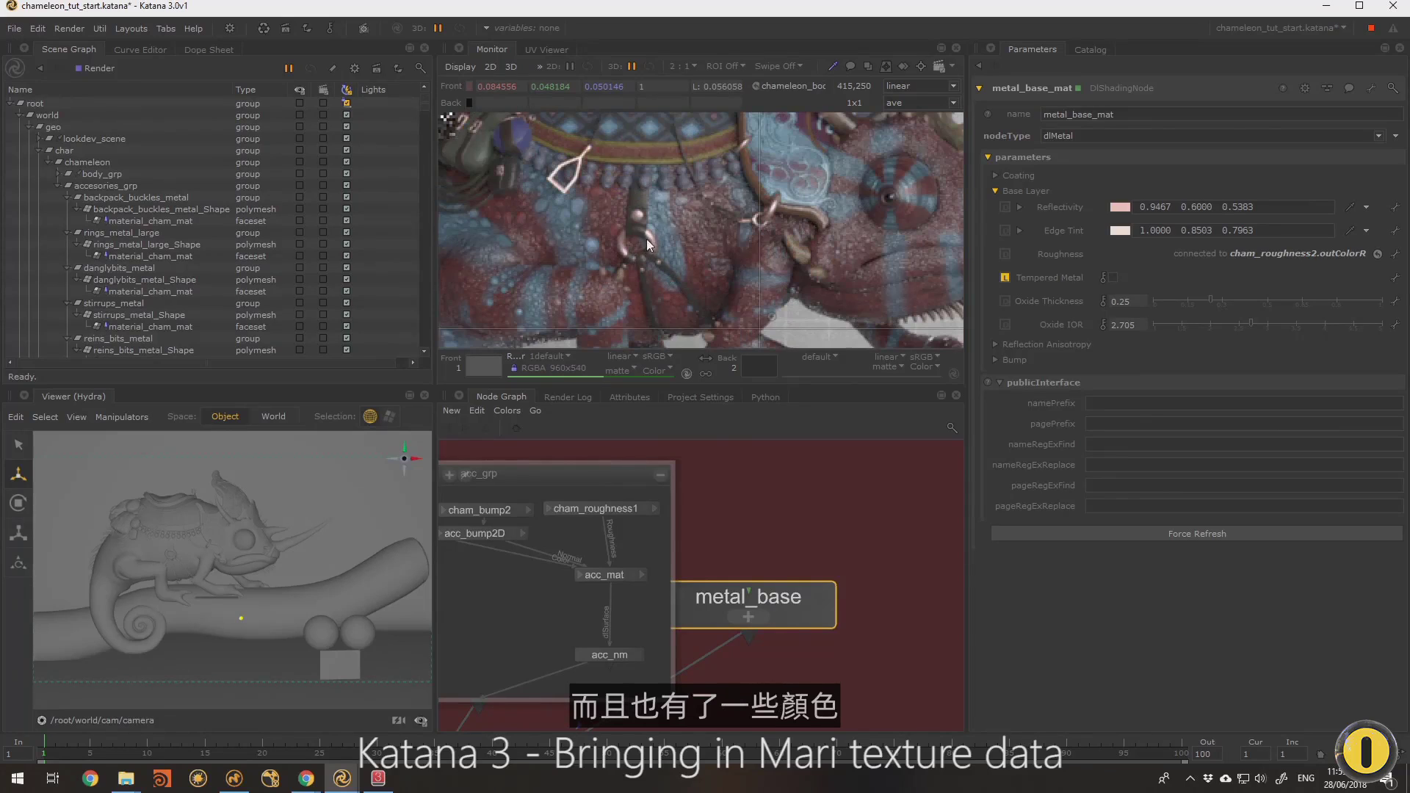
middle_drag(648, 241, 711, 244)
scroll(700, 249, down, 1)
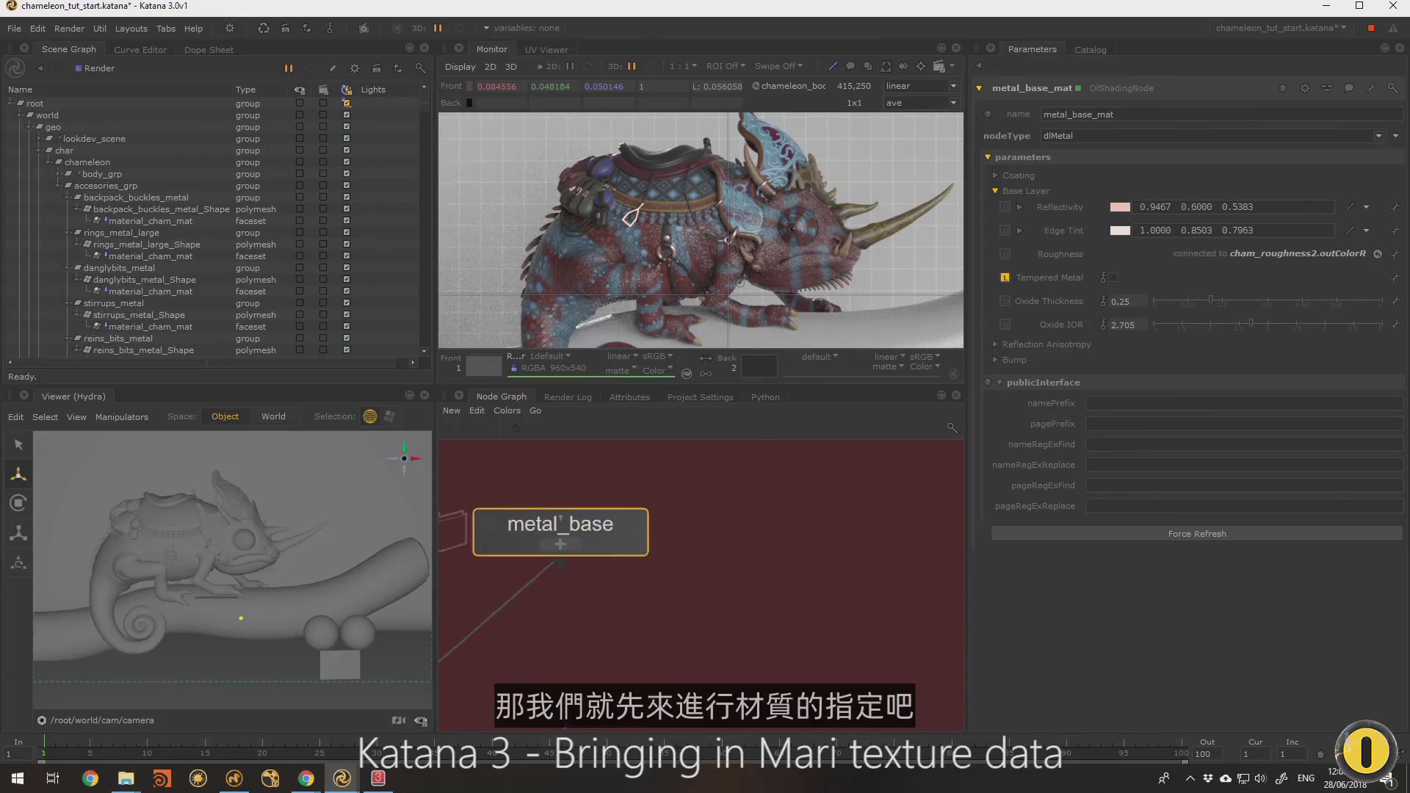
Add a DlShadingNode in the empty area beside the metal_base group in the materials backdrop
key(j)
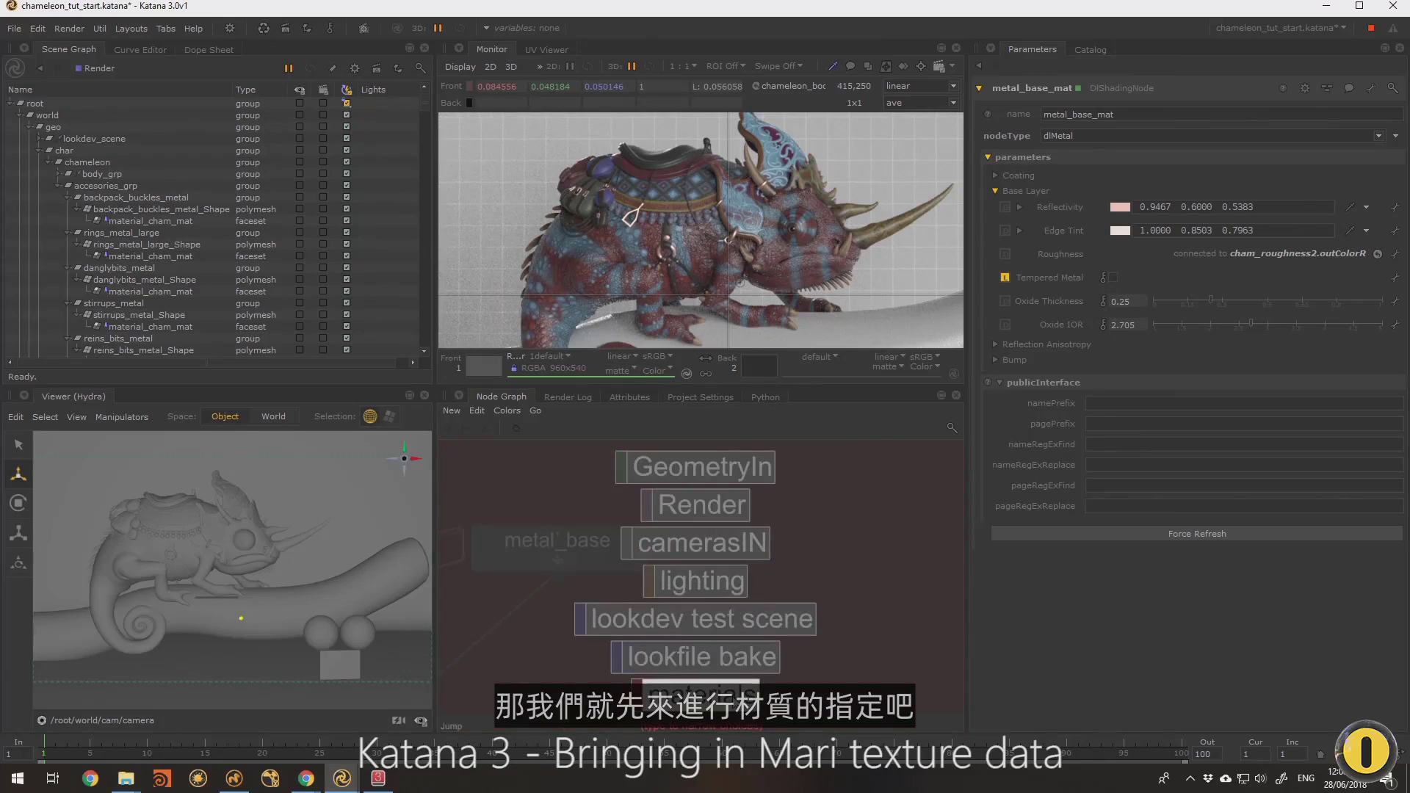
click(730, 492)
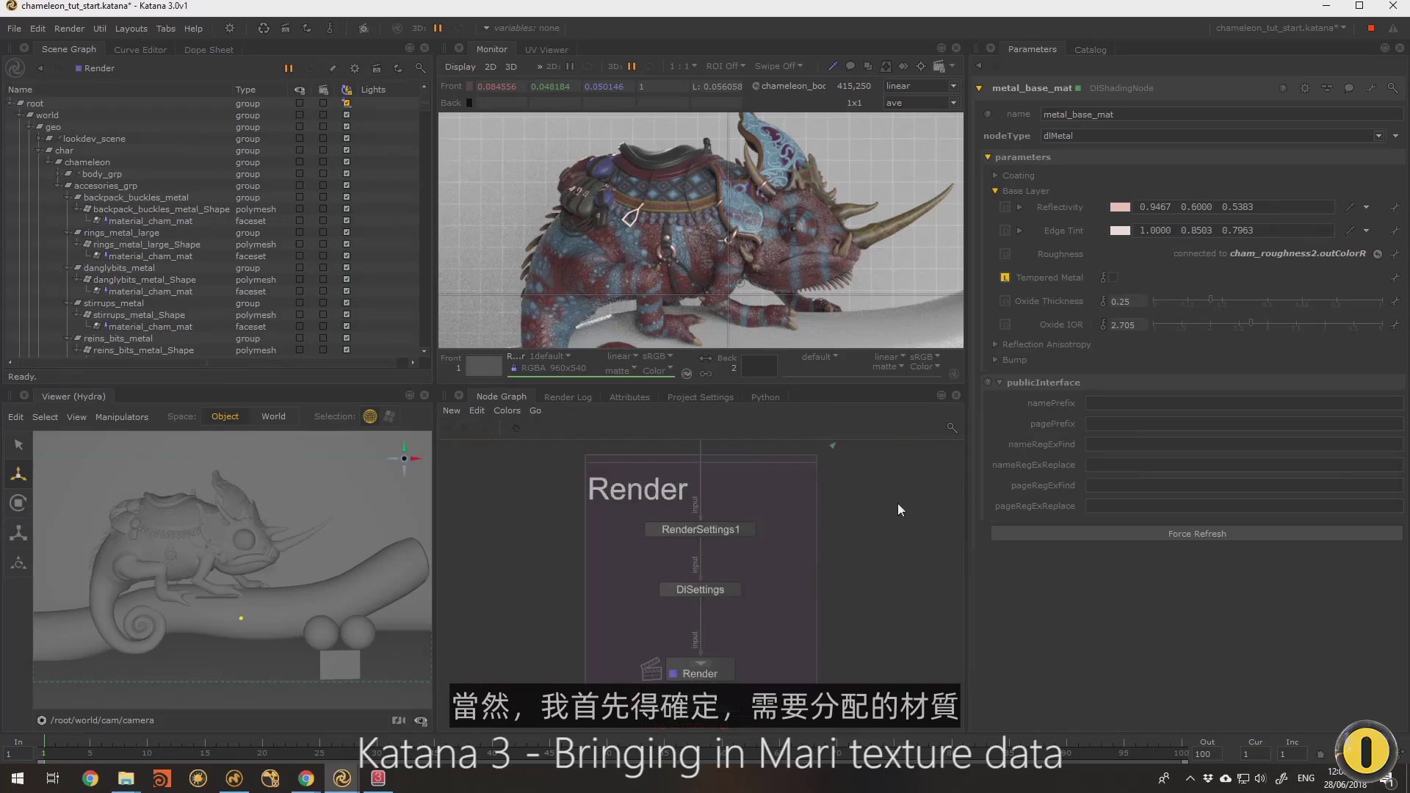
scroll(878, 536, down, 3)
middle_drag(933, 456, 764, 610)
middle_drag(799, 548, 691, 639)
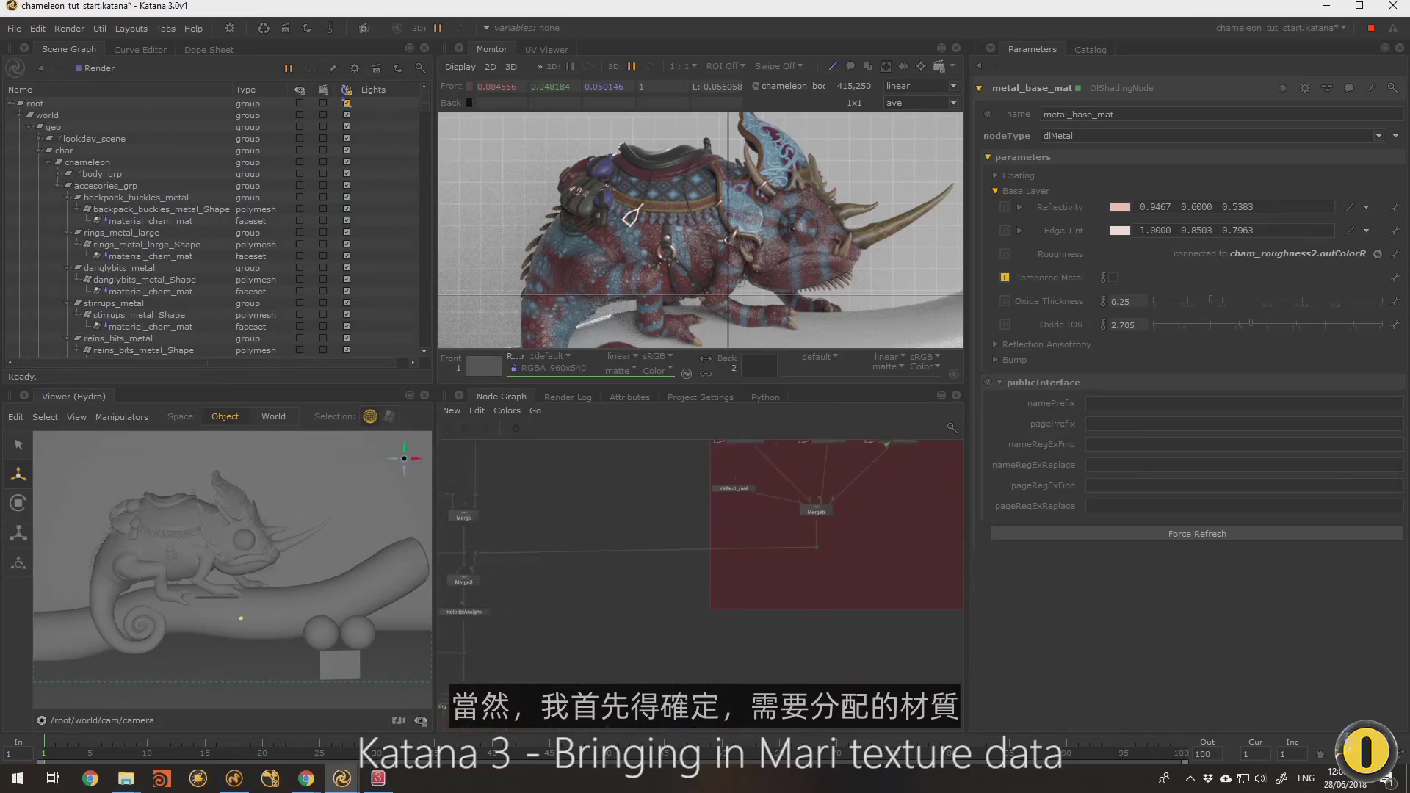
middle_drag(947, 441, 733, 527)
key(Tab)
text(dls)
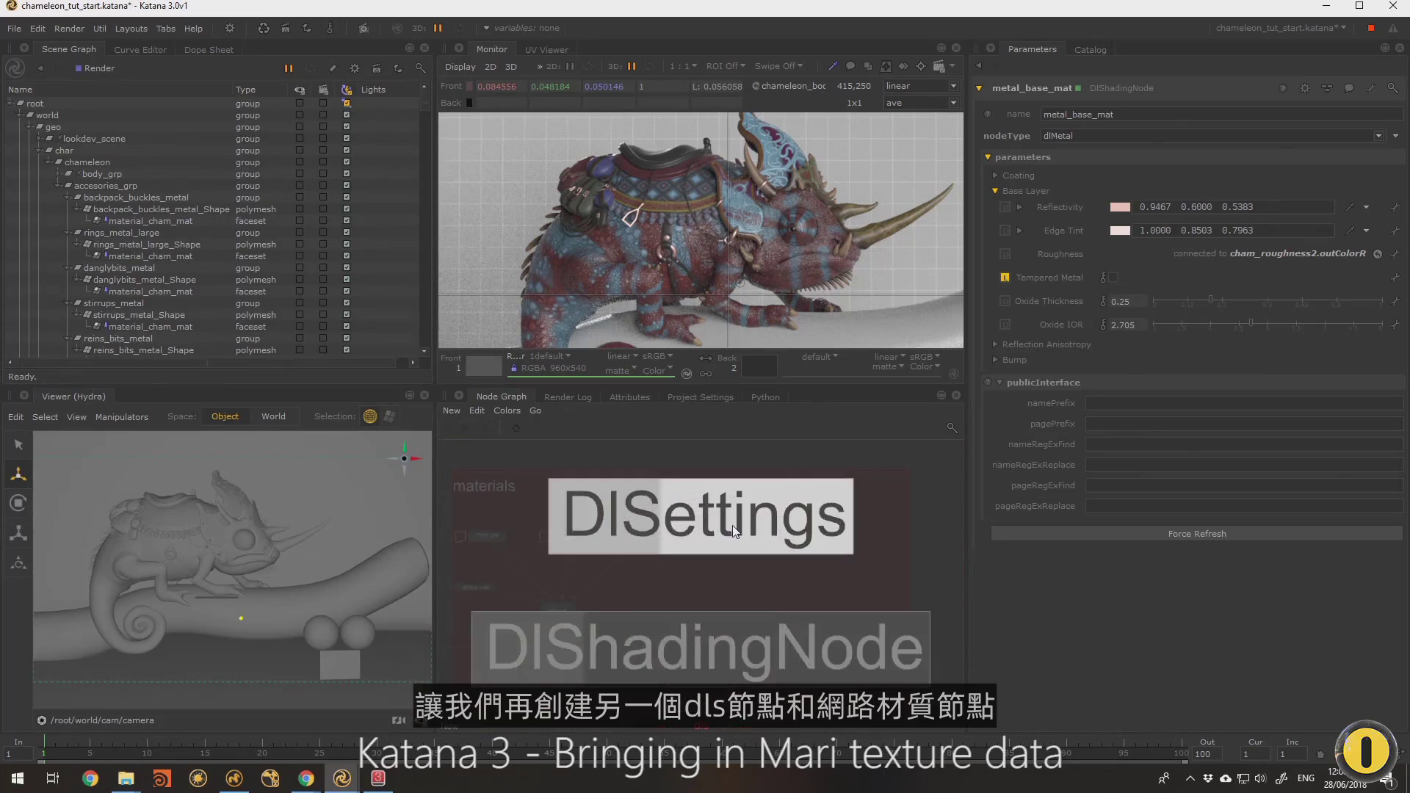
key(Down)
key(Return)
Add a second DlShadingNode just below the first one
key(Tab)
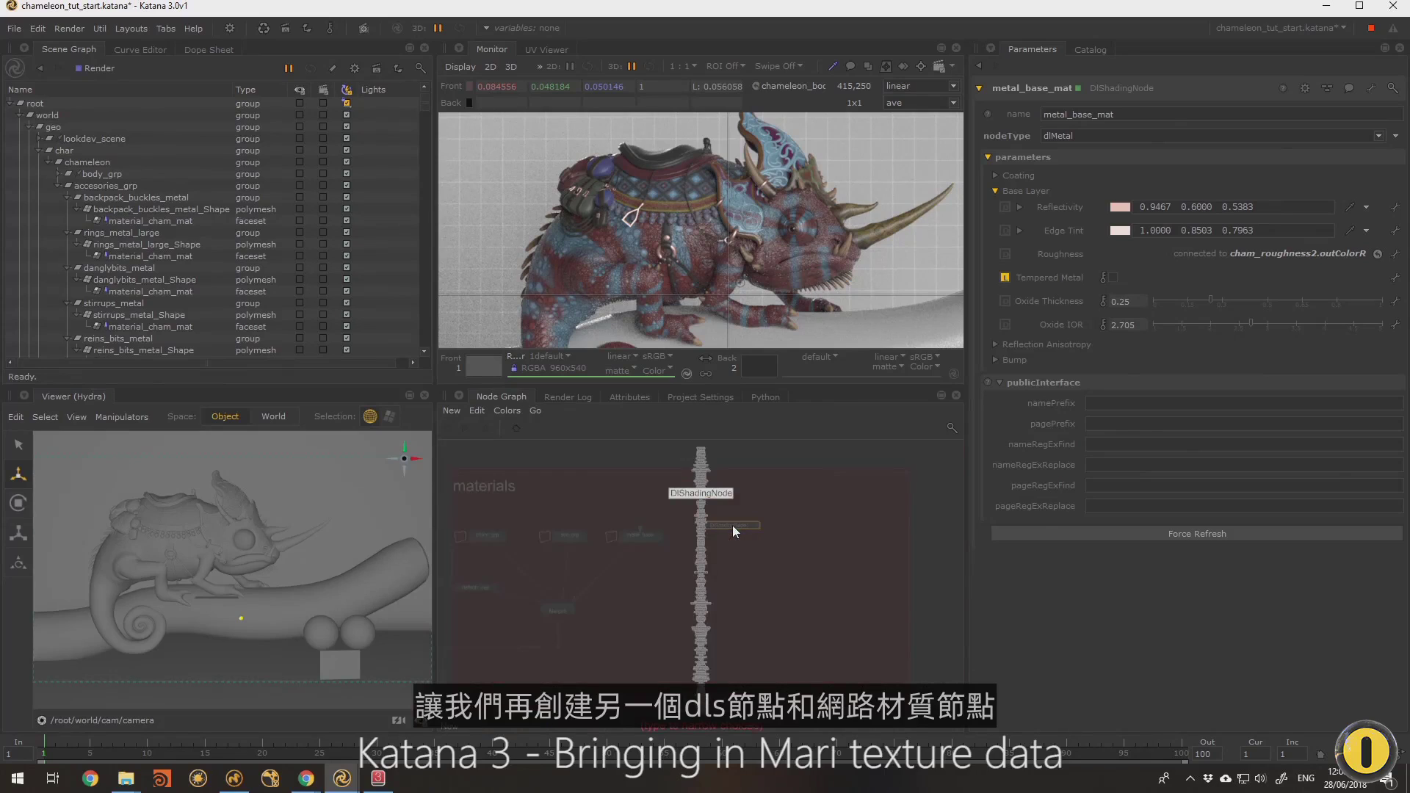
text(dls)
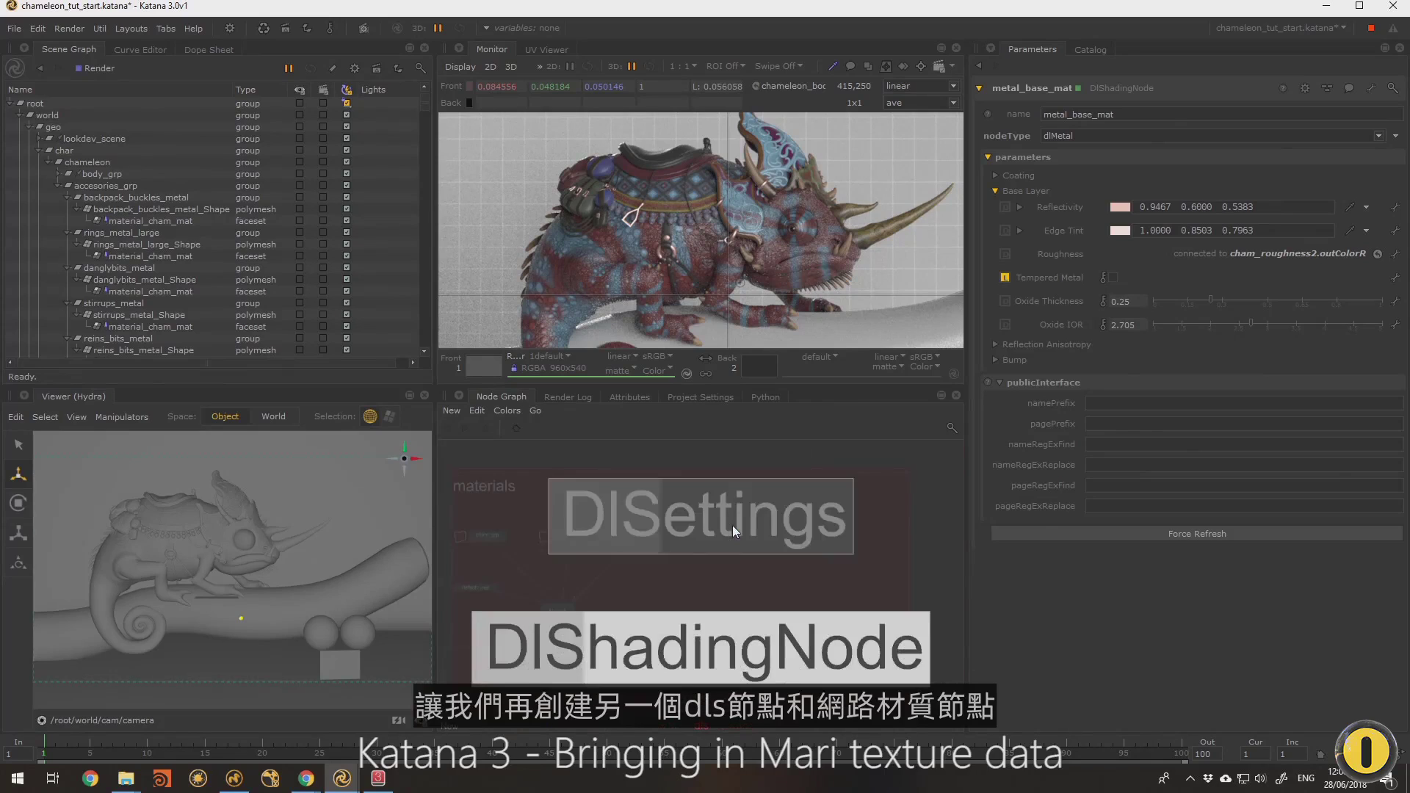
key(Down)
key(Return)
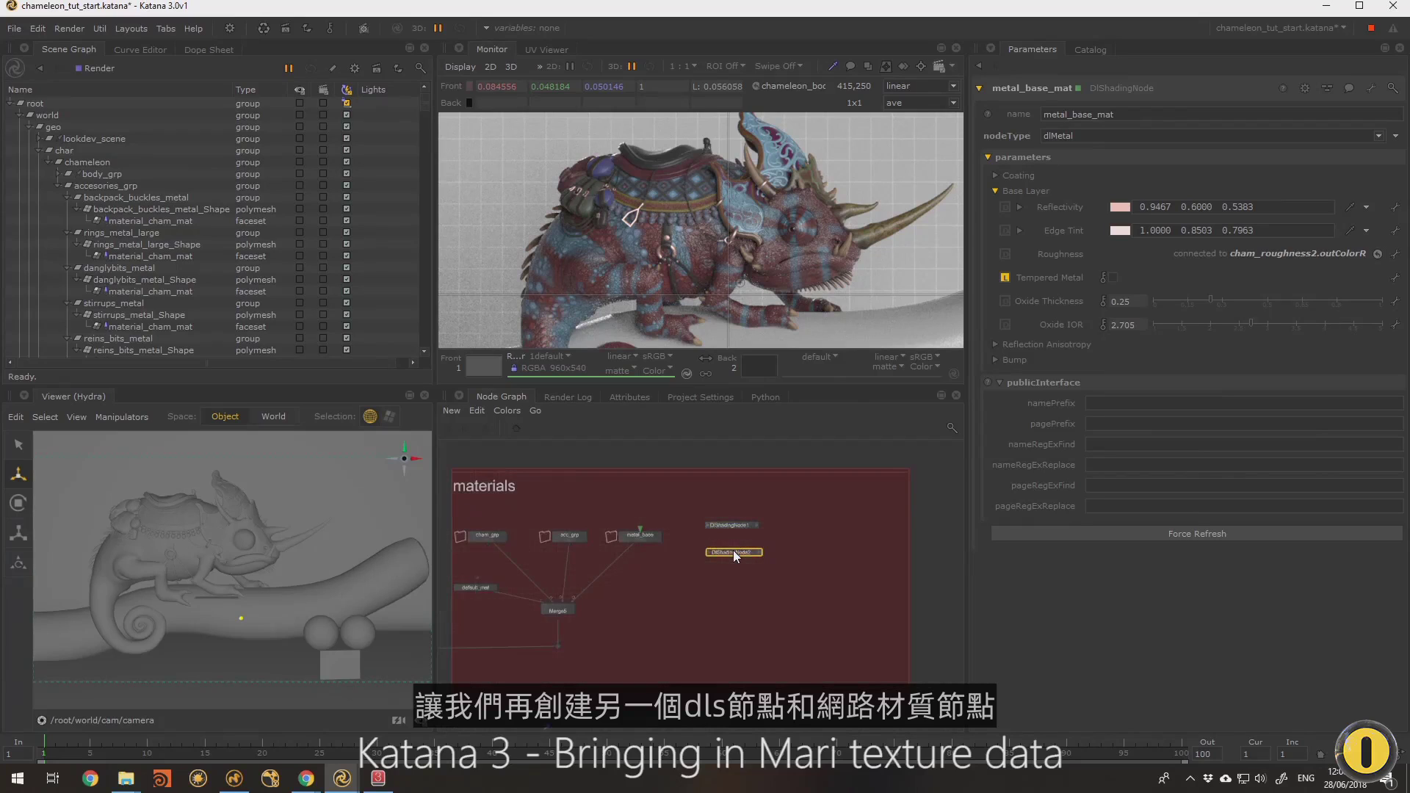
Add a NetworkMaterial node below the two shading nodes and name it baubles_nm
key(Tab)
text(net)
key(Up)
key(Return)
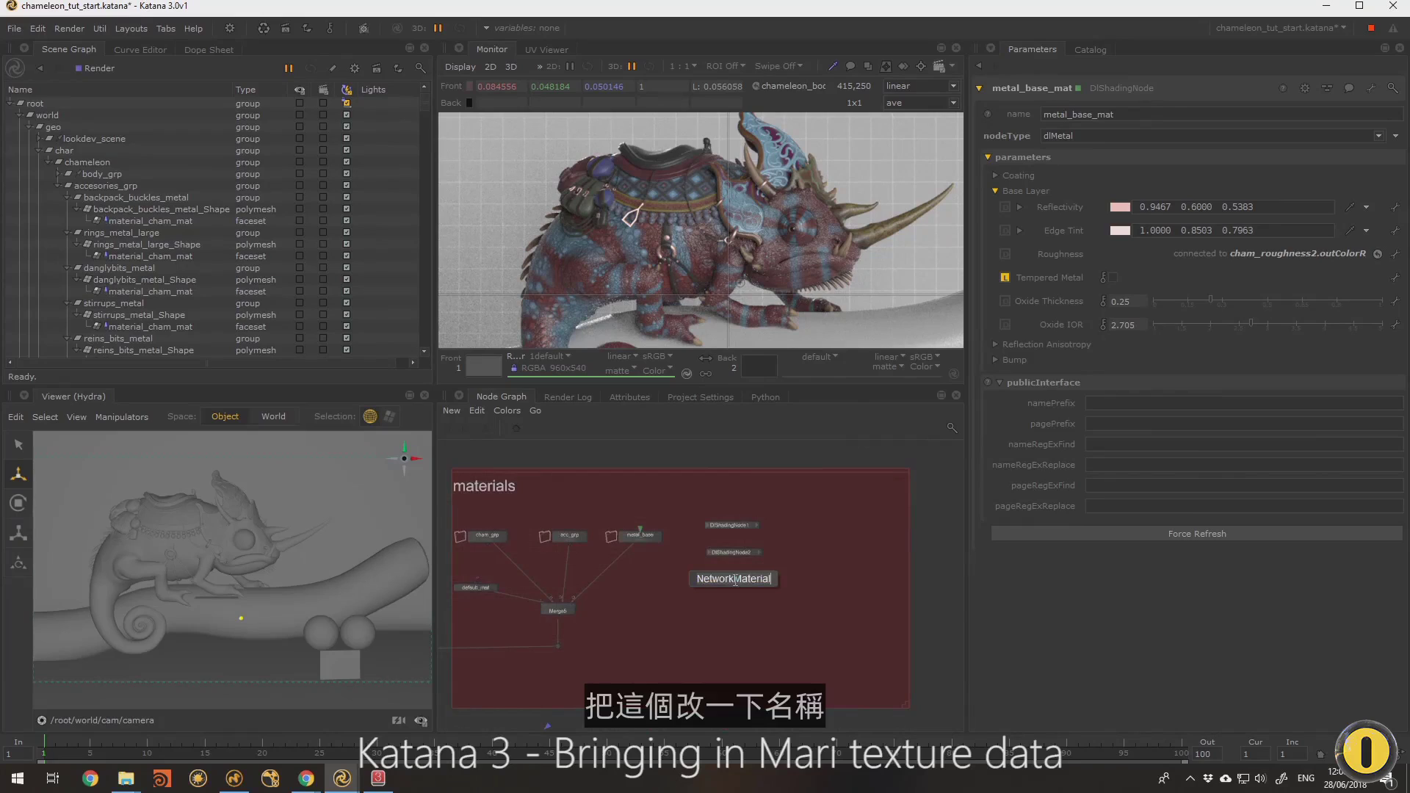
click(736, 580)
text(baubles_mat)
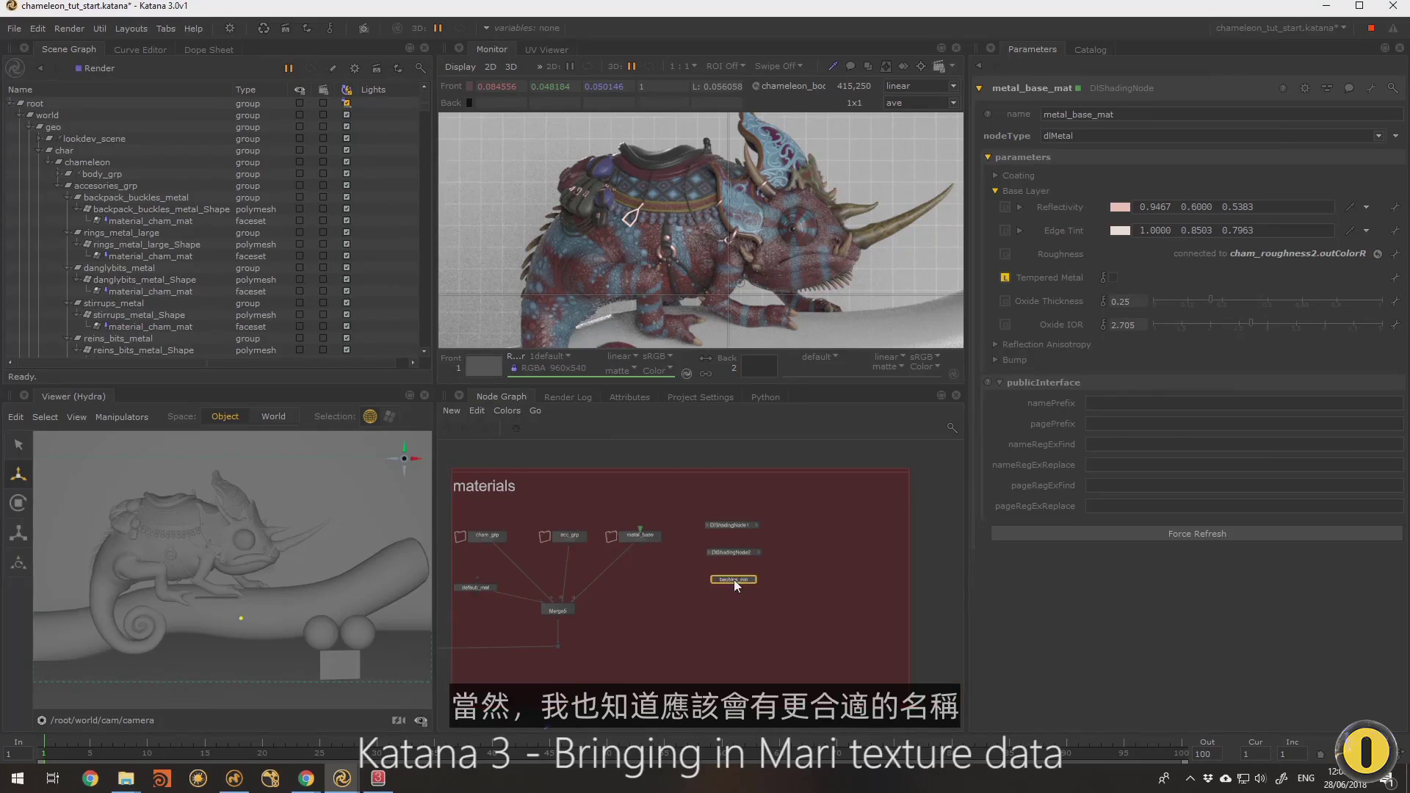
Set DlShadingNode2's node type to dl3DelightMaterial and rename the node bauble_mat
scroll(734, 579, up, 4)
scroll(712, 580, down, 2)
click(762, 526)
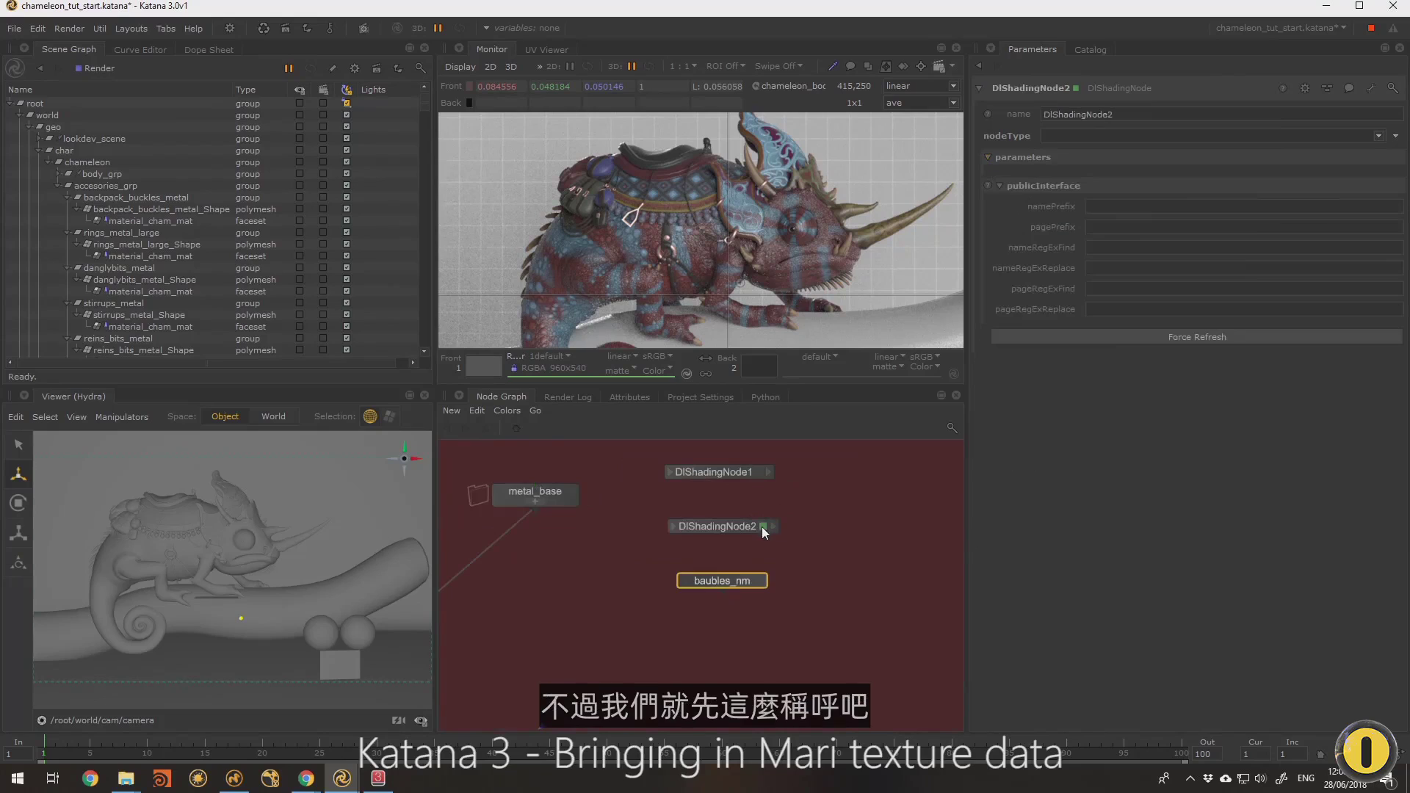
click(1088, 136)
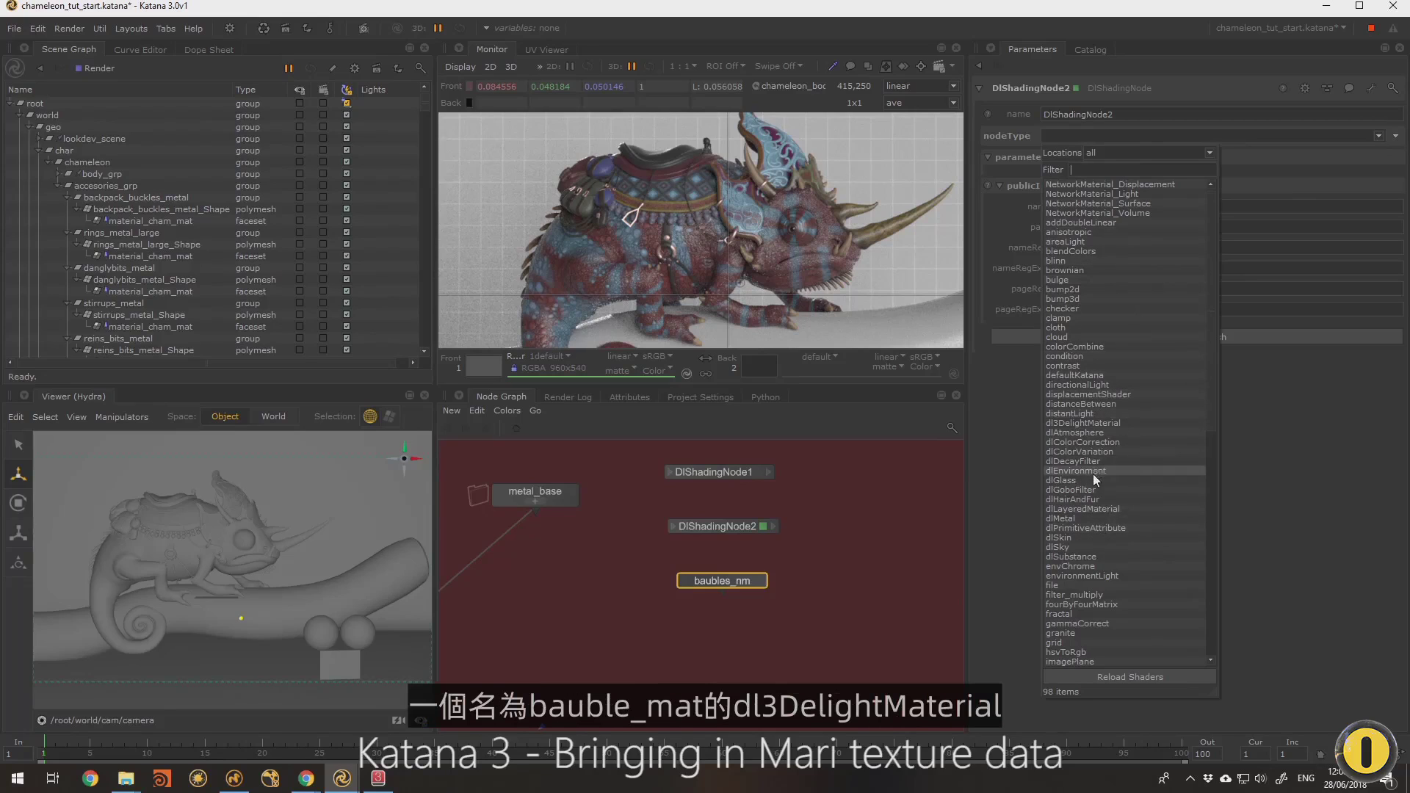
click(1087, 423)
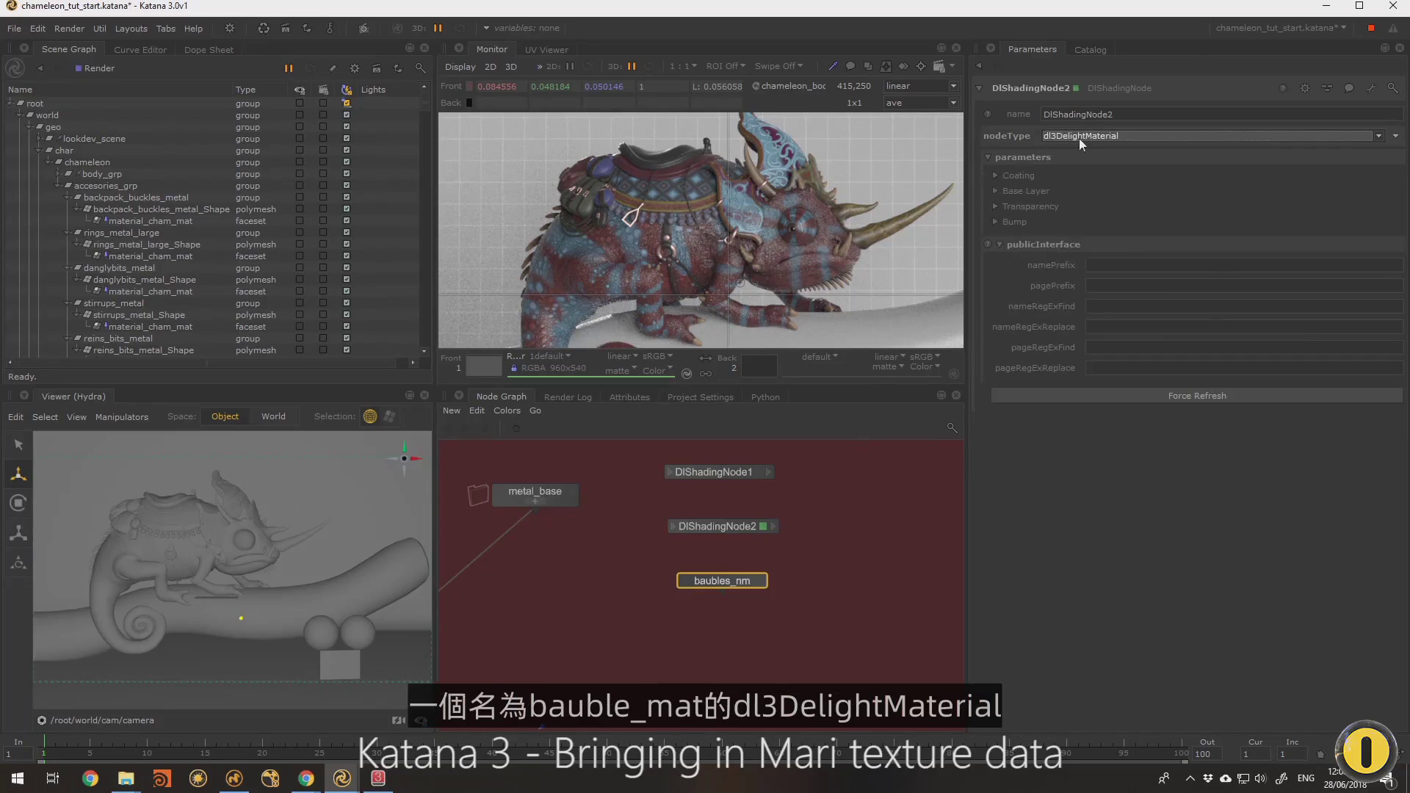
double_click(1137, 115)
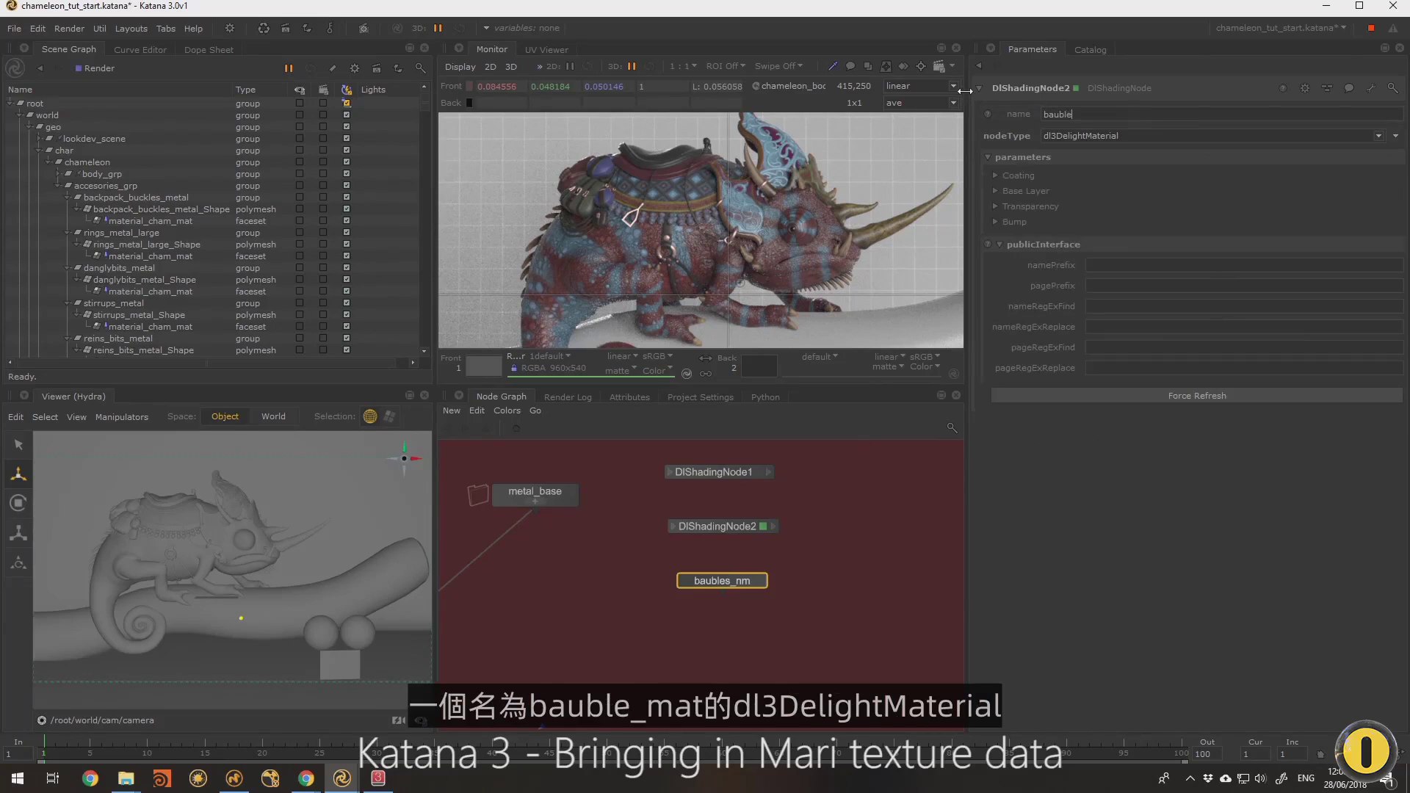
text(bauble_mat)
key(Return)
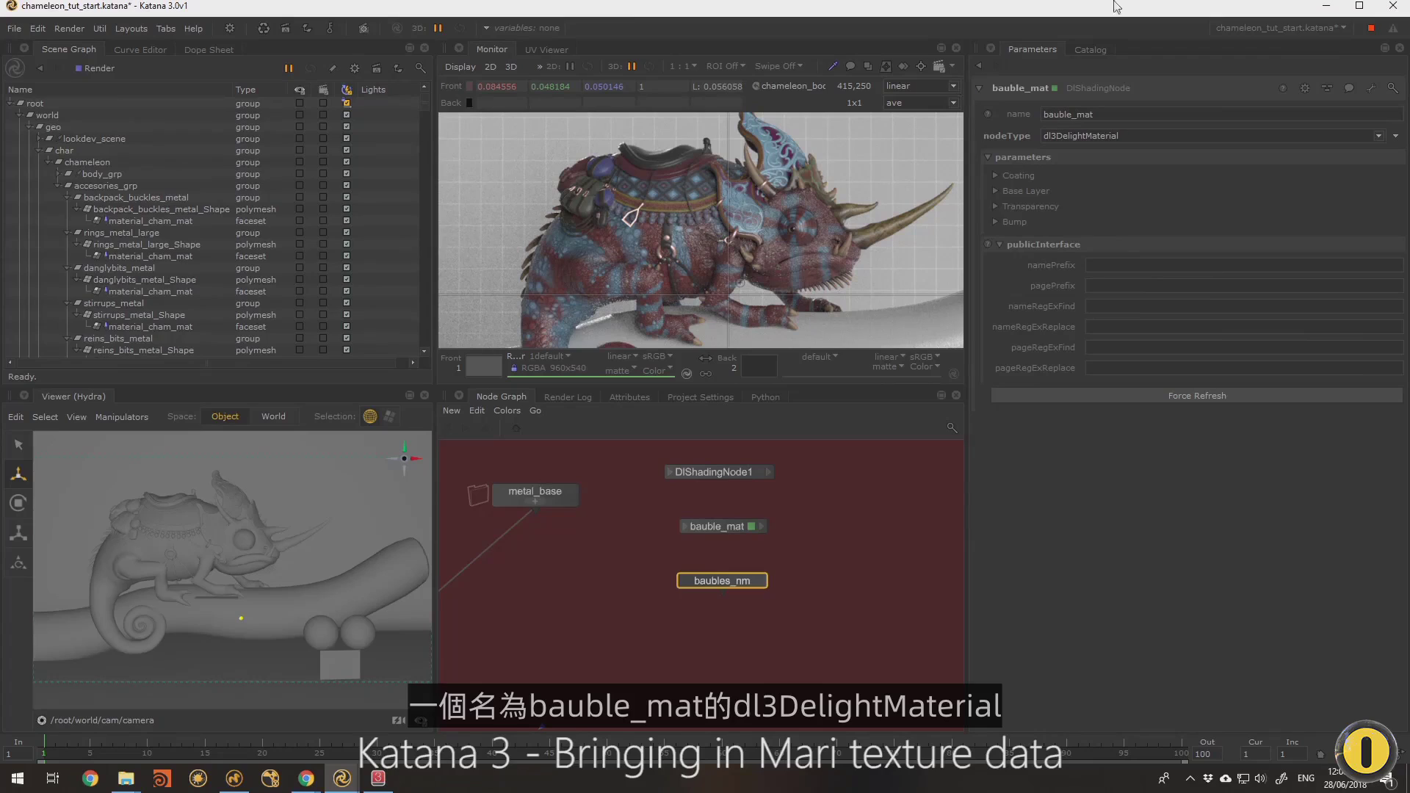
Change bauble_mat's node type to dlMetal, enable Tempered Metal and set the Base Layer Roughness to 0.093
click(1119, 136)
click(1077, 519)
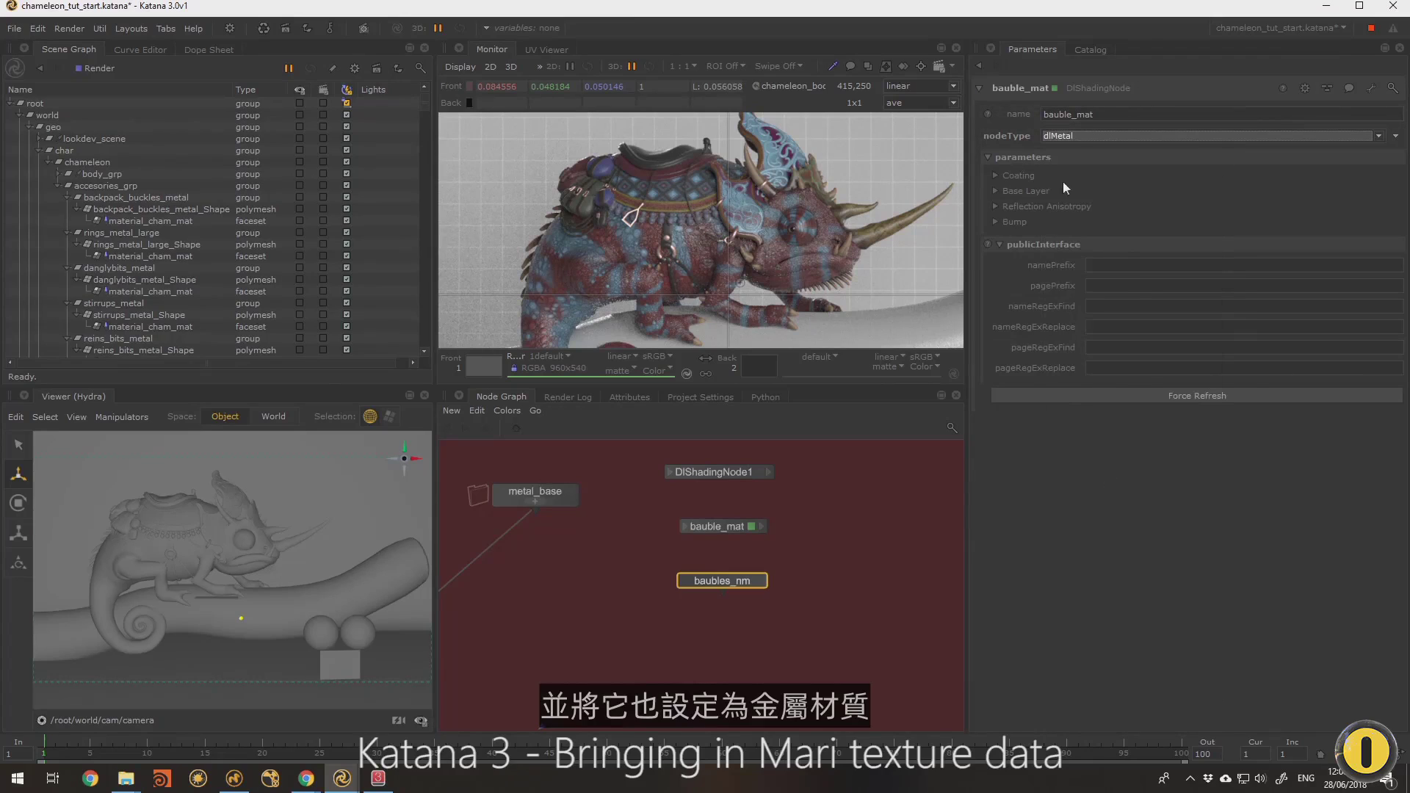
click(1004, 175)
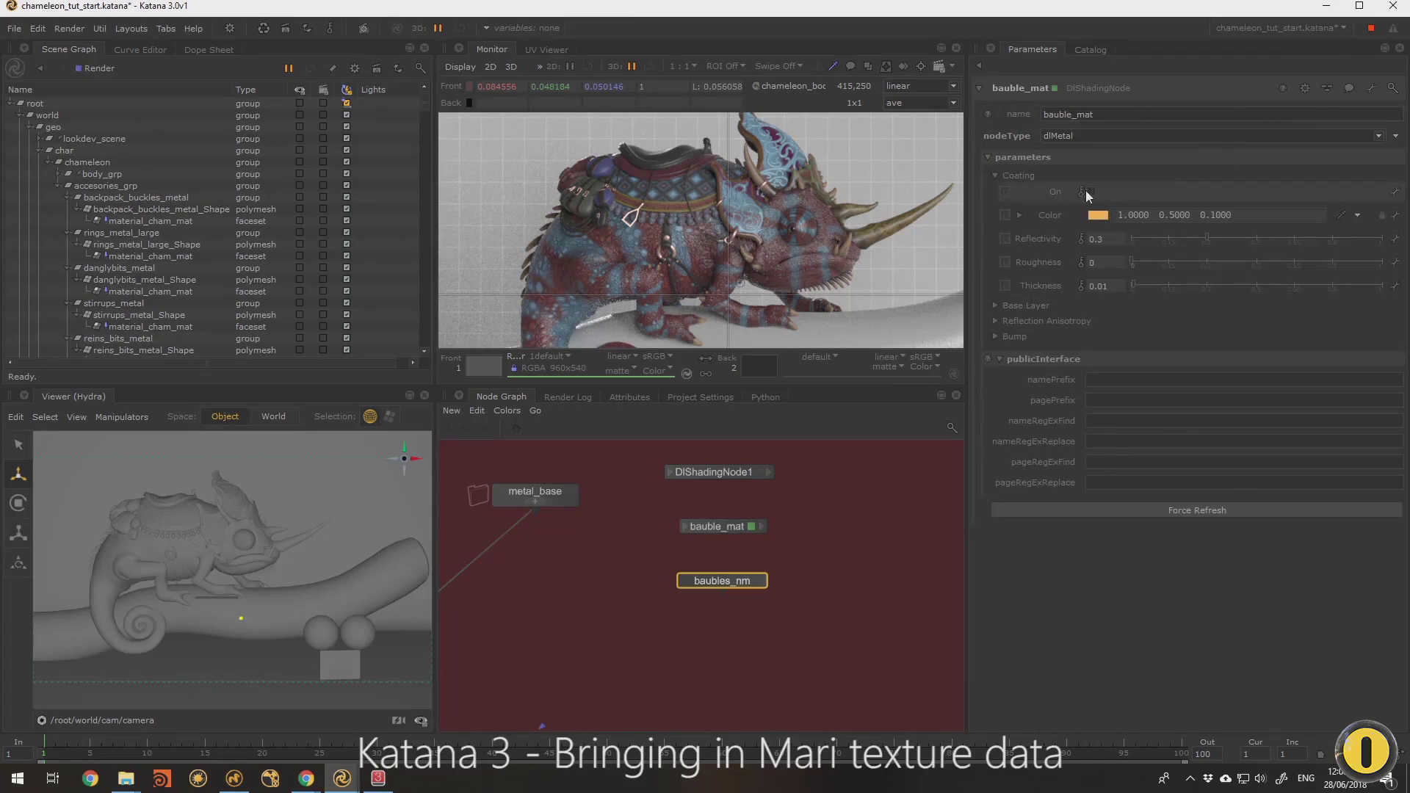
click(1026, 305)
click(1113, 392)
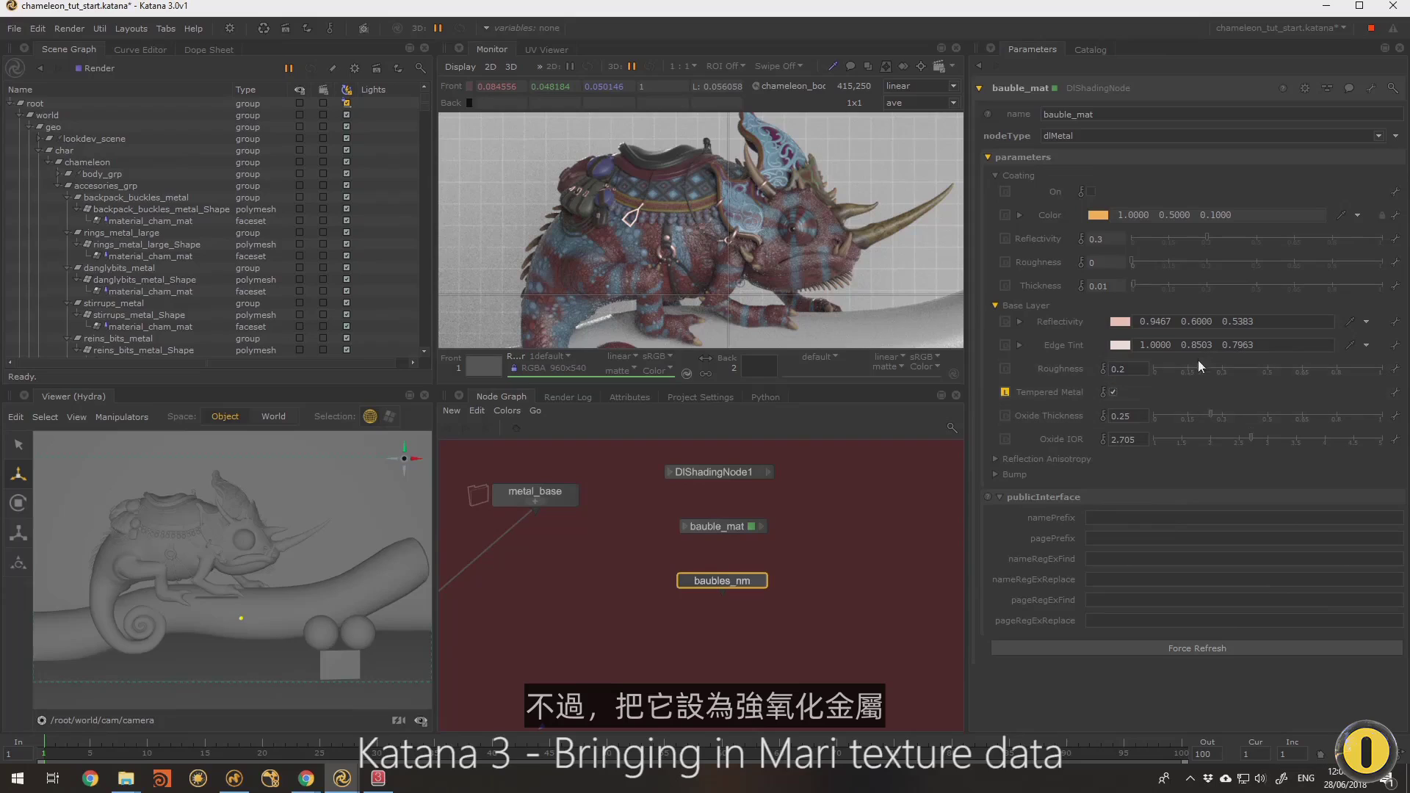
drag(1192, 372, 1185, 372)
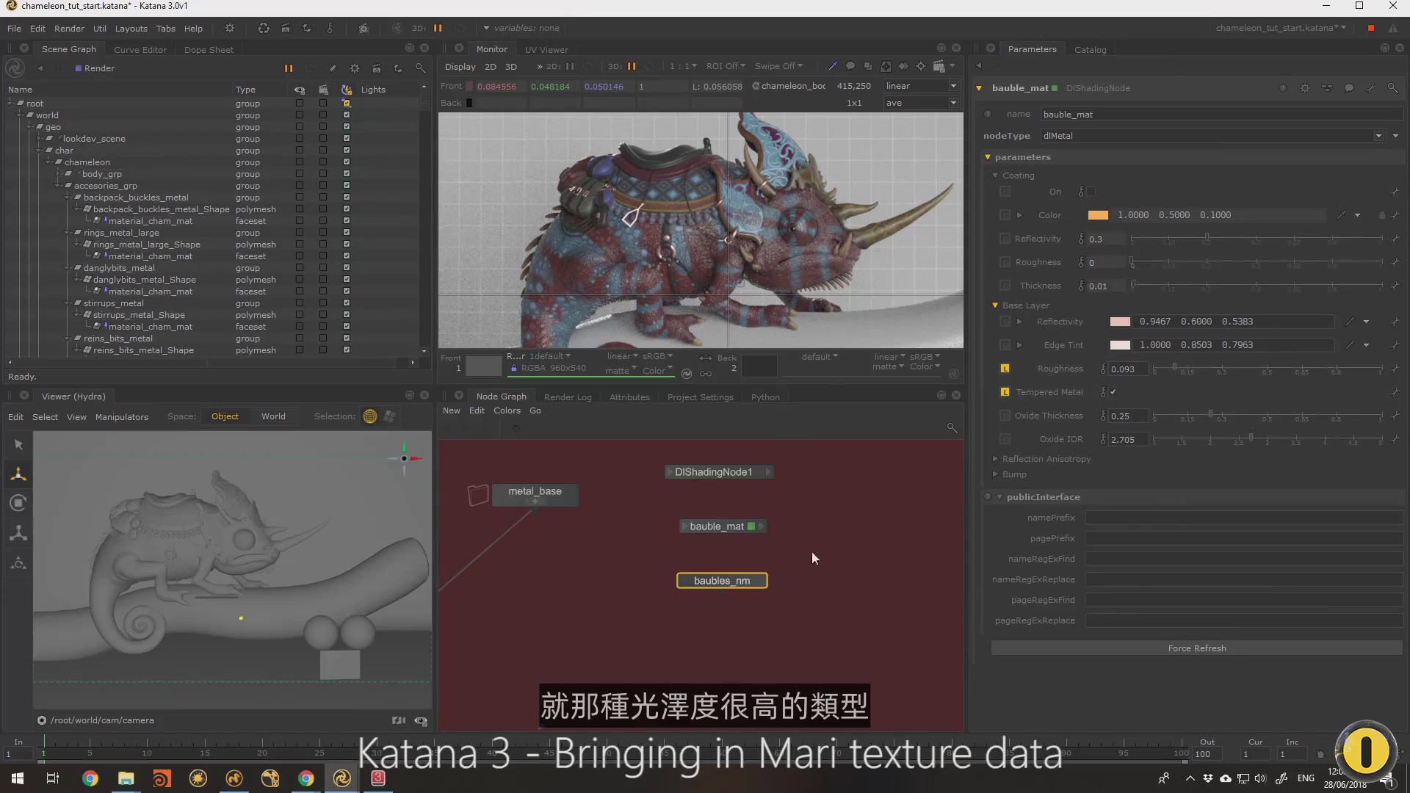
Delete the unused DlShadingNode1, and connect bauble_mat's outColor to a surface terminal on baubles_nm
click(743, 476)
key(Delete)
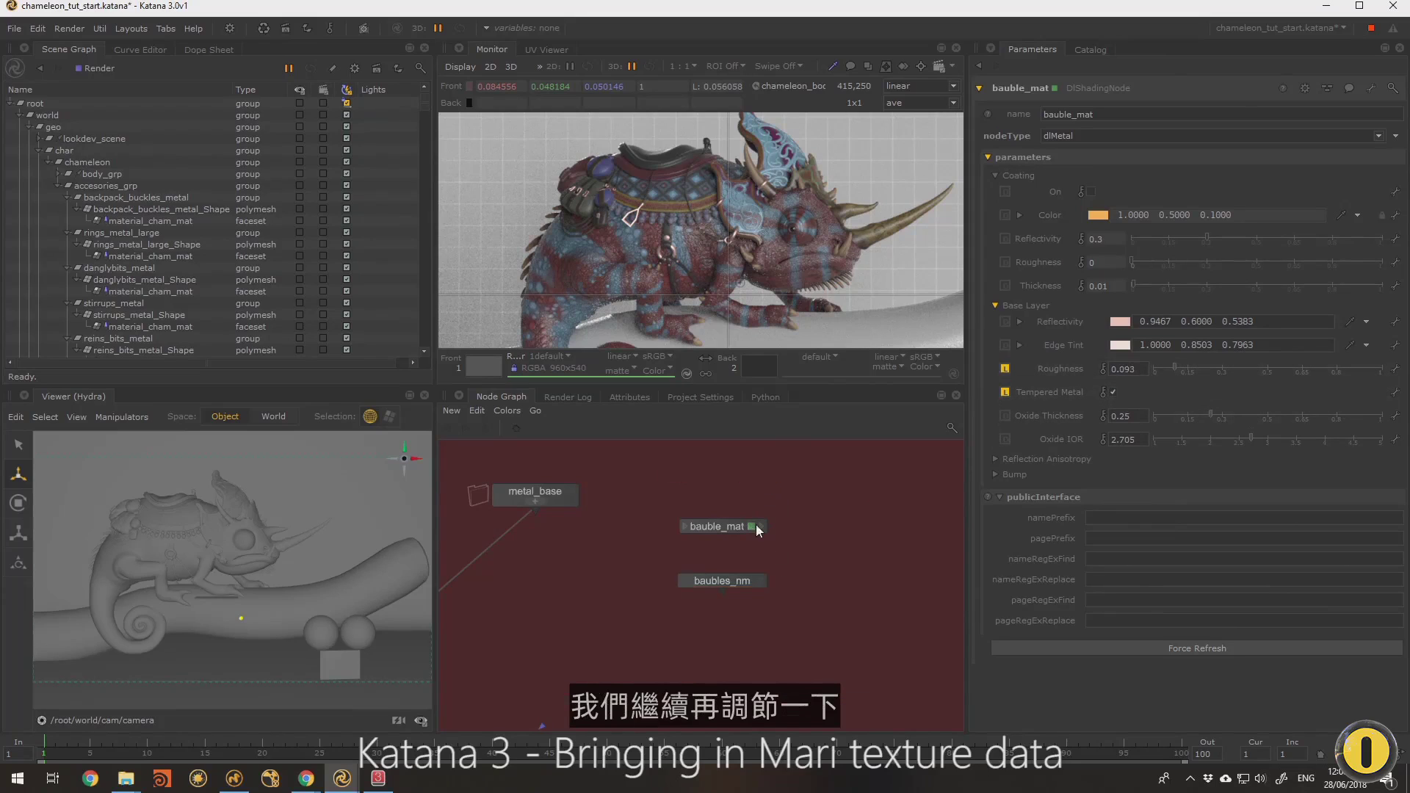
click(761, 526)
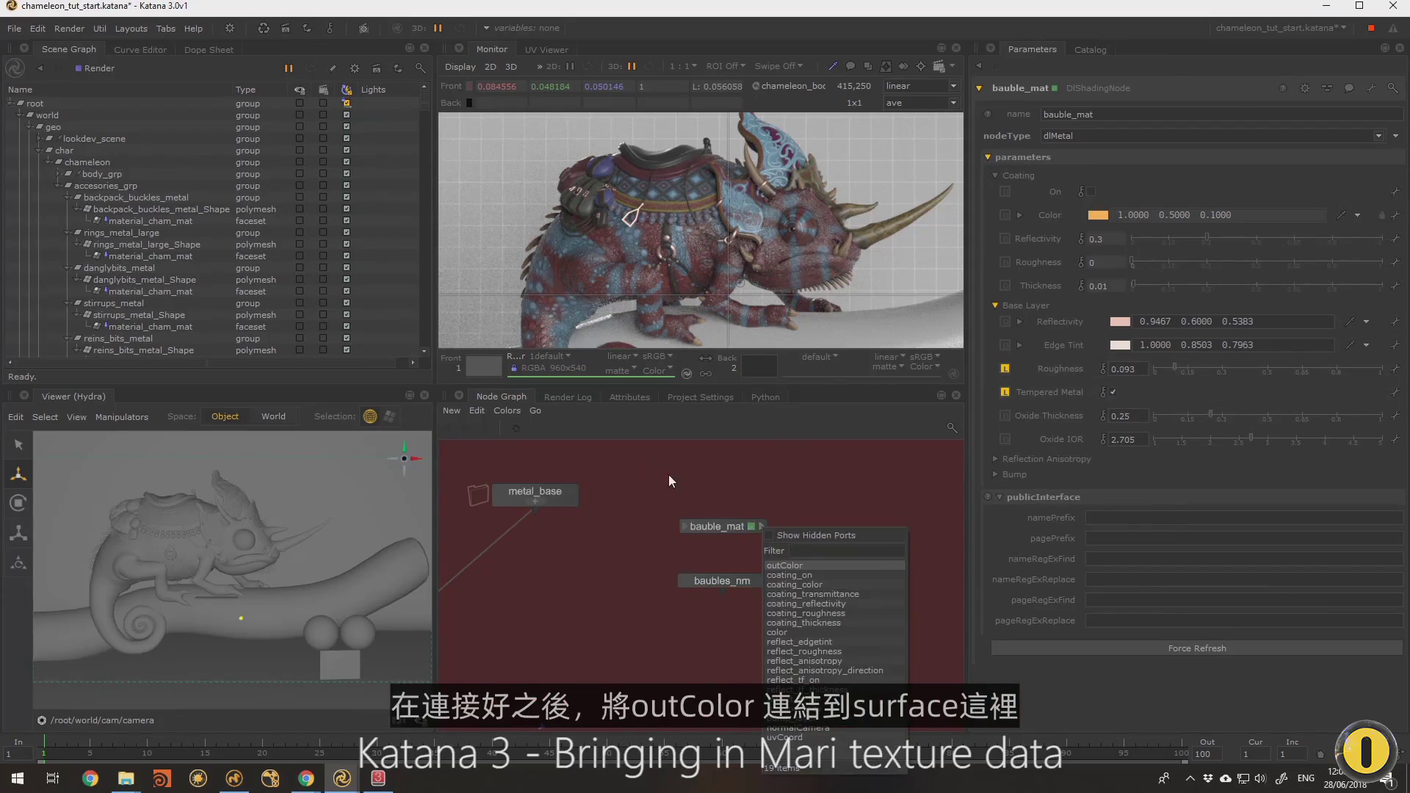
click(787, 566)
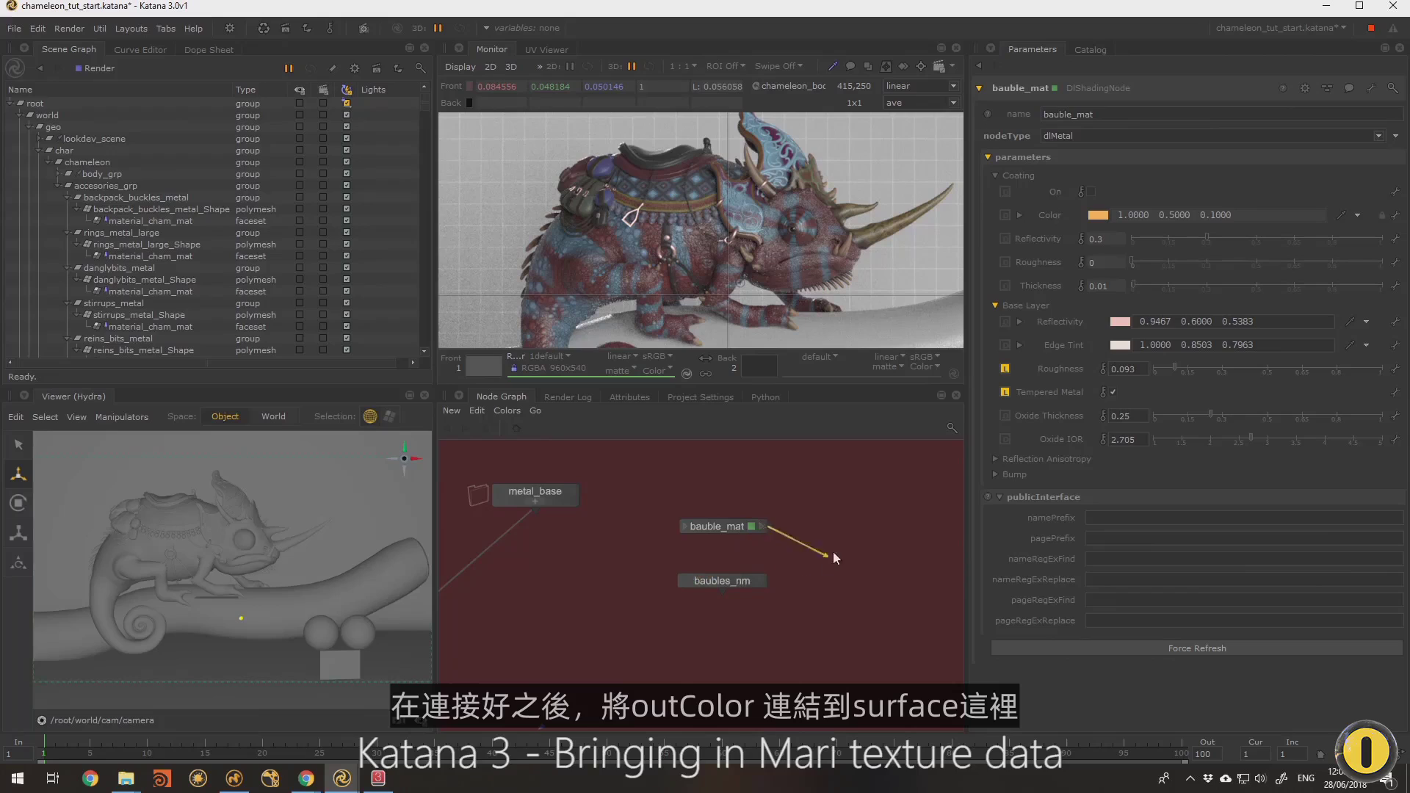
click(755, 582)
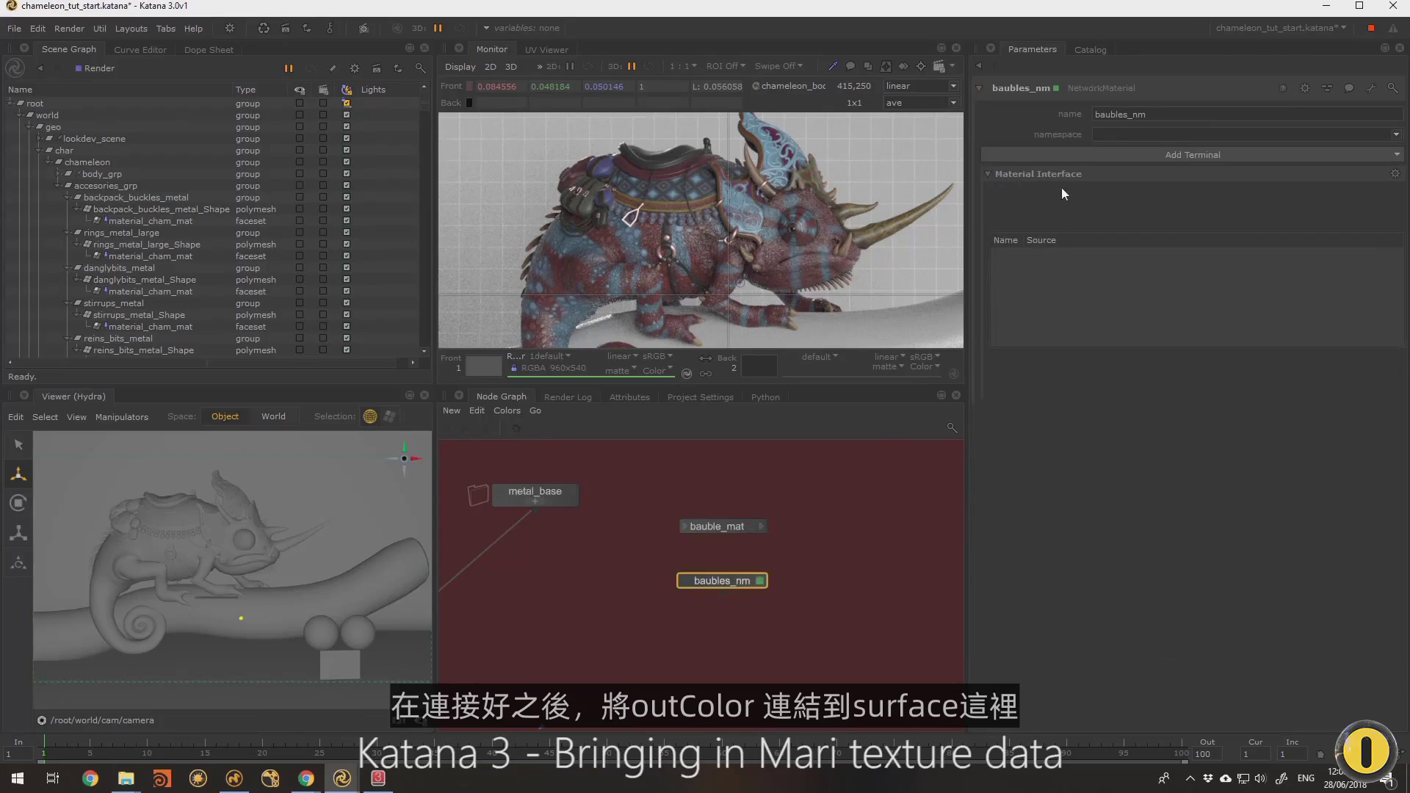
click(764, 525)
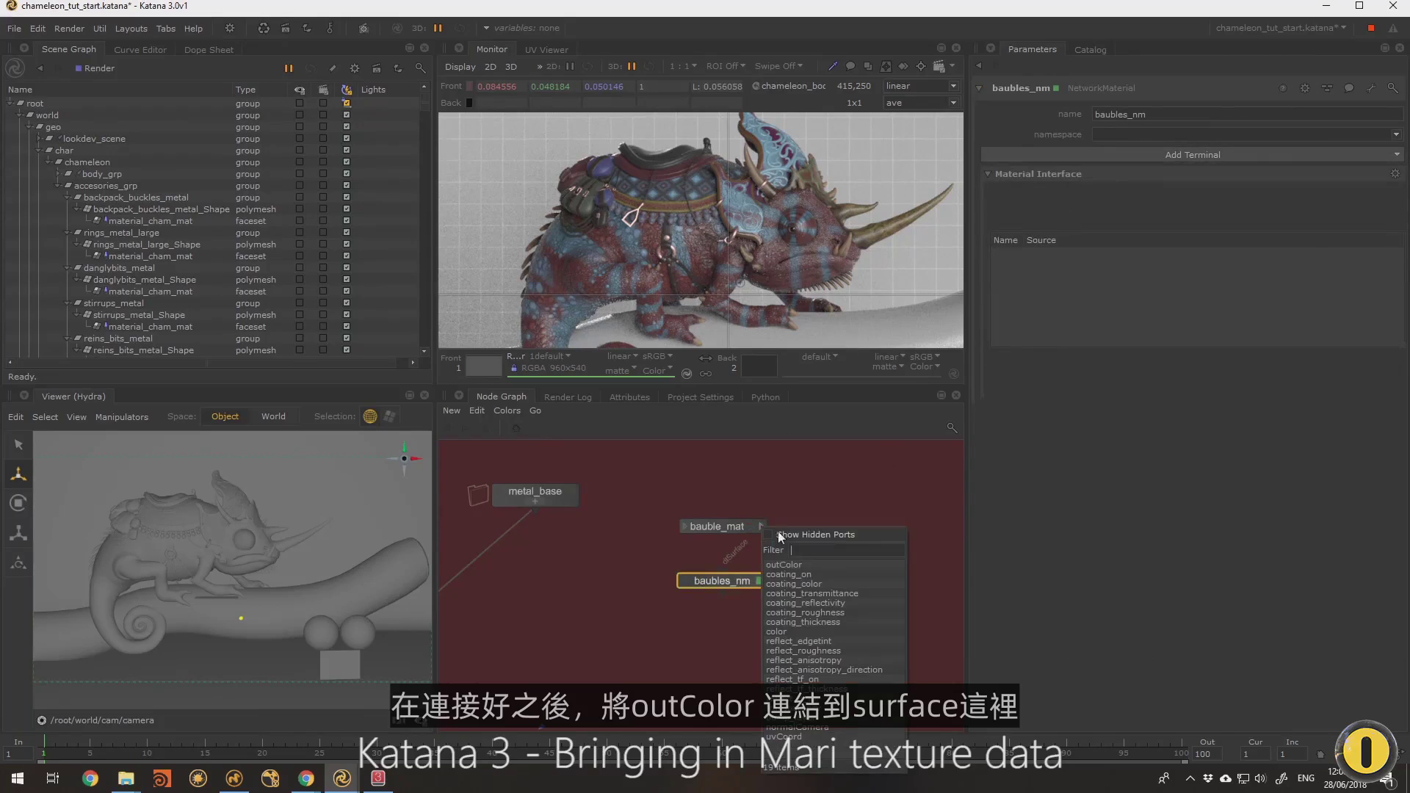
click(791, 565)
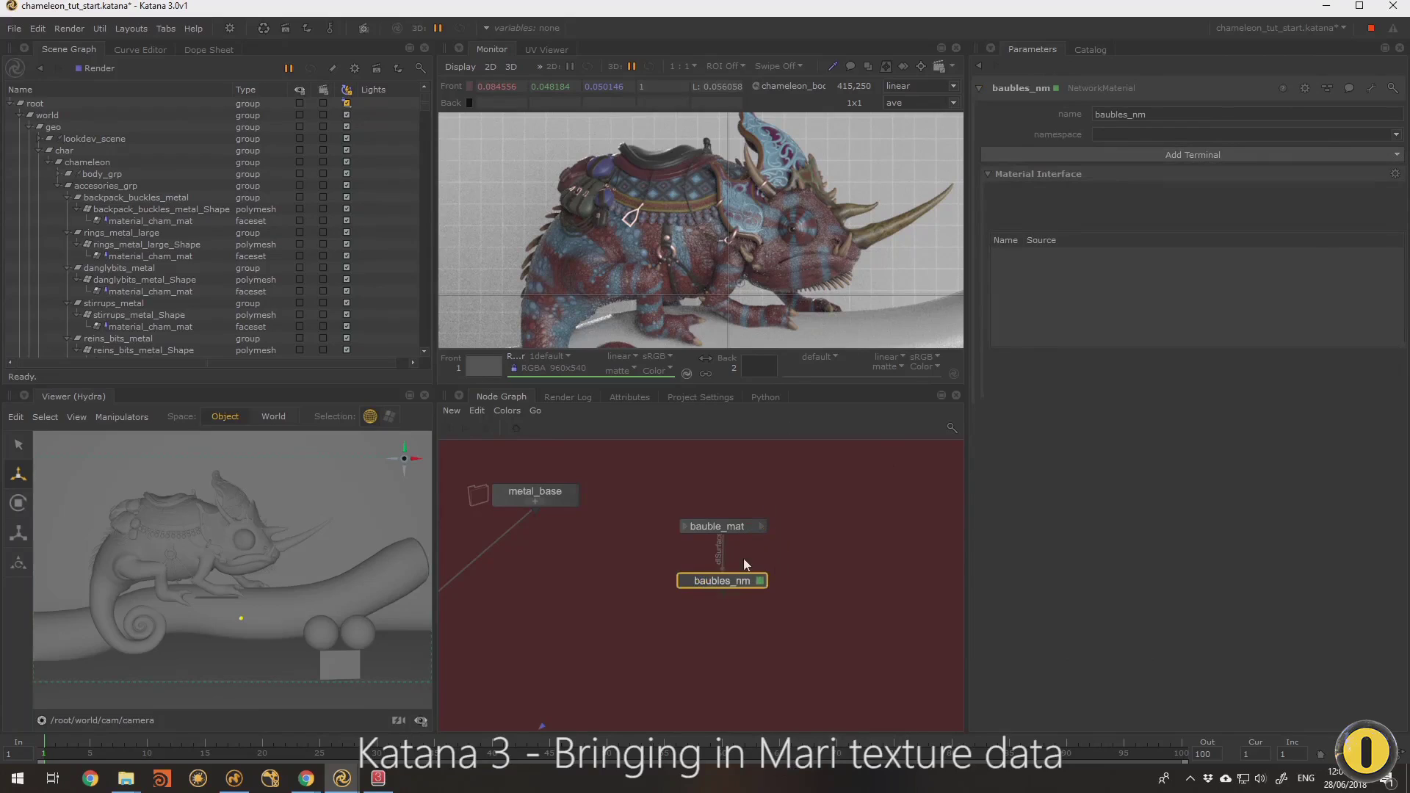
Nudge bauble_mat up slightly and connect the output of baubles_nm to Merge5
drag(741, 527, 739, 513)
middle_drag(681, 551, 820, 477)
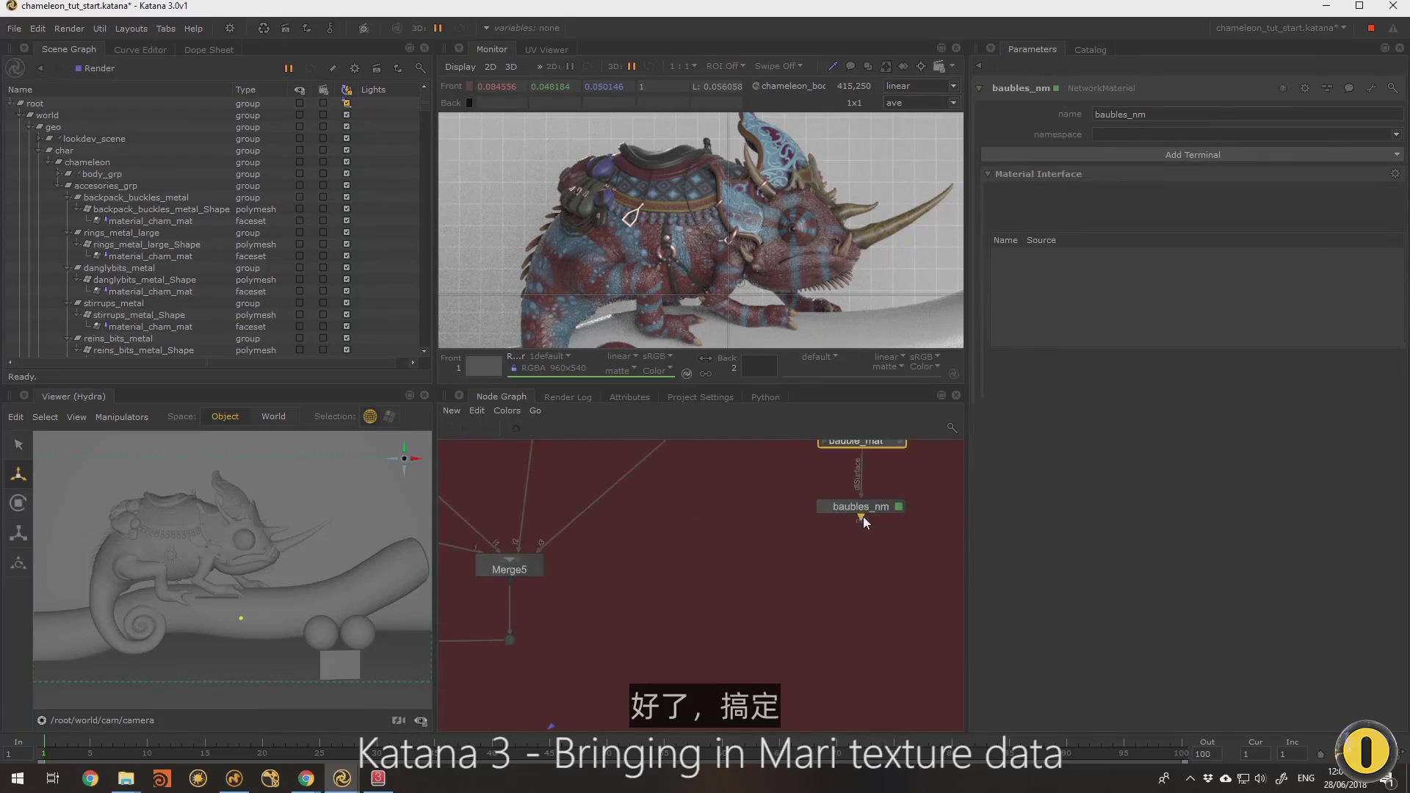
click(862, 518)
click(509, 562)
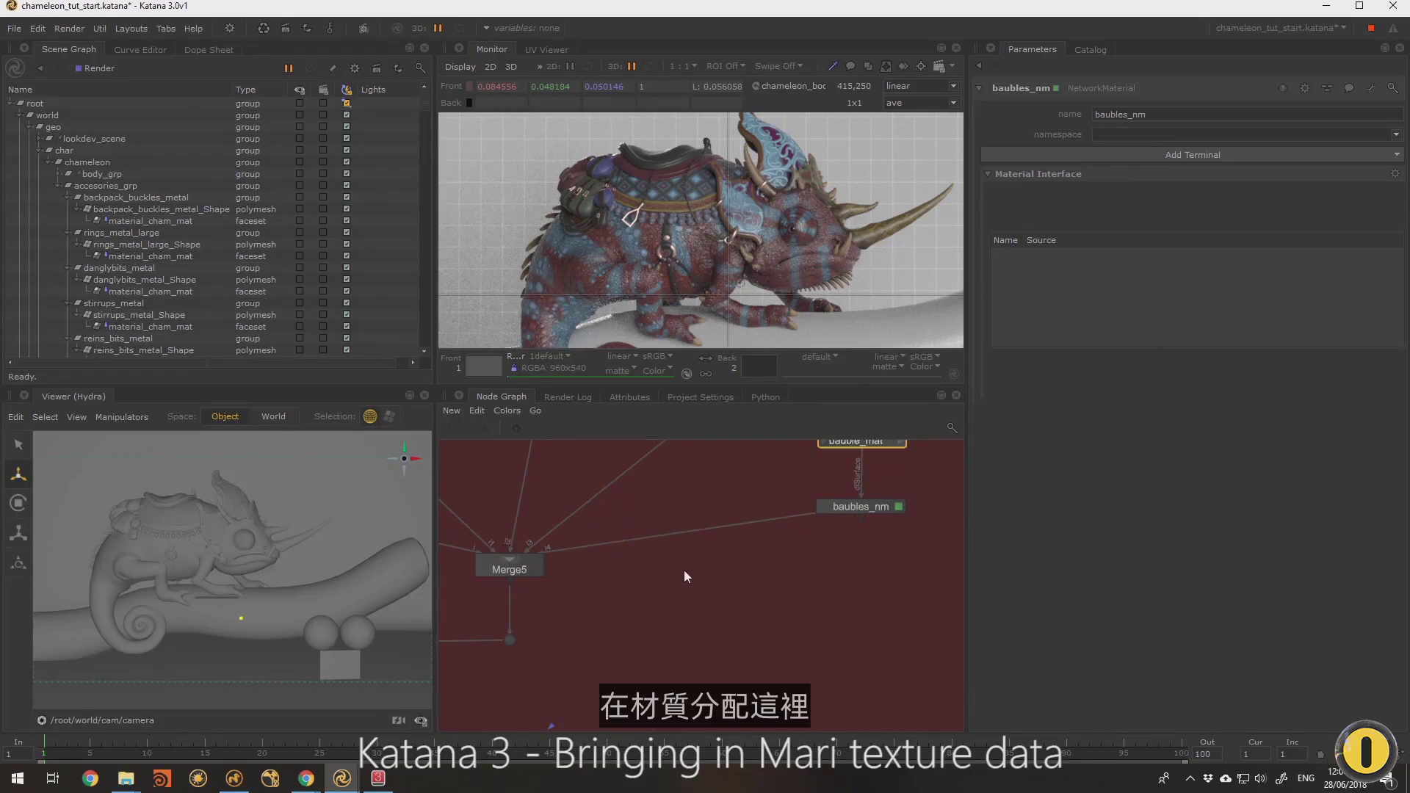
Open the parameters of the materialAssigns stack and add a Custom CEL statement to MaterialAssign2
key(Tab)
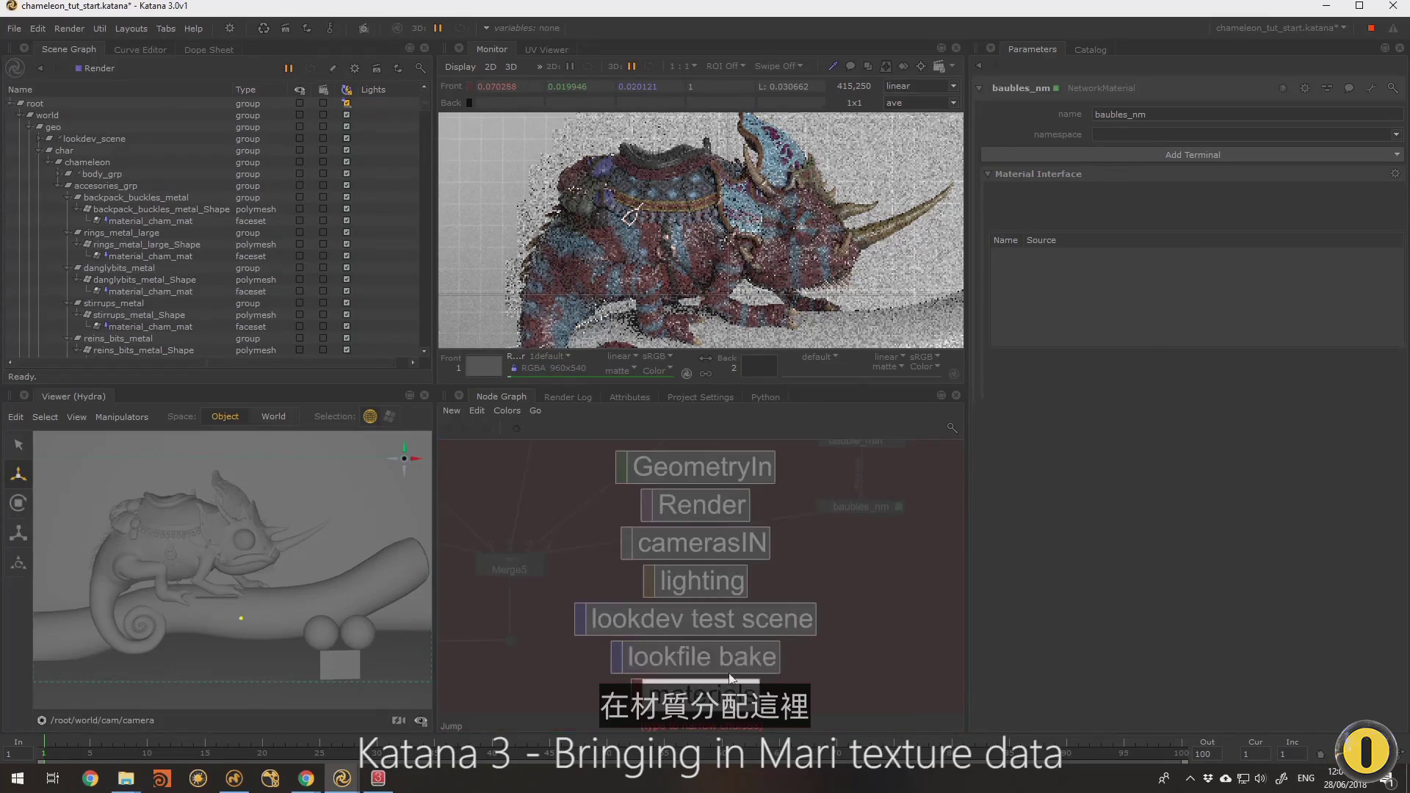
click(715, 696)
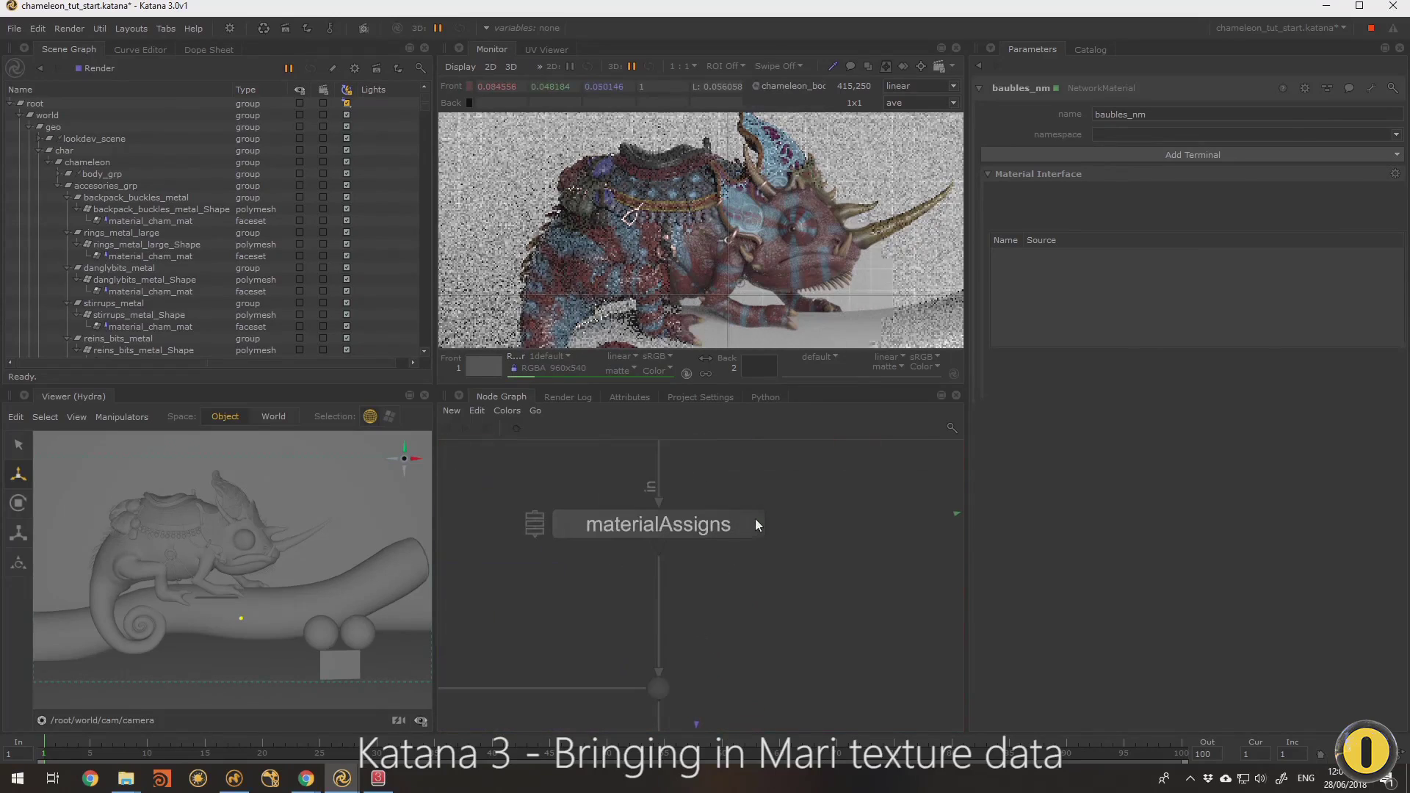
click(755, 519)
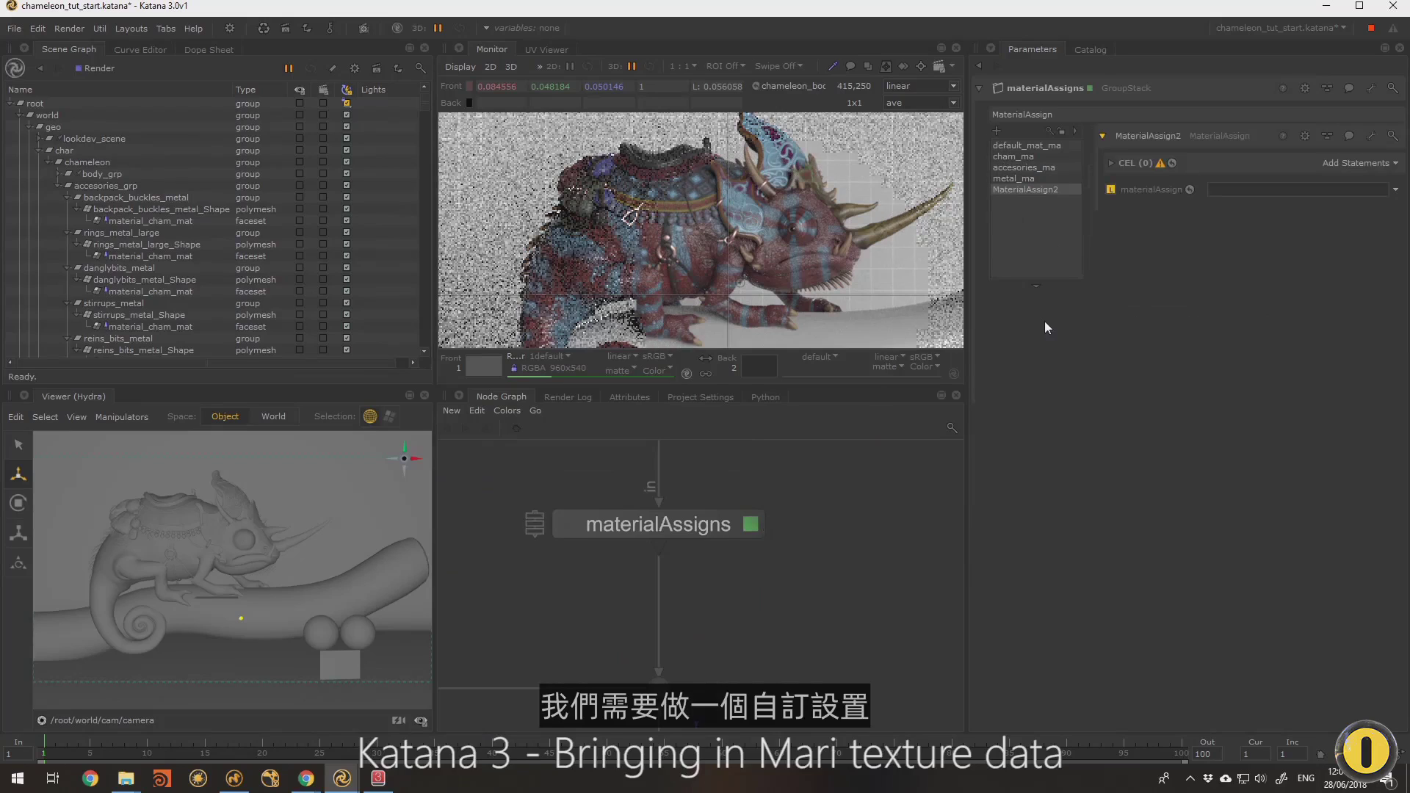
click(1358, 163)
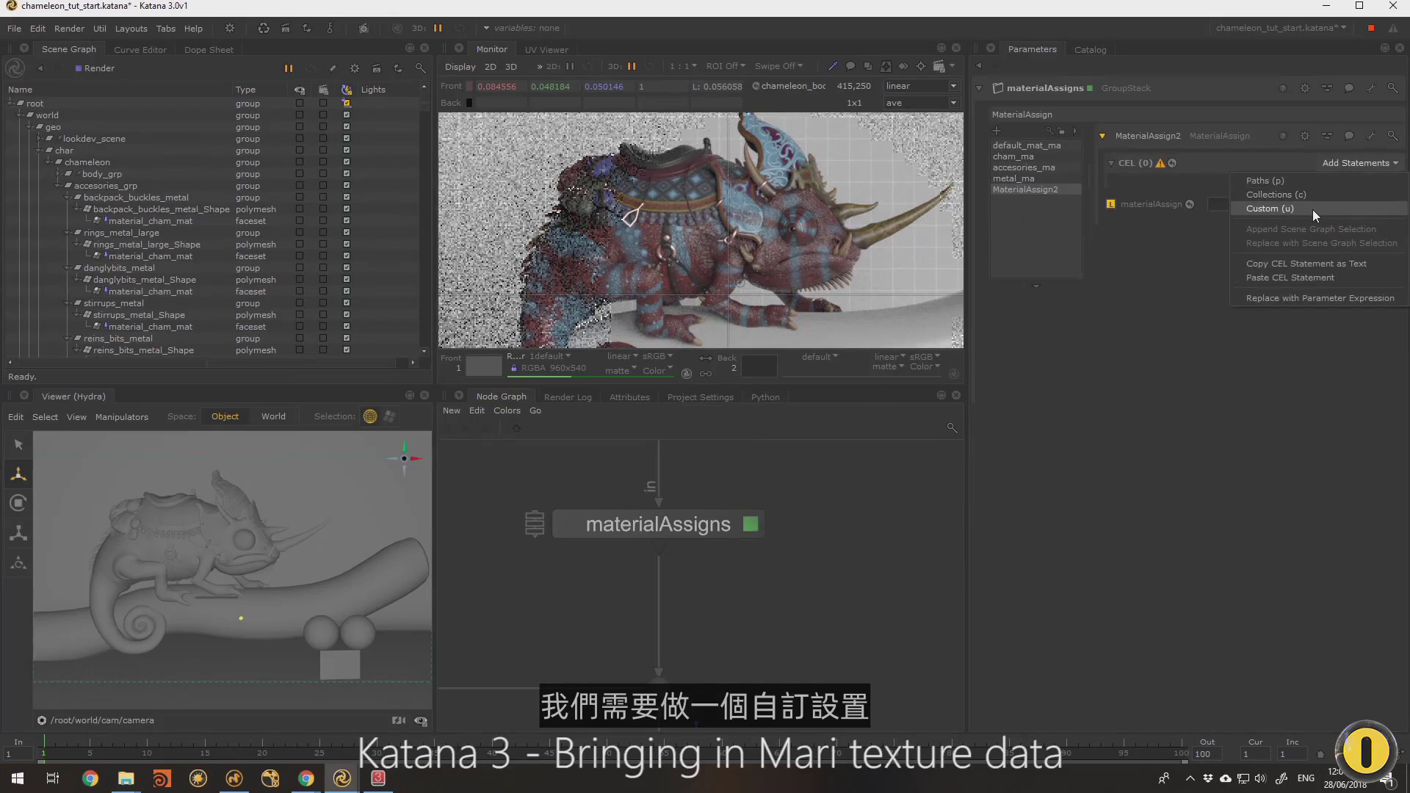
click(1311, 210)
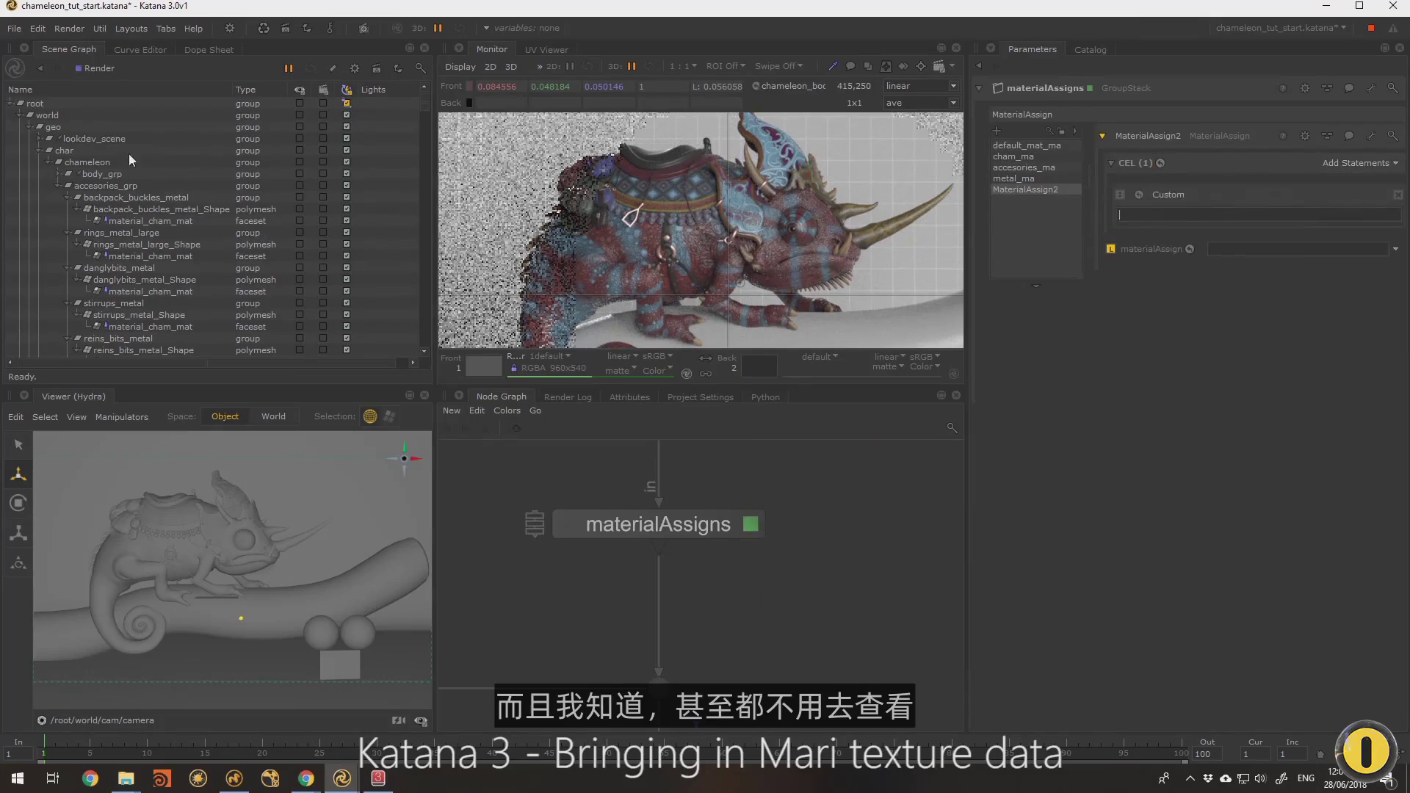
Set the custom CEL statement to /root/world/geo/char/chameleon//*bauble*, starting from the chameleon group's scene graph path
click(49, 161)
drag(81, 160, 1205, 217)
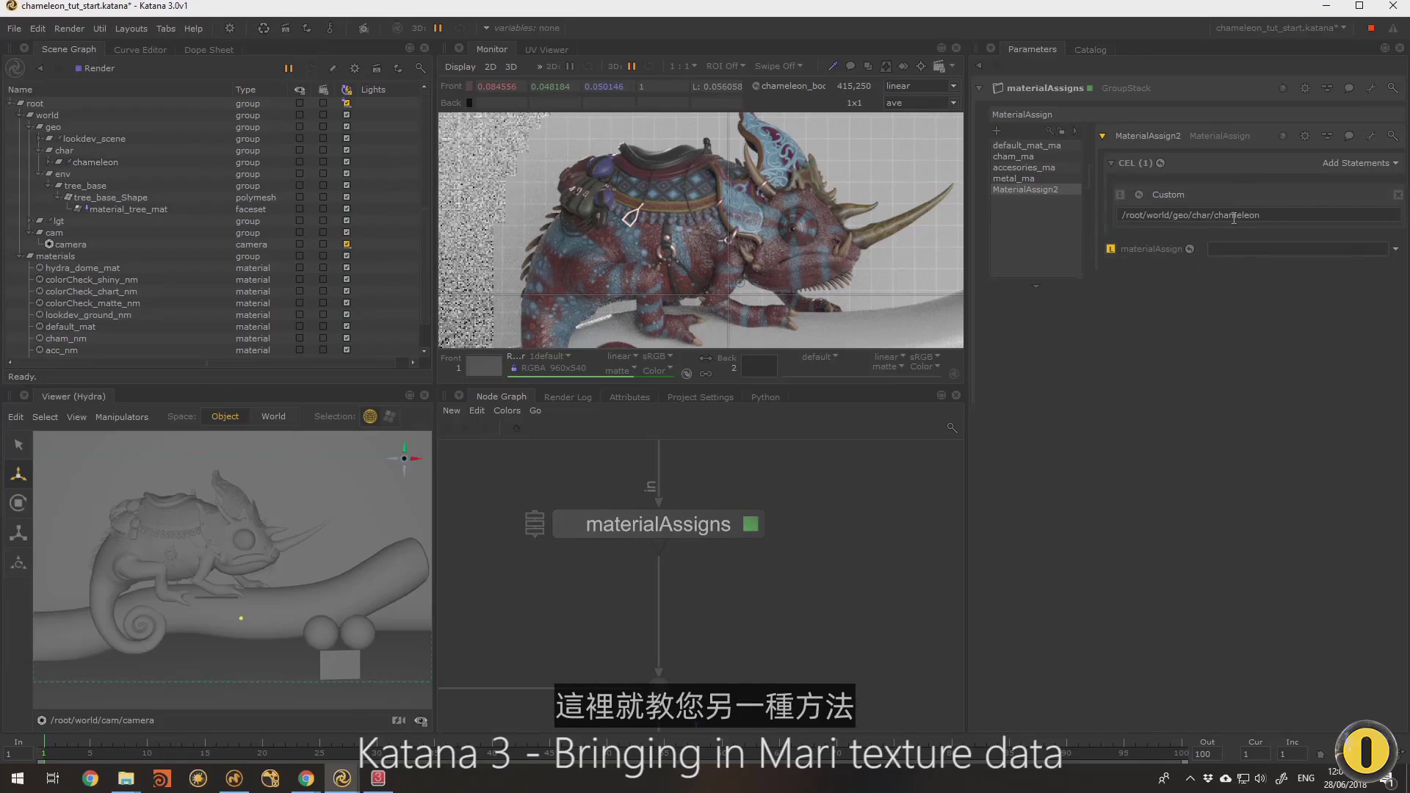
text(/bau)
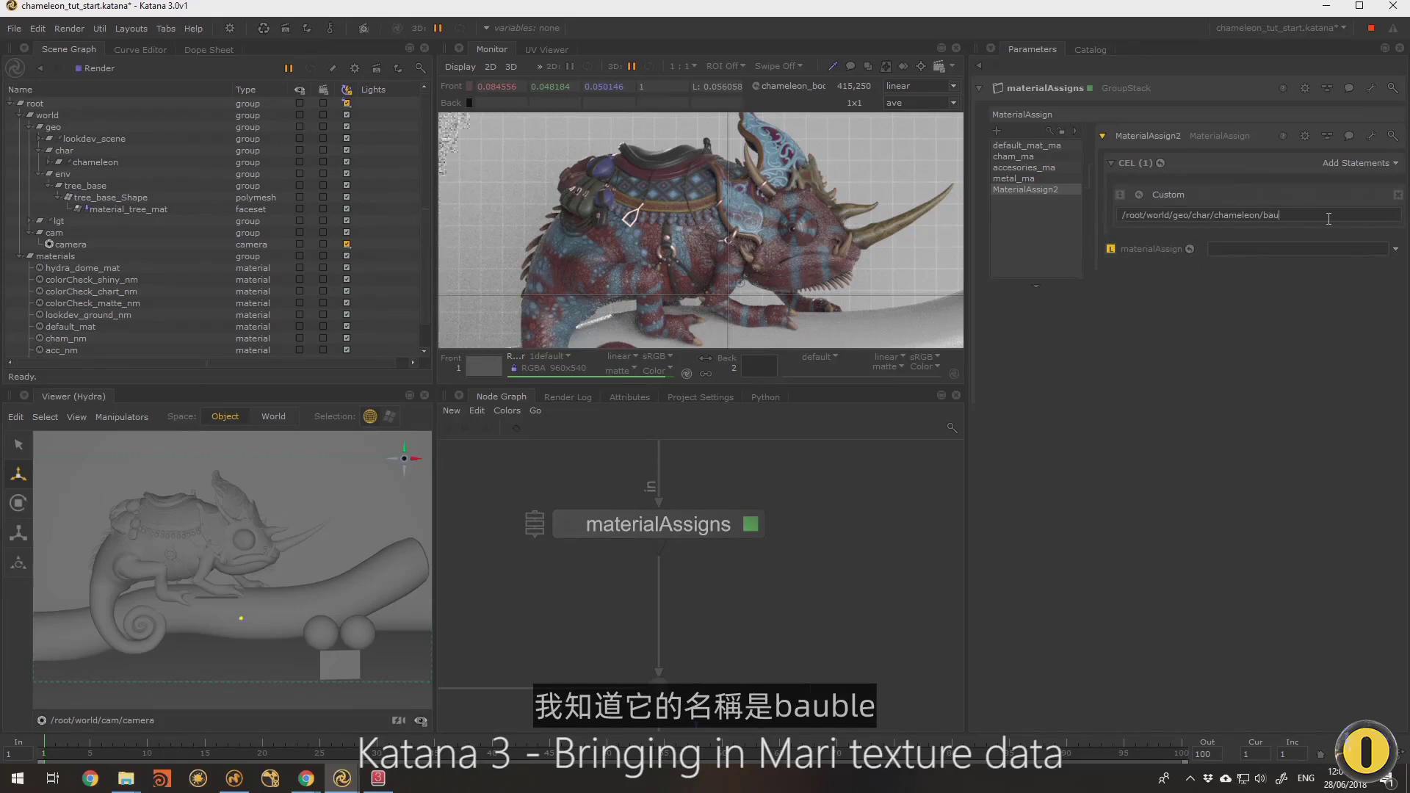
key(BackSpace)
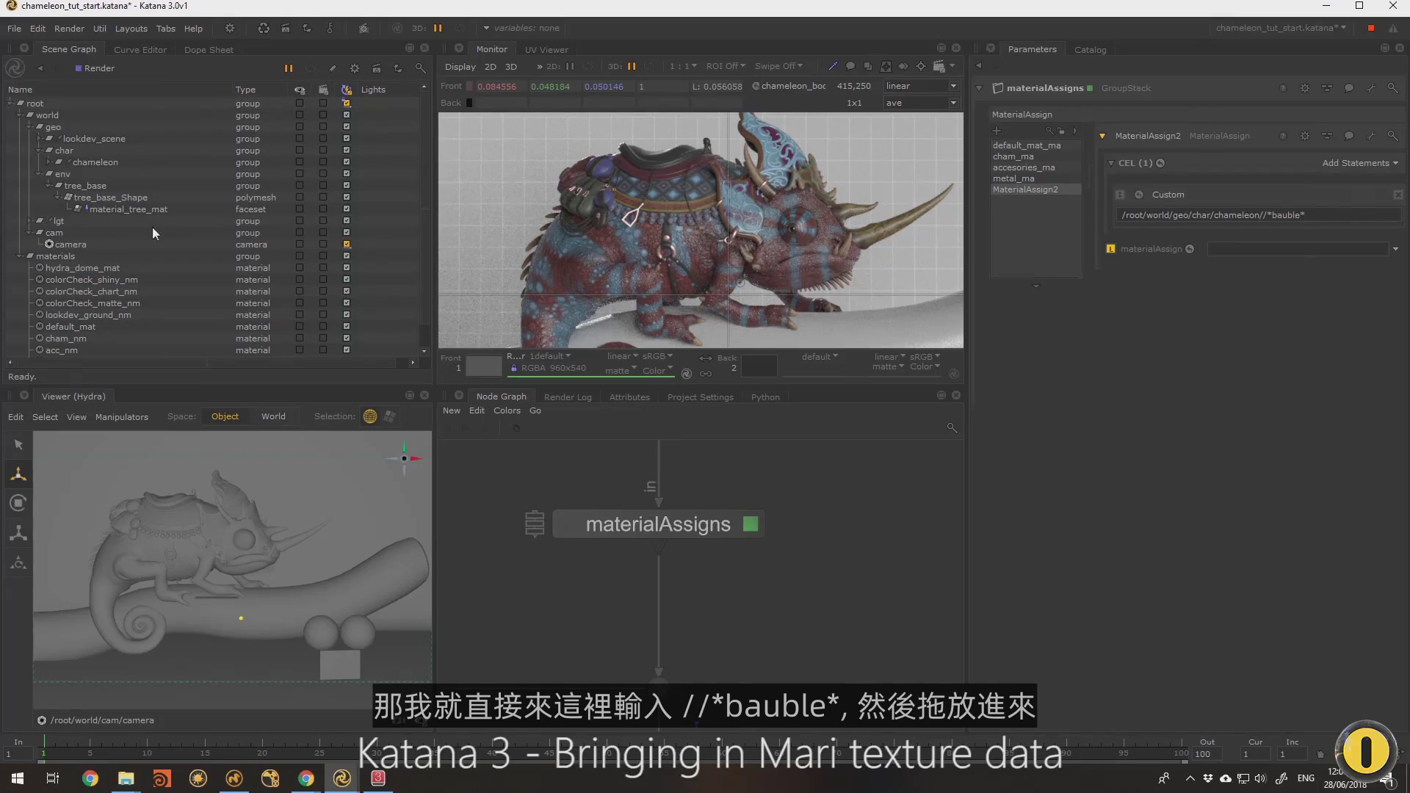
Assign /root/materials/baubles_nm as the material in MaterialAssign2 and inspect the baubles in the render
scroll(104, 314, down, 1)
drag(81, 351, 1174, 250)
scroll(696, 242, up, 2)
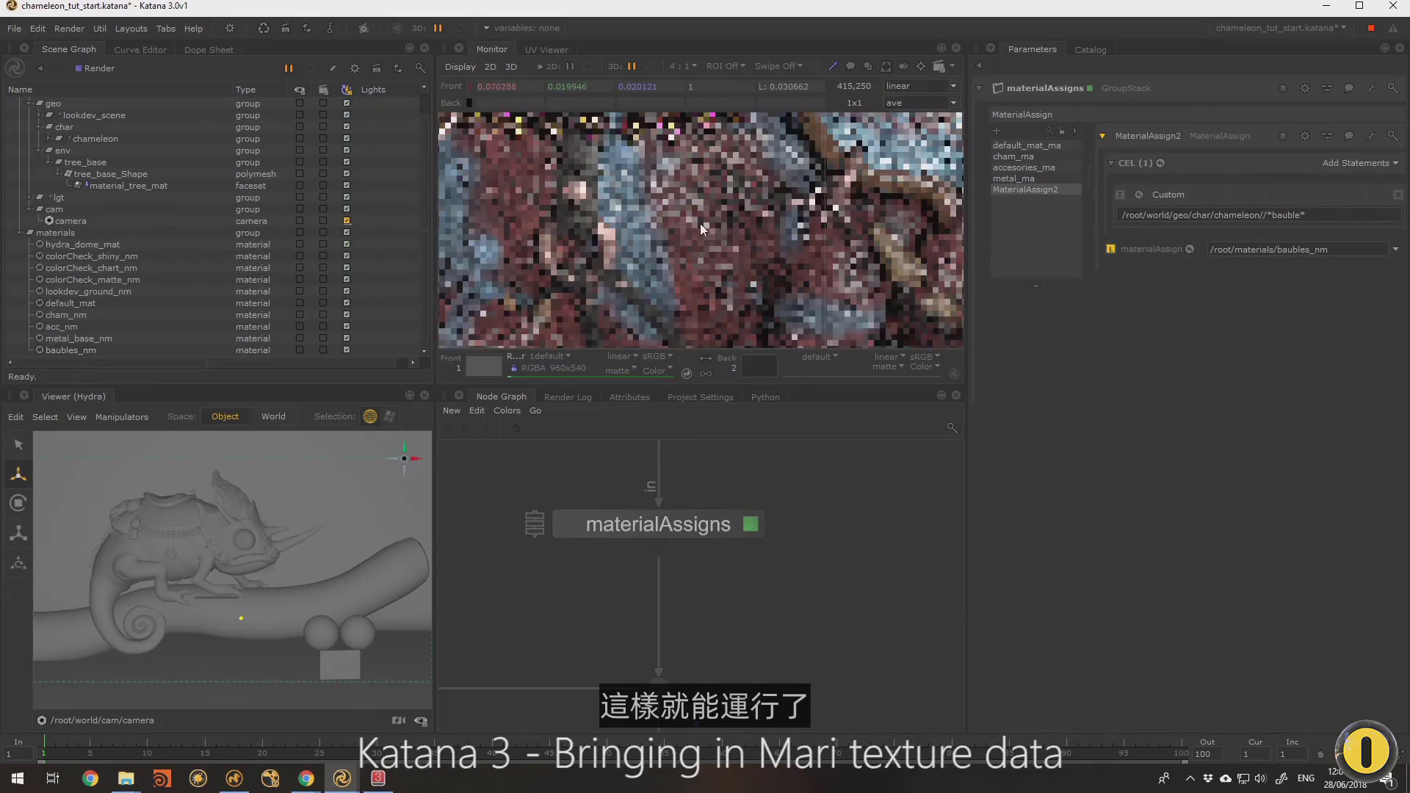
scroll(699, 224, down, 1)
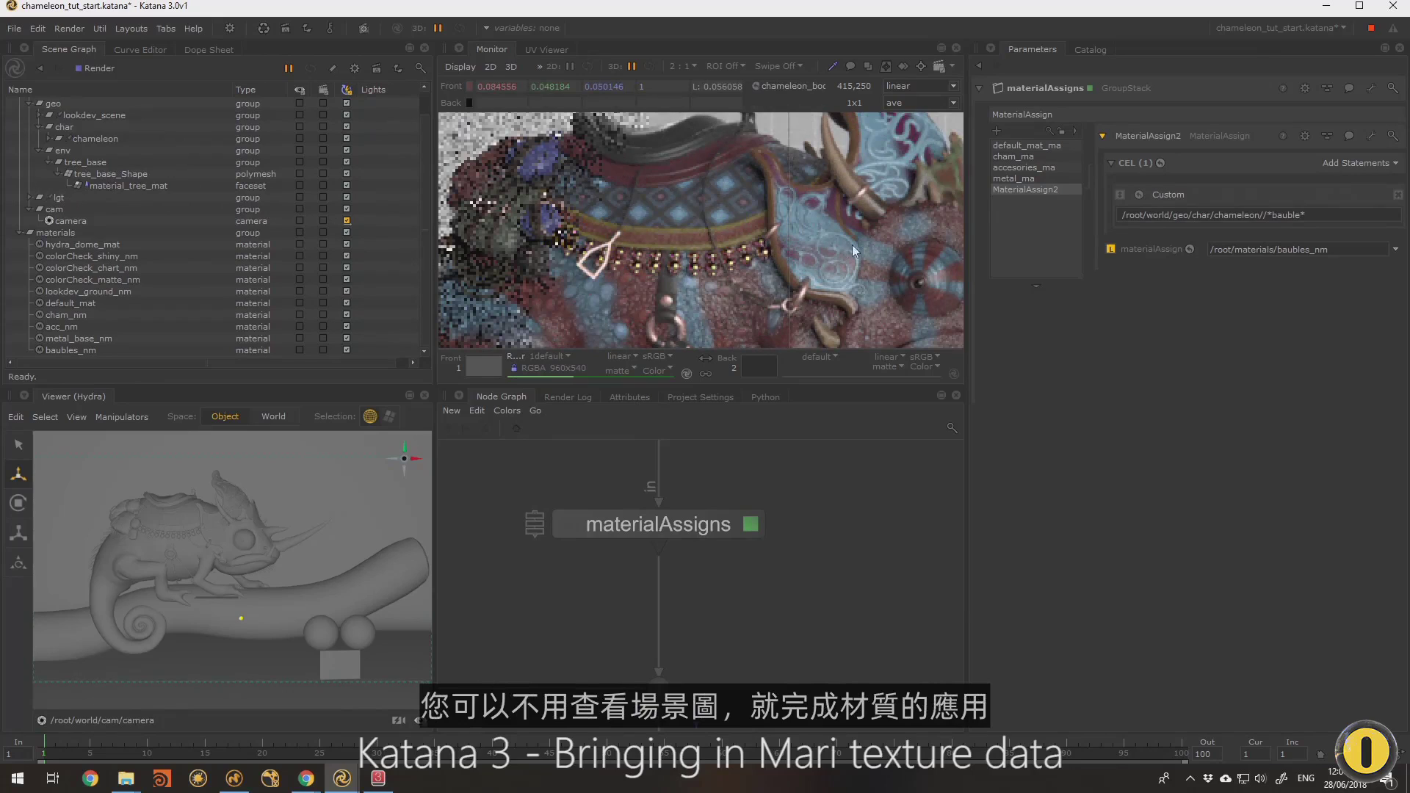
drag(1320, 217, 1068, 218)
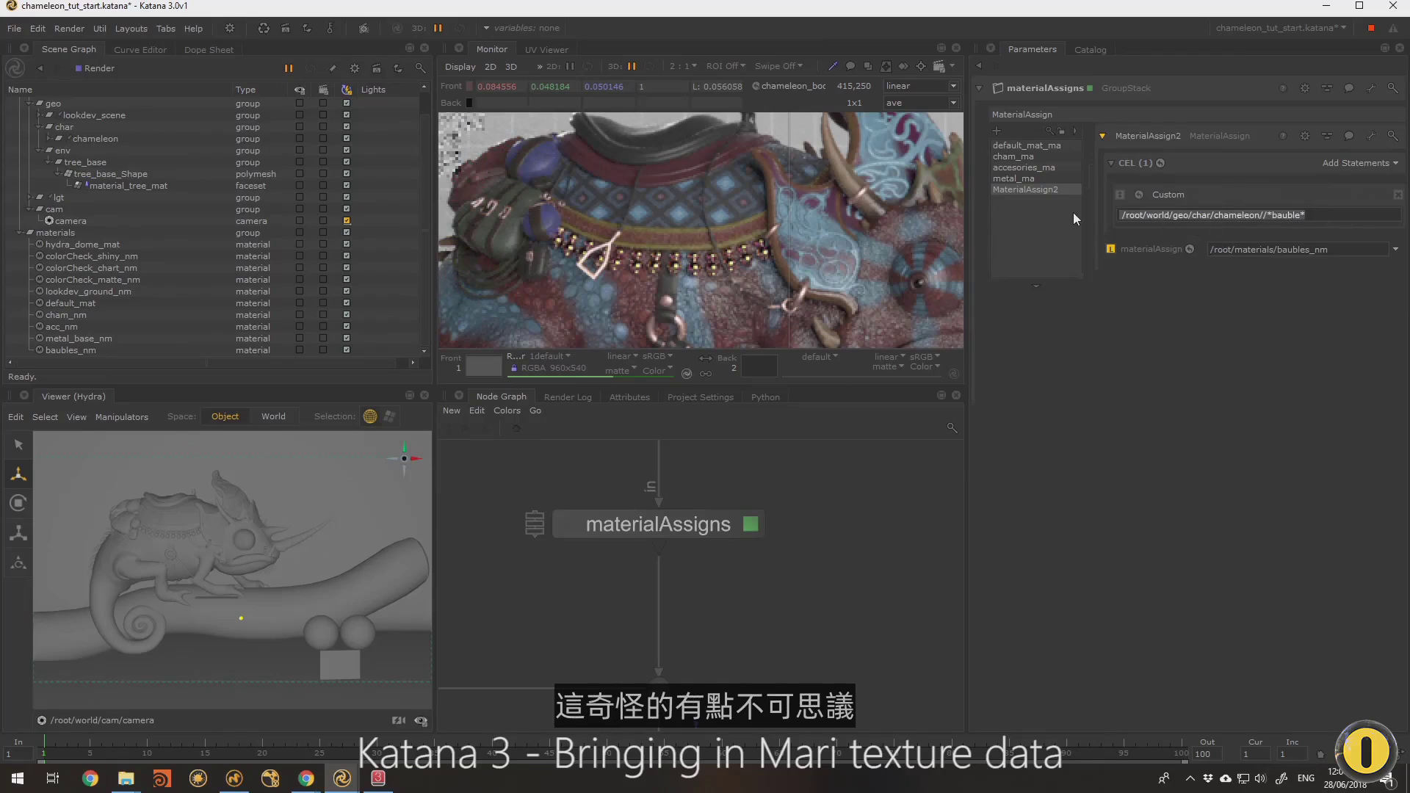
click(1161, 345)
Go back to the materials group in the node graph and open bauble_mat's parameters
key(j)
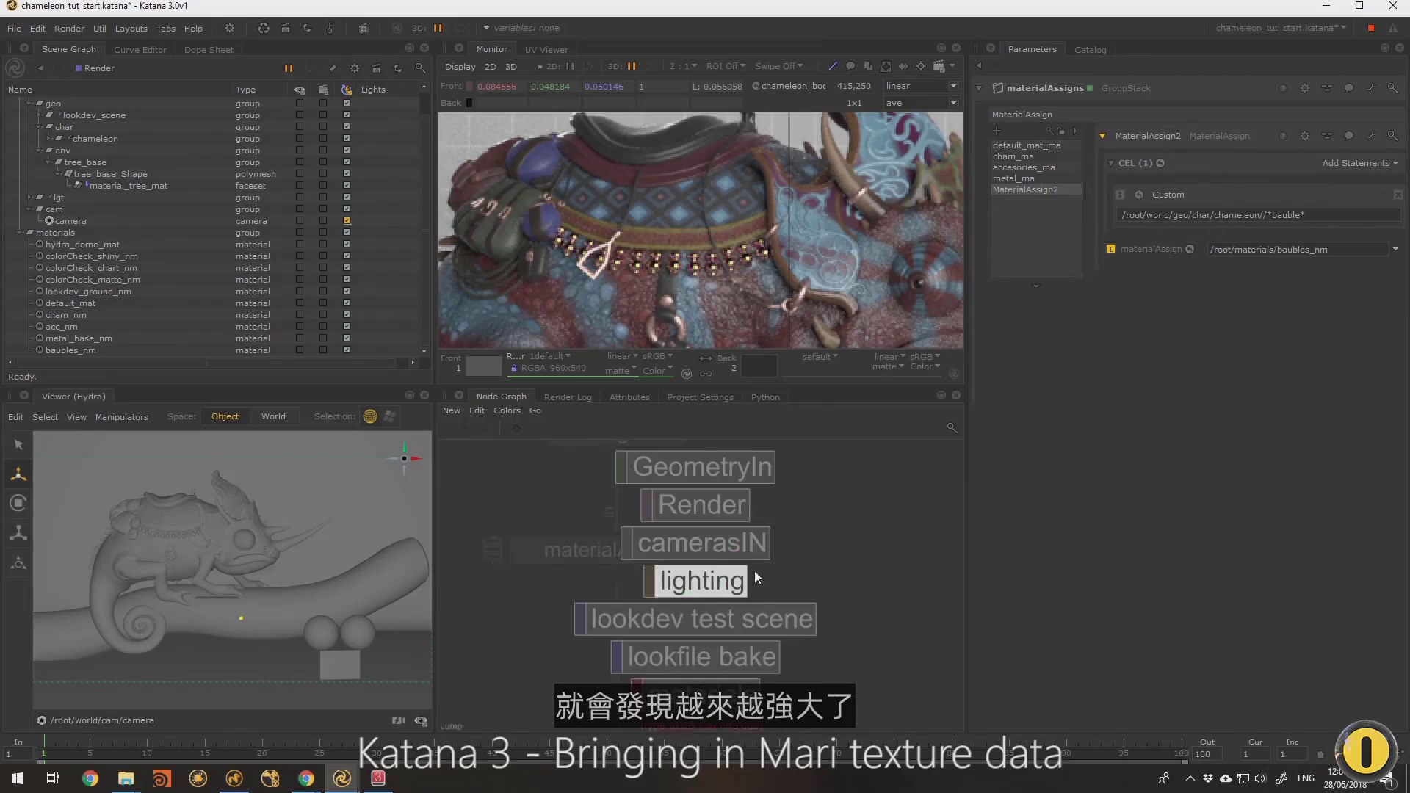
key(Return)
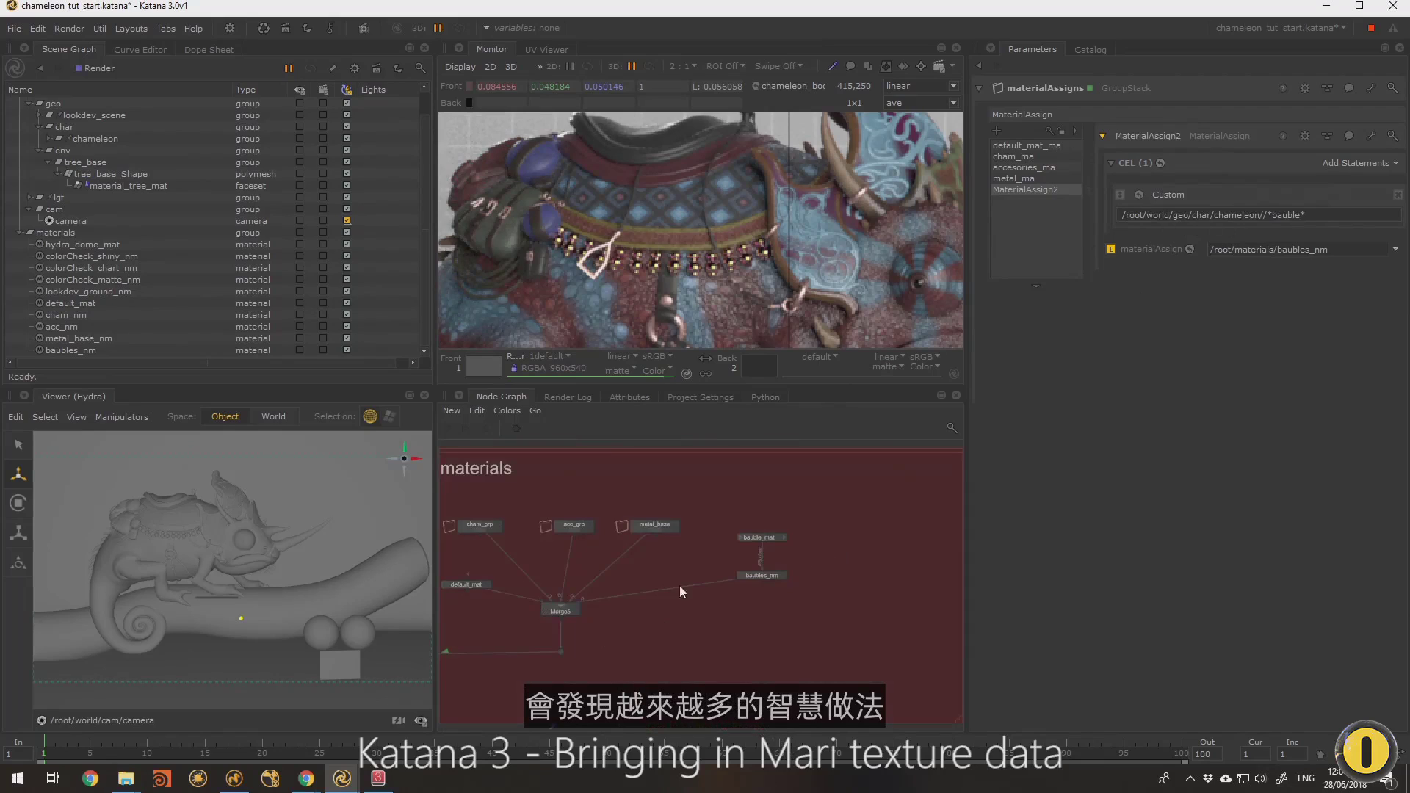
scroll(773, 529, up, 3)
double_click(786, 542)
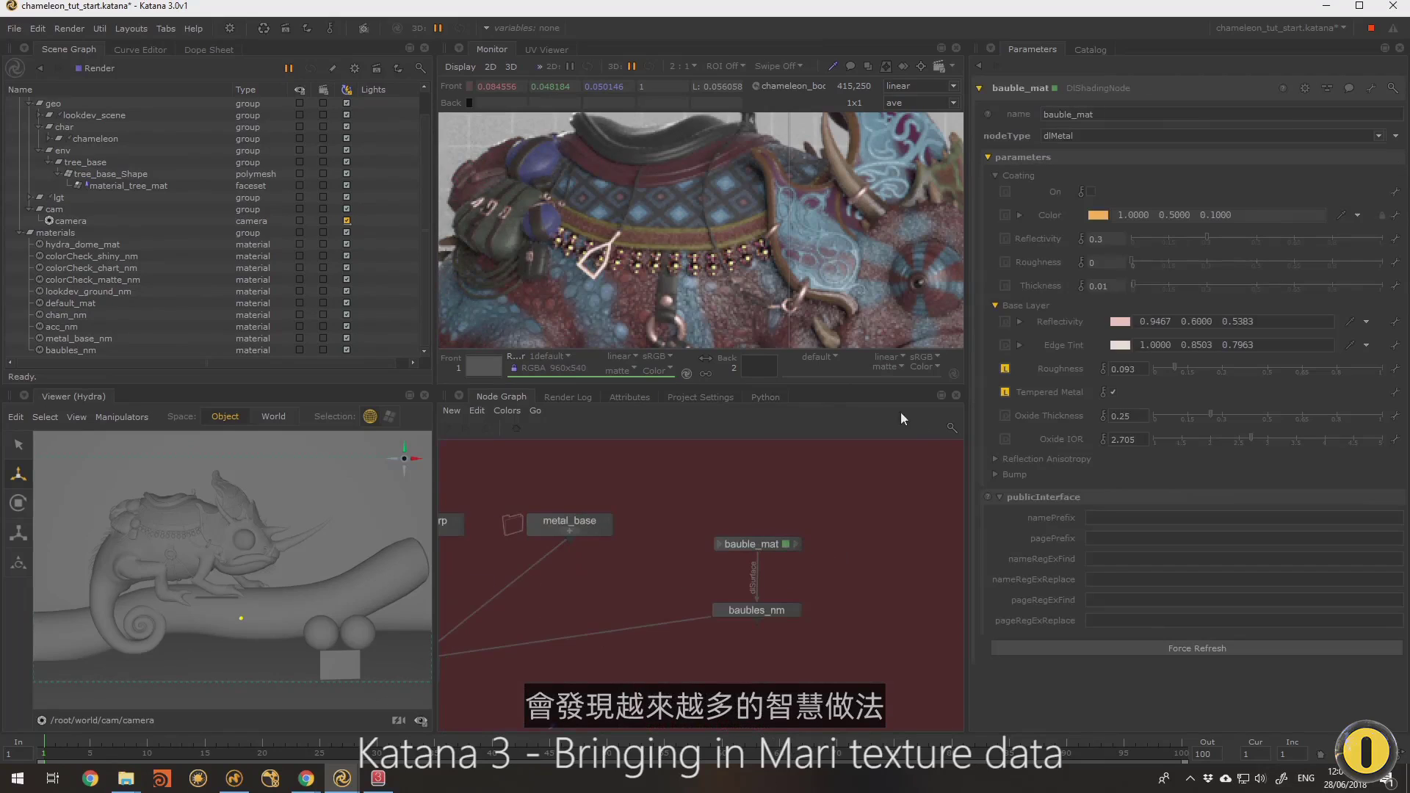
Set bauble_mat's Base Layer Reflectivity to a dark red of 0.1756, 0.0071, 0.0067
click(1120, 322)
click(646, 387)
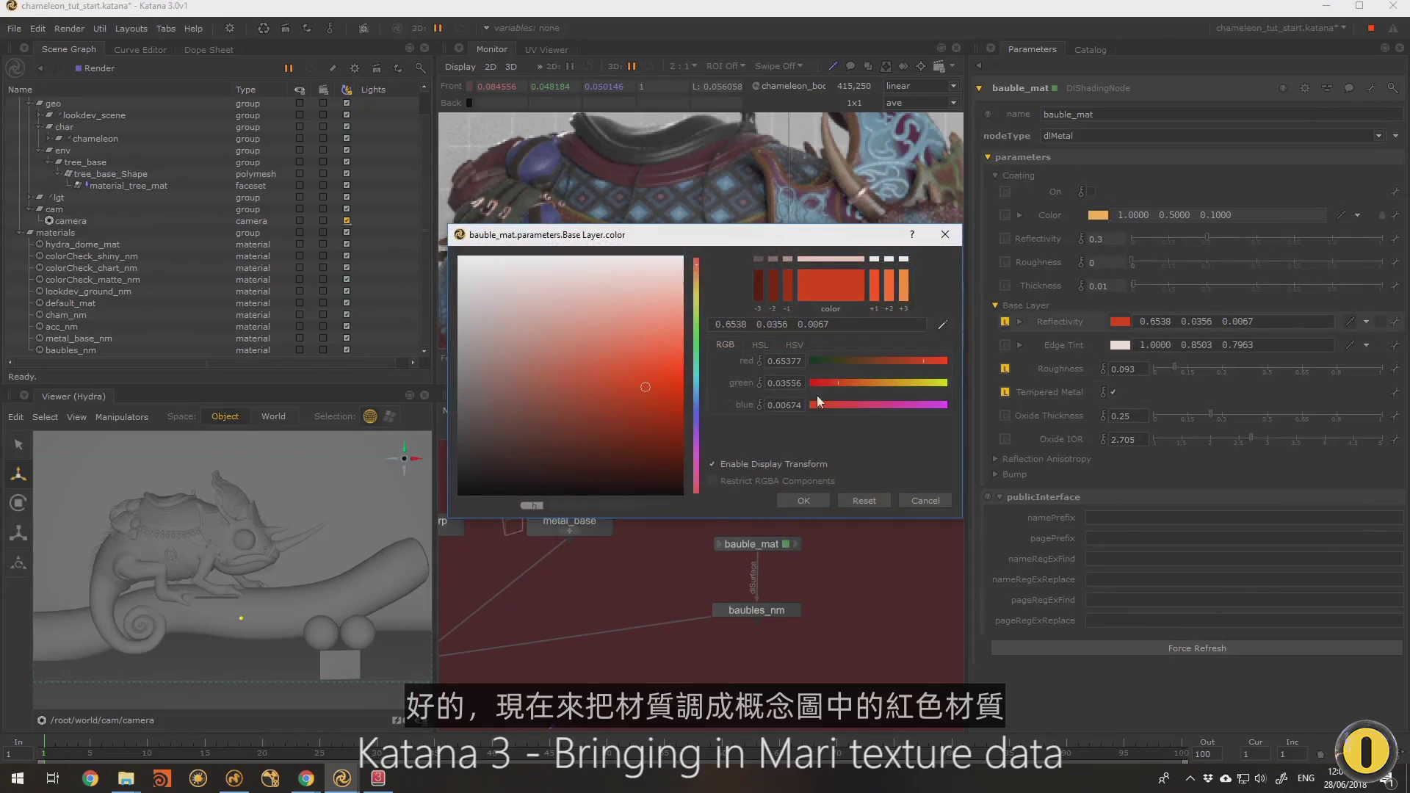
click(697, 383)
click(620, 398)
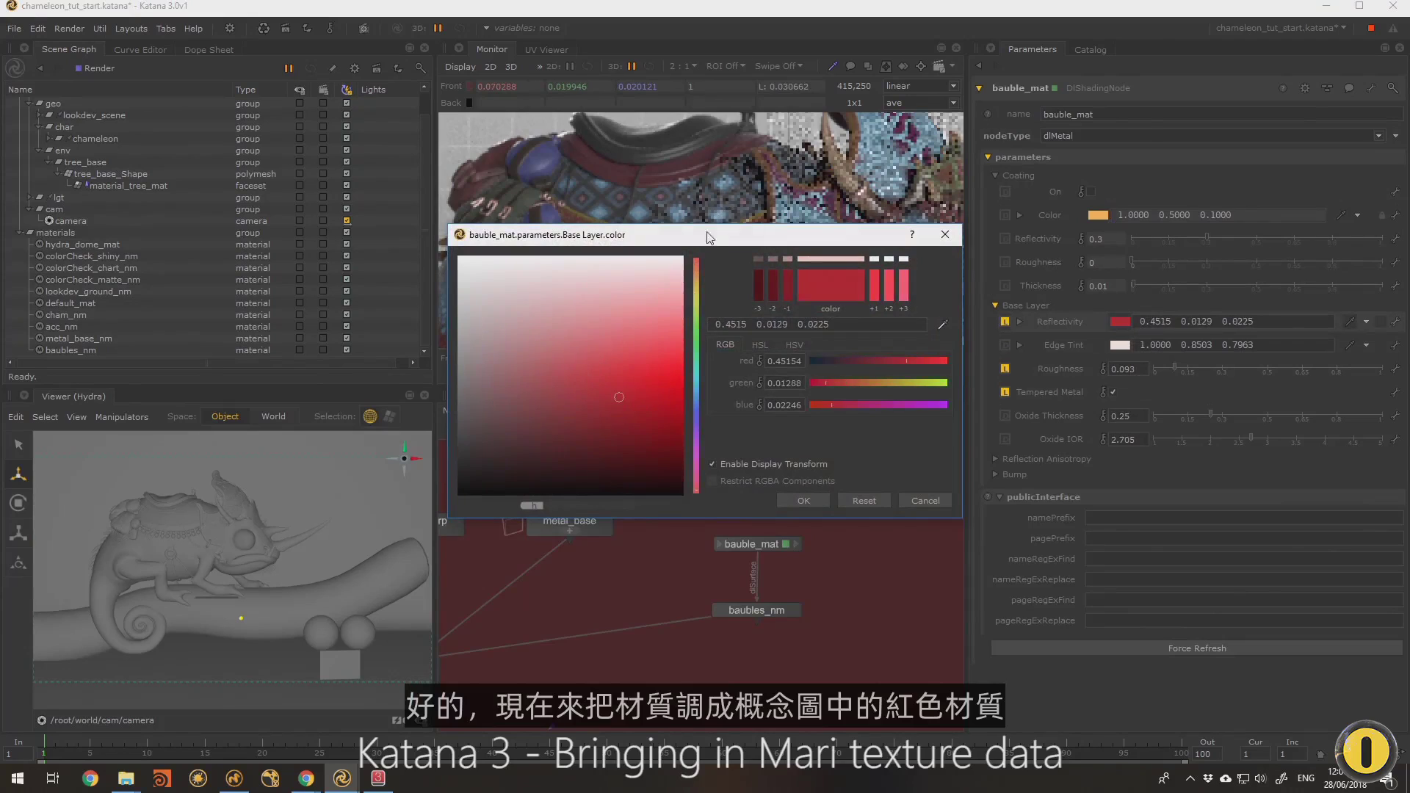
drag(709, 238, 603, 397)
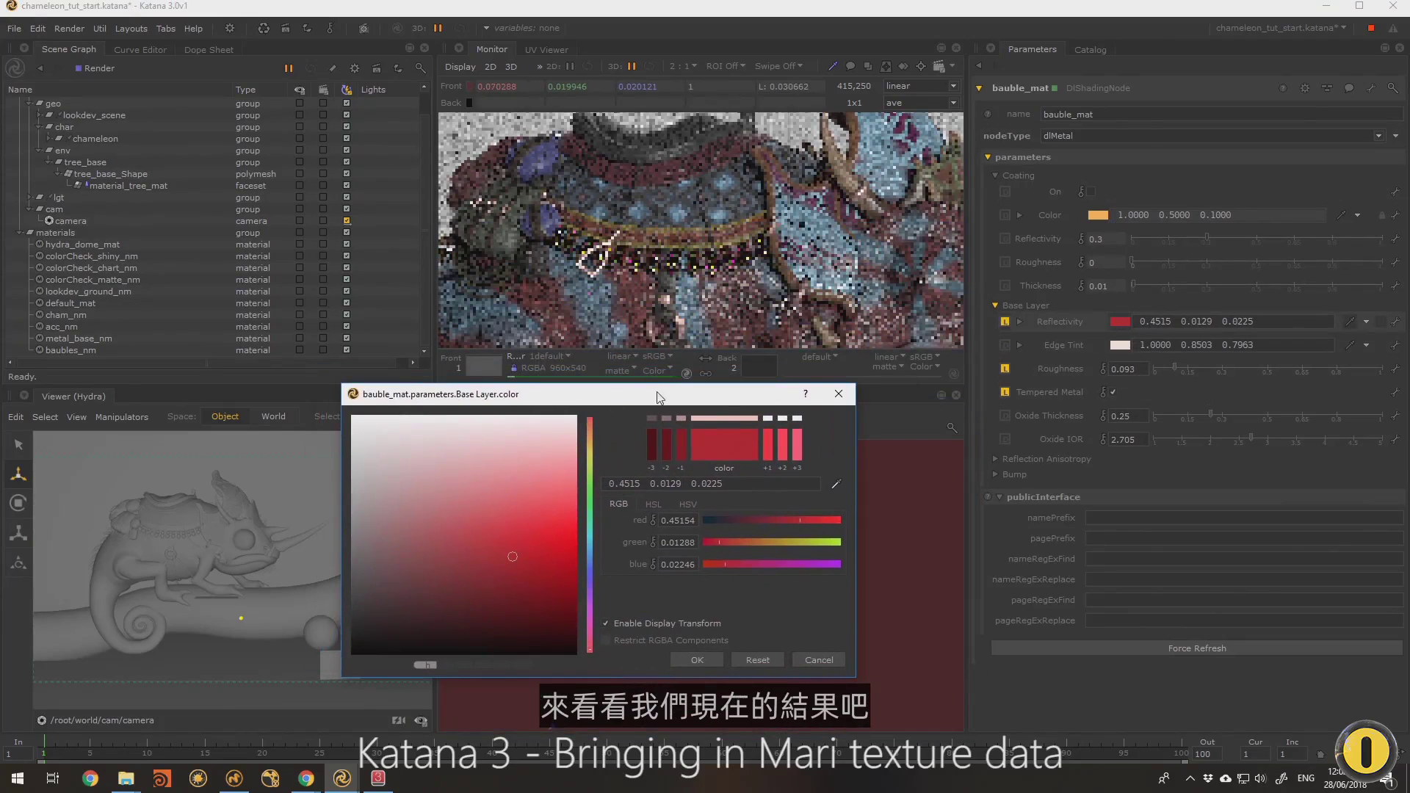
drag(724, 566, 718, 567)
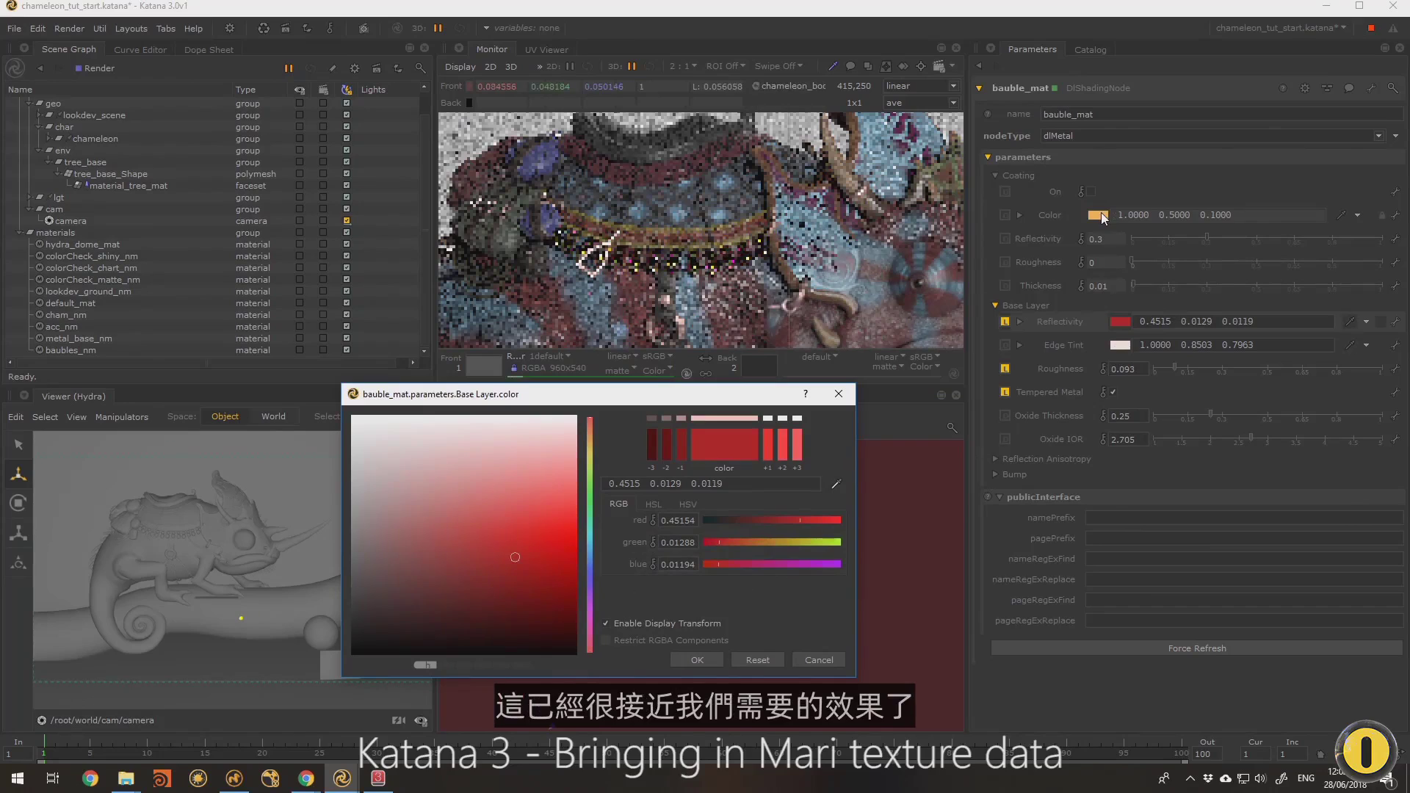
click(523, 580)
click(513, 592)
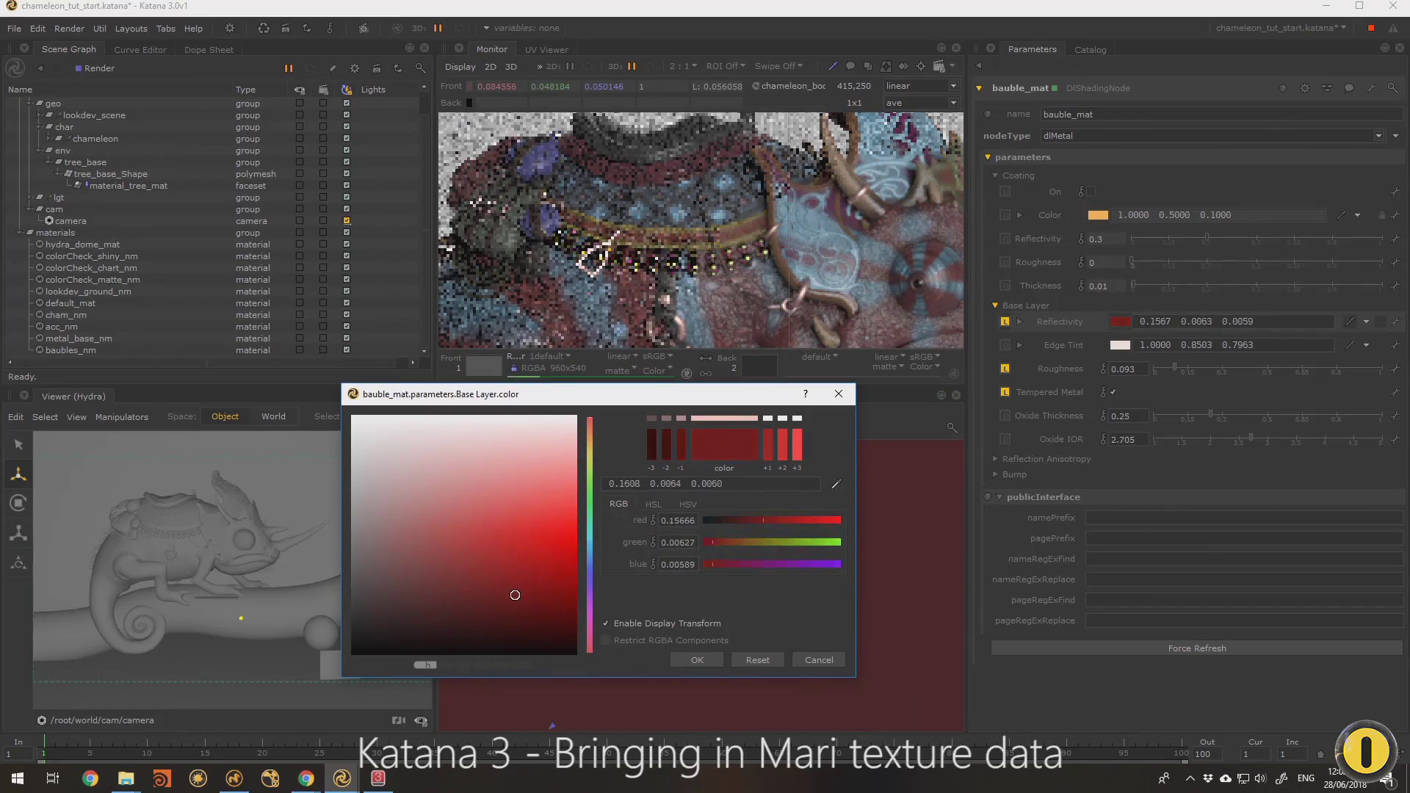
click(697, 661)
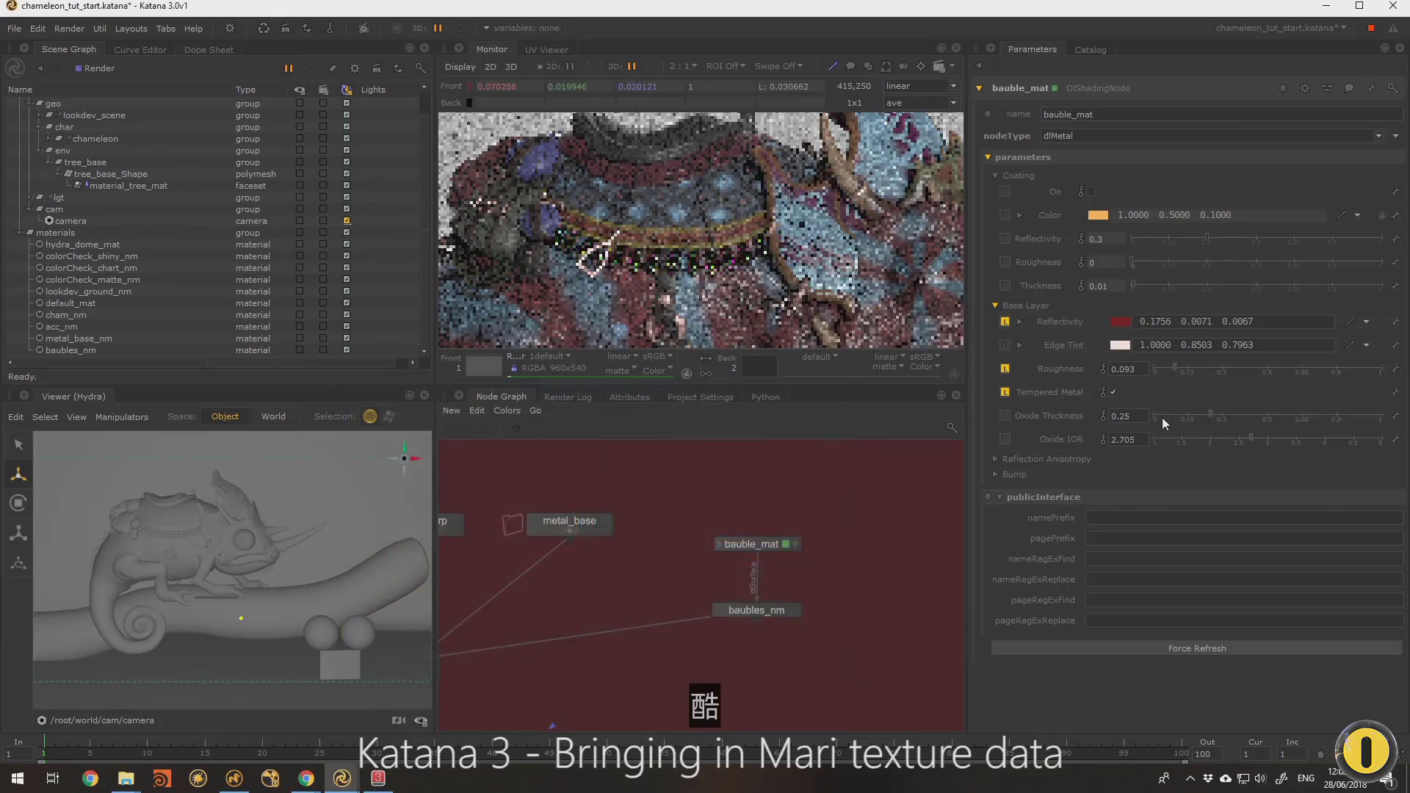
Set the Oxide Thickness to 0.57 and the Oxide IOR to 1.55 on bauble_mat, and check the rendered baubles
drag(1250, 439, 1284, 415)
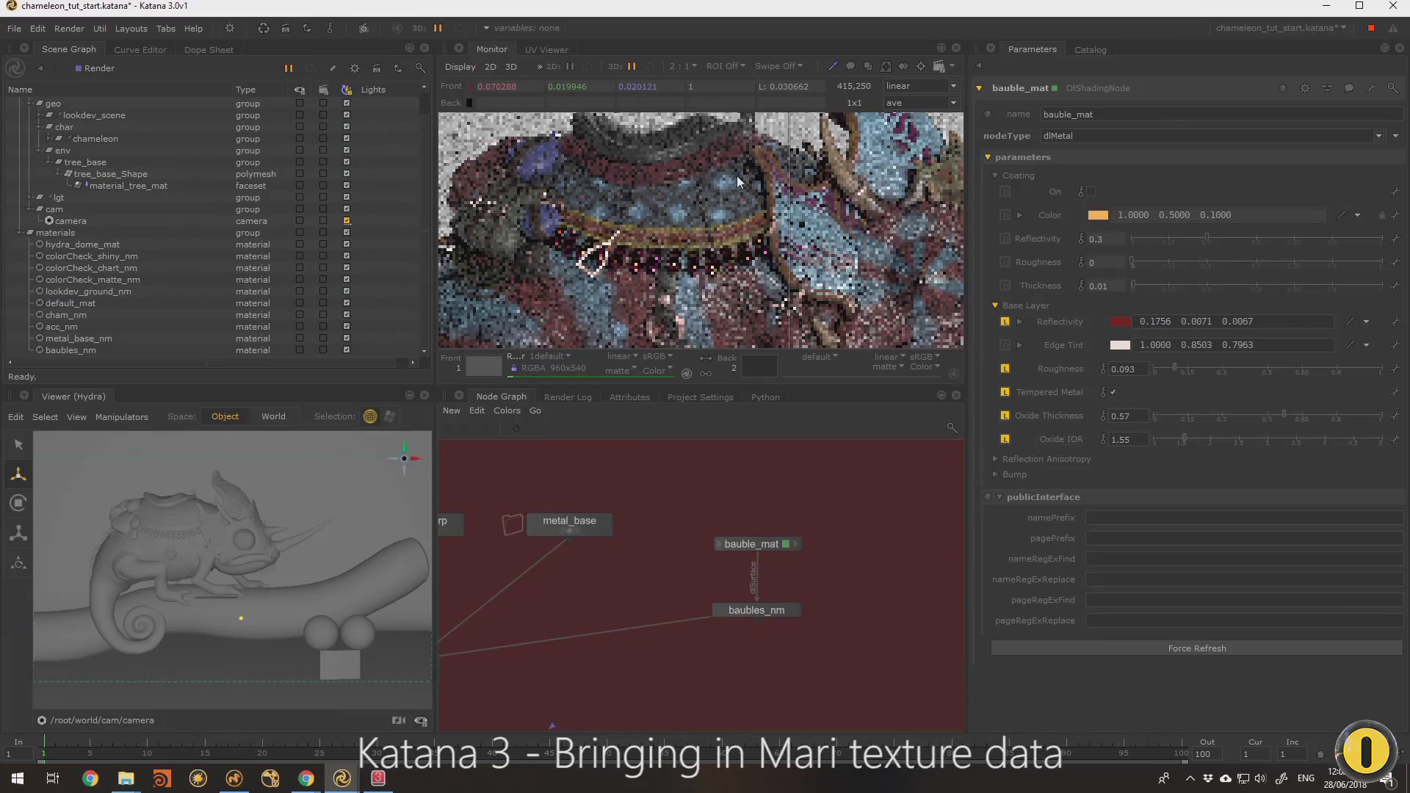
scroll(739, 182, down, 5)
scroll(770, 235, up, 6)
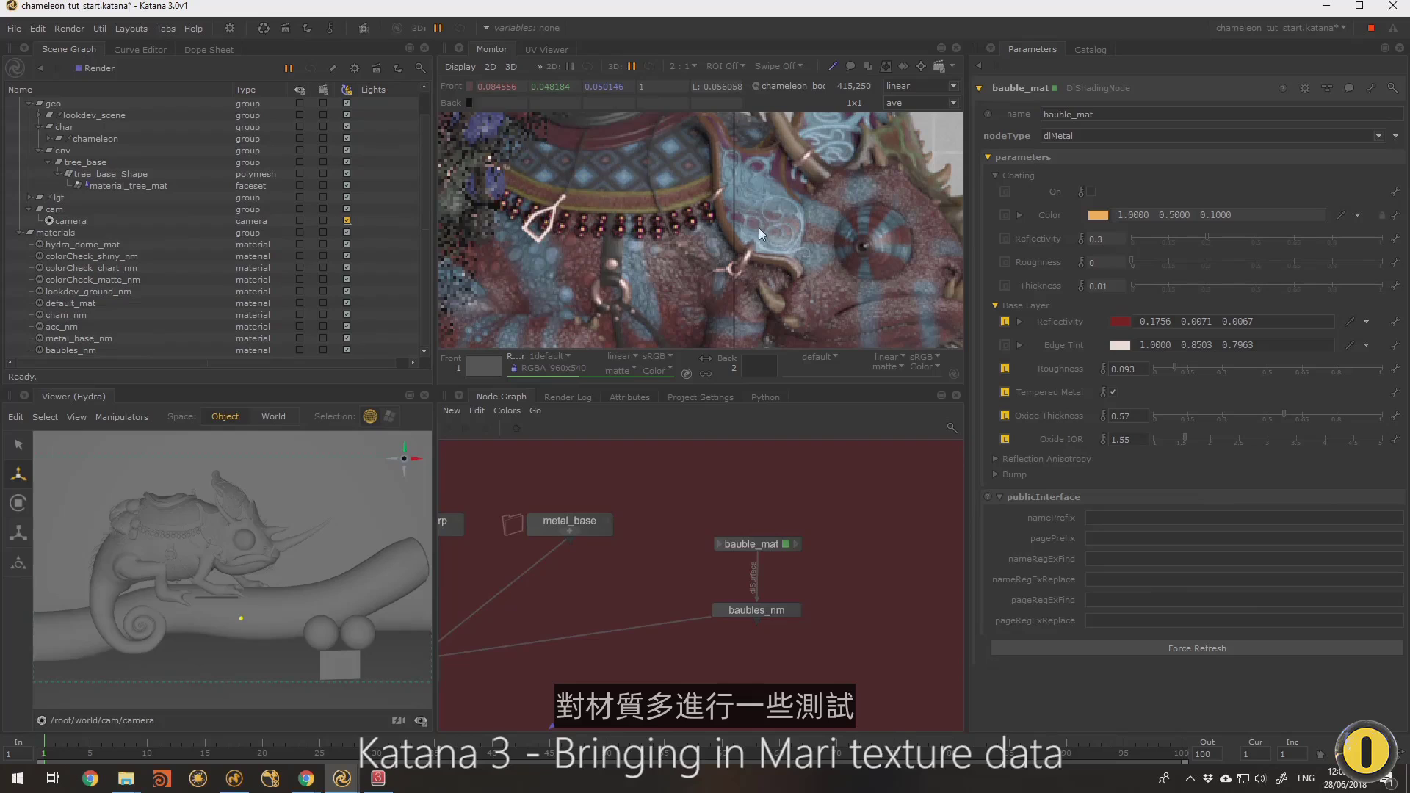
Review the rendered chameleon and the overall node graph, and examine the LookFileBake_materials node in the lookfile bake group
click(769, 545)
key(a)
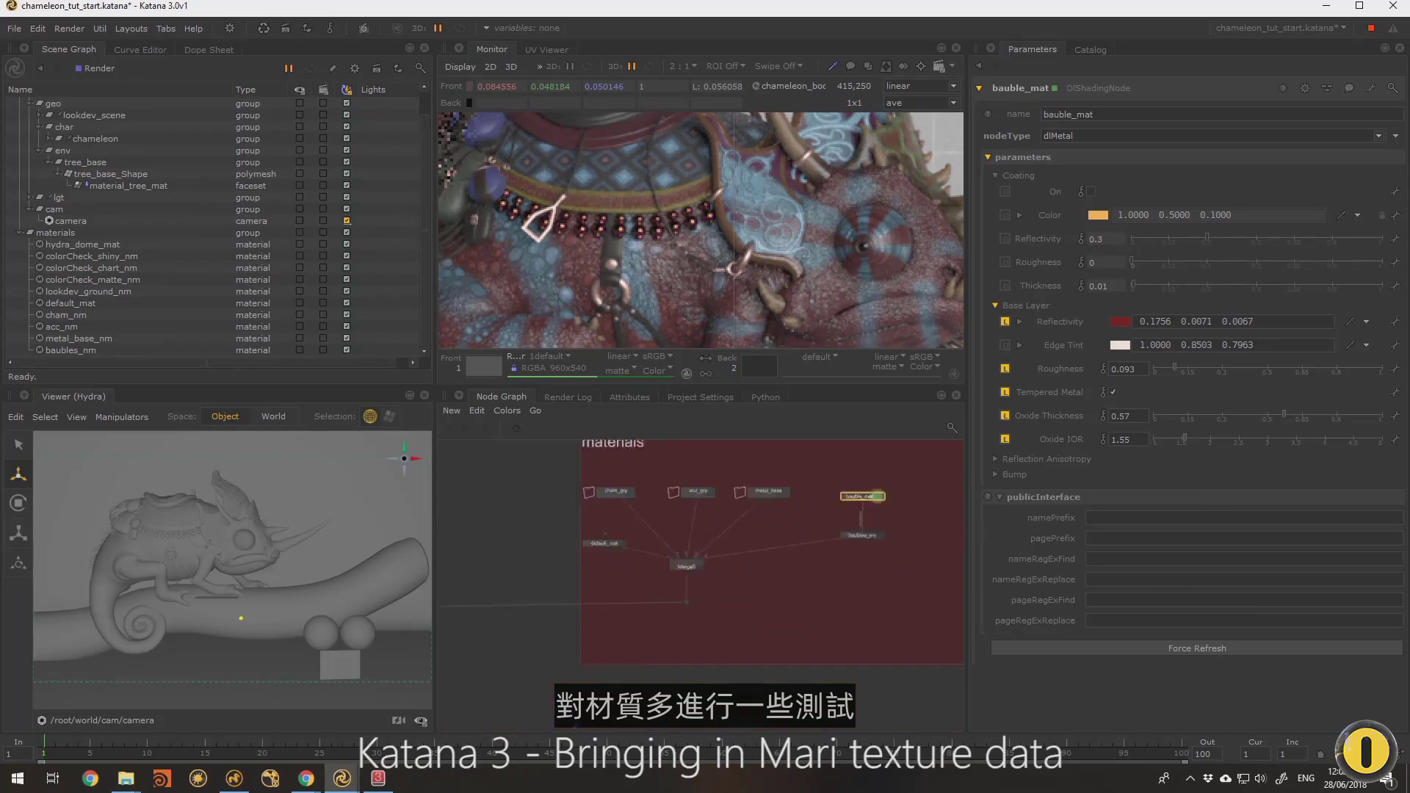
middle_drag(599, 549, 852, 530)
scroll(703, 525, down, 3)
scroll(791, 199, down, 3)
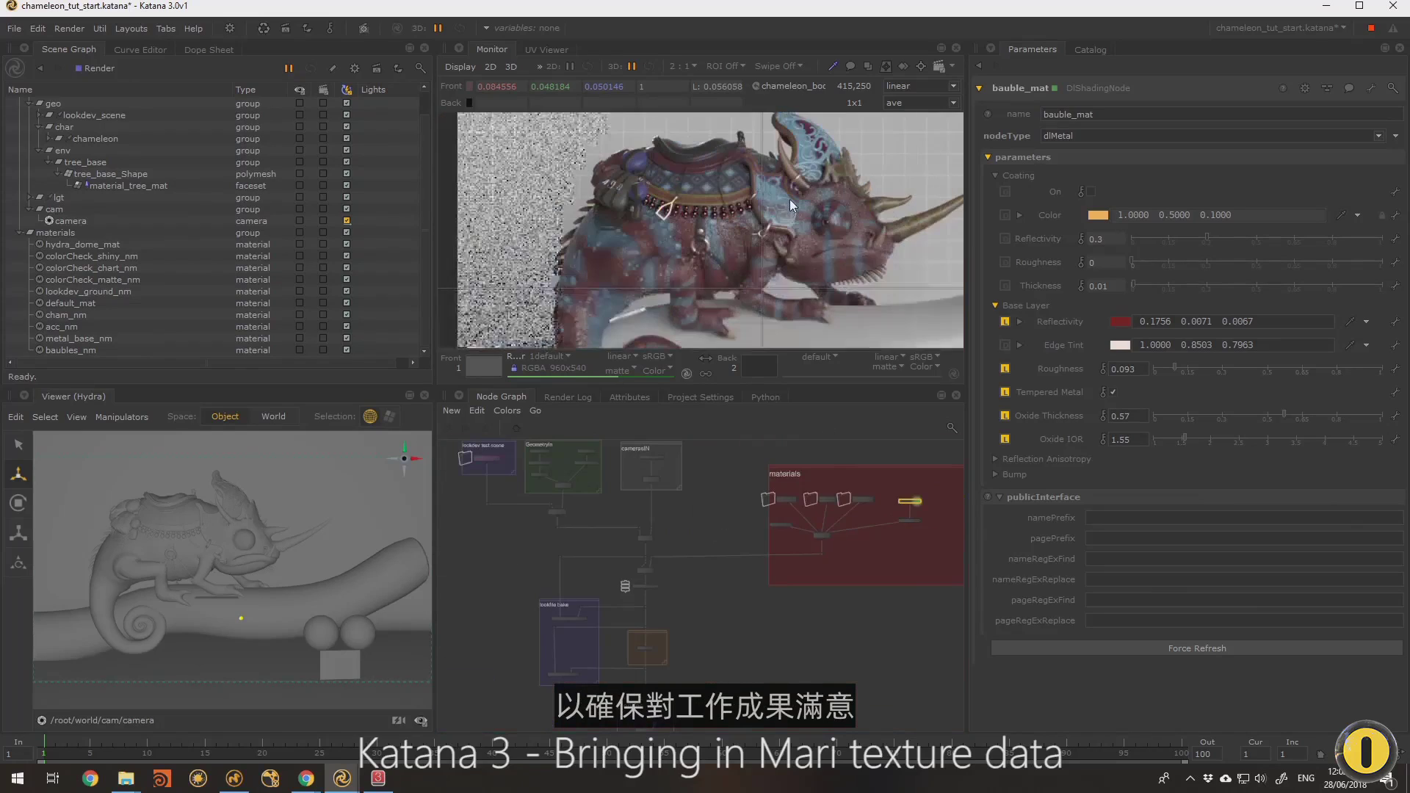
scroll(787, 250, up, 1)
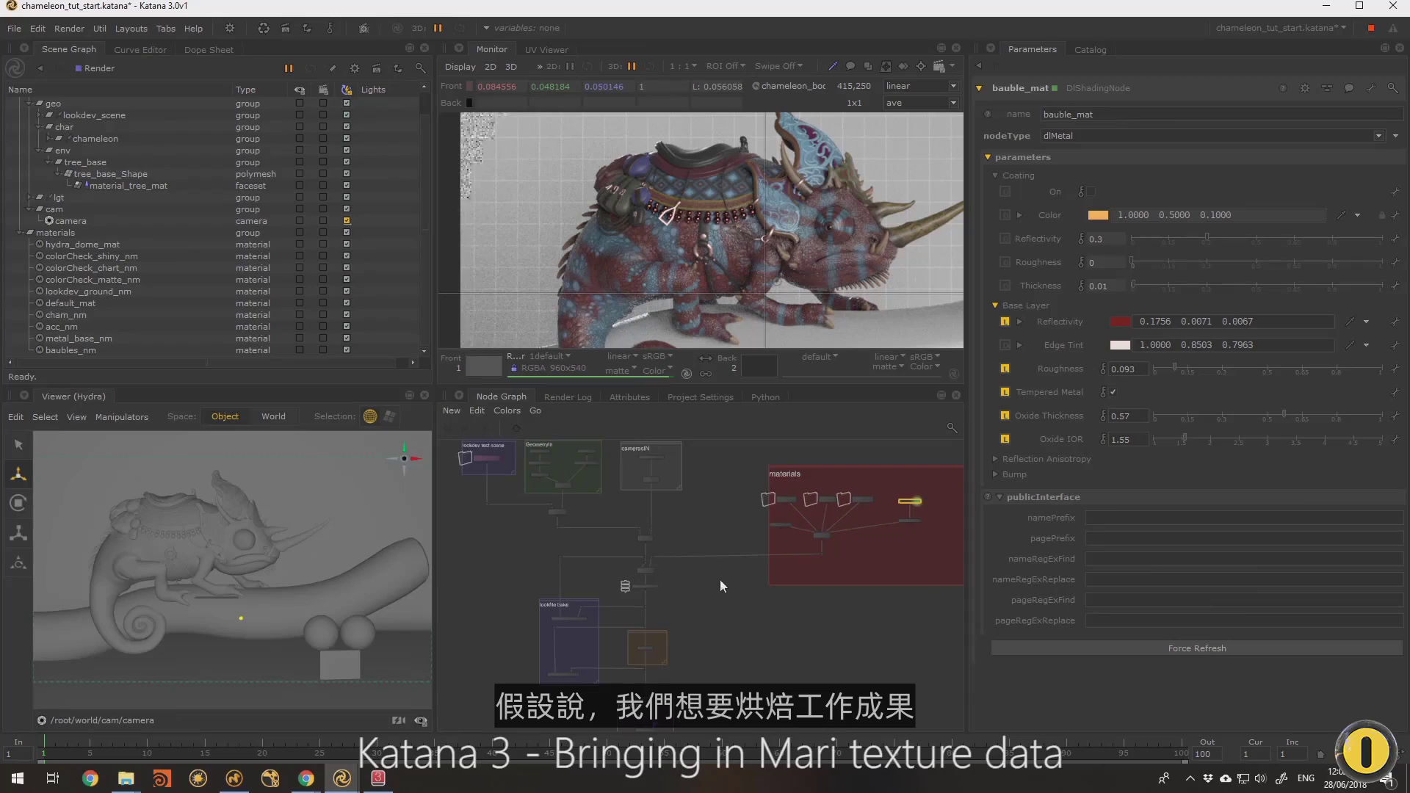
scroll(724, 580, up, 4)
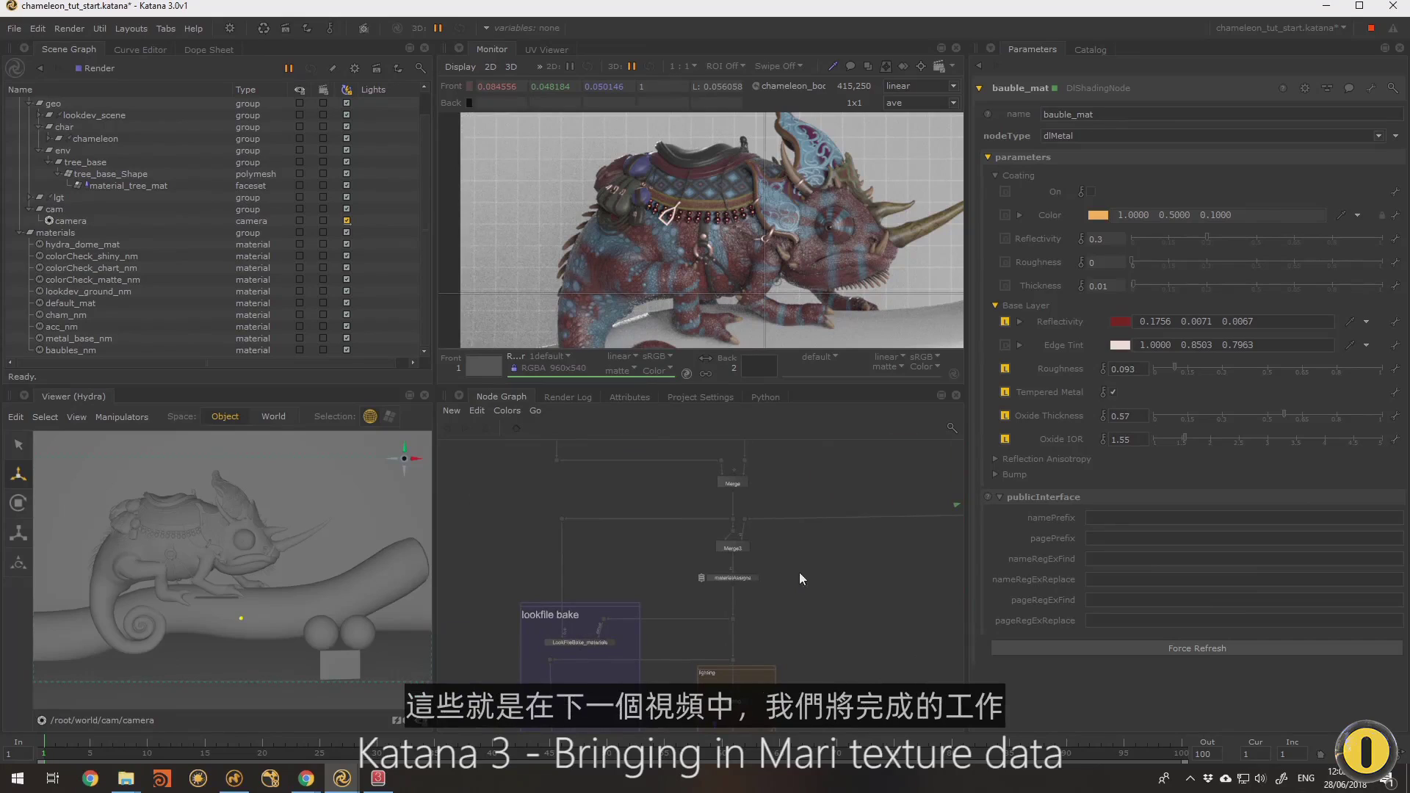
middle_drag(656, 561, 734, 505)
scroll(731, 506, up, 3)
middle_drag(585, 645, 715, 580)
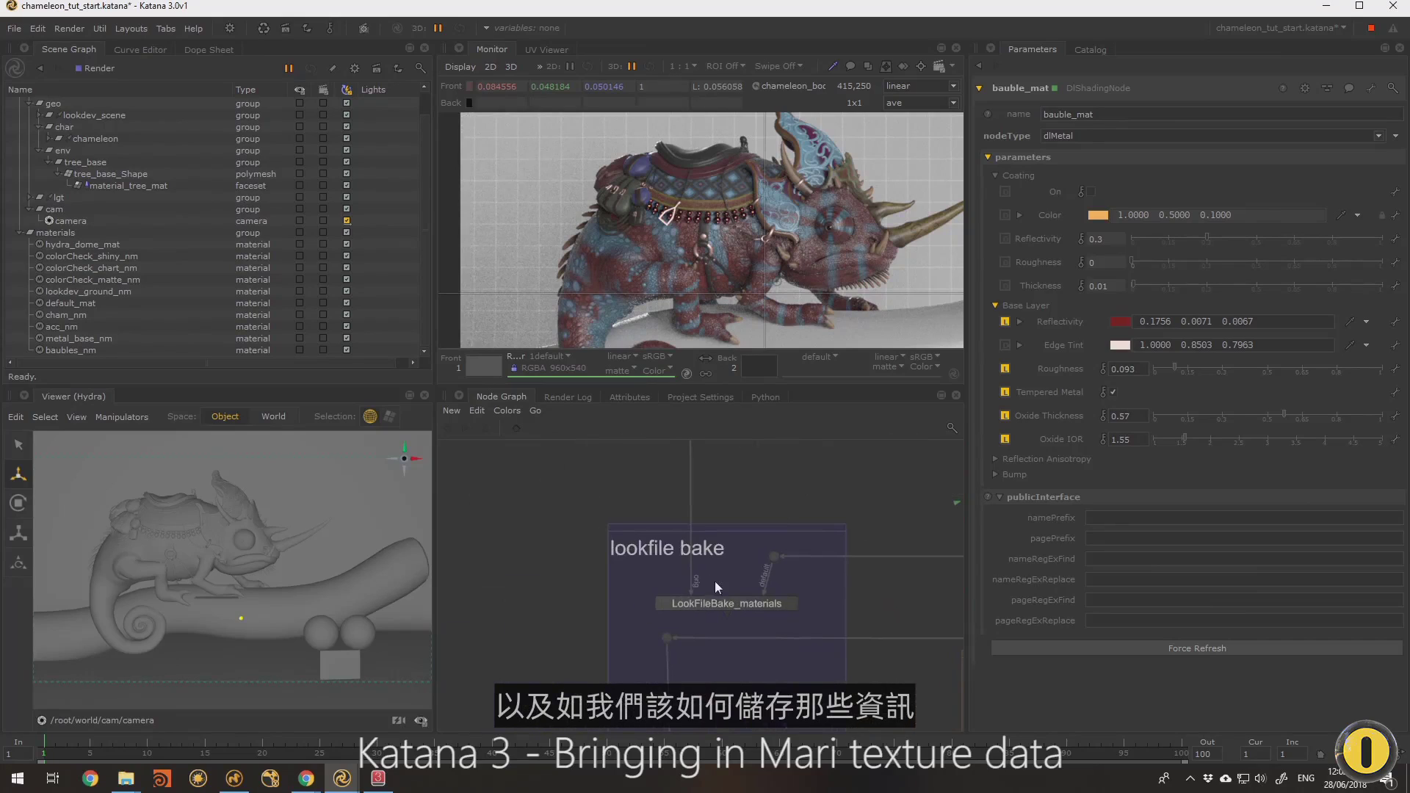
drag(564, 489, 950, 619)
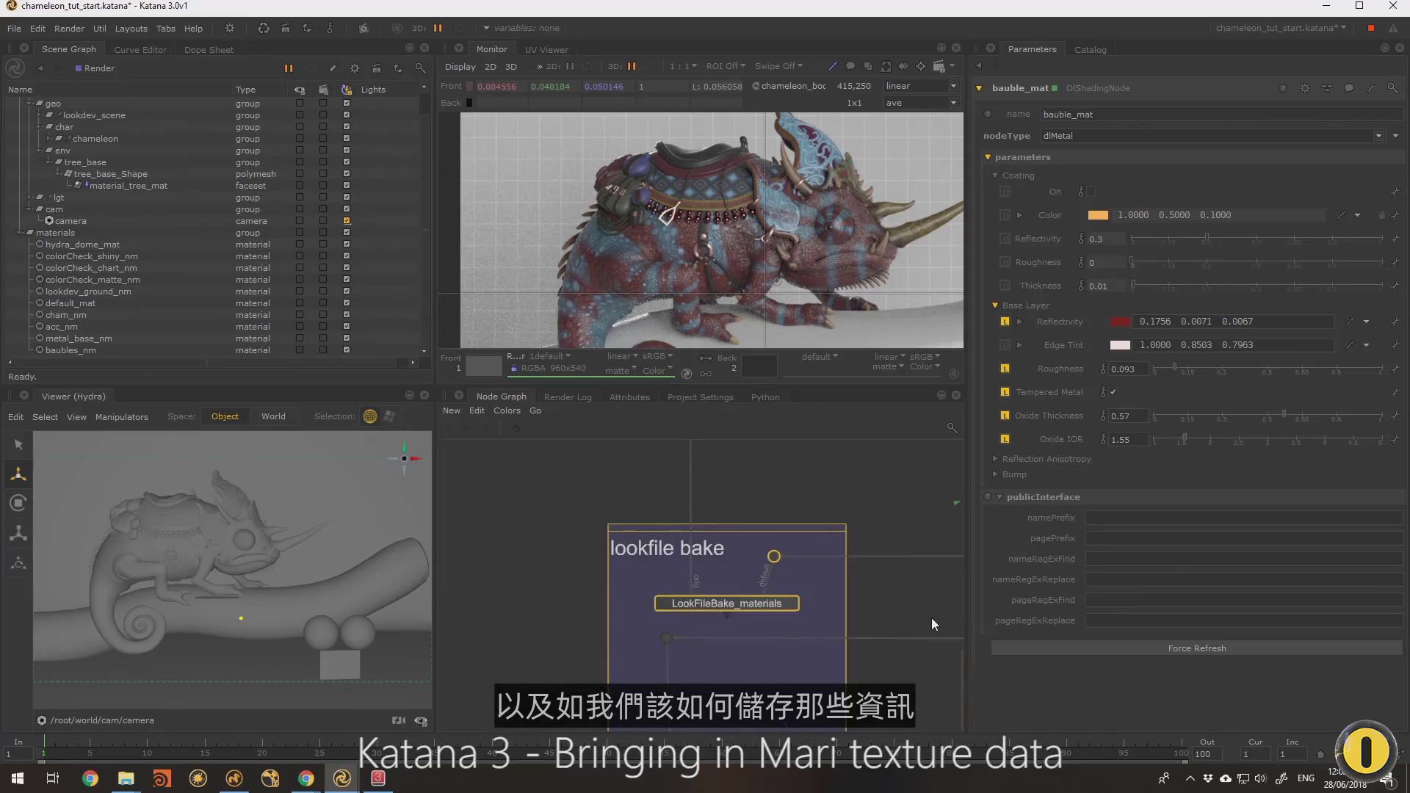